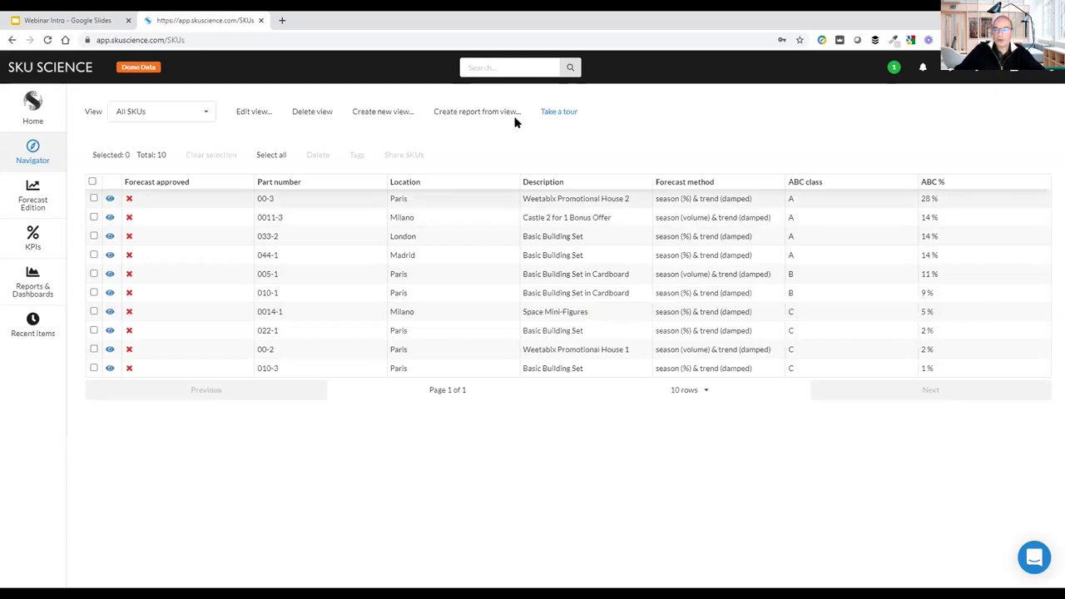
- Launch the first import wizard for historical sales/demand data from the quick start guide and agree to quit demo mode
{"action": "left_click", "coordinate": [32, 104]}
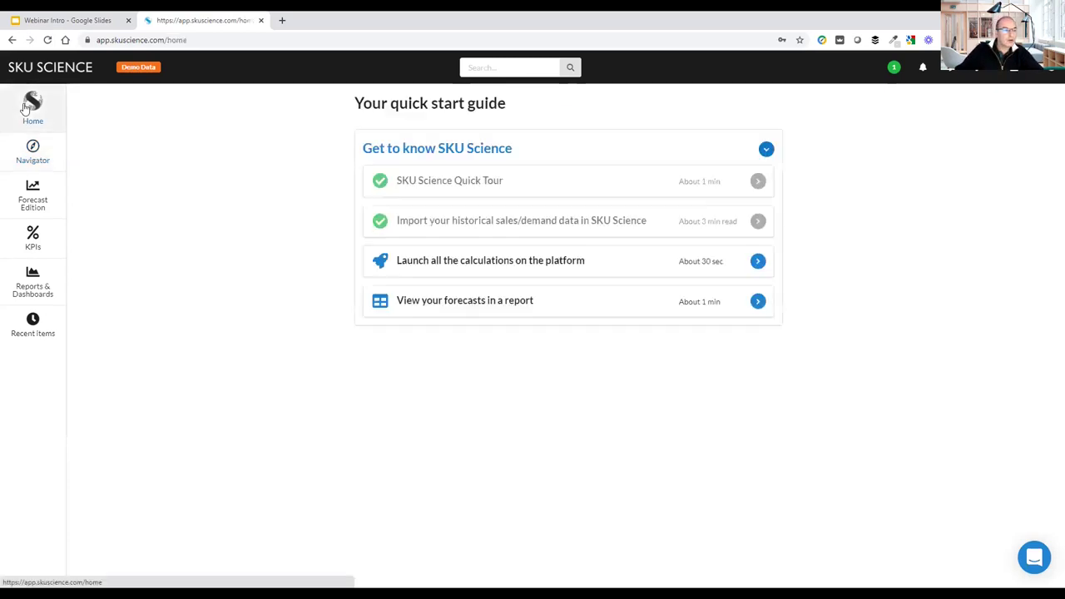
{"action": "left_click", "coordinate": [757, 221]}
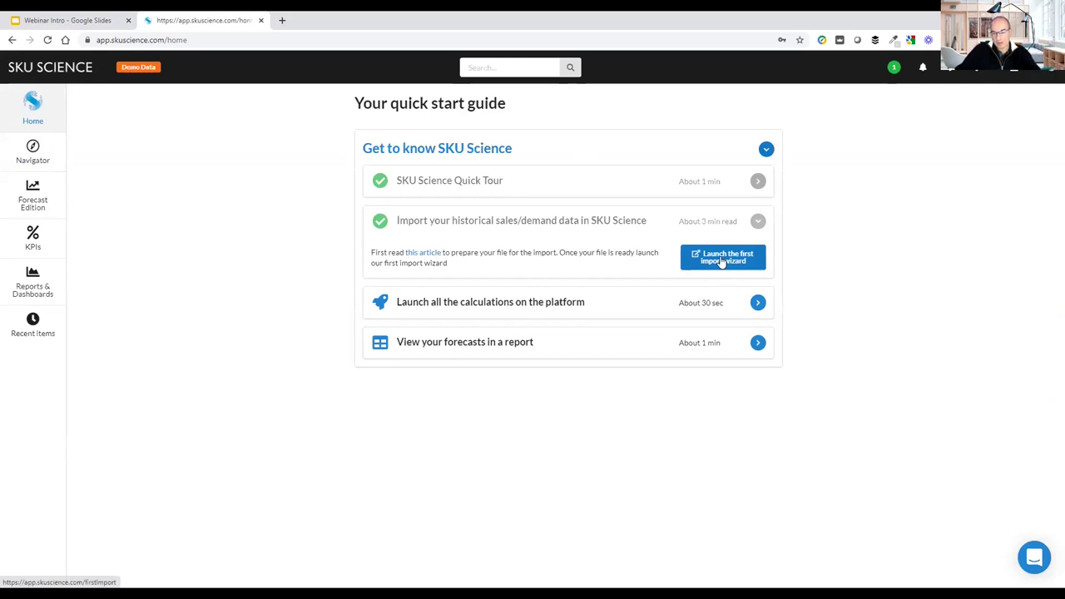
{"action": "left_click", "coordinate": [723, 262]}
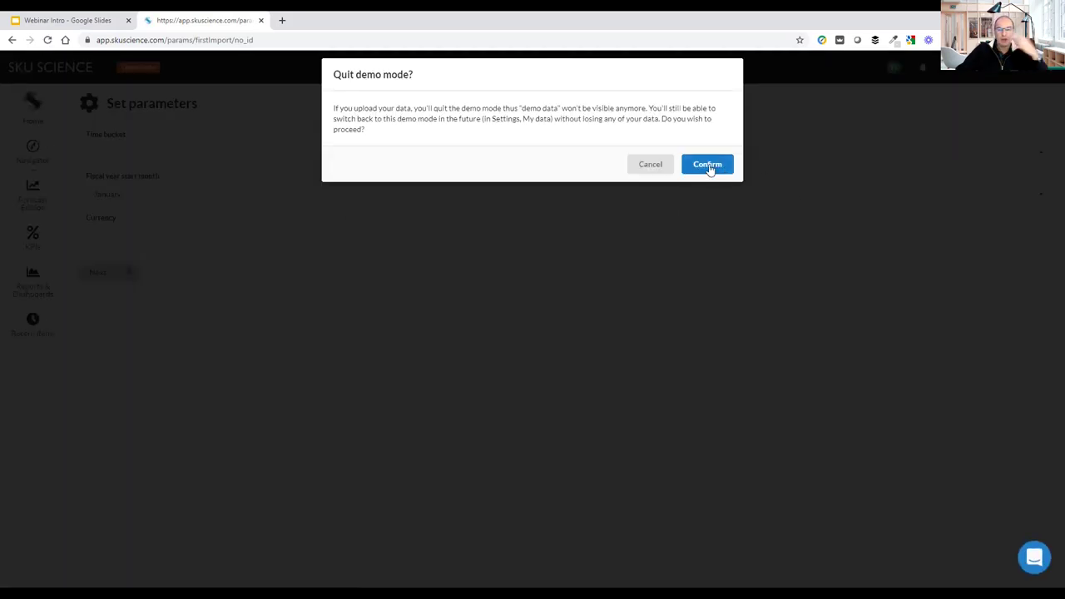
{"action": "left_click", "coordinate": [710, 166]}
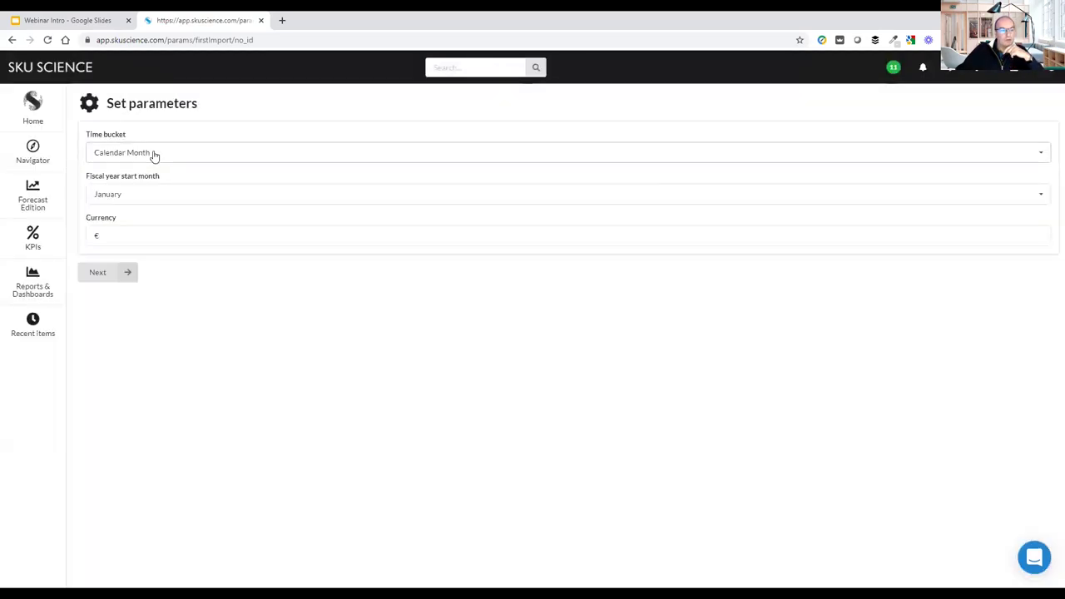
- Set the time bucket to Calendar Month and the fiscal year start month to January, and continue to file selection
{"action": "left_click", "coordinate": [154, 155]}
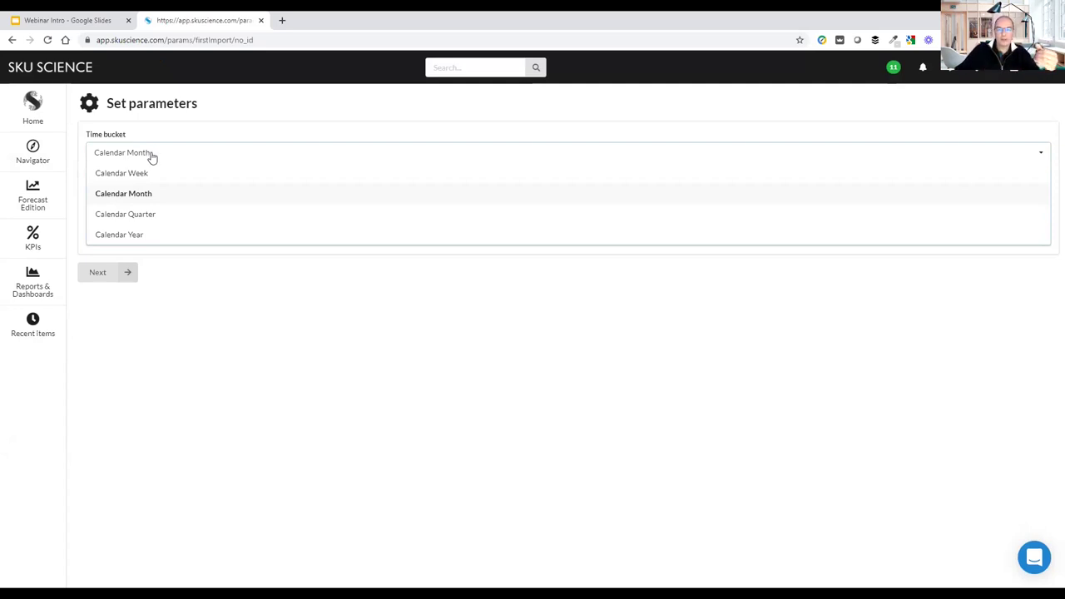
{"action": "left_click", "coordinate": [147, 198]}
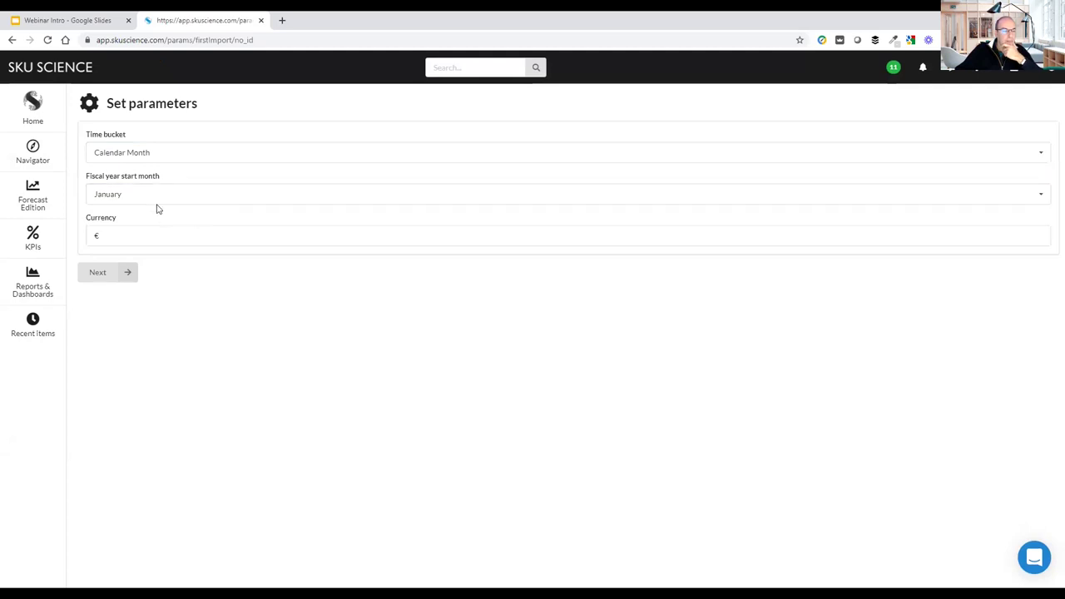
{"action": "left_click", "coordinate": [149, 198]}
{"action": "left_click", "coordinate": [117, 215]}
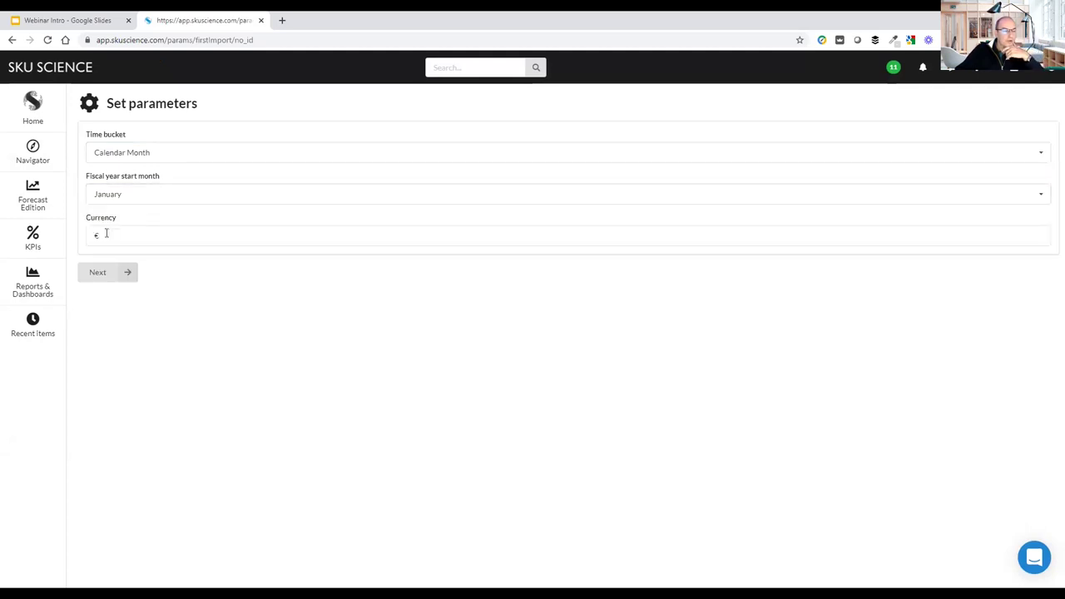
{"action": "left_click", "coordinate": [98, 274]}
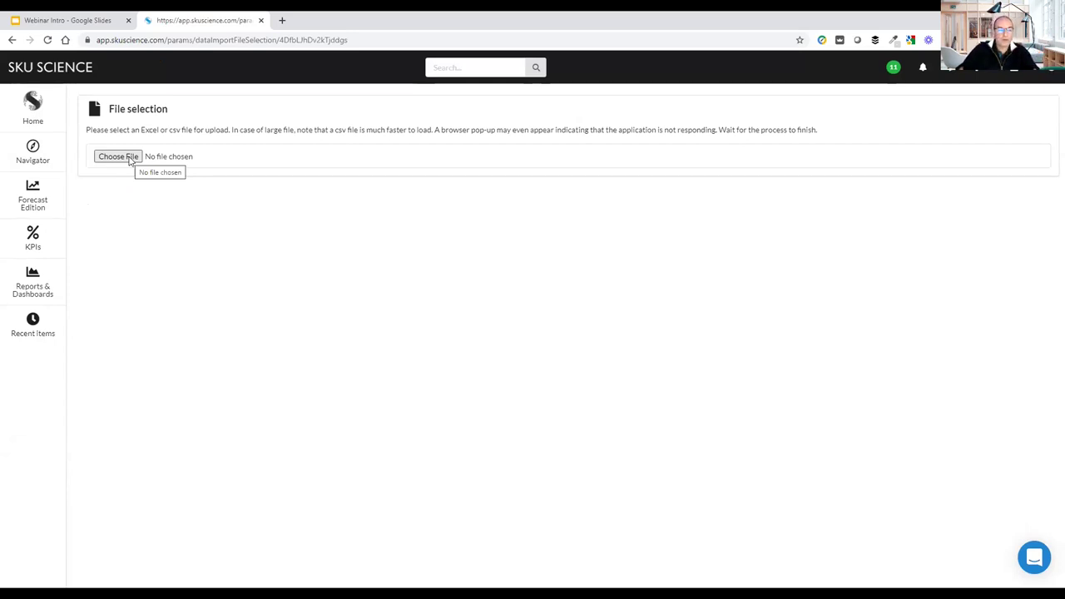
- Select the file "SKU Science -10 skus - orders.xlsx" for upload and choose its "Orders 10 sku" sheet for import
{"action": "left_click", "coordinate": [131, 159]}
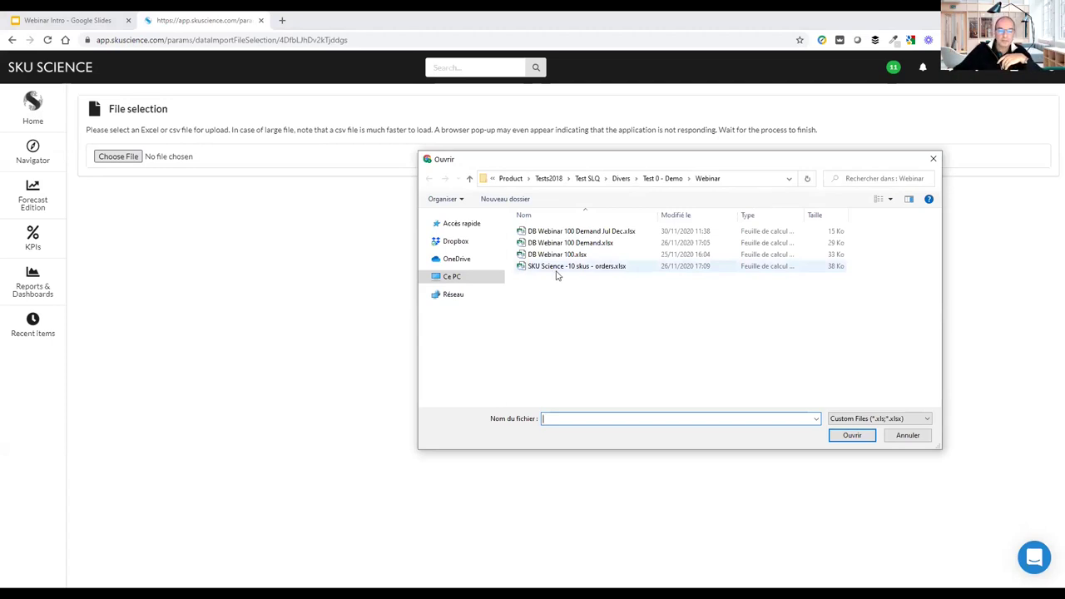
{"action": "left_click", "coordinate": [557, 269]}
{"action": "left_click", "coordinate": [859, 440]}
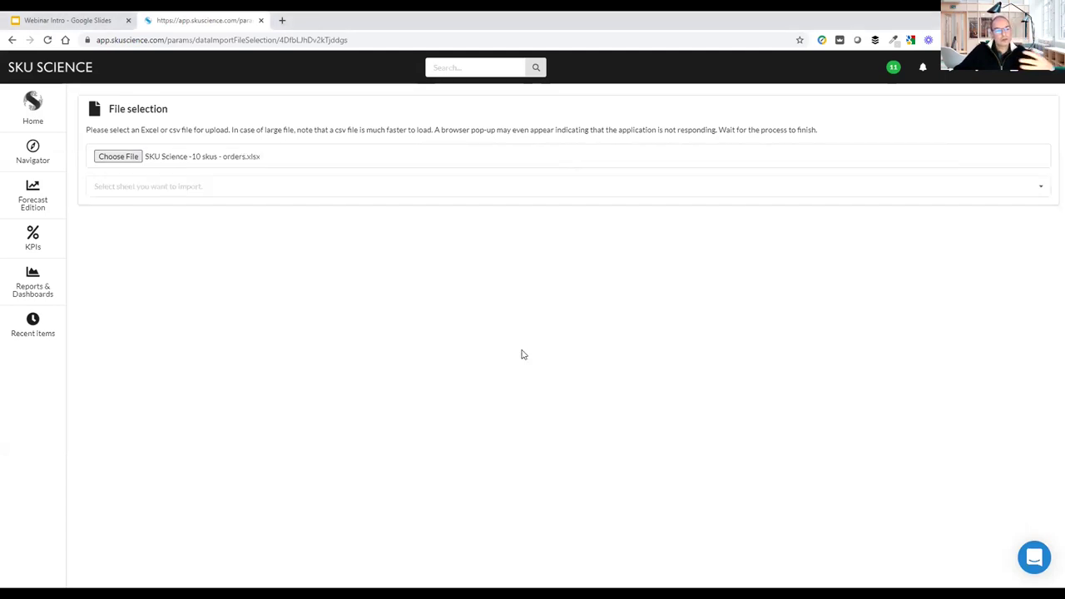
{"action": "left_click", "coordinate": [305, 194]}
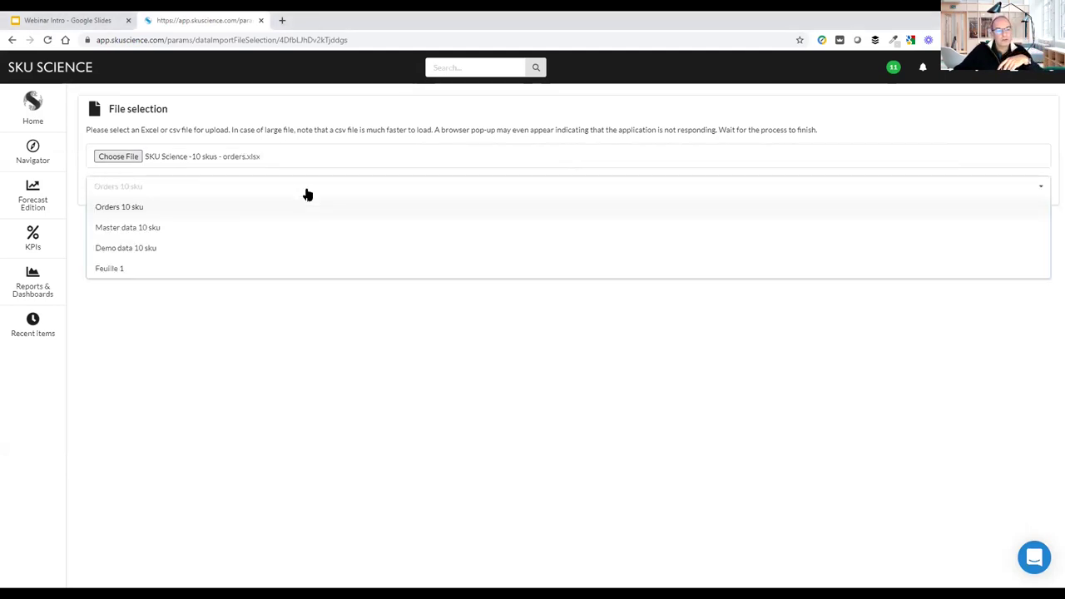
{"action": "left_click", "coordinate": [232, 212]}
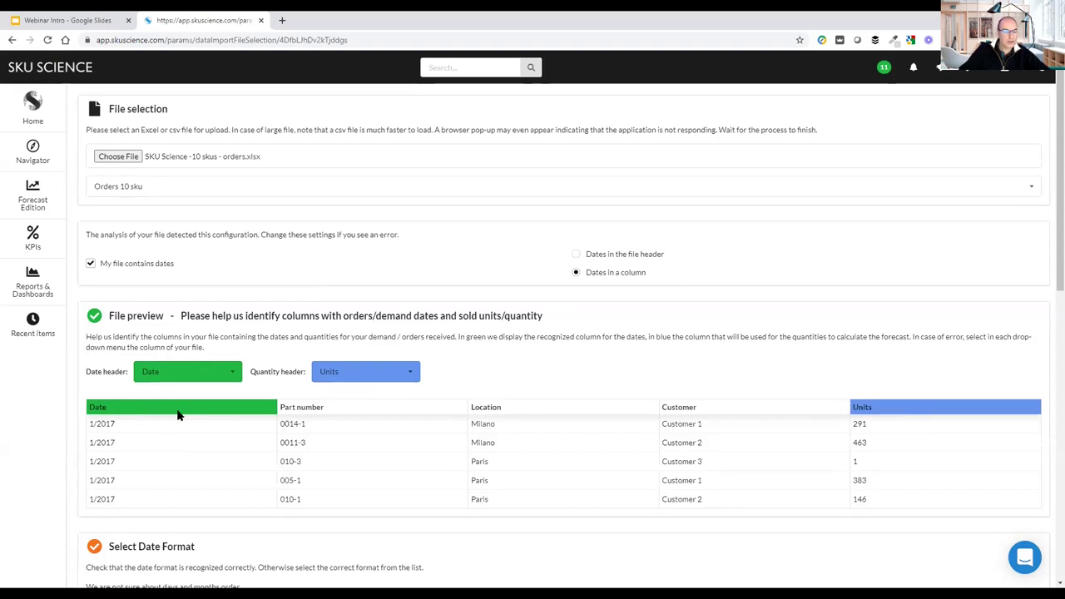
- Try Part number as the date header in the file preview and restore it to Date
{"action": "left_click", "coordinate": [197, 372]}
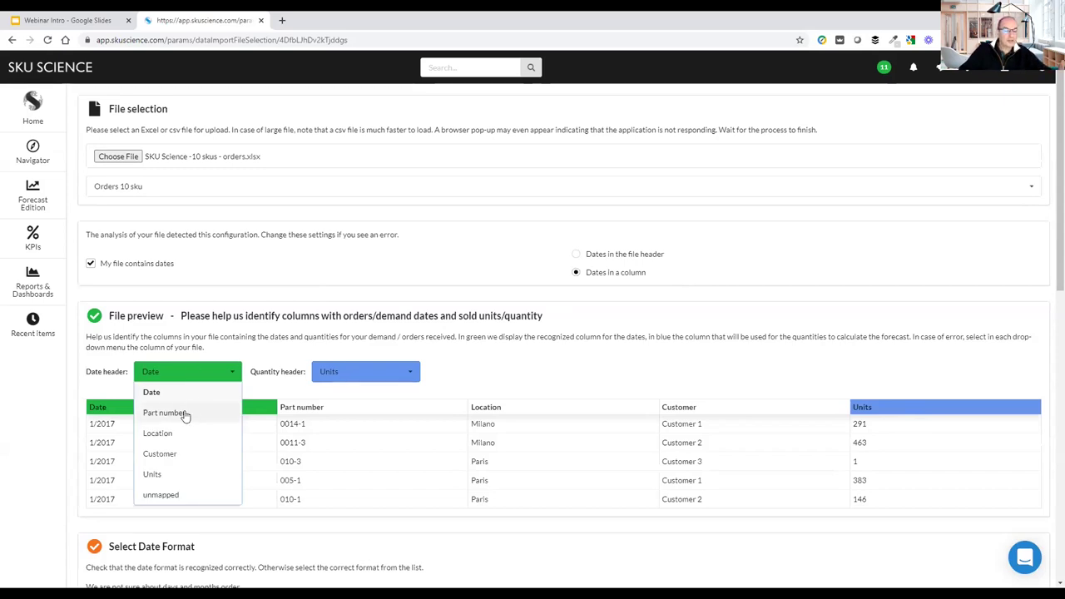
{"action": "left_click", "coordinate": [185, 415]}
{"action": "left_click", "coordinate": [177, 376]}
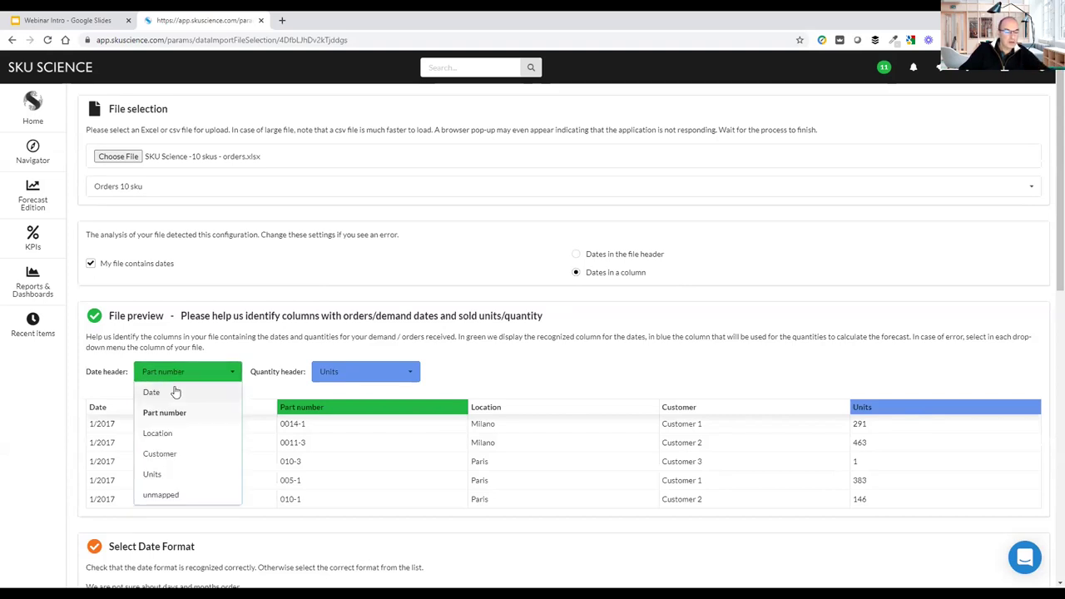
{"action": "left_click", "coordinate": [174, 392]}
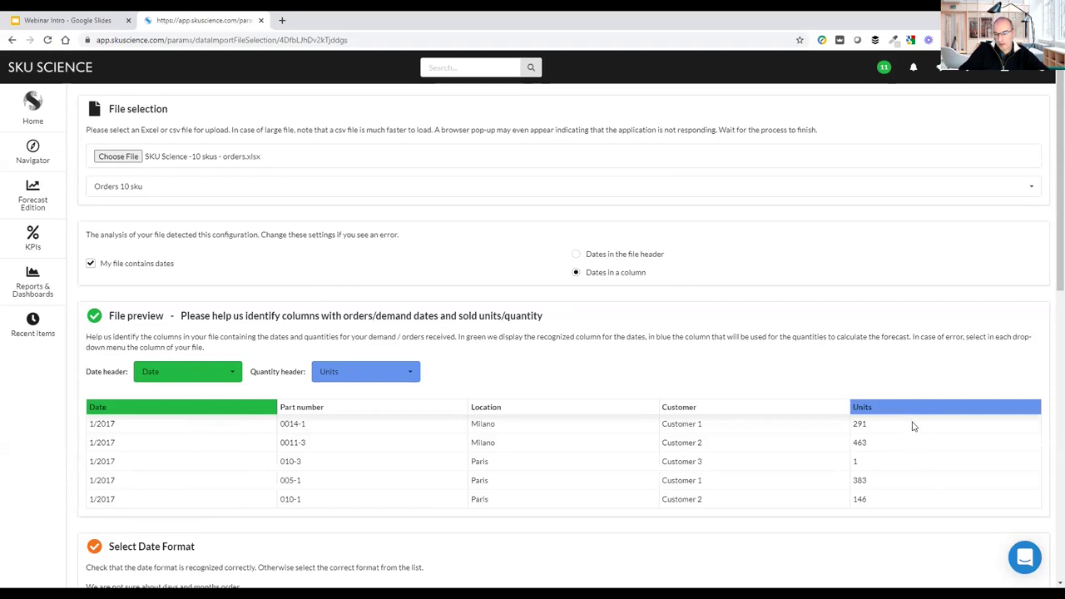
- Check the recognized date format against the sample date and select X XXX.XX as the quantity format
{"action": "left_click_drag", "start_coordinate": [1048, 229], "coordinate": [1048, 314]}
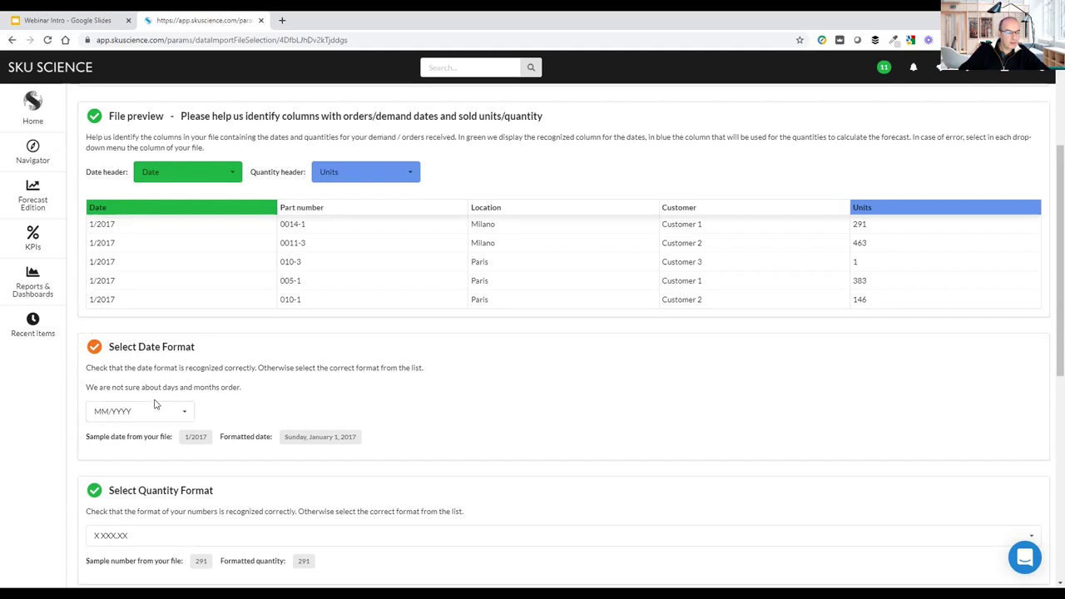
{"action": "scroll", "coordinate": [331, 380], "scroll_direction": "down", "scroll_amount": 1}
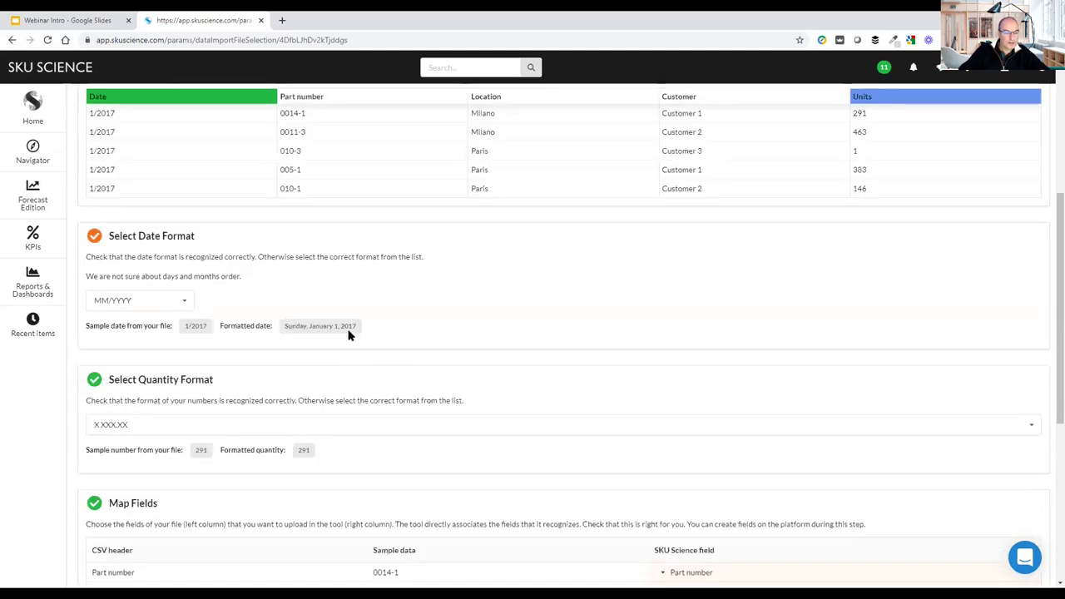
{"action": "left_click_drag", "start_coordinate": [359, 331], "coordinate": [305, 330]}
{"action": "left_click", "coordinate": [385, 334]}
{"action": "scroll", "coordinate": [390, 318], "scroll_direction": "down", "scroll_amount": 1}
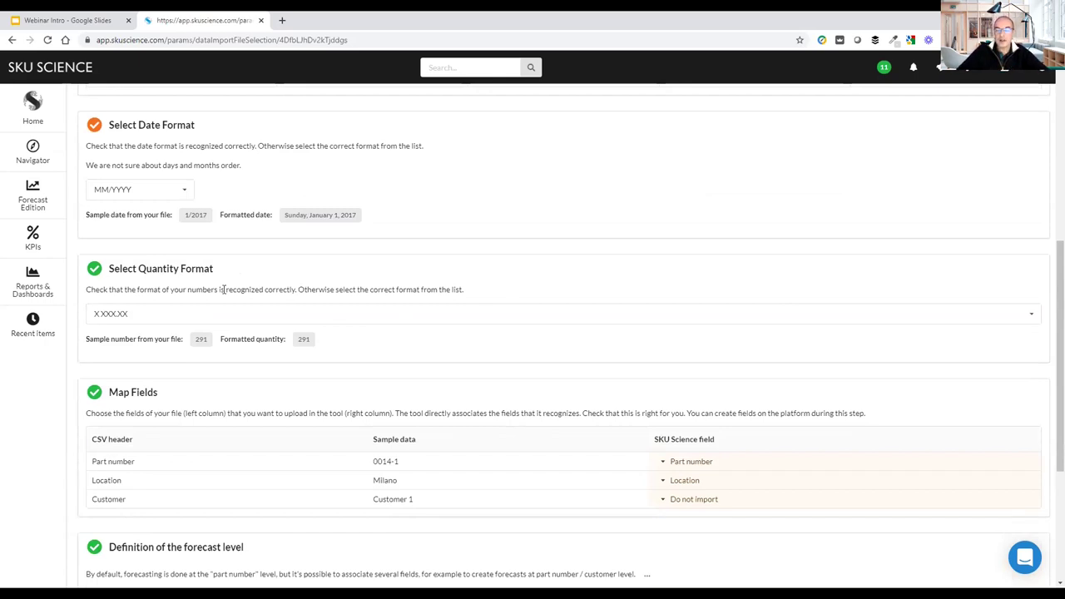
{"action": "left_click", "coordinate": [157, 317]}
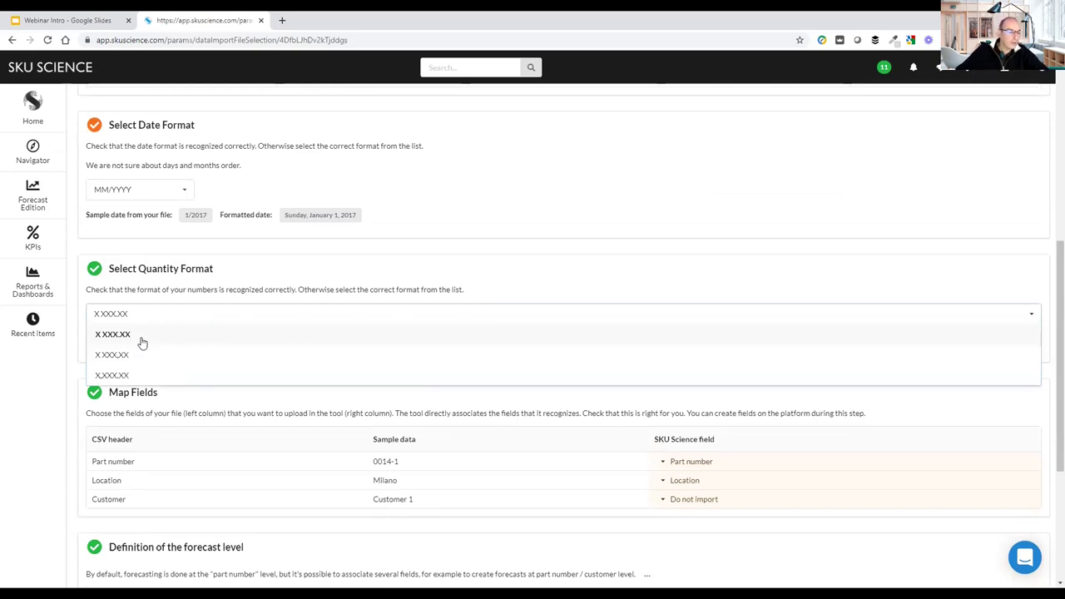
{"action": "left_click", "coordinate": [142, 342]}
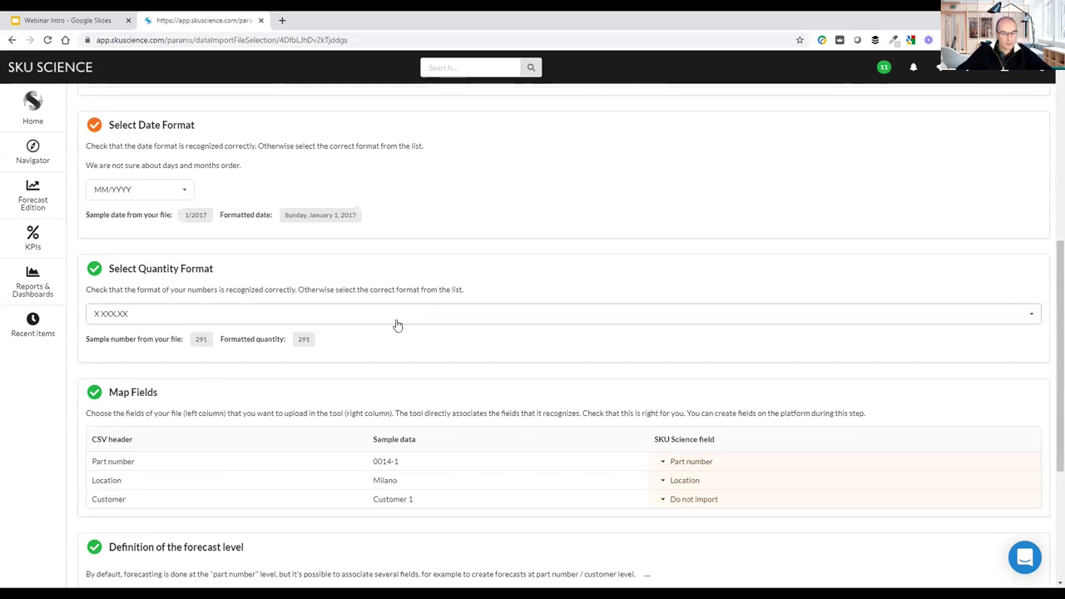
- Review how the CSV headers map to SKU Science fields and inspect the fields available for Part number
{"action": "scroll", "coordinate": [397, 325], "scroll_direction": "down", "scroll_amount": 3}
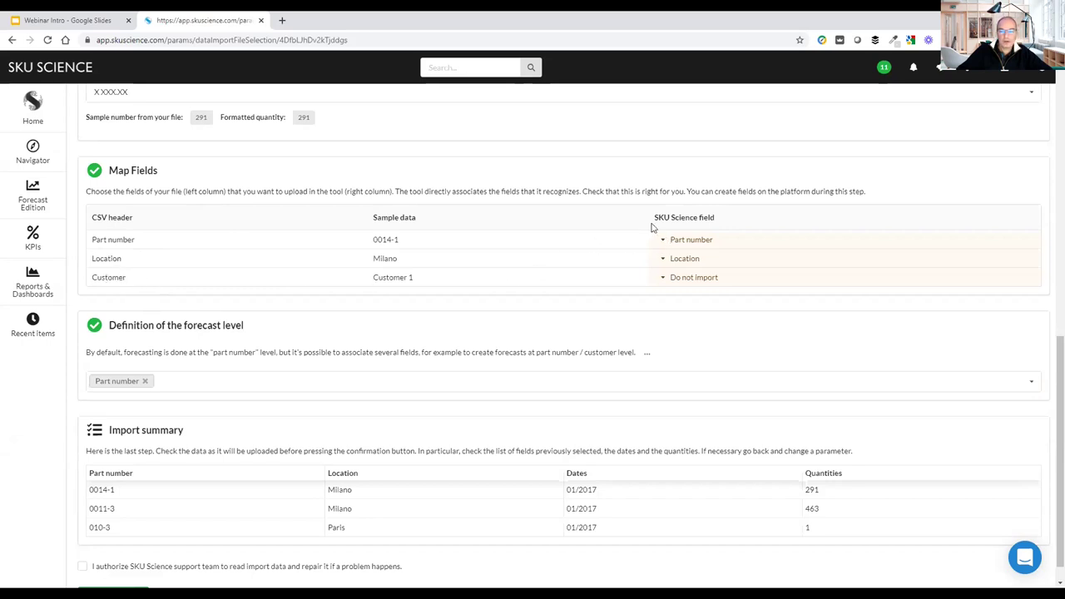
{"action": "left_click_drag", "start_coordinate": [133, 221], "coordinate": [92, 218]}
{"action": "left_click_drag", "start_coordinate": [717, 218], "coordinate": [654, 220]}
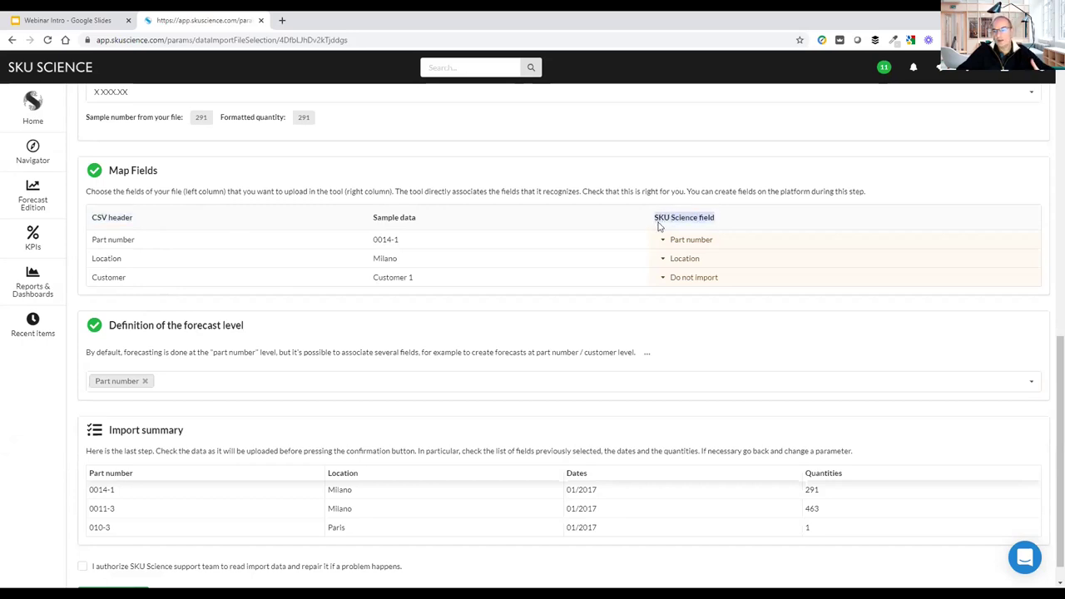
{"action": "left_click", "coordinate": [663, 243]}
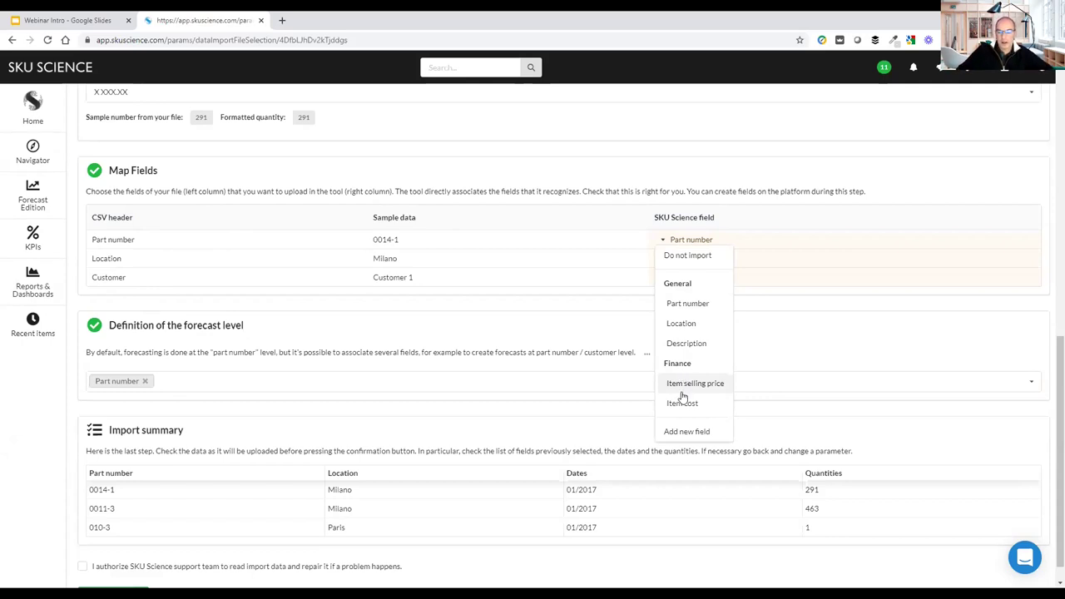
{"action": "left_click", "coordinate": [801, 329]}
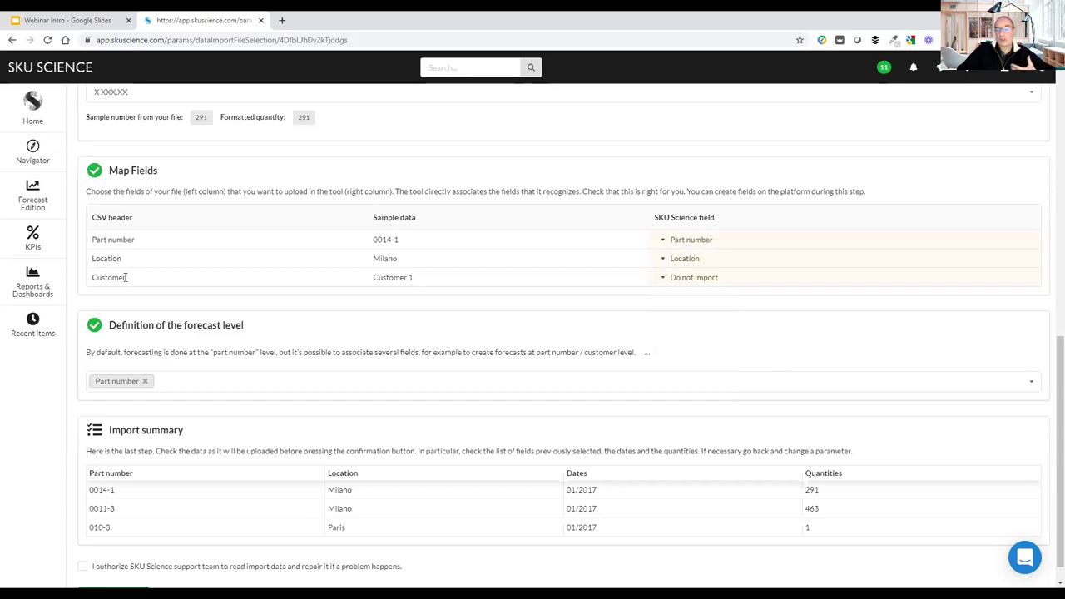
- Map the Customer header to a new custom field named Customer with type text, category General and no unit
{"action": "left_click", "coordinate": [663, 282]}
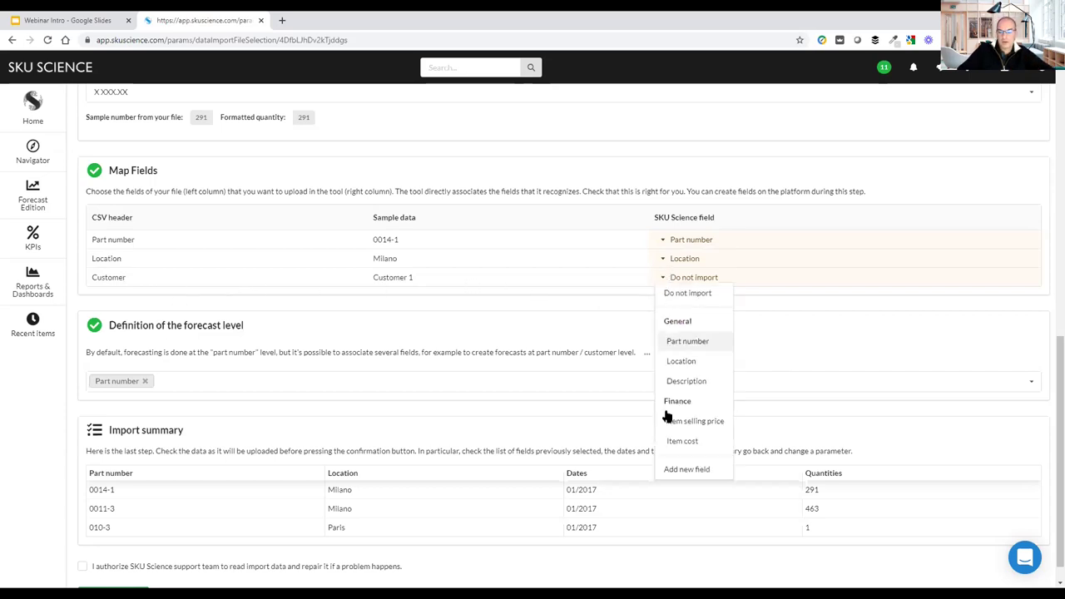
{"action": "left_click", "coordinate": [683, 471]}
{"action": "left_click", "coordinate": [432, 176]}
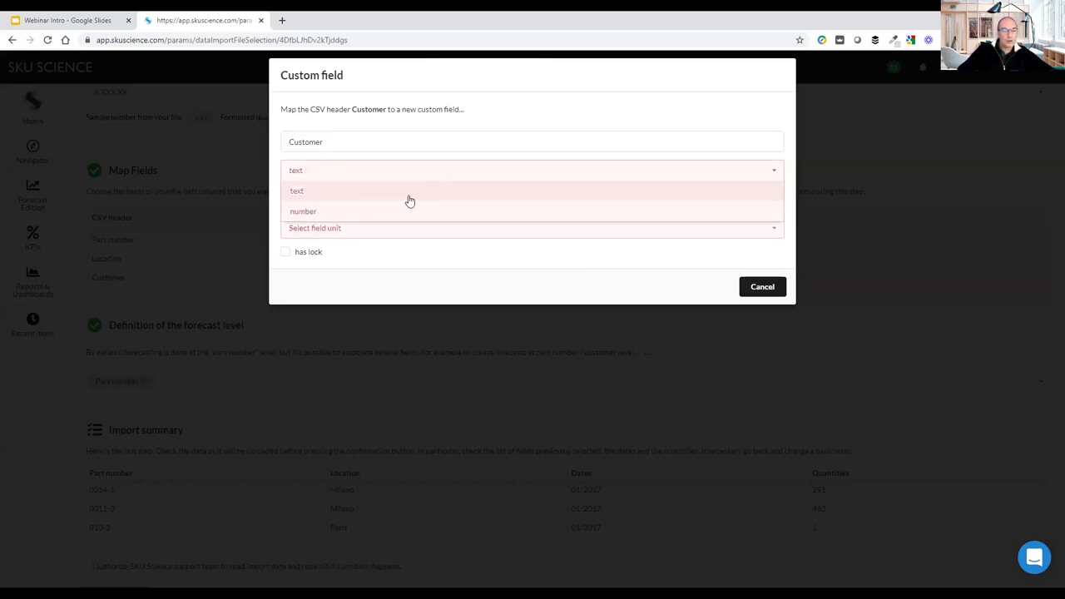
{"action": "left_click", "coordinate": [407, 200]}
{"action": "left_click", "coordinate": [407, 205]}
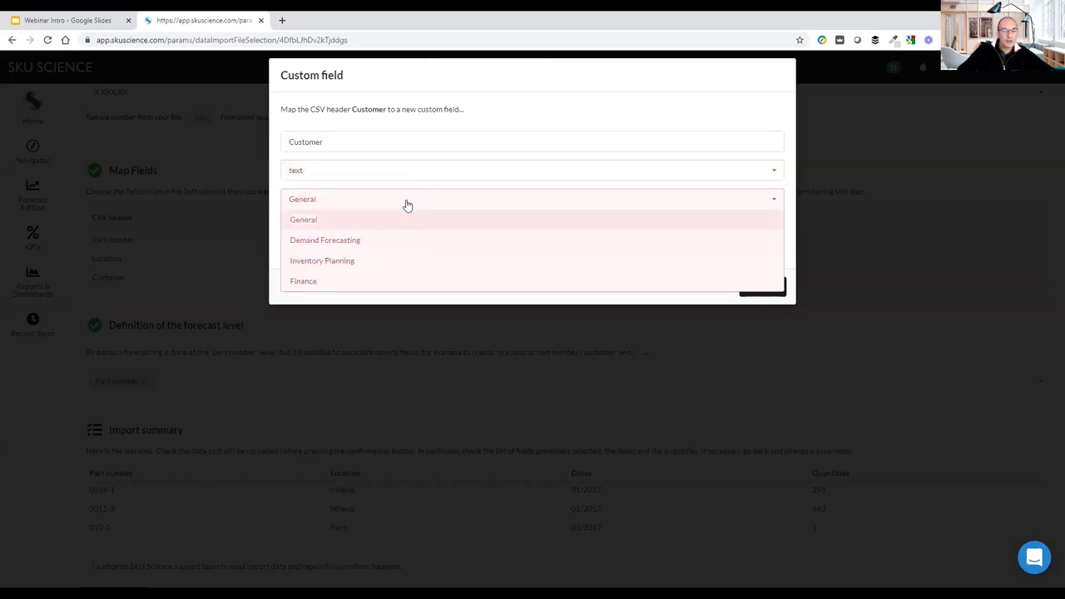
{"action": "left_click", "coordinate": [408, 221]}
{"action": "left_click", "coordinate": [408, 230]}
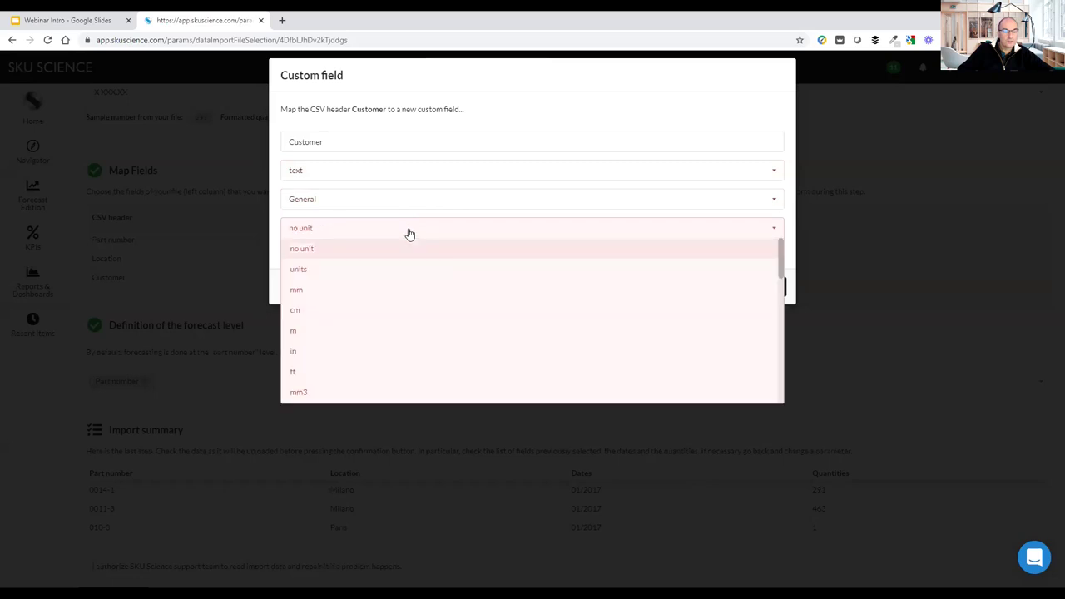
{"action": "left_click", "coordinate": [405, 251]}
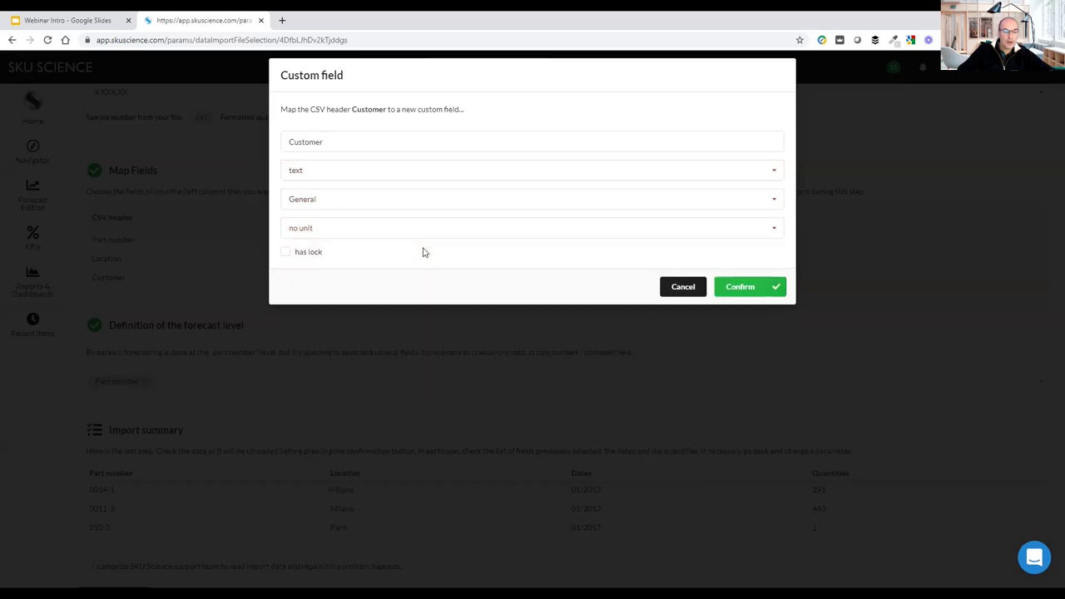
{"action": "left_click", "coordinate": [731, 289]}
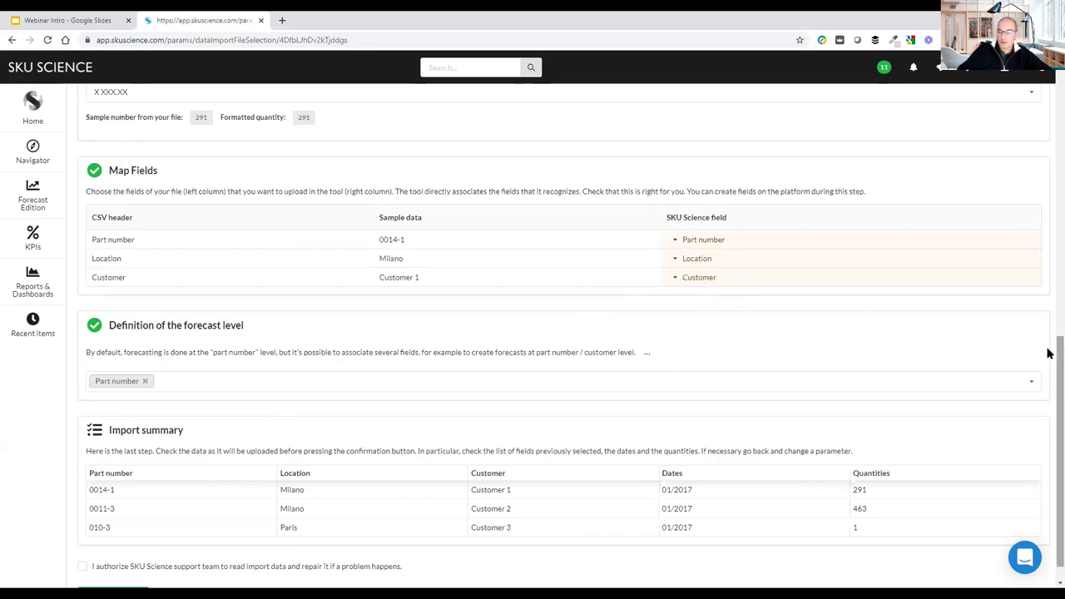
- Review the forecast level definition and the import summary, and confirm the data import
{"action": "scroll", "coordinate": [1048, 350], "scroll_direction": "down", "scroll_amount": 1}
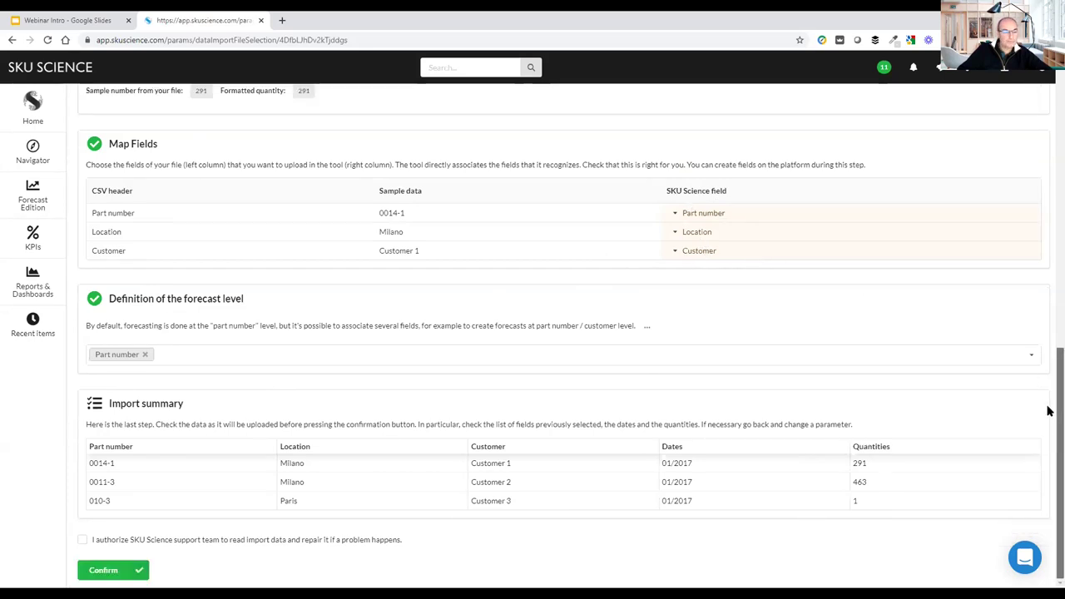
{"action": "left_click_drag", "start_coordinate": [248, 300], "coordinate": [59, 312]}
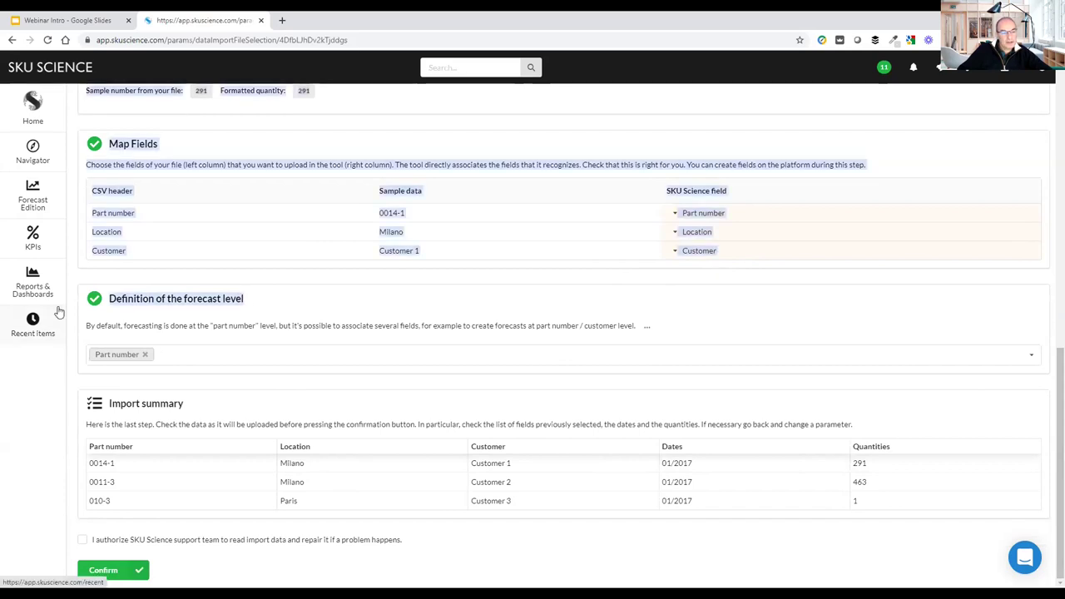
{"action": "left_click", "coordinate": [119, 309]}
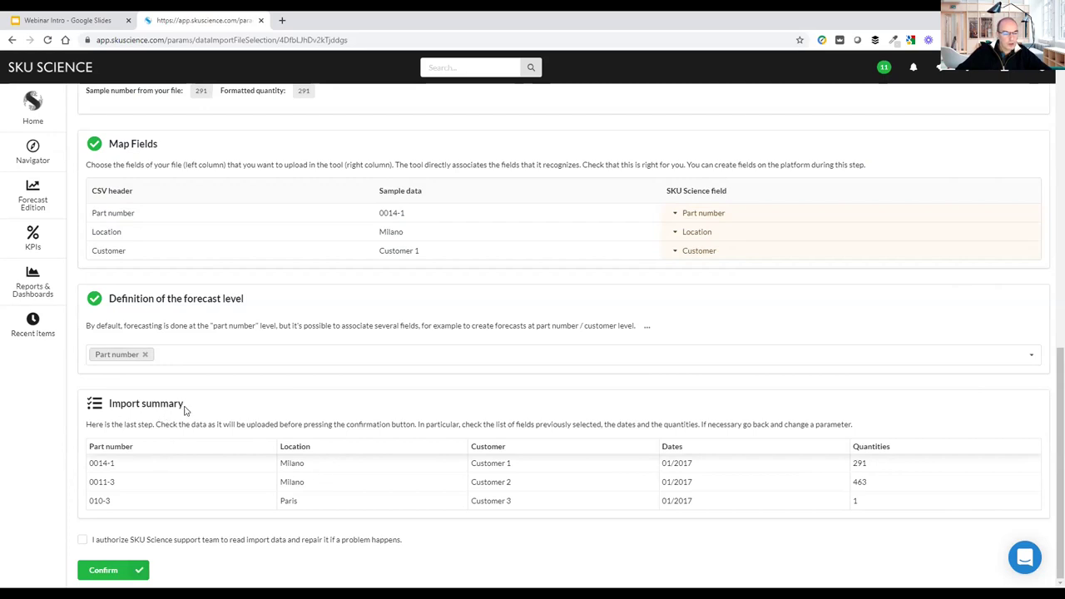
{"action": "left_click_drag", "start_coordinate": [185, 408], "coordinate": [93, 406]}
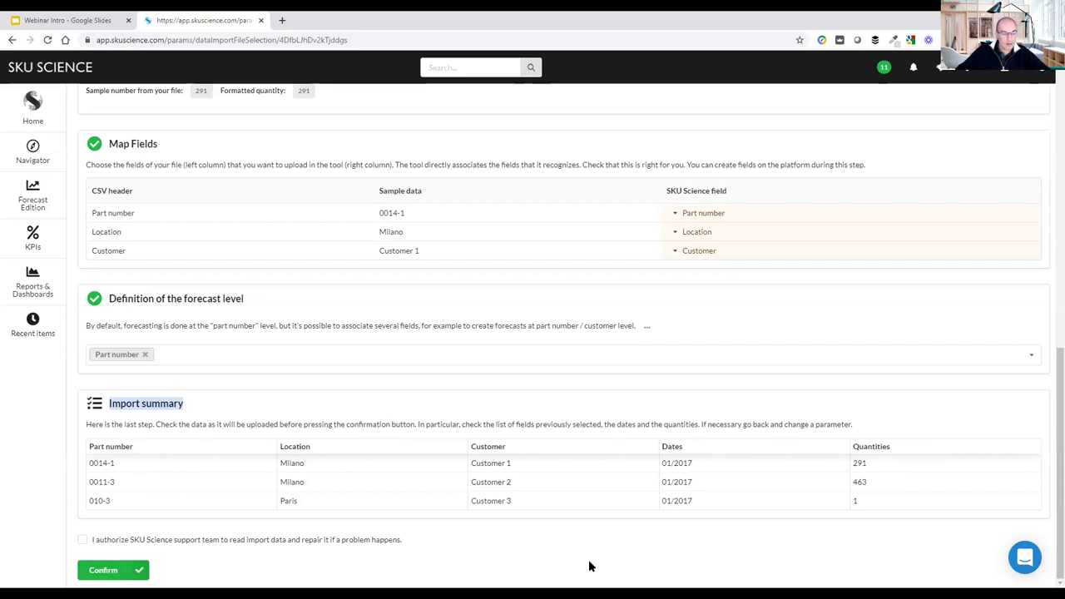
{"action": "left_click", "coordinate": [125, 568]}
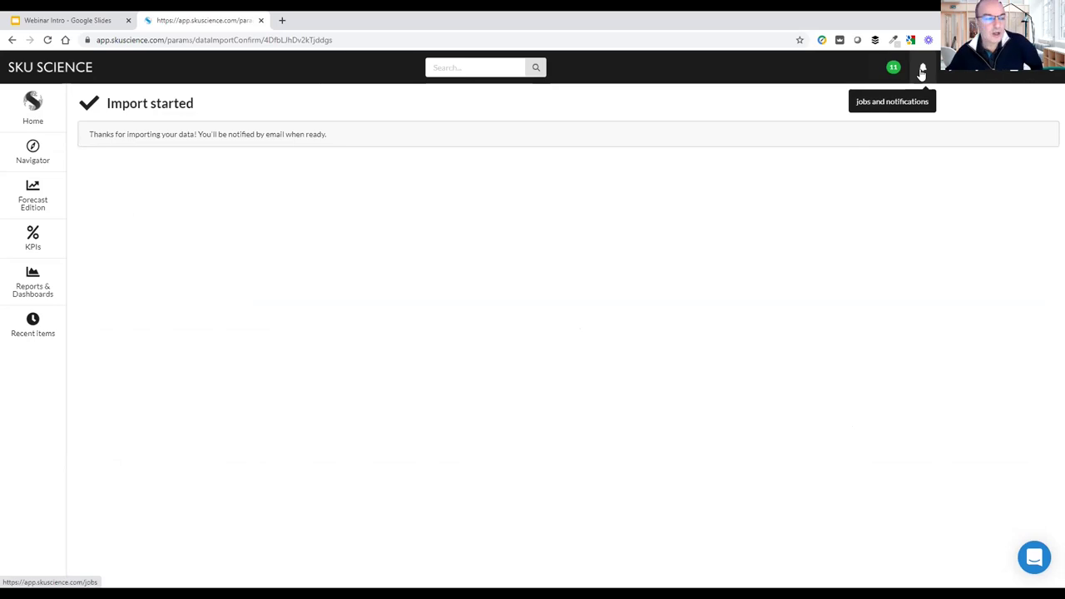
- Review the imported SKU list and examine the demand forecast of SKU 005-1
{"action": "left_click", "coordinate": [33, 154]}
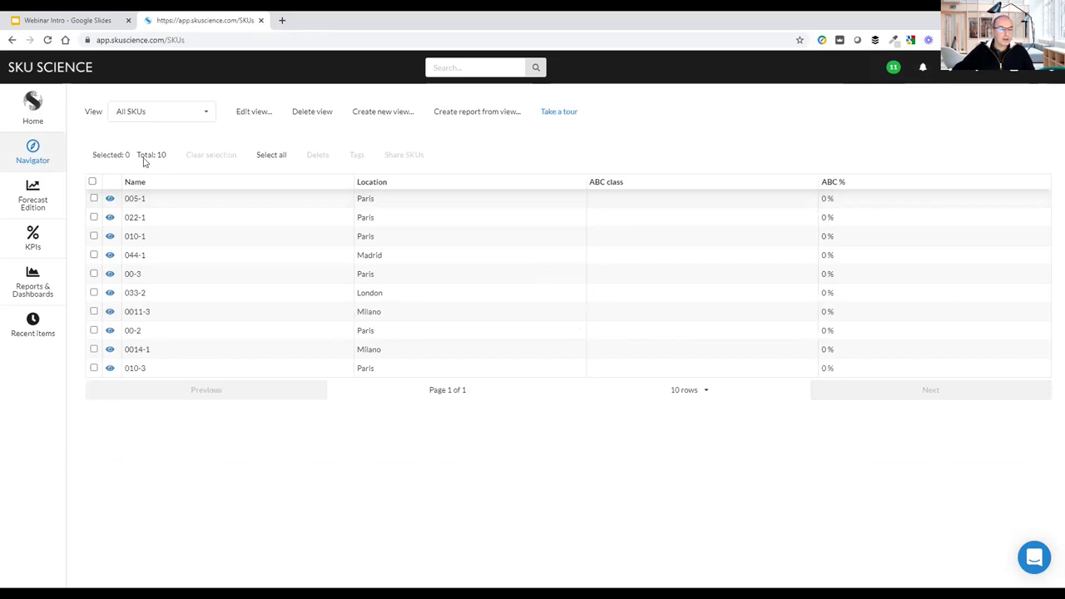
{"action": "left_click", "coordinate": [110, 200]}
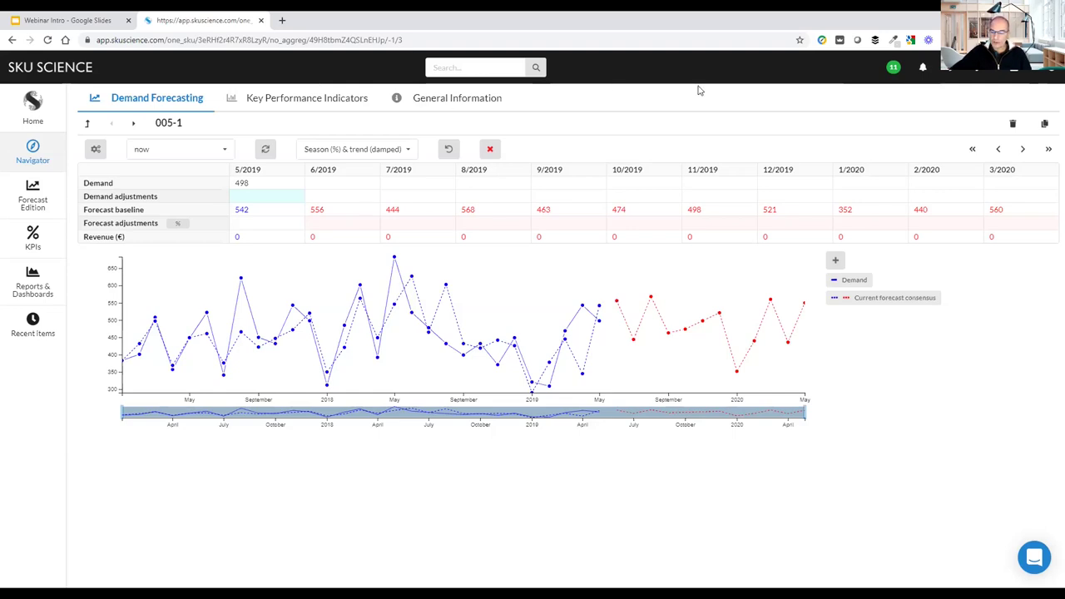
- Reset the database with Calendar Month buckets, fiscal year starting in January and € currency, and check the SKU list
{"action": "left_click", "coordinate": [975, 73]}
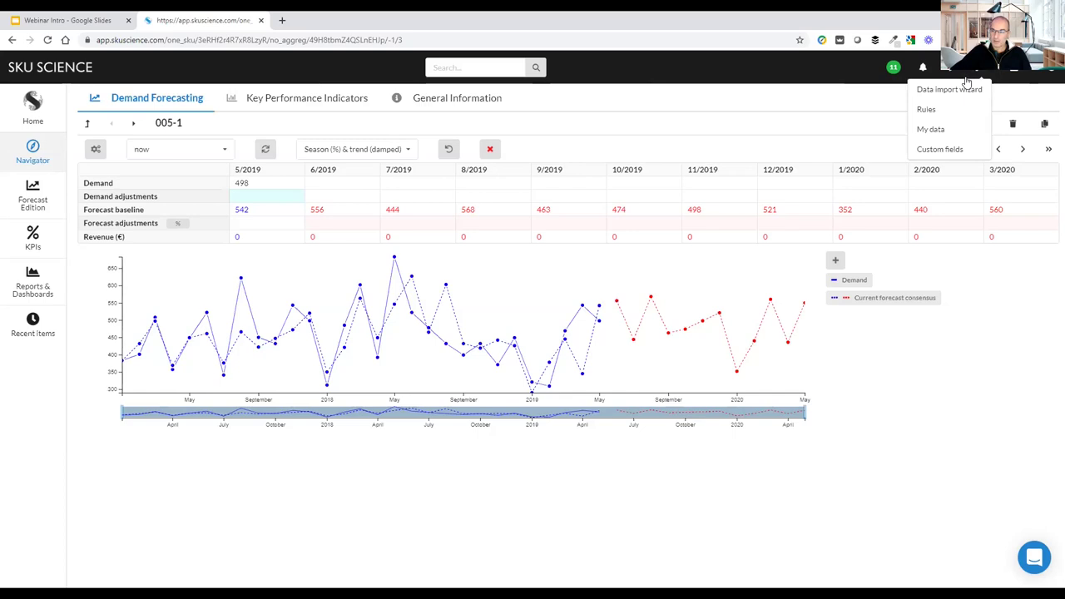
{"action": "left_click", "coordinate": [928, 131]}
{"action": "left_click", "coordinate": [215, 186]}
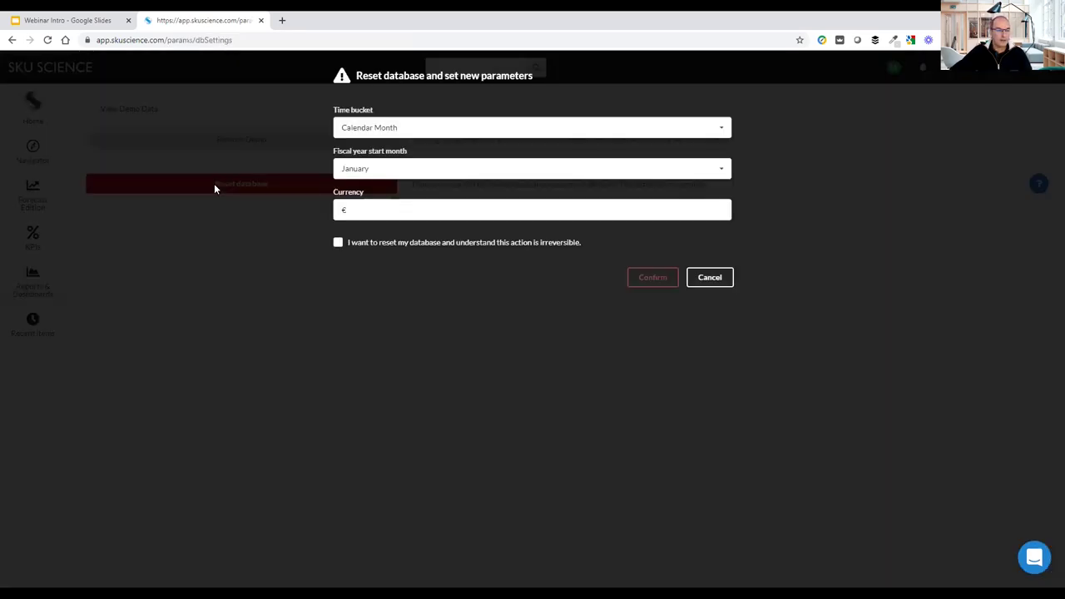
{"action": "left_click", "coordinate": [370, 243]}
{"action": "left_click", "coordinate": [630, 275]}
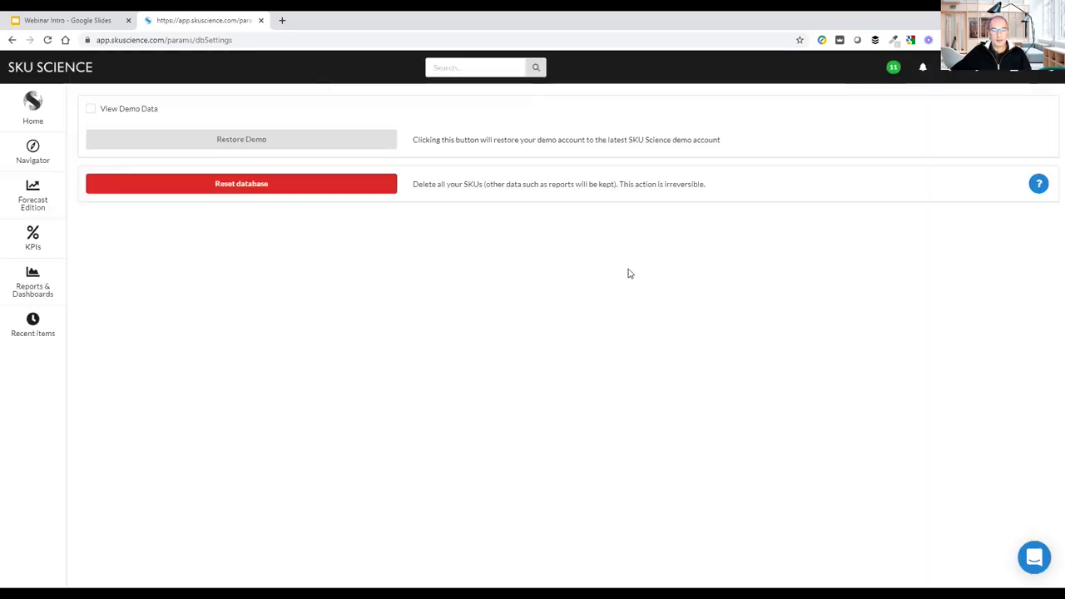
{"action": "left_click", "coordinate": [33, 154]}
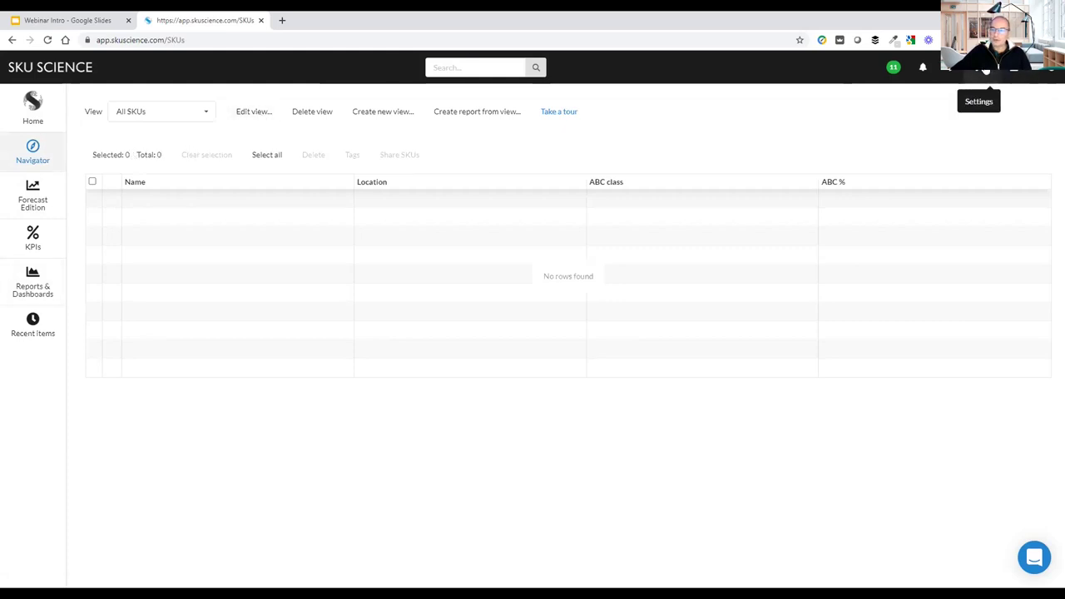
- Start a new data import and load the file DB Webinar 100 Demand.xlsx
{"action": "left_click", "coordinate": [986, 71]}
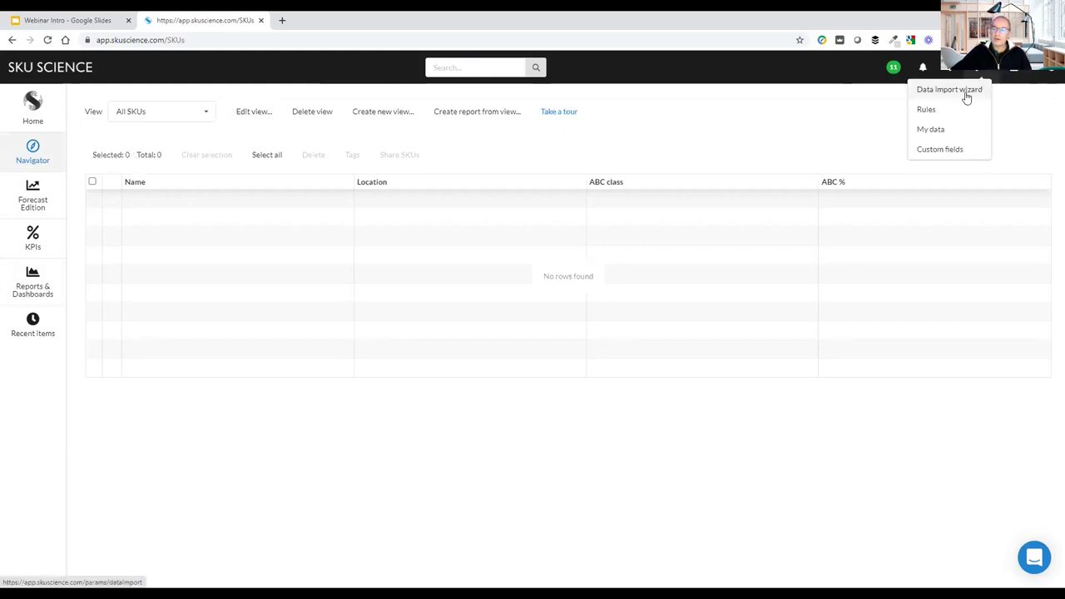
{"action": "left_click", "coordinate": [966, 90]}
{"action": "left_click", "coordinate": [238, 122]}
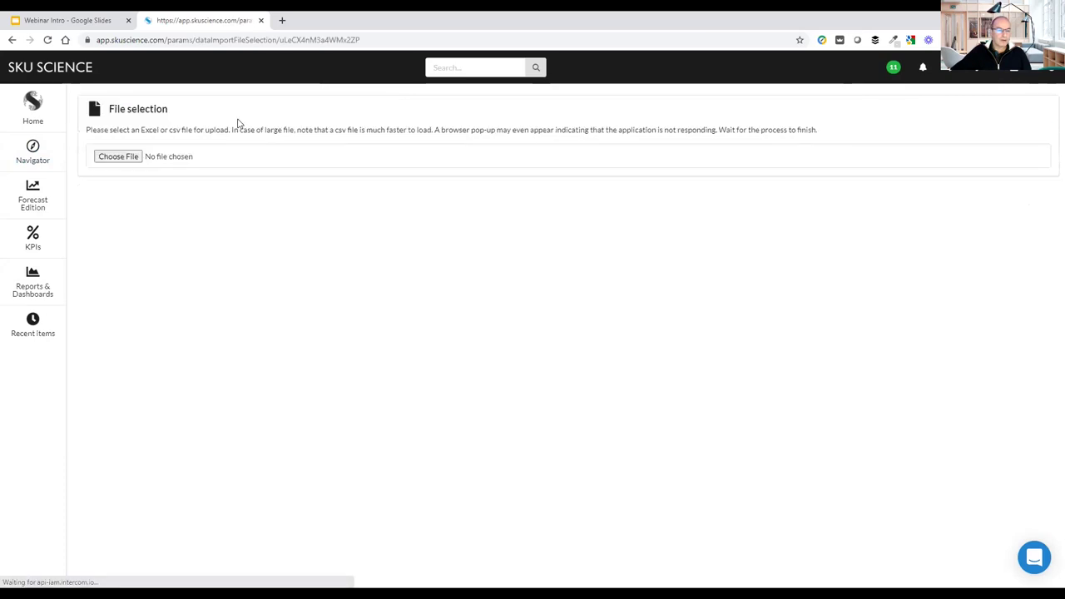
{"action": "left_click", "coordinate": [102, 159]}
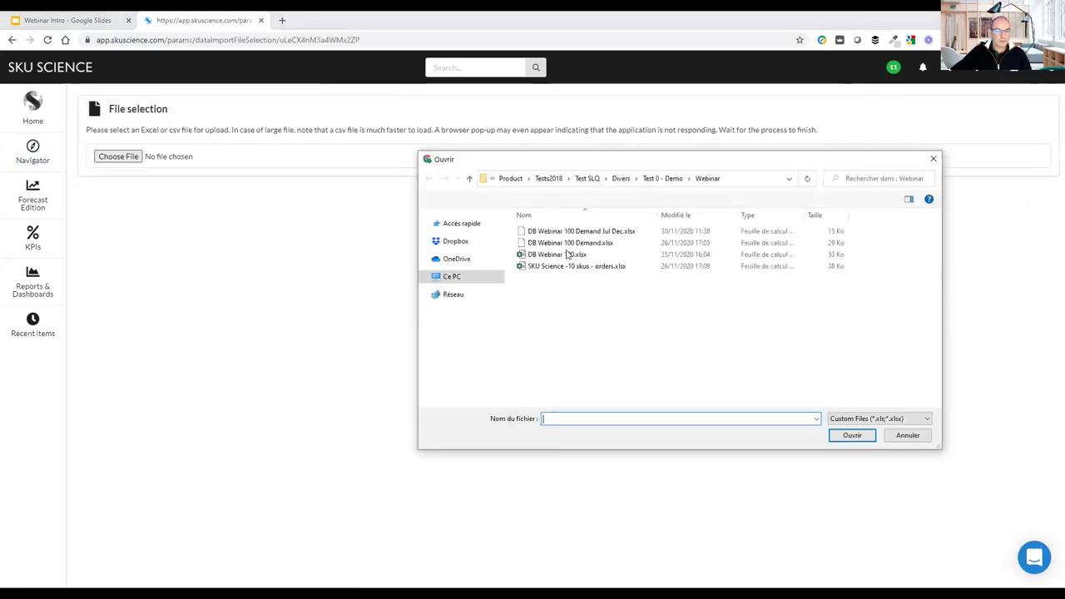
{"action": "left_click", "coordinate": [564, 245]}
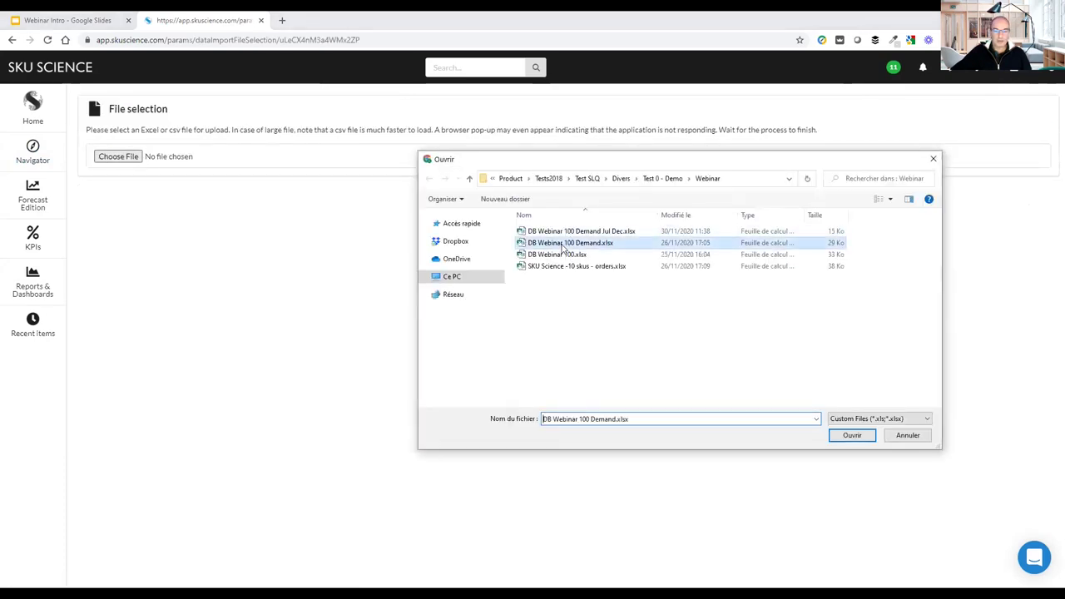
{"action": "left_click", "coordinate": [857, 441]}
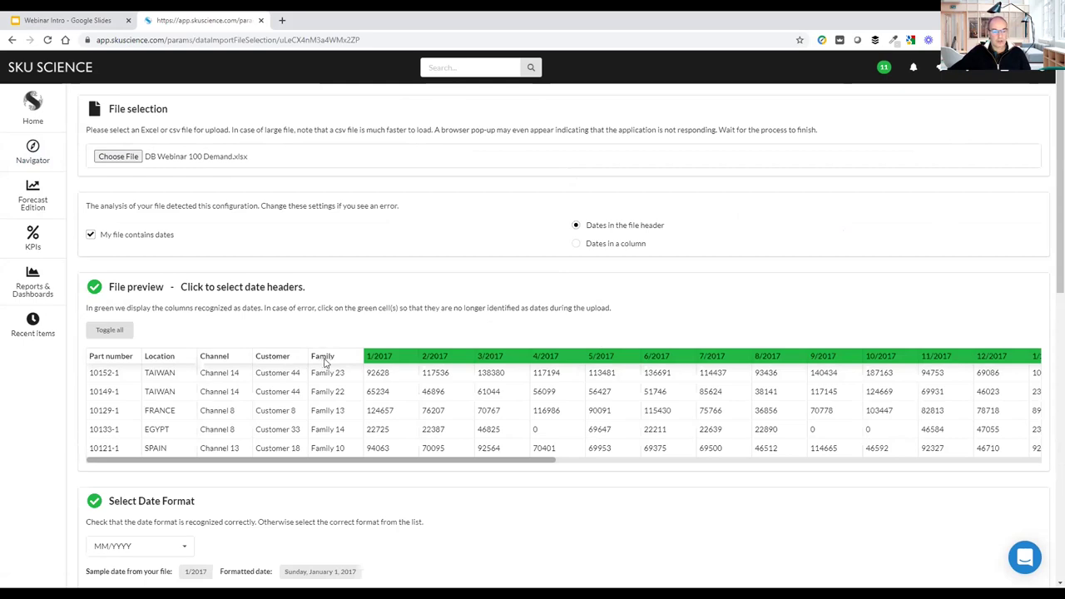
- Review the file preview, checking the part attributes and the monthly columns recognized as dates
{"action": "left_click_drag", "start_coordinate": [364, 465], "coordinate": [872, 465]}
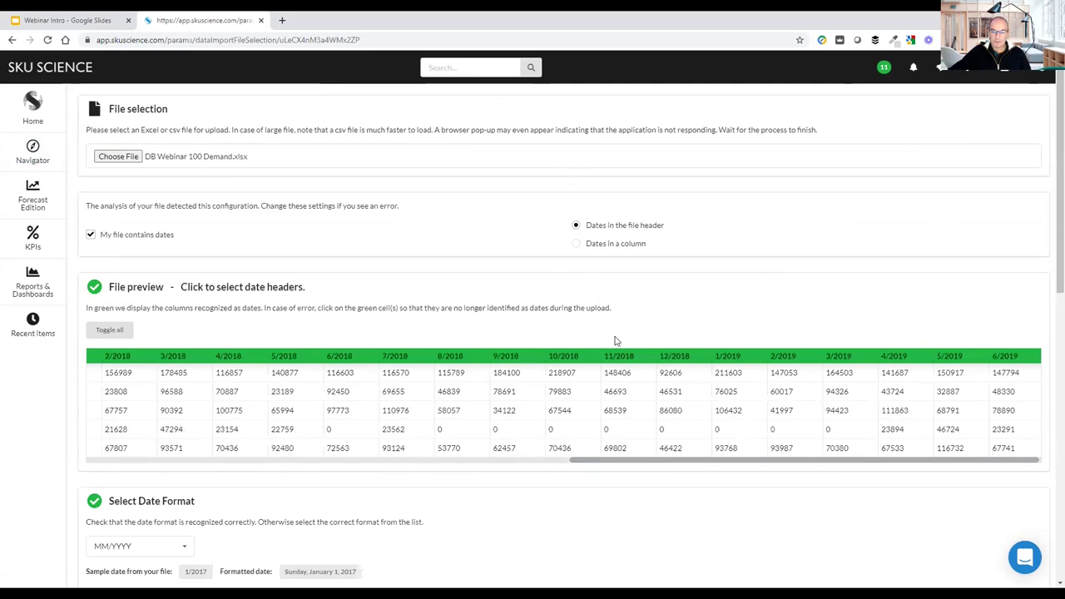
{"action": "left_click_drag", "start_coordinate": [637, 464], "coordinate": [166, 449]}
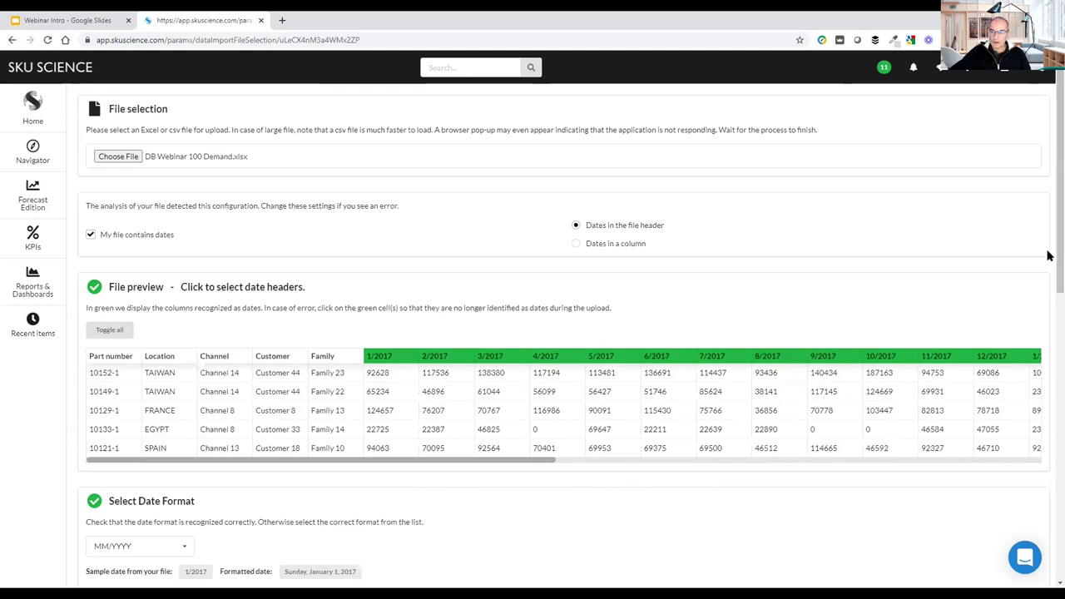
{"action": "scroll", "coordinate": [1048, 241], "scroll_direction": "down", "scroll_amount": 2}
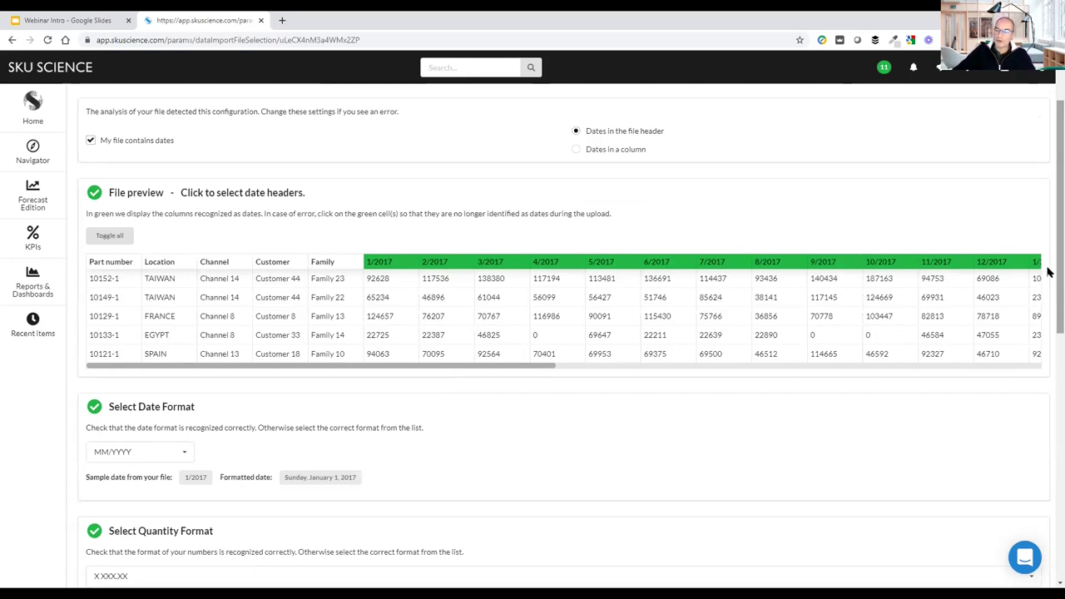
{"action": "scroll", "coordinate": [1049, 279], "scroll_direction": "down", "scroll_amount": 1}
{"action": "scroll", "coordinate": [1049, 279], "scroll_direction": "down", "scroll_amount": 5}
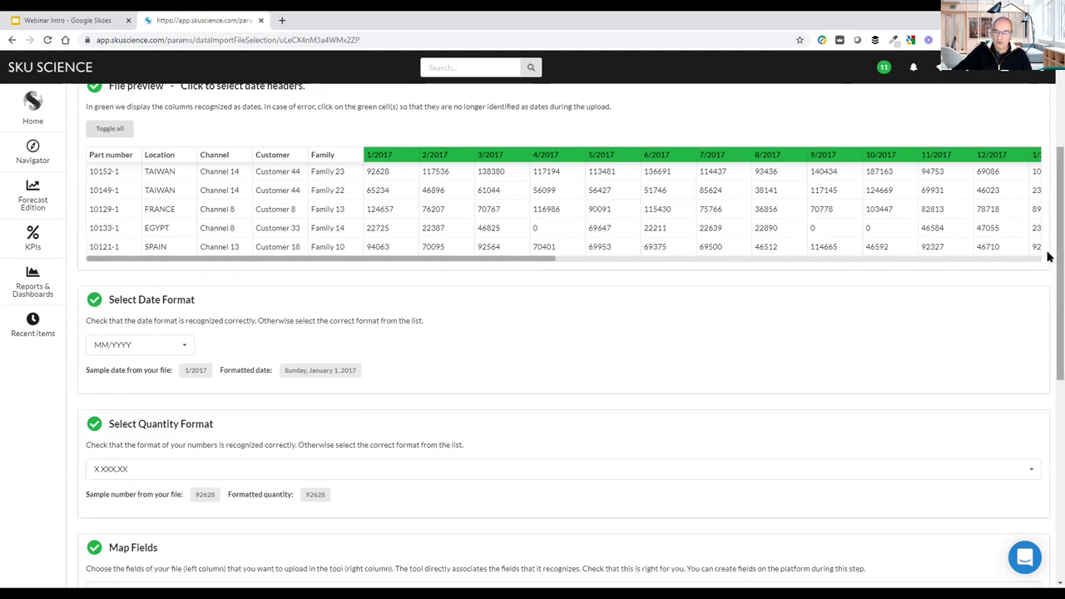
- Check the recognized MM/YYYY date format and examine the other date formats available
{"action": "scroll", "coordinate": [1048, 258], "scroll_direction": "down", "scroll_amount": 1}
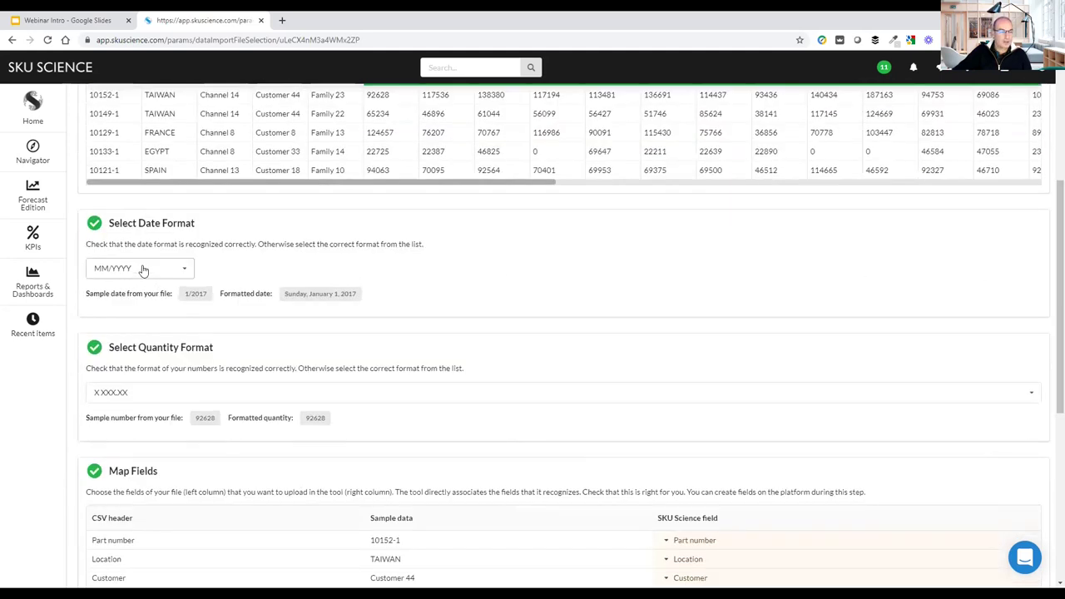
{"action": "left_click", "coordinate": [143, 270]}
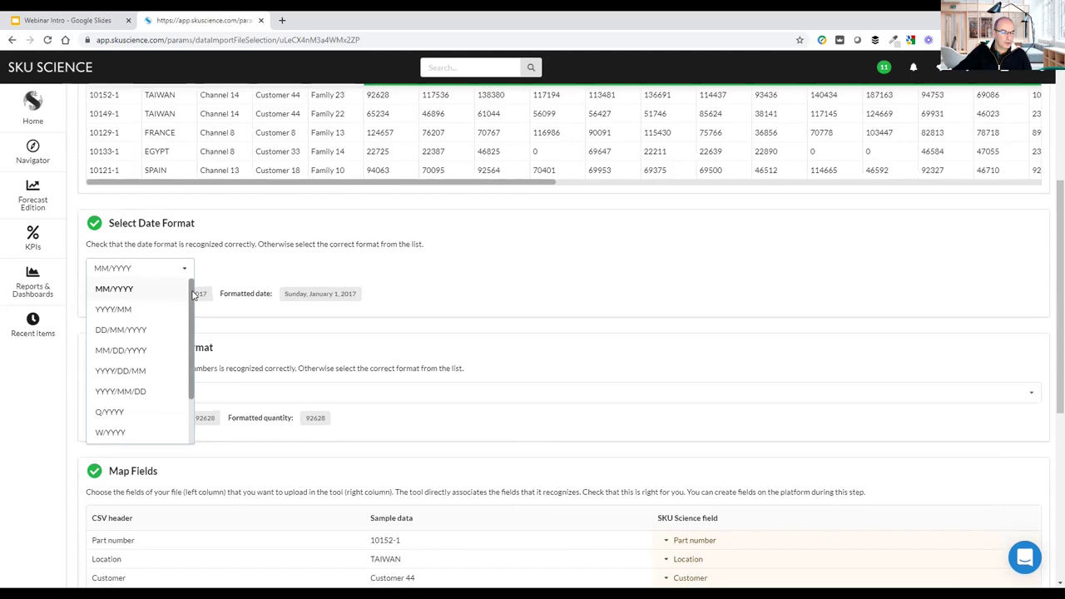
{"action": "scroll", "coordinate": [193, 295], "scroll_direction": "down", "scroll_amount": 2}
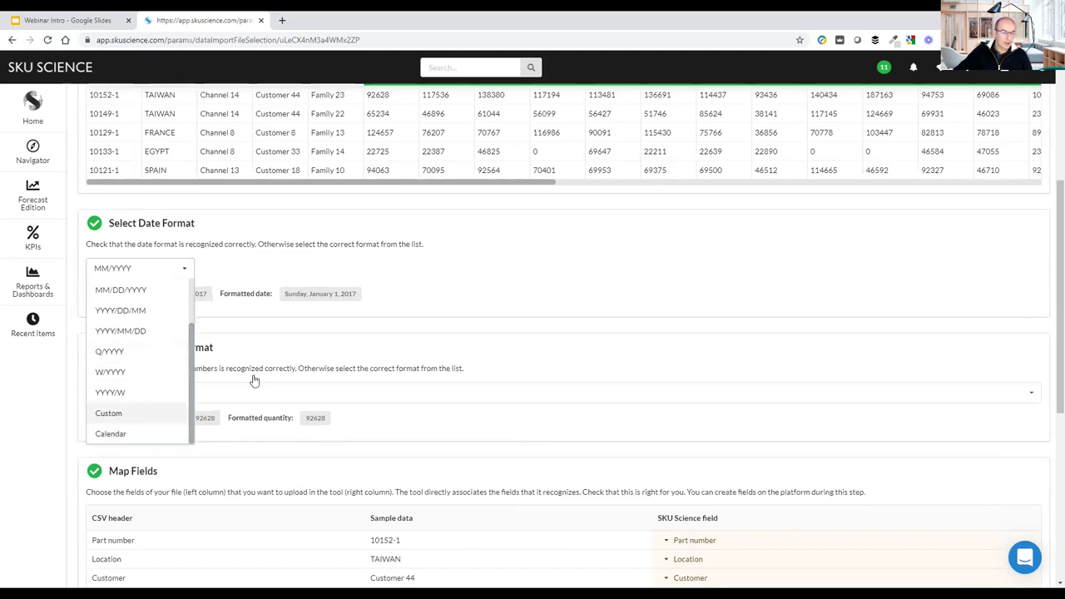
{"action": "left_click", "coordinate": [616, 239]}
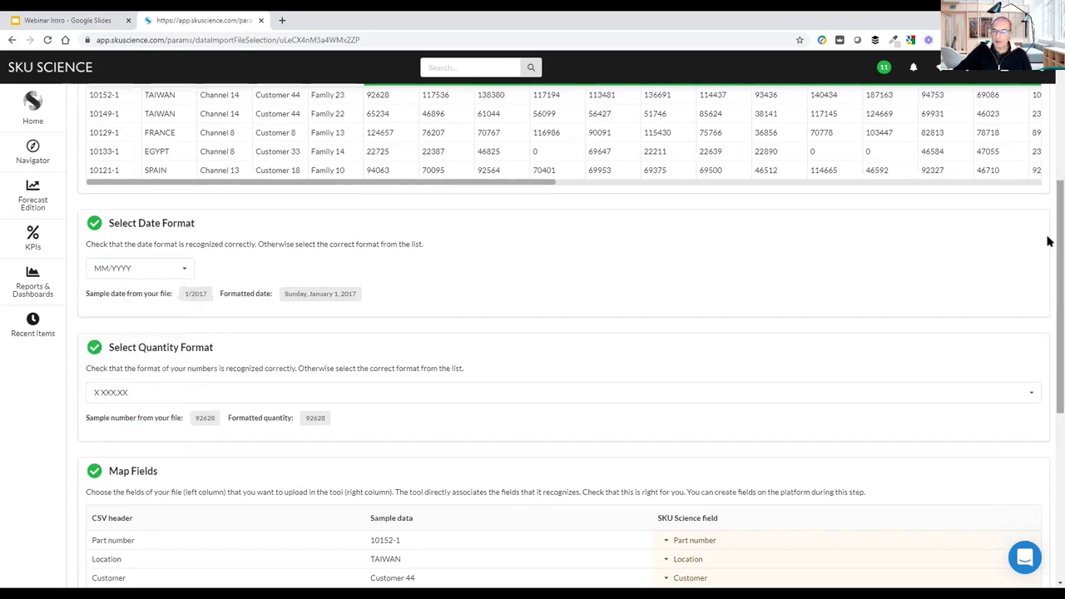
- Map the Channel header to a new custom field named Channel with text type, category General and no unit
{"action": "scroll", "coordinate": [1048, 240], "scroll_direction": "down", "scroll_amount": 2}
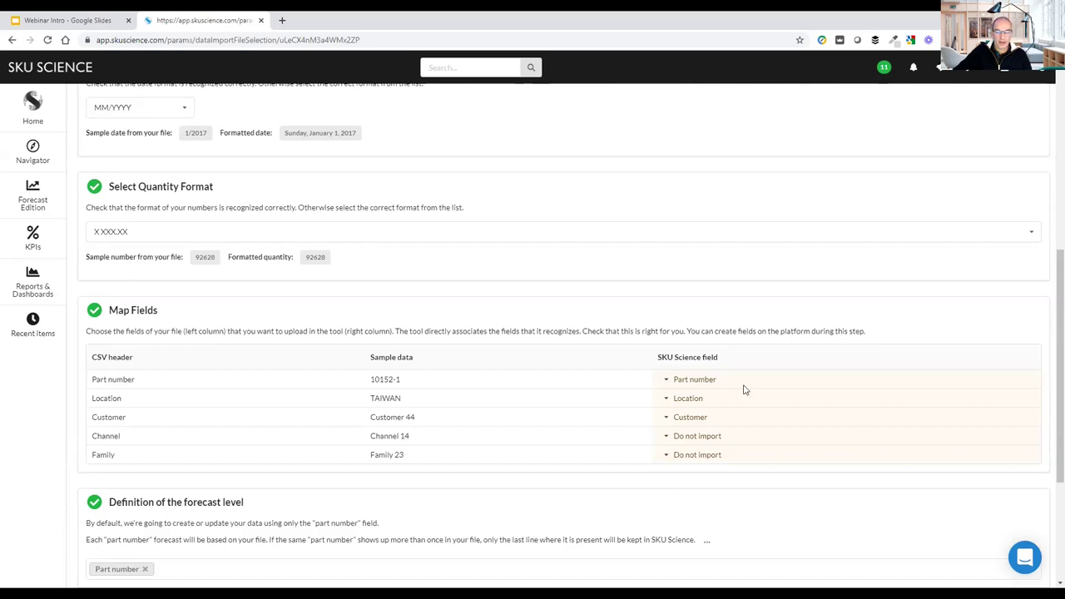
{"action": "scroll", "coordinate": [741, 390], "scroll_direction": "down", "scroll_amount": 1}
{"action": "left_click", "coordinate": [667, 307]}
{"action": "left_click", "coordinate": [668, 309]}
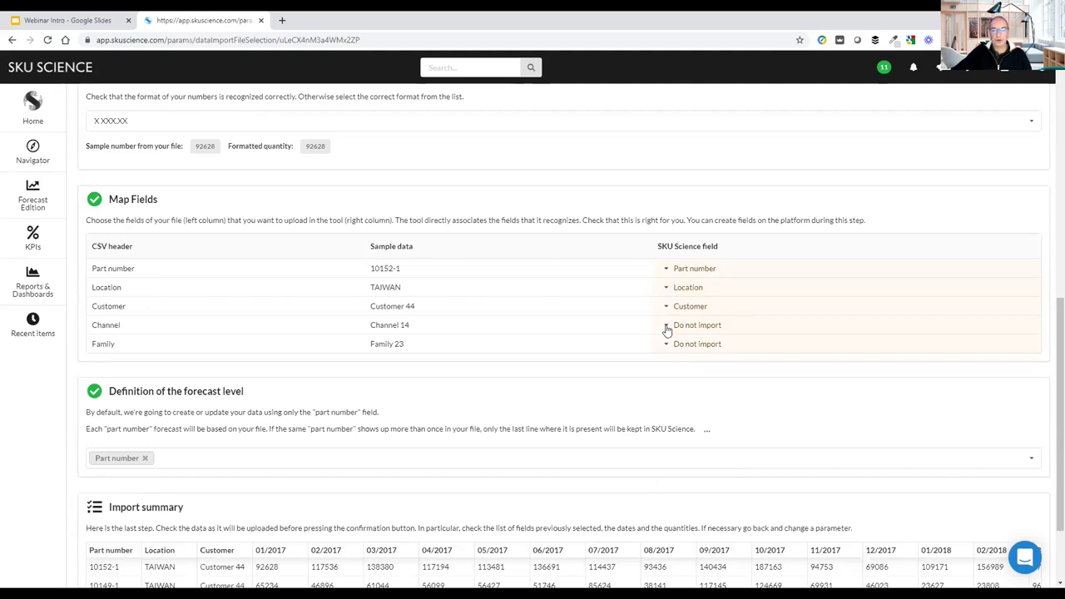
{"action": "left_click", "coordinate": [666, 326]}
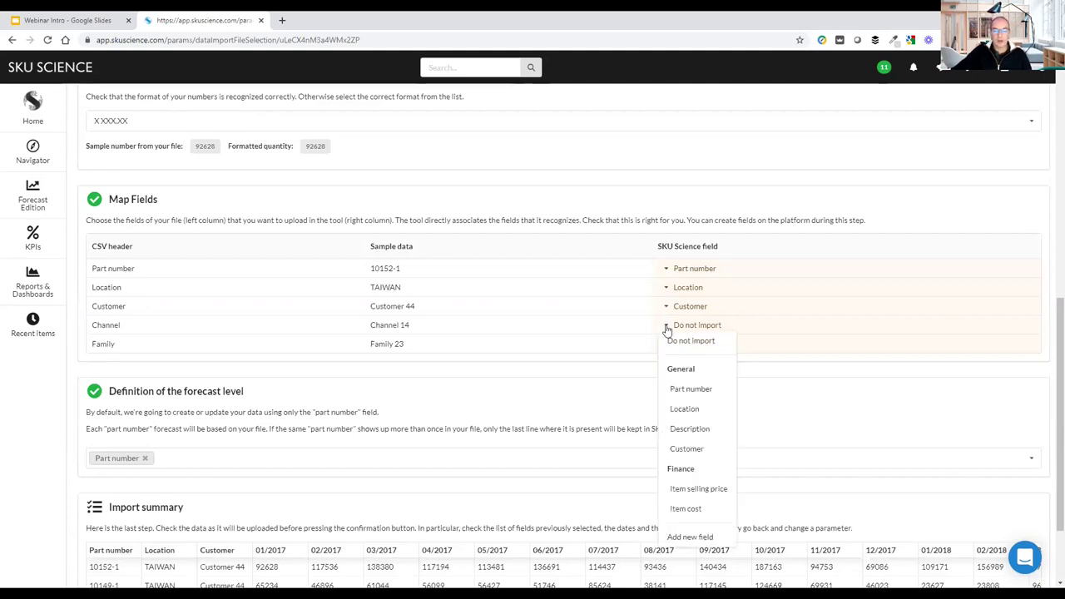
{"action": "left_click", "coordinate": [688, 537]}
{"action": "left_click", "coordinate": [305, 169]}
{"action": "left_click", "coordinate": [308, 192]}
{"action": "left_click", "coordinate": [314, 202]}
{"action": "left_click", "coordinate": [316, 223]}
{"action": "left_click", "coordinate": [318, 232]}
{"action": "left_click", "coordinate": [320, 249]}
{"action": "left_click", "coordinate": [756, 288]}
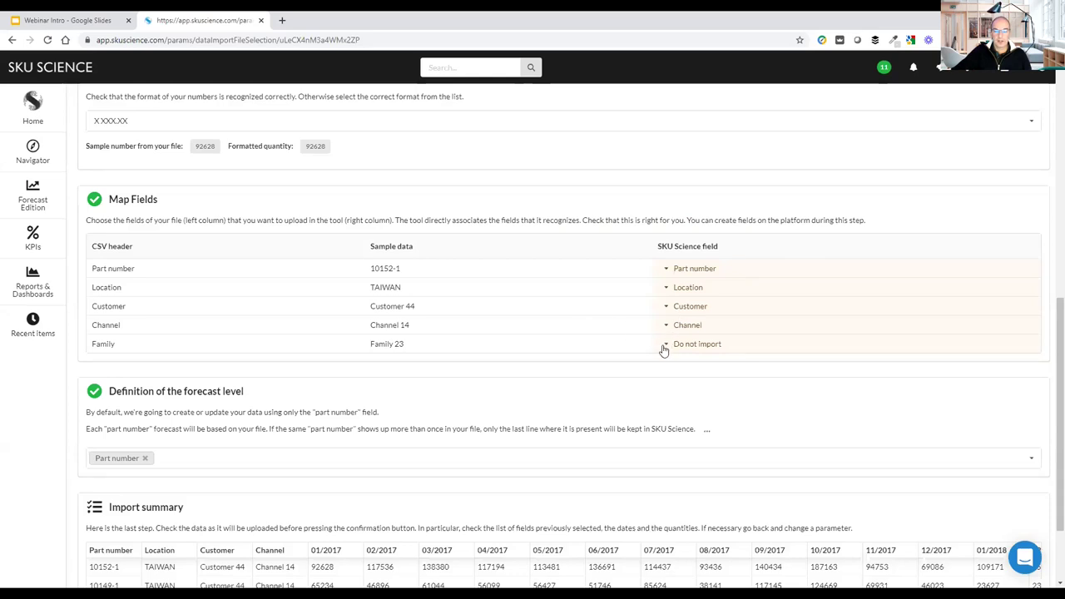
- Map the Family header to a new custom field named Family with text type, category General and no unit
{"action": "left_click", "coordinate": [666, 346]}
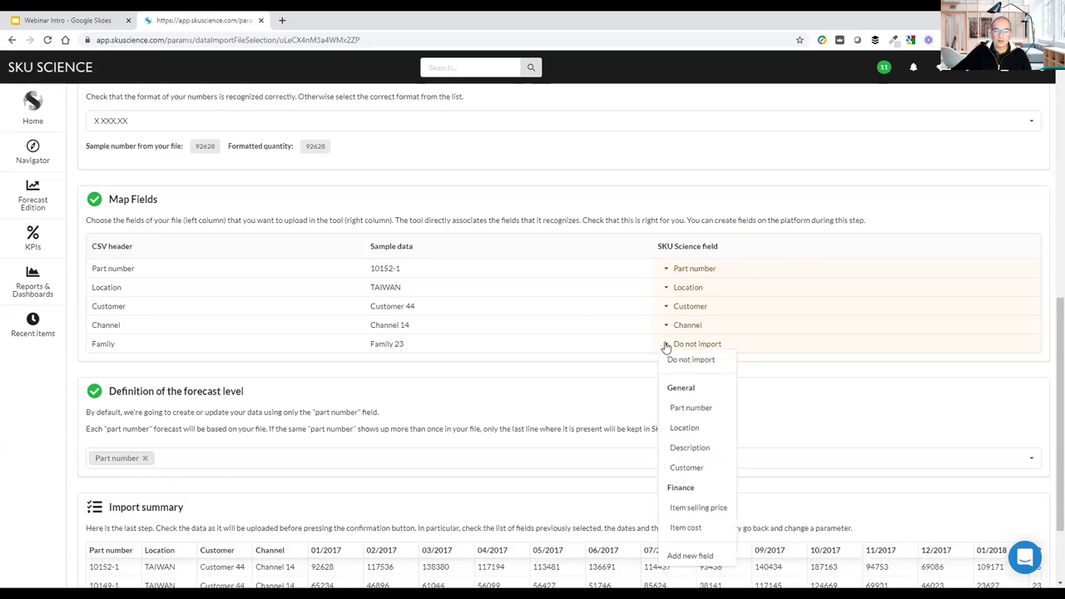
{"action": "left_click", "coordinate": [689, 555]}
{"action": "left_click", "coordinate": [408, 173]}
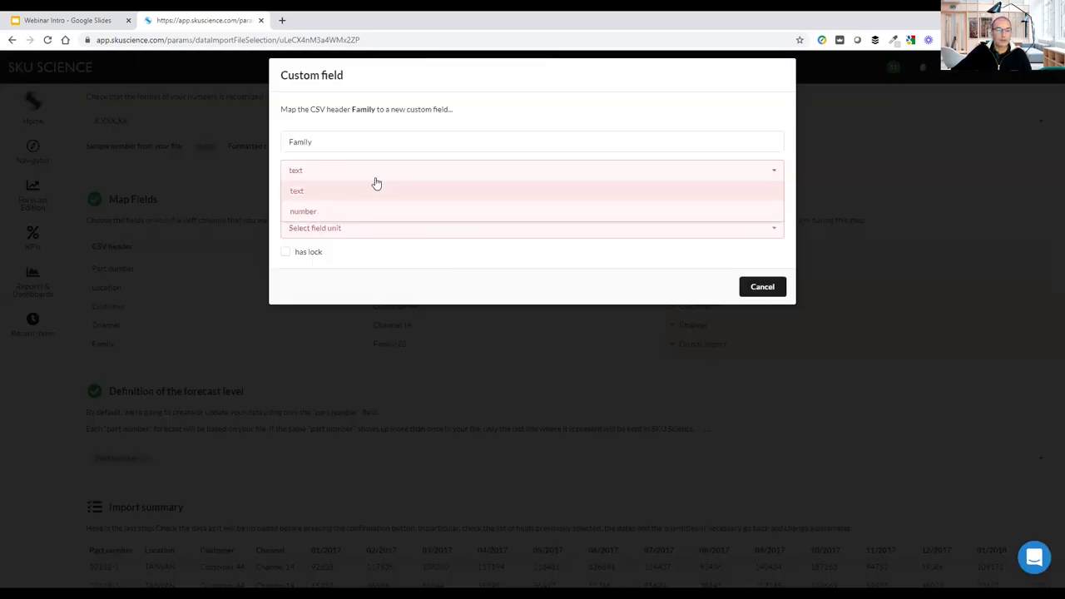
{"action": "left_click", "coordinate": [376, 189]}
{"action": "left_click", "coordinate": [366, 199]}
{"action": "left_click", "coordinate": [347, 223]}
{"action": "left_click", "coordinate": [347, 232]}
{"action": "left_click", "coordinate": [344, 247]}
{"action": "left_click", "coordinate": [749, 286]}
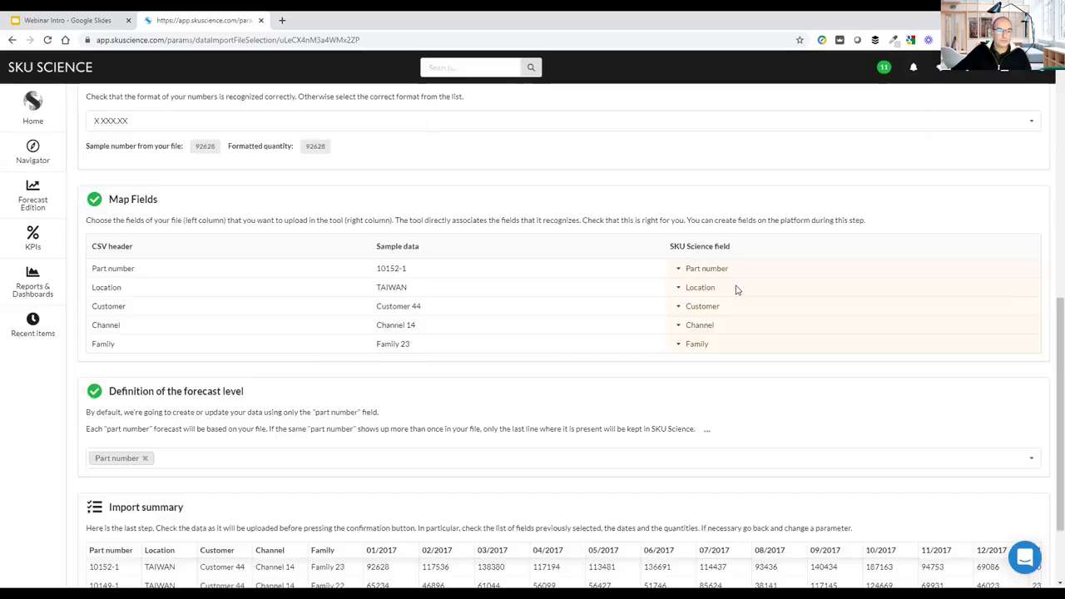
- Define the forecast level as Part number plus Customer, trying Location as an additional level and removing it
{"action": "scroll", "coordinate": [250, 172], "scroll_direction": "down", "scroll_amount": 2}
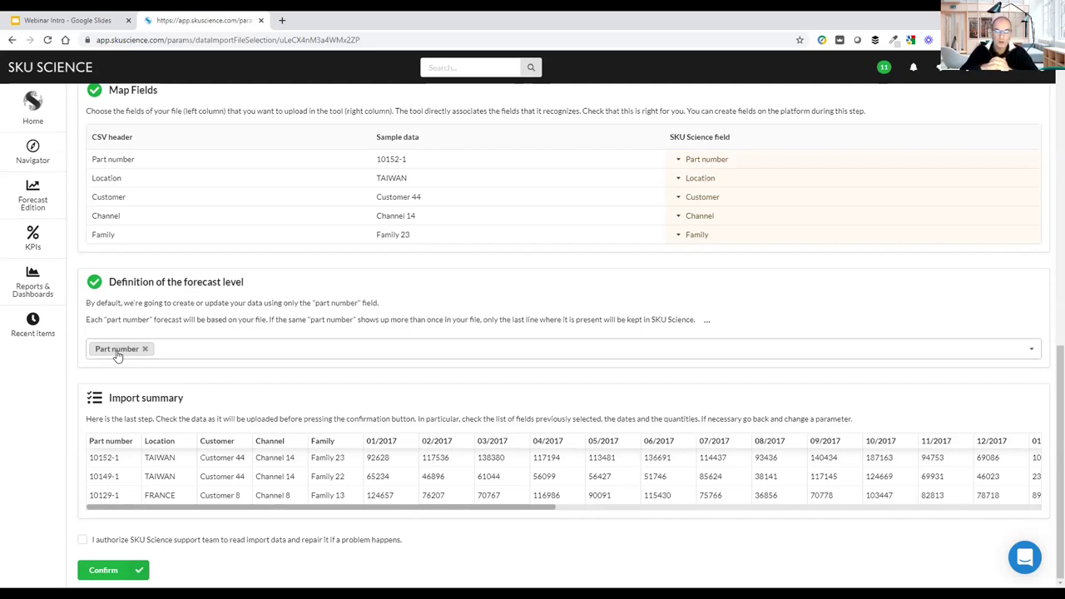
{"action": "left_click", "coordinate": [168, 356]}
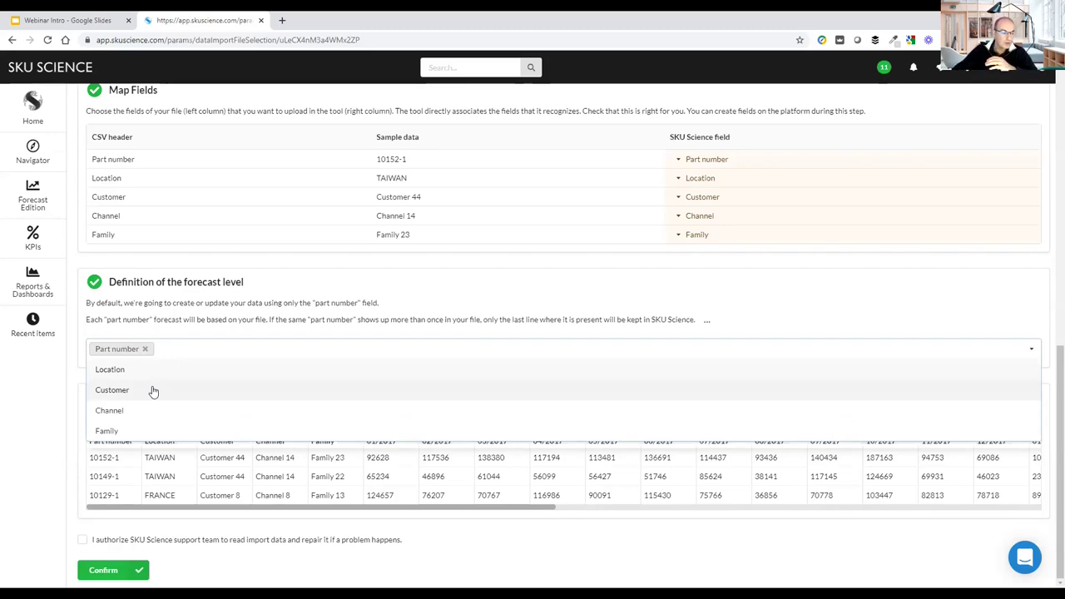
{"action": "left_click", "coordinate": [153, 390]}
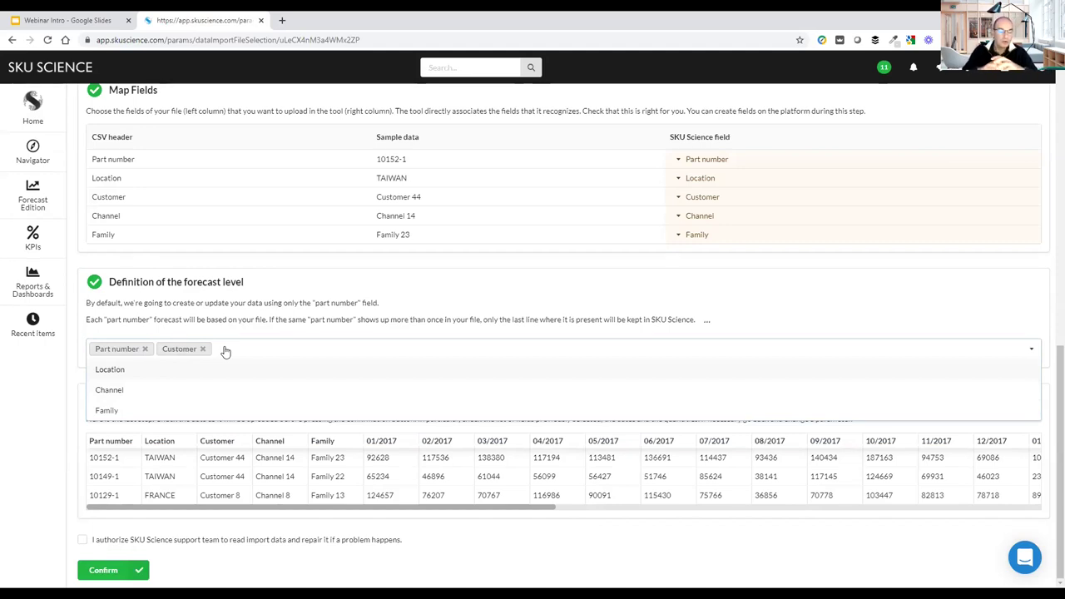
{"action": "left_click", "coordinate": [164, 371]}
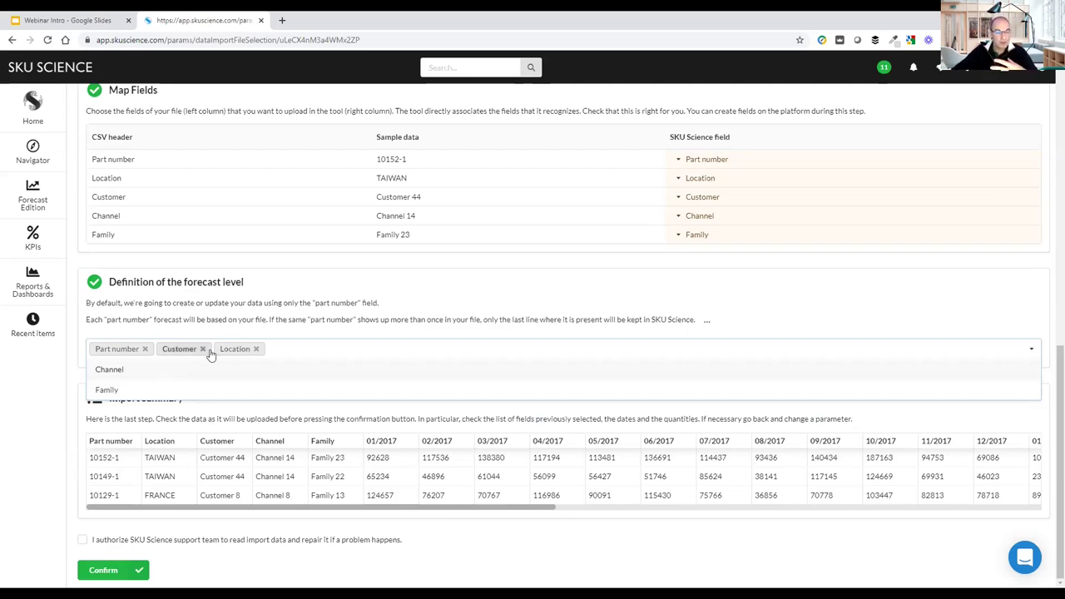
{"action": "left_click", "coordinate": [258, 349]}
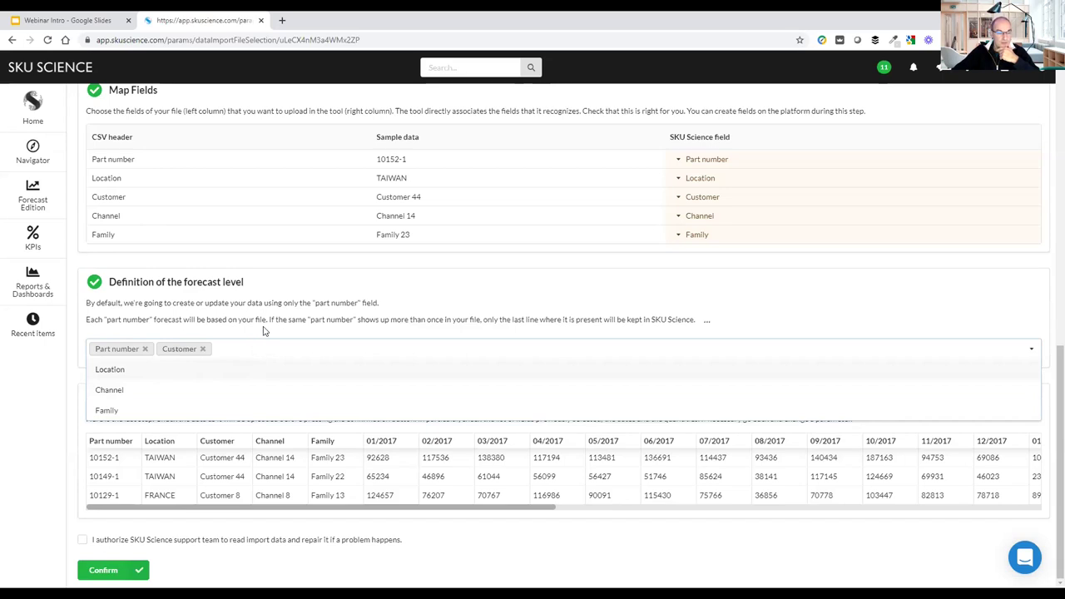
{"action": "left_click", "coordinate": [263, 330]}
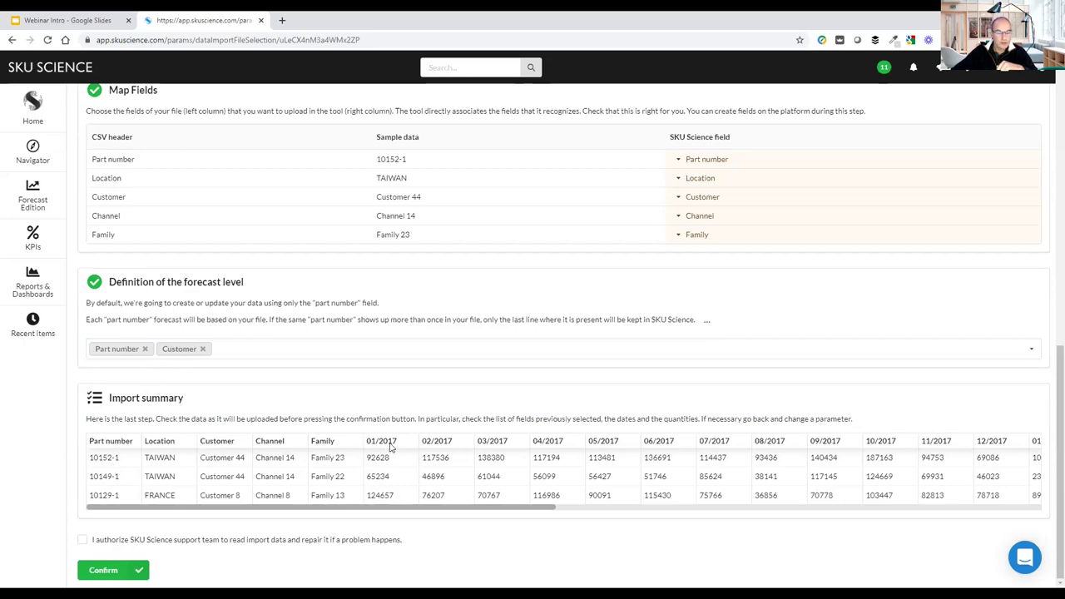
- Check the import summary, confirm the data import and open the list of imported SKUs
{"action": "left_click_drag", "start_coordinate": [405, 509], "coordinate": [261, 528]}
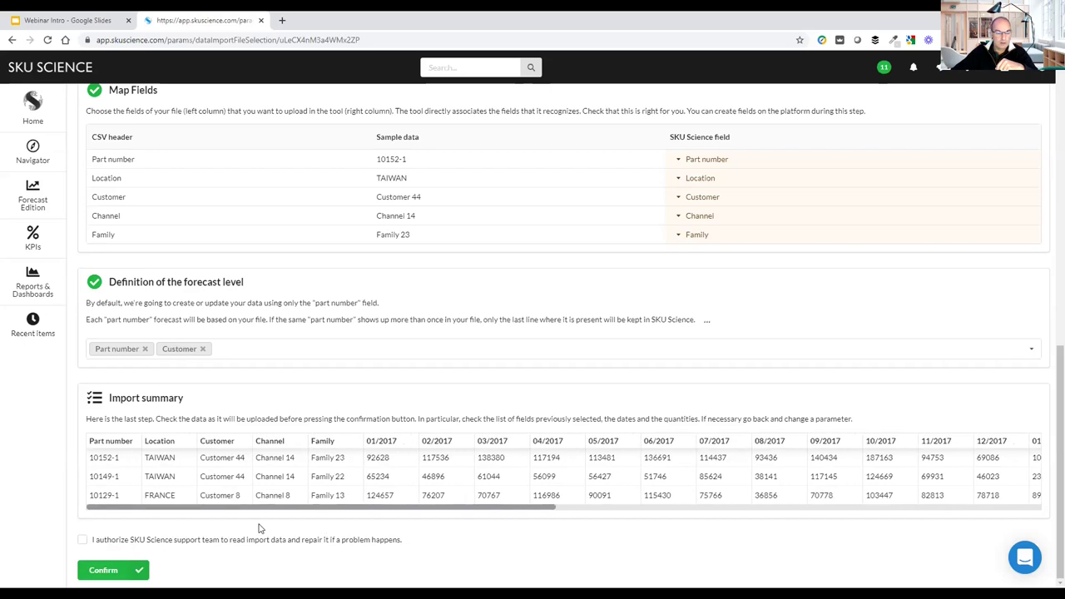
{"action": "left_click", "coordinate": [107, 571]}
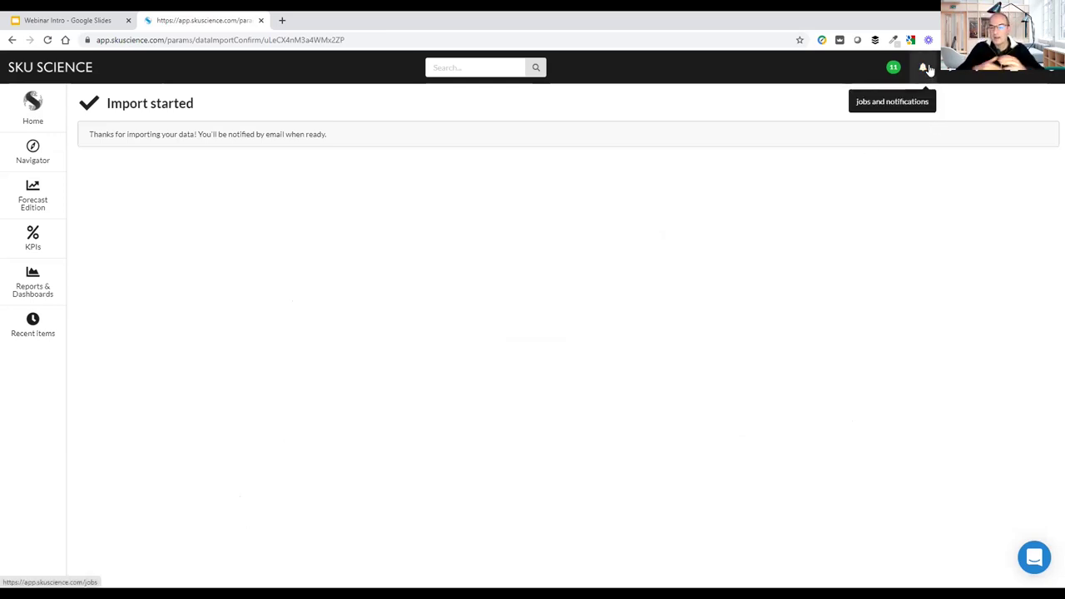
{"action": "left_click", "coordinate": [27, 148]}
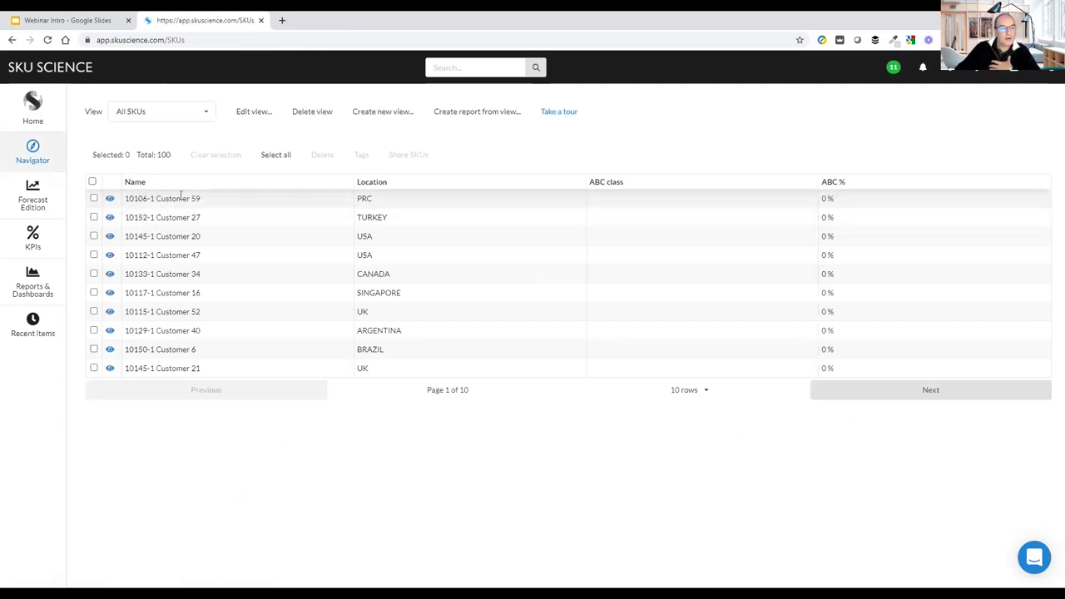
- Open the demand forecast of the first SKU in the list, part 10106-1 located in PRC
{"action": "left_click_drag", "start_coordinate": [201, 200], "coordinate": [134, 200]}
{"action": "left_click", "coordinate": [127, 201]}
{"action": "double_click", "coordinate": [149, 200]}
{"action": "left_click", "coordinate": [171, 199]}
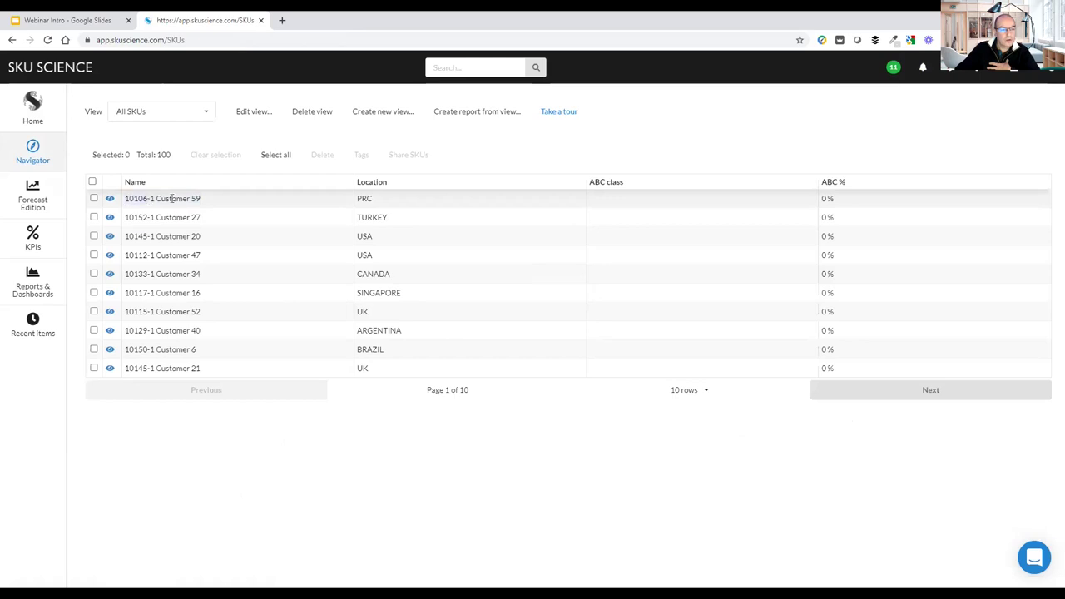
{"action": "left_click", "coordinate": [109, 200]}
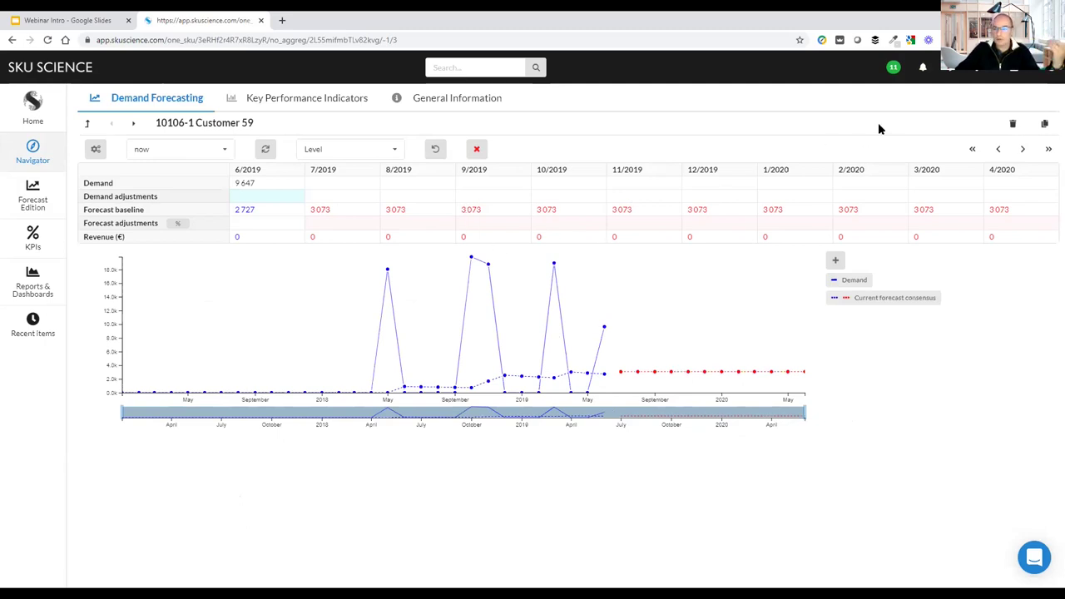
- Launch computations on all elements with start date 07/2019, horizon 12, SKU Science forecasts for all SKUs and ABC classes
{"action": "left_click", "coordinate": [953, 73]}
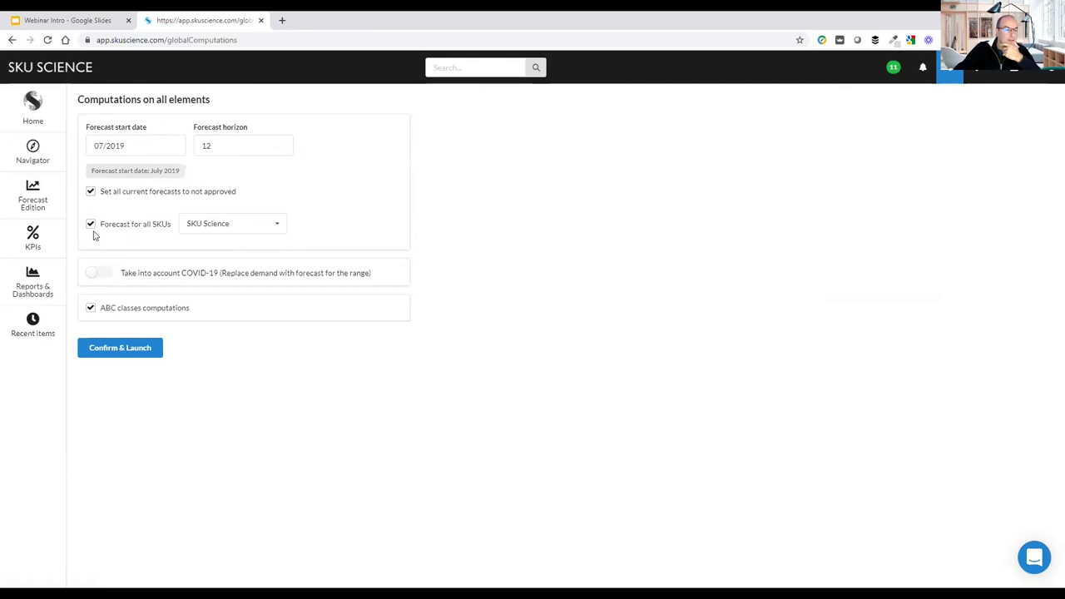
{"action": "left_click", "coordinate": [200, 232]}
{"action": "left_click", "coordinate": [199, 233]}
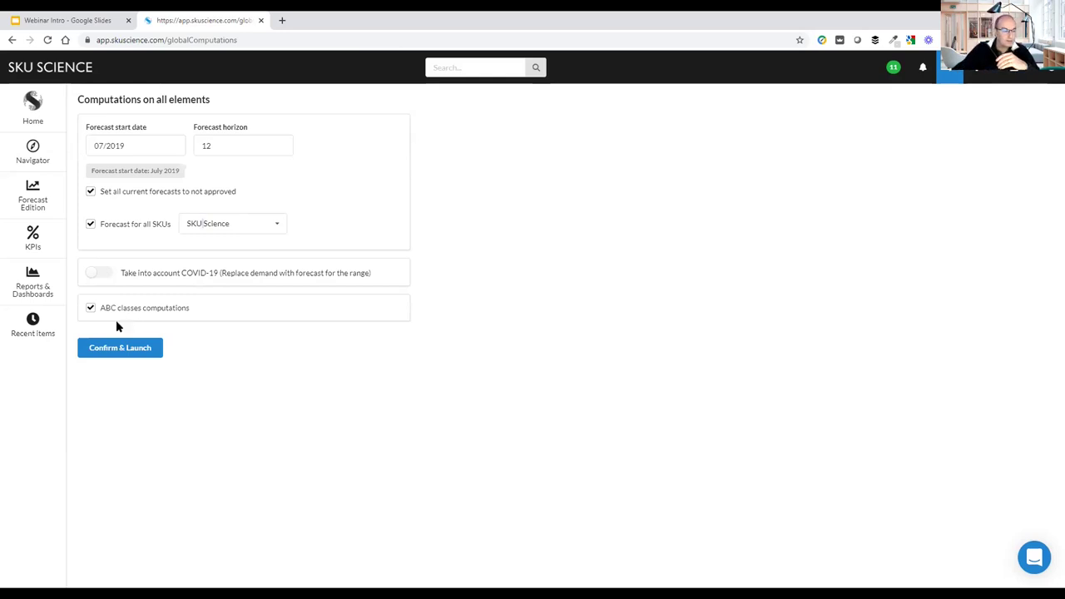
{"action": "left_click", "coordinate": [115, 352]}
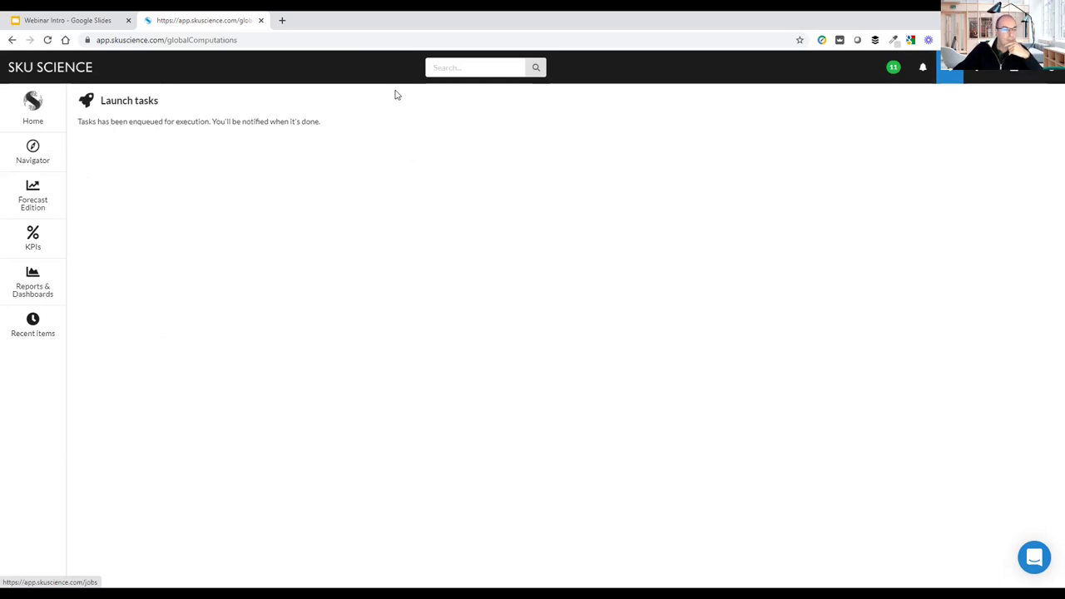
- Open the Taiwan SKU of part 10152-1 from the SKU list and examine its demand and forecast peaks
{"action": "left_click", "coordinate": [48, 161]}
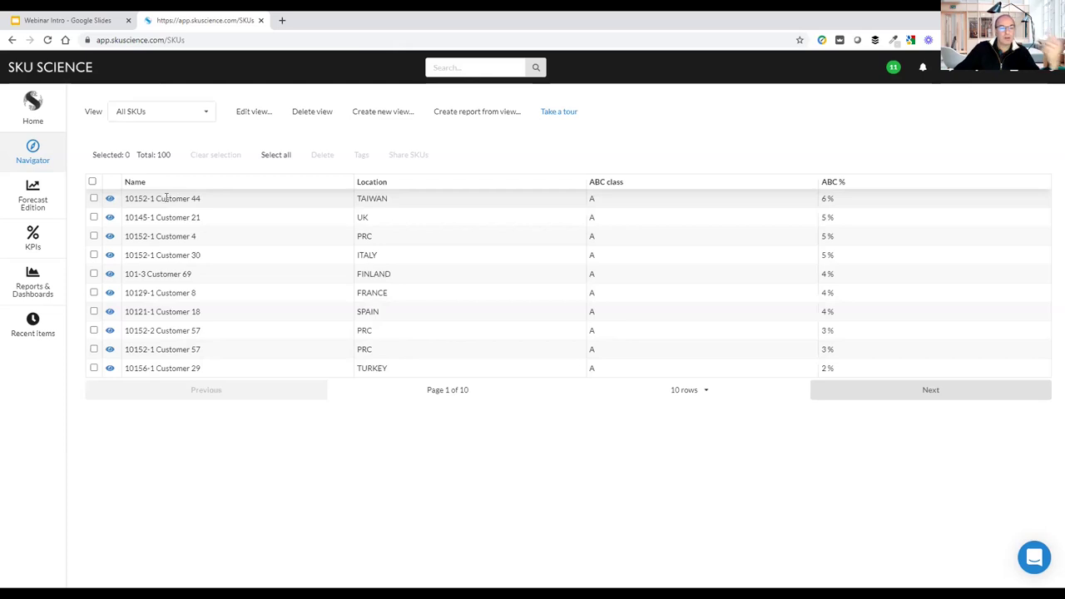
{"action": "left_click", "coordinate": [110, 199]}
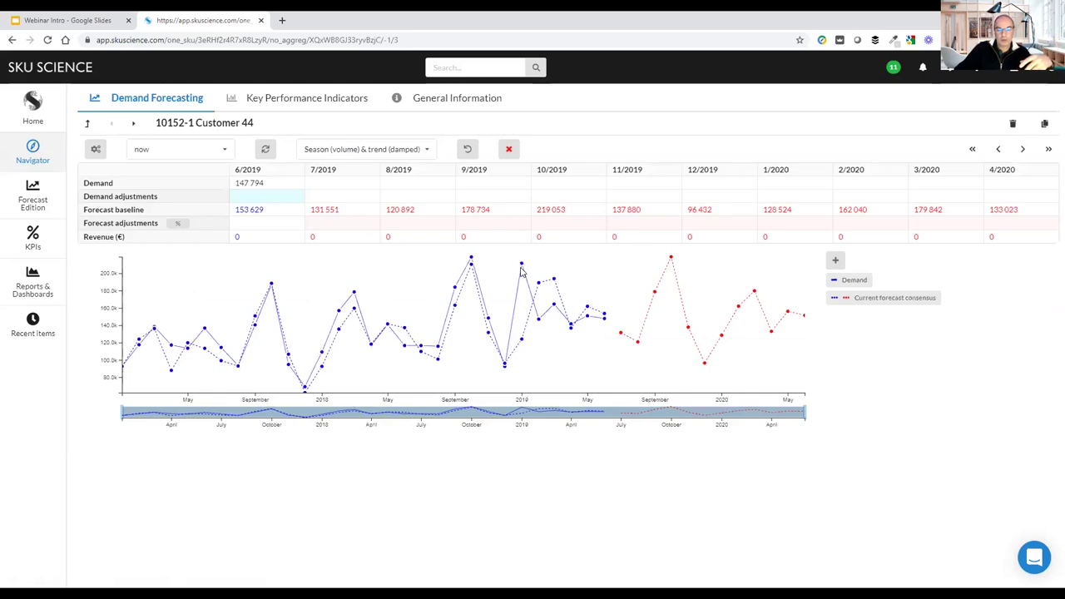
{"action": "mouse_move", "coordinate": [521, 264]}
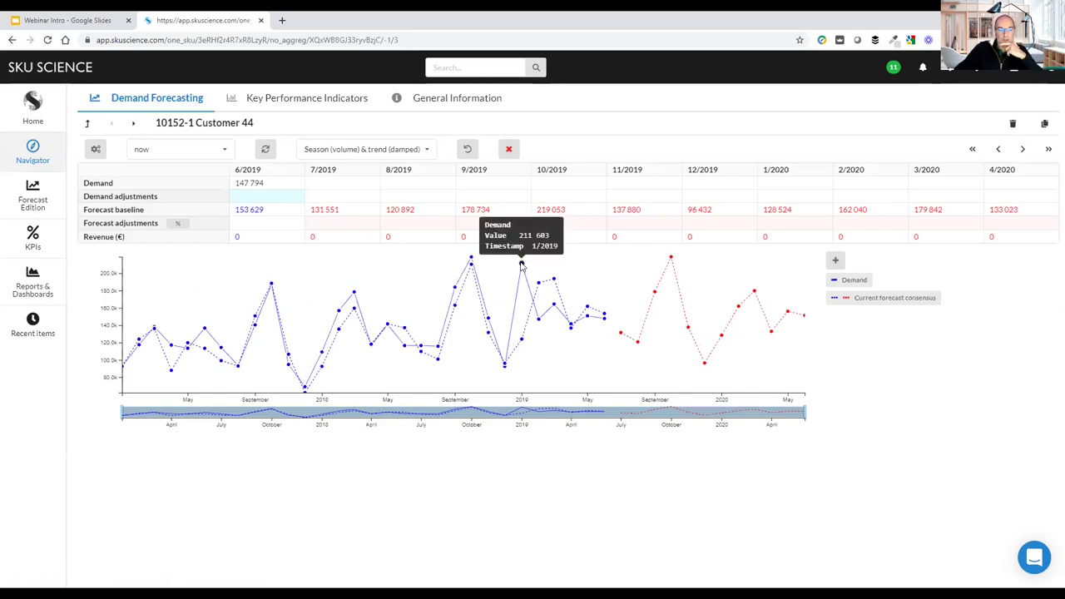
{"action": "mouse_move", "coordinate": [670, 260]}
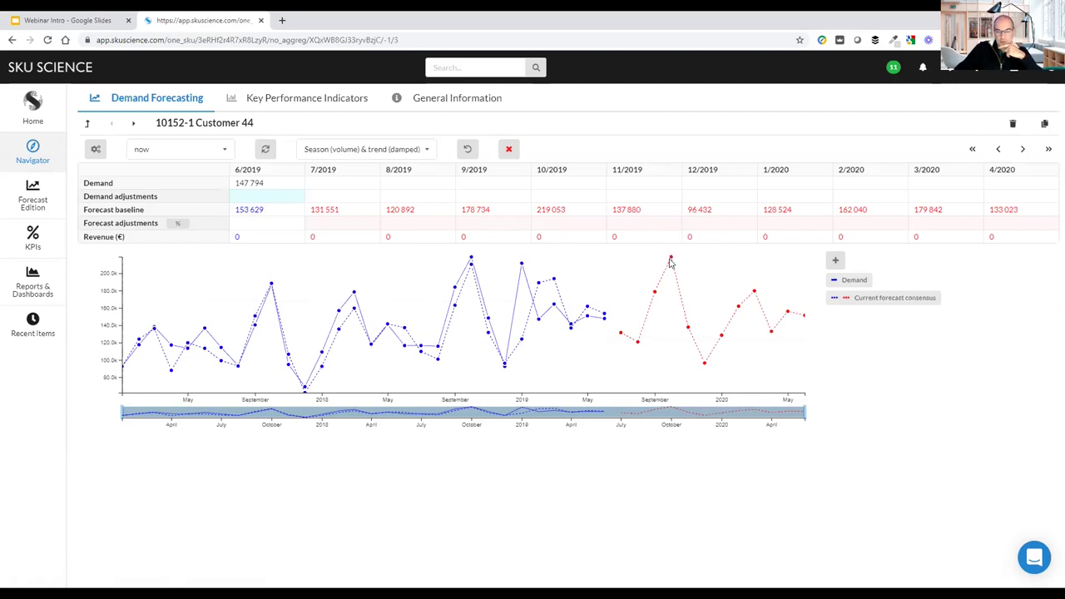
- Review the available forecast models and the smoothing parameters of the Taiwan SKU without changing them
{"action": "left_click", "coordinate": [401, 153]}
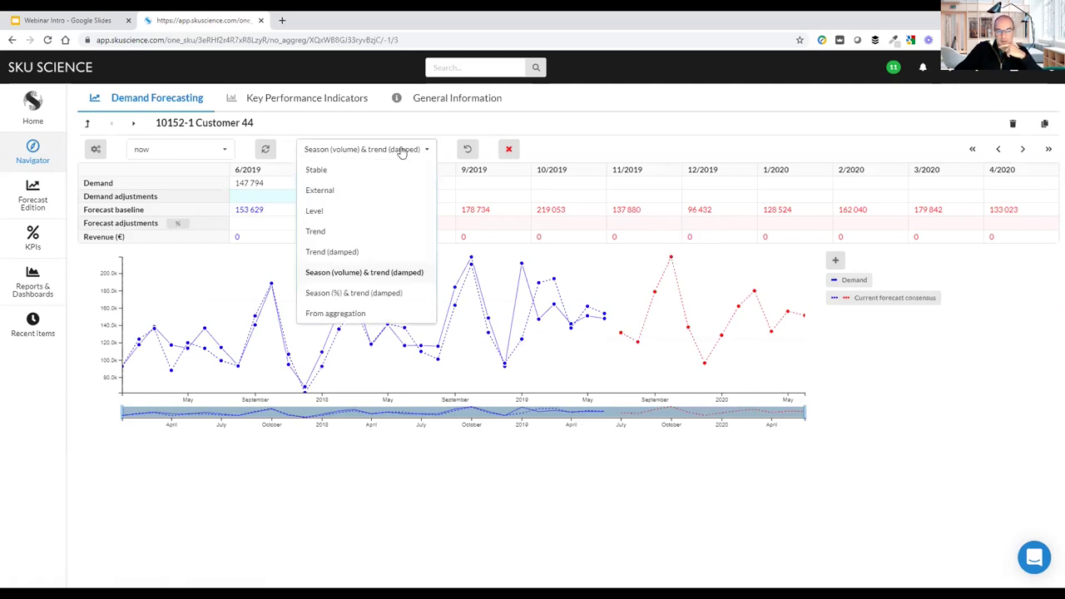
{"action": "left_click", "coordinate": [396, 150]}
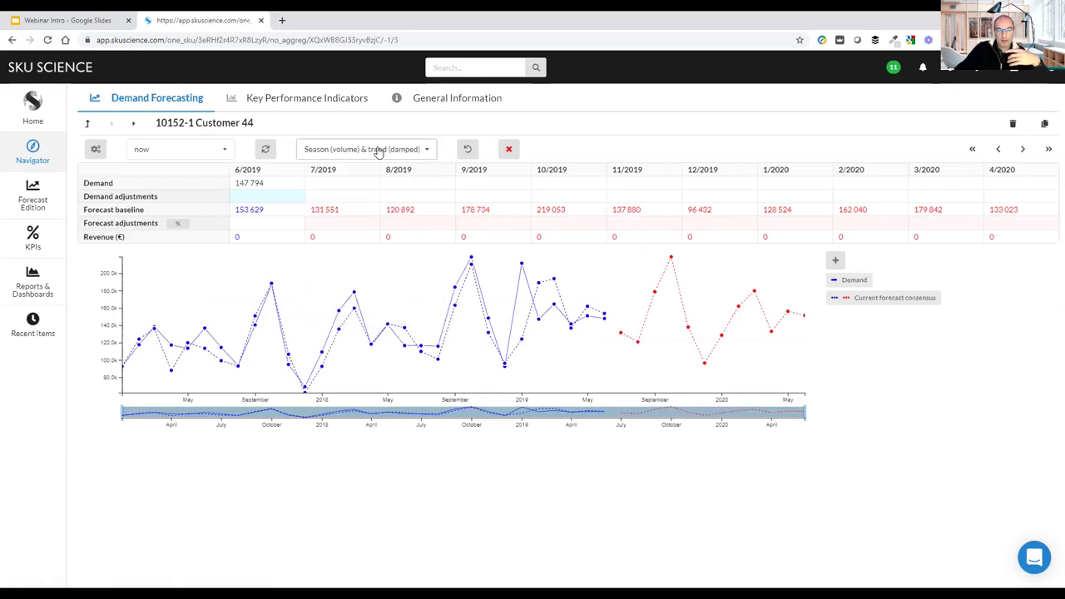
{"action": "left_click", "coordinate": [97, 151]}
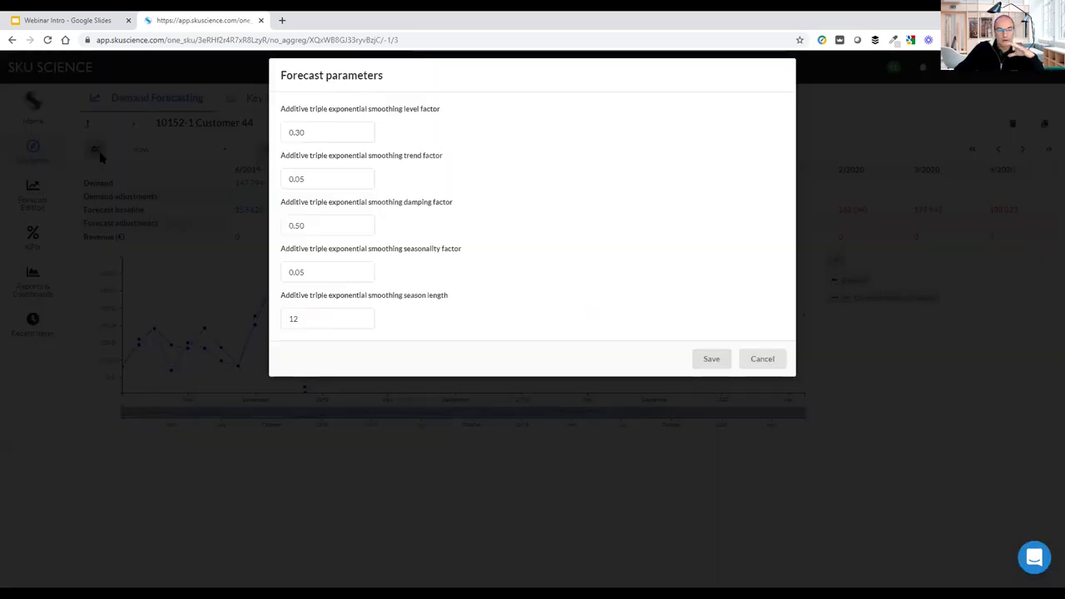
{"action": "left_click", "coordinate": [763, 359]}
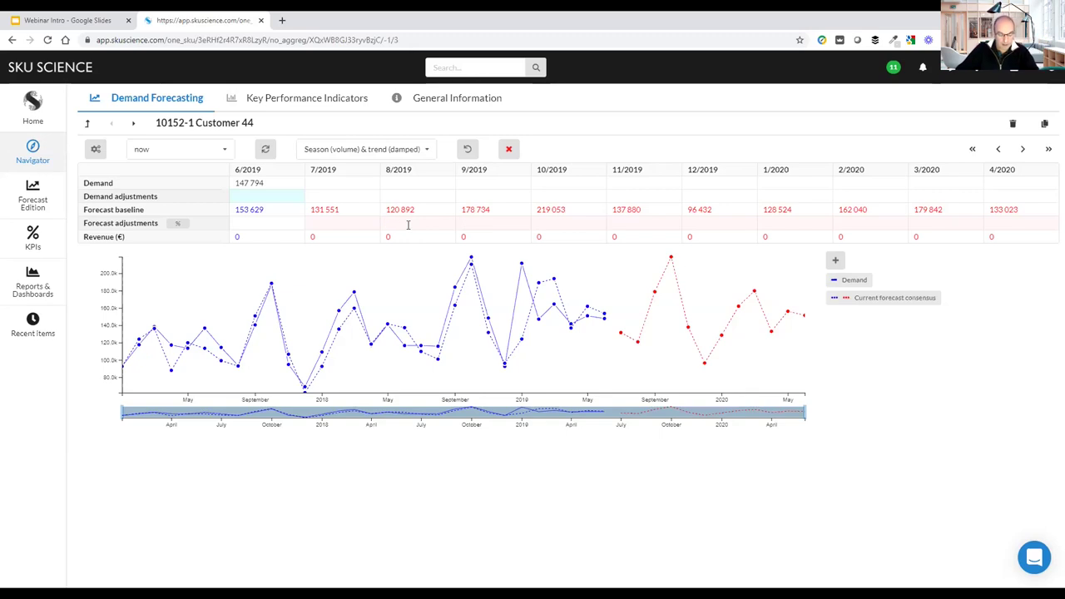
- Set the SKU's 8/2019 forecast adjustment to 150 000 and compare baseline and user forecasts in Forecast Edition
{"action": "type", "text": "1500000"}
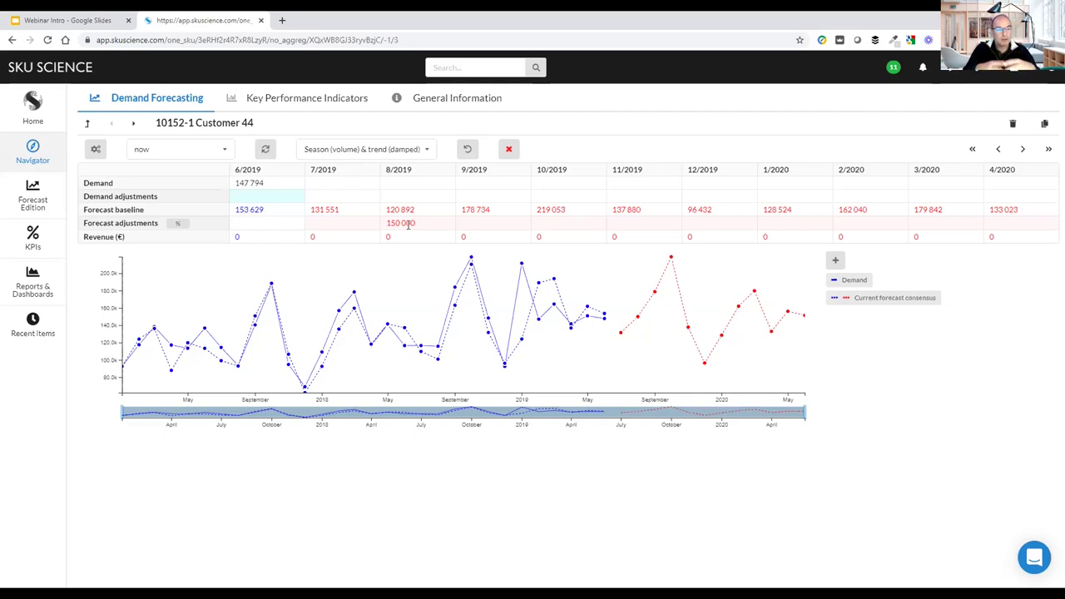
{"action": "left_click", "coordinate": [39, 205]}
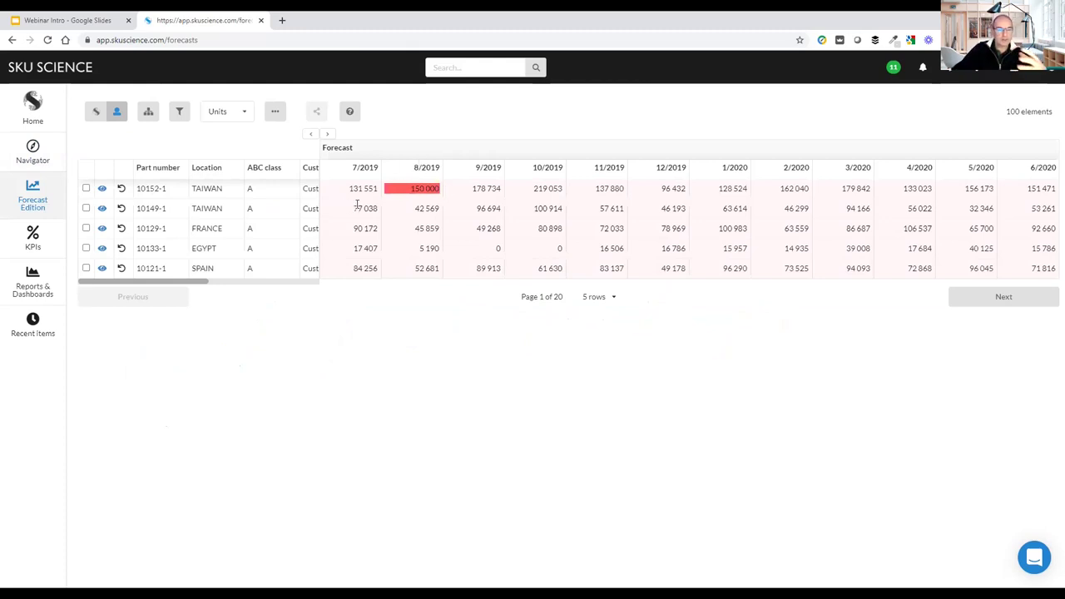
{"action": "left_click", "coordinate": [94, 115]}
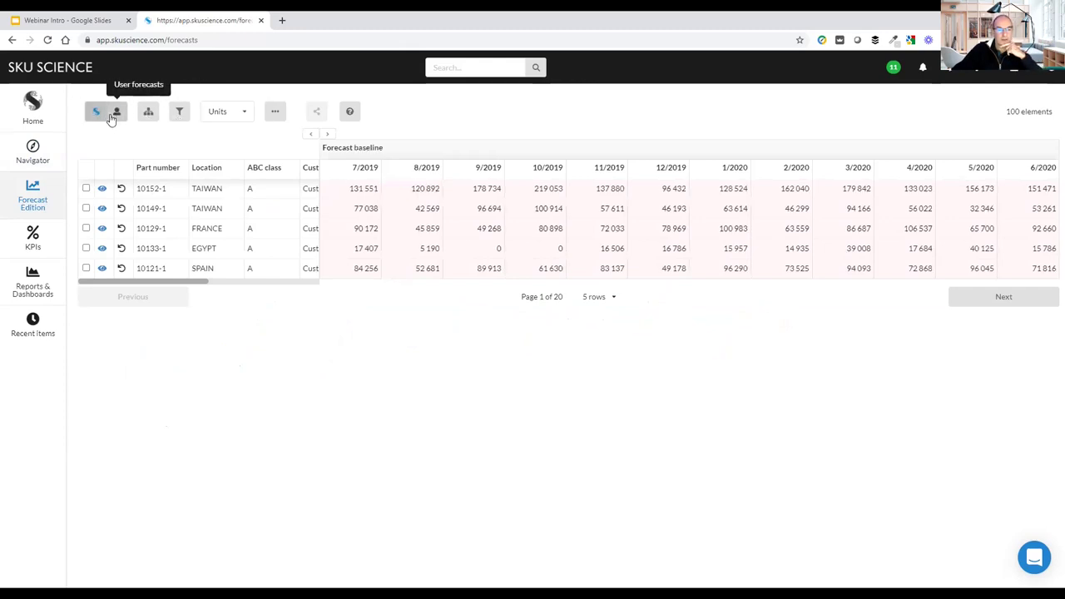
{"action": "left_click", "coordinate": [116, 113]}
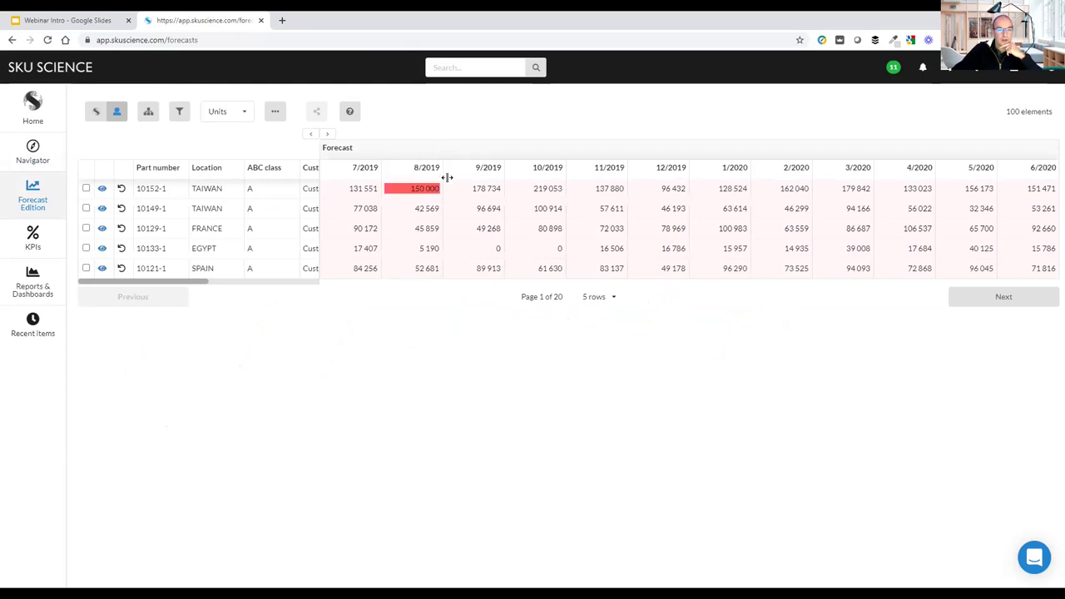
- Aggregate the forecast items by Part number and sort them by ABC %, largest first
{"action": "left_click", "coordinate": [149, 113]}
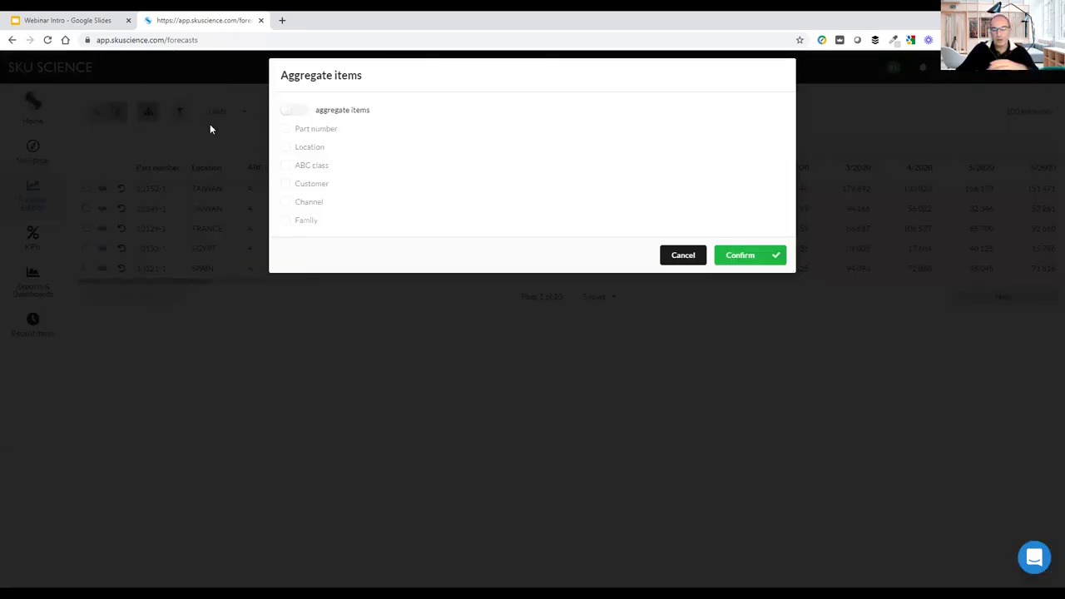
{"action": "left_click", "coordinate": [297, 114]}
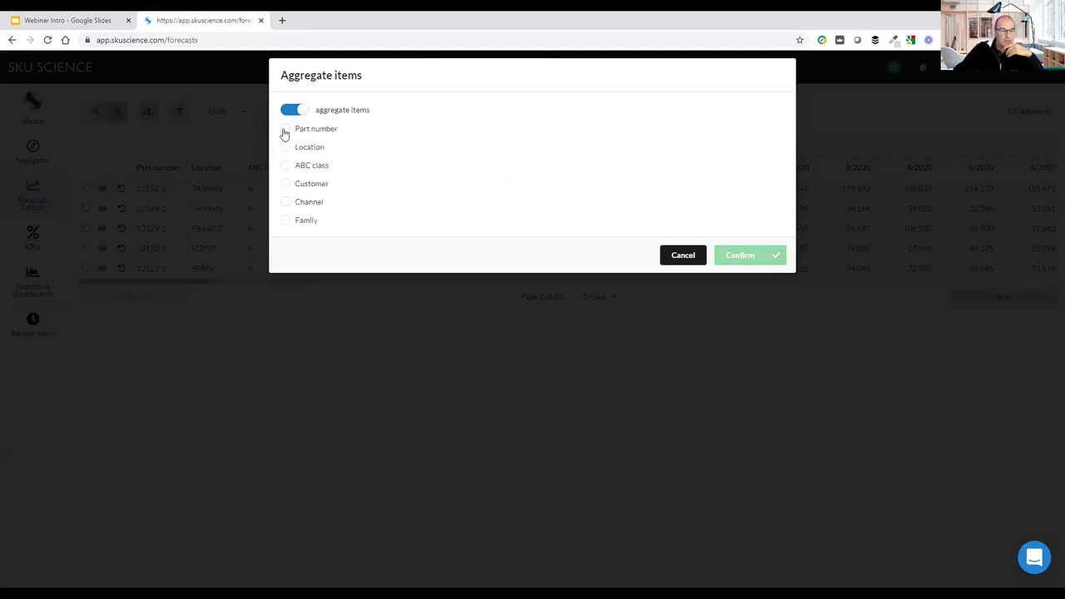
{"action": "left_click", "coordinate": [285, 128]}
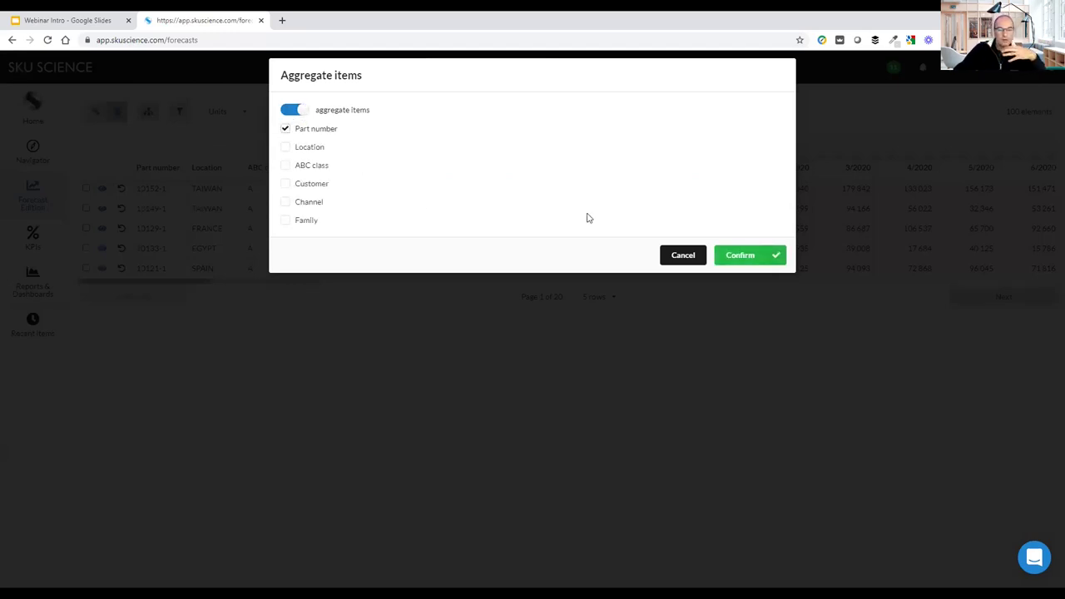
{"action": "left_click", "coordinate": [743, 263]}
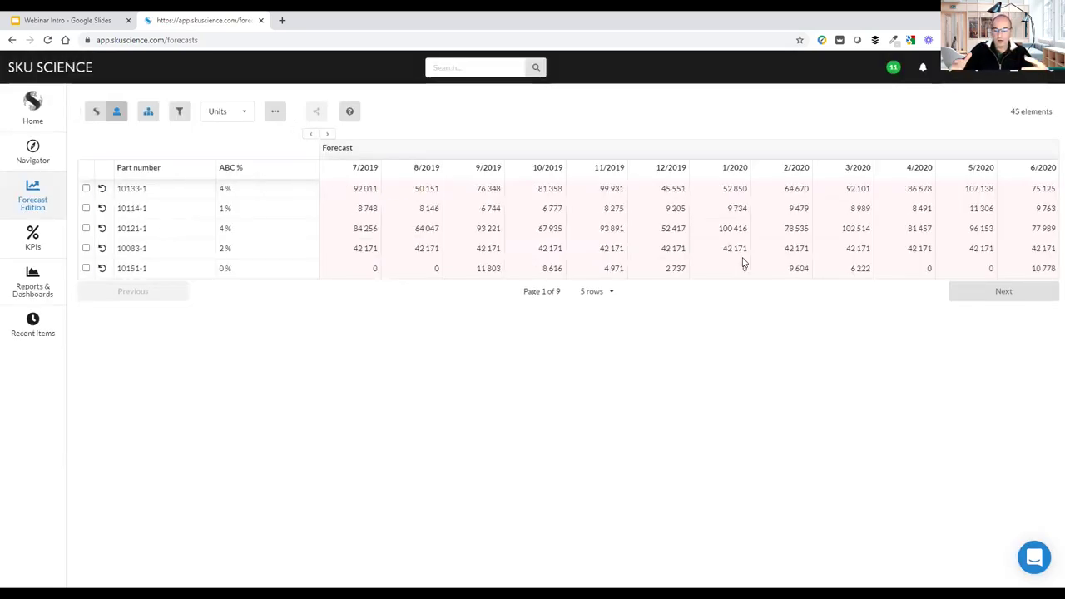
{"action": "left_click", "coordinate": [232, 170]}
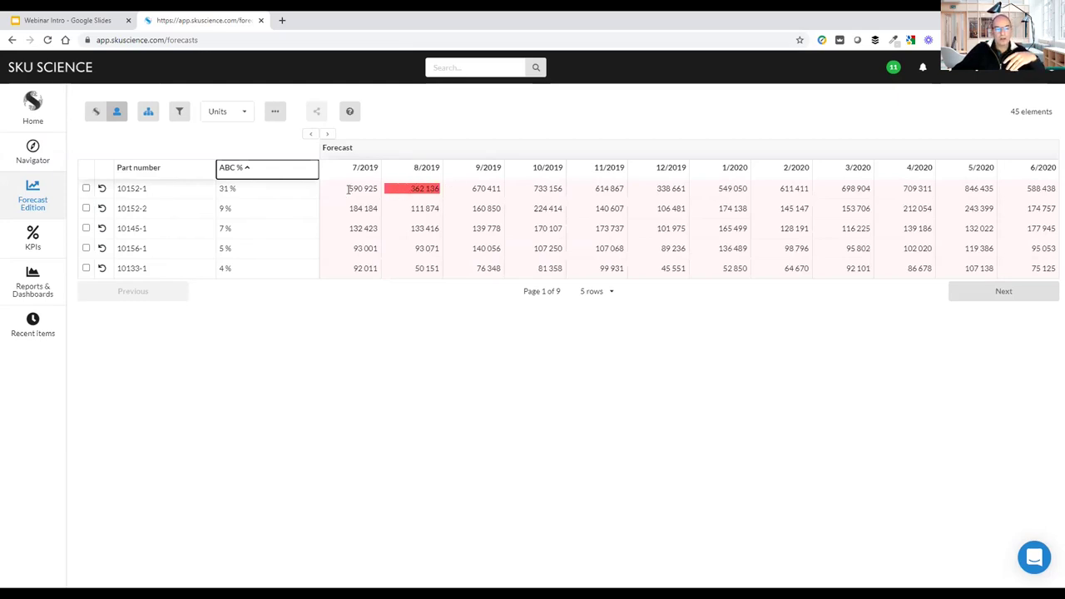
- Set the 9/2019 aggregated forecast of part 10152-1 to 737452
{"action": "left_click", "coordinate": [474, 119]}
{"action": "left_click", "coordinate": [469, 189]}
{"action": "type", "text": "700"}
{"action": "key", "text": "BackSpace"}
{"action": "key", "text": "BackSpace"}
{"action": "key", "text": "BackSpace"}
{"action": "type", "text": "11"}
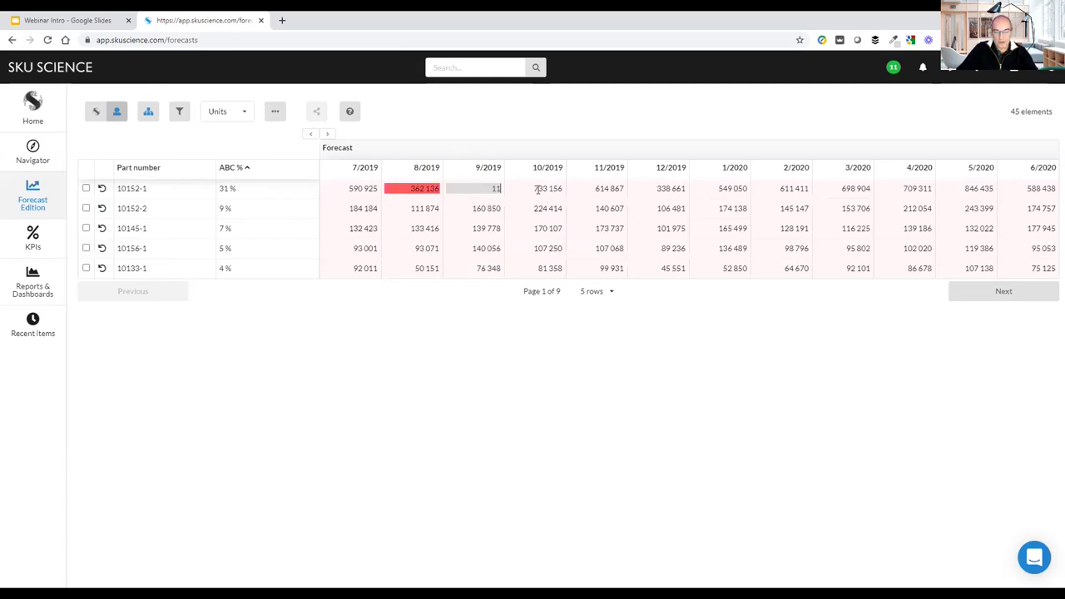
{"action": "type", "text": "737452"}
{"action": "key", "text": "Return"}
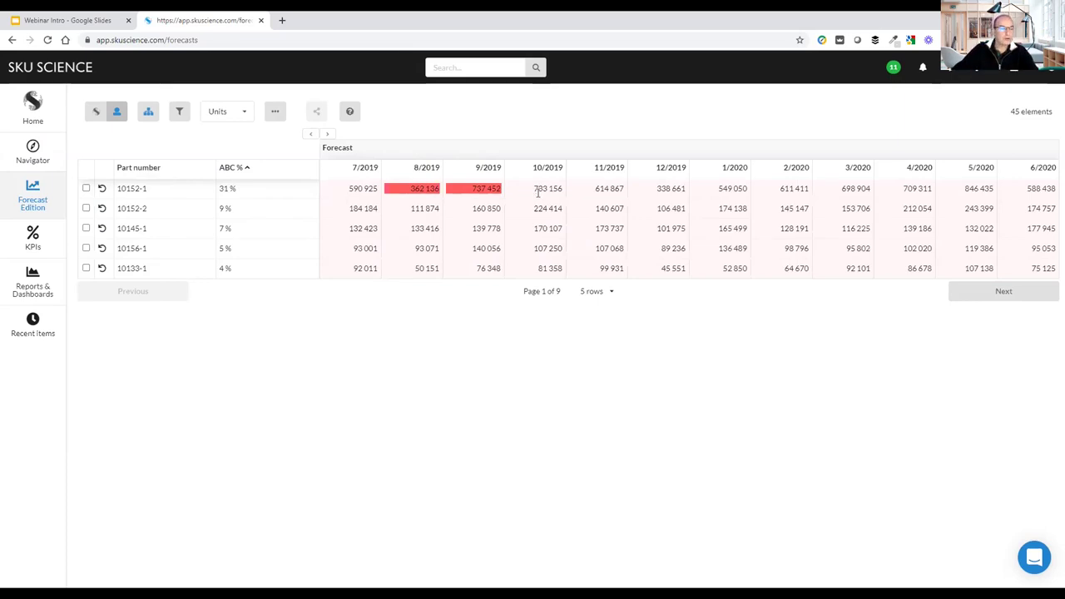
- Check the 9/2019 forecast adjustment on the Taiwan and PRC SKUs of part 10152-1
{"action": "left_click", "coordinate": [47, 158]}
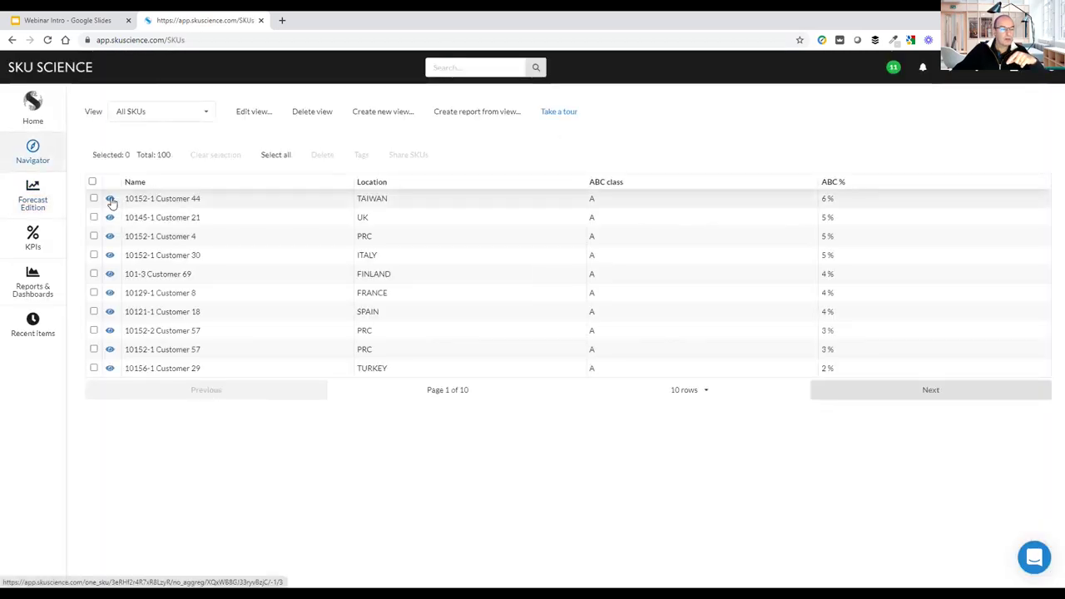
{"action": "left_click", "coordinate": [110, 200]}
{"action": "double_click", "coordinate": [495, 223]}
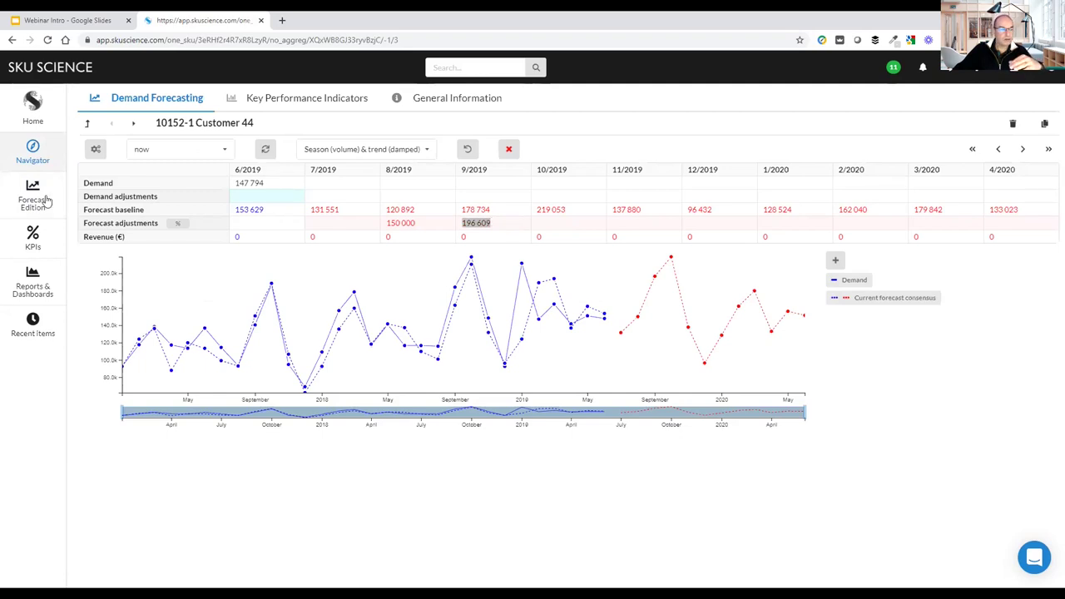
{"action": "left_click", "coordinate": [38, 161]}
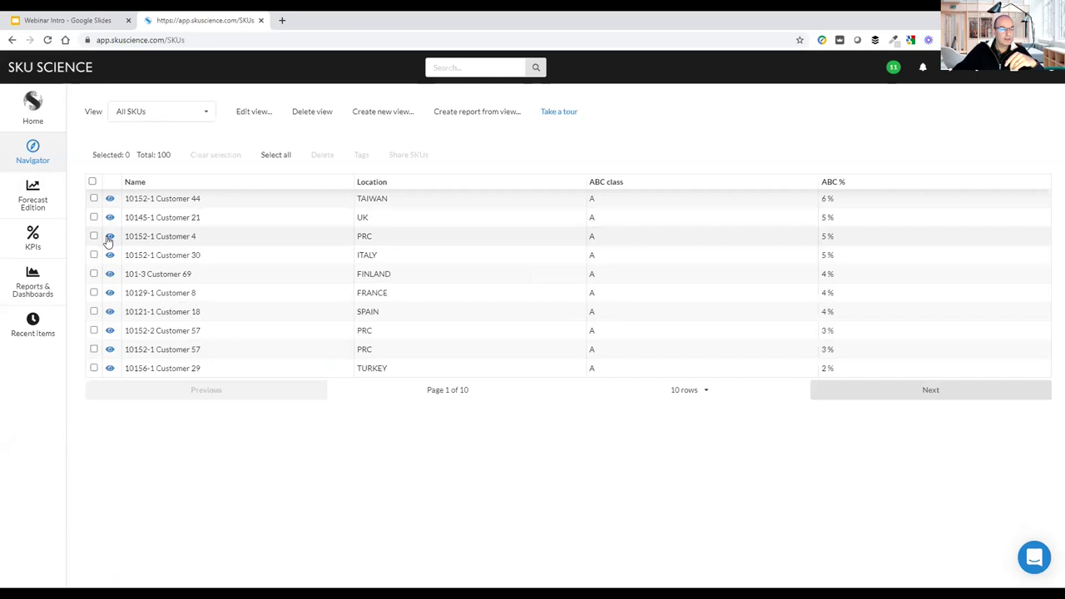
{"action": "left_click_drag", "start_coordinate": [198, 237], "coordinate": [116, 240]}
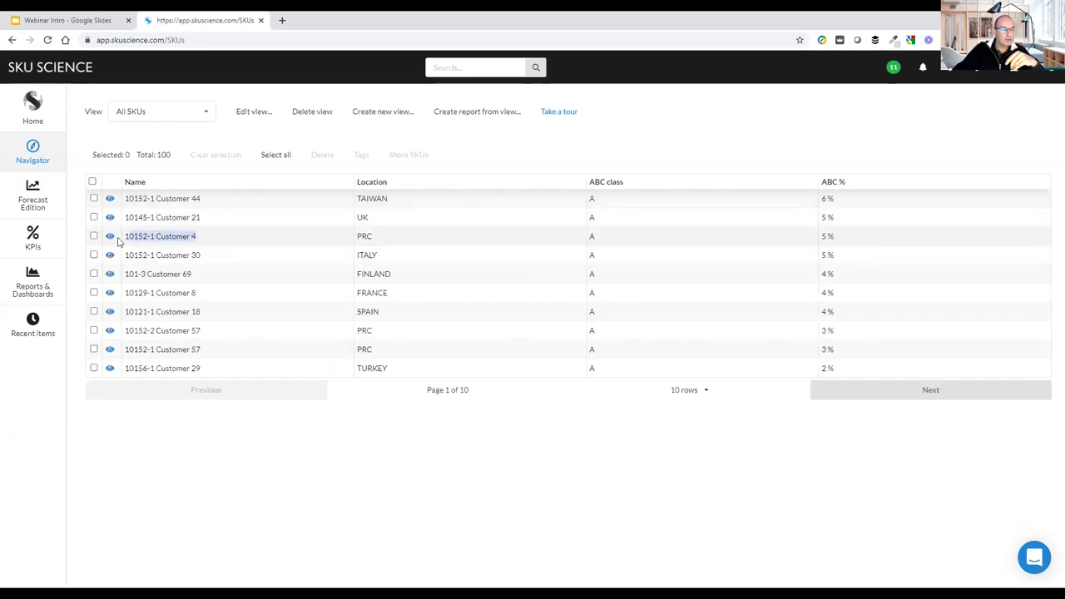
{"action": "left_click", "coordinate": [110, 238]}
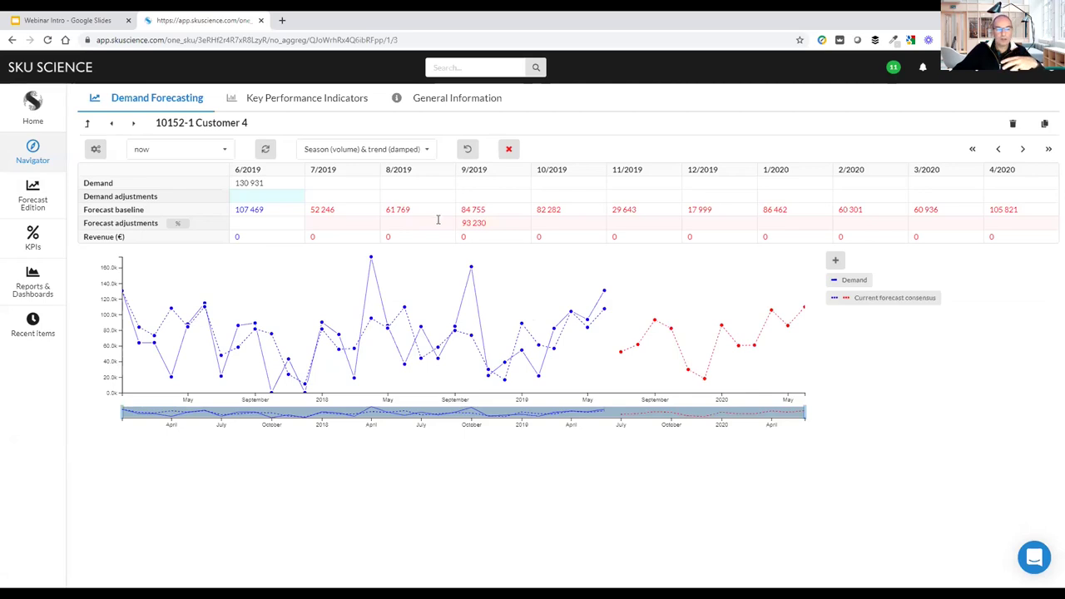
- Run the forecast at aggregate level in Forecast Edition and display the chart for part 10152-1
{"action": "left_click", "coordinate": [35, 196]}
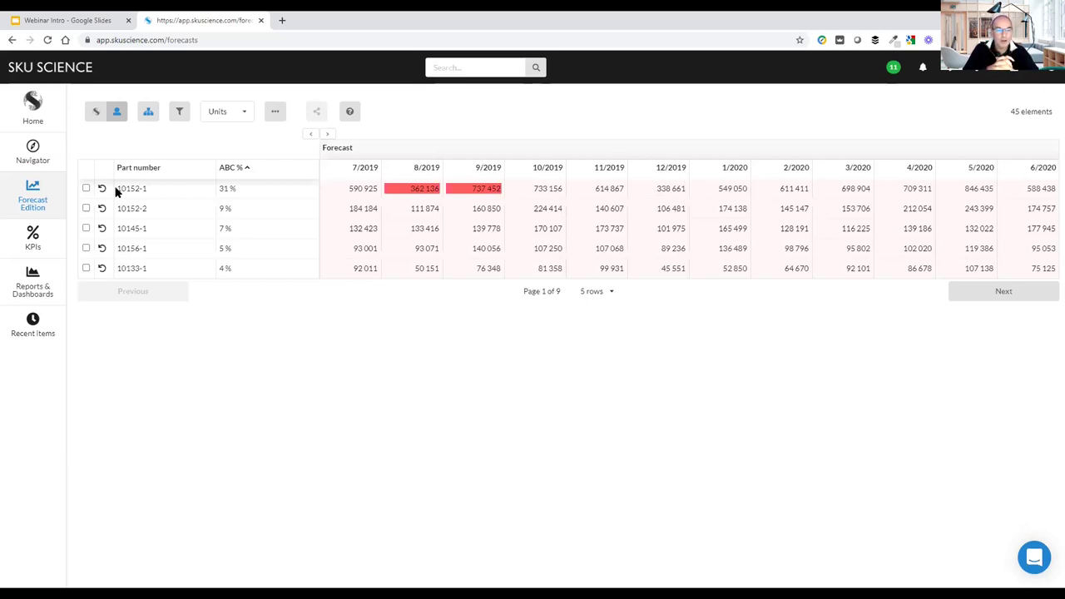
{"action": "left_click", "coordinate": [273, 111]}
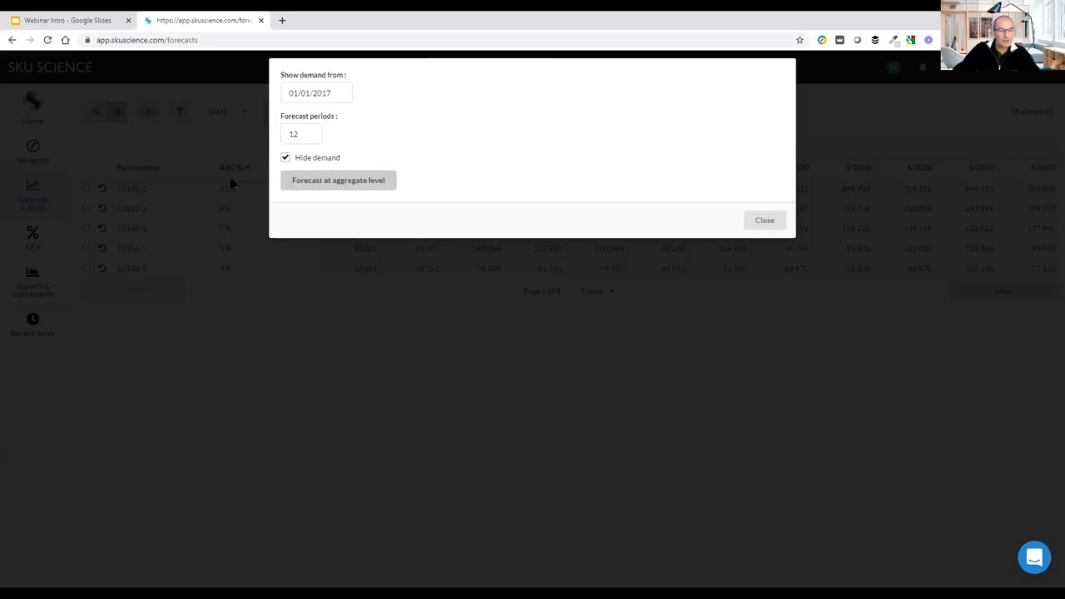
{"action": "left_click", "coordinate": [764, 220]}
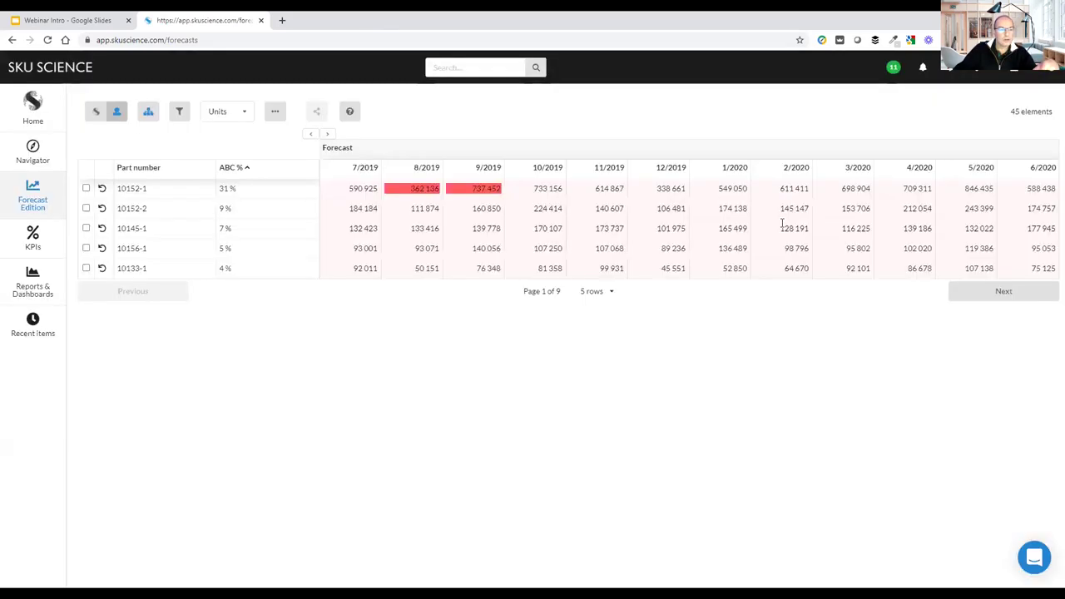
{"action": "double_click", "coordinate": [356, 189]}
{"action": "left_click", "coordinate": [405, 106]}
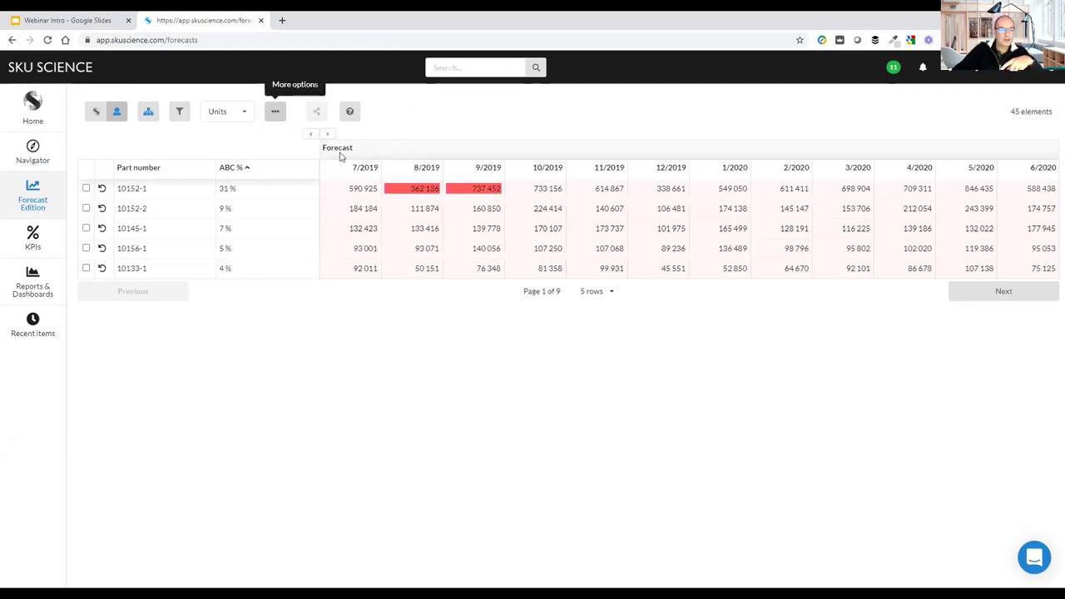
{"action": "left_click", "coordinate": [277, 112]}
{"action": "left_click", "coordinate": [320, 185]}
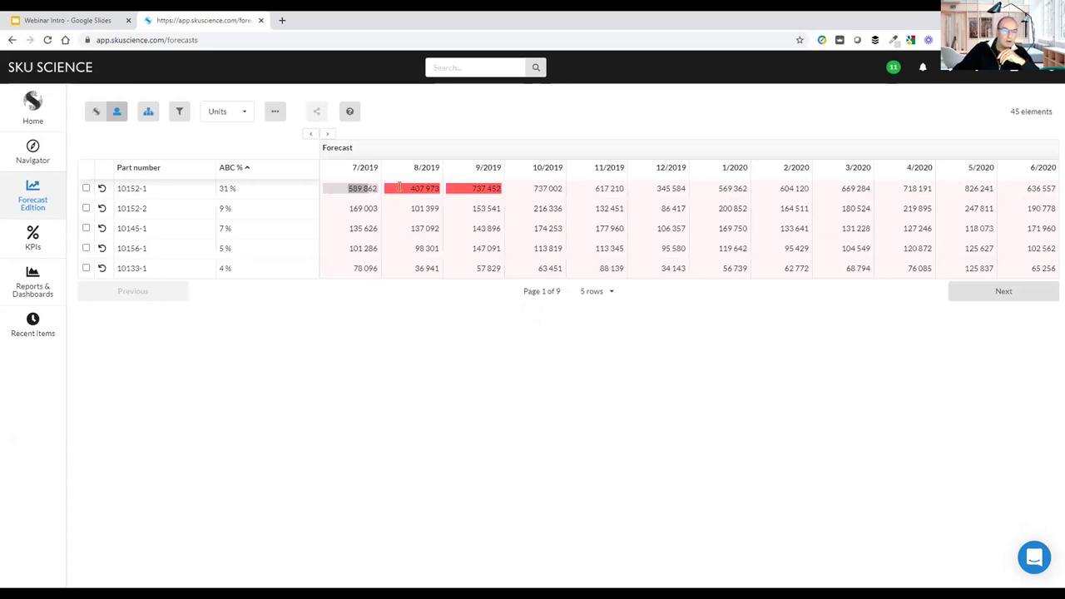
{"action": "left_click", "coordinate": [87, 189]}
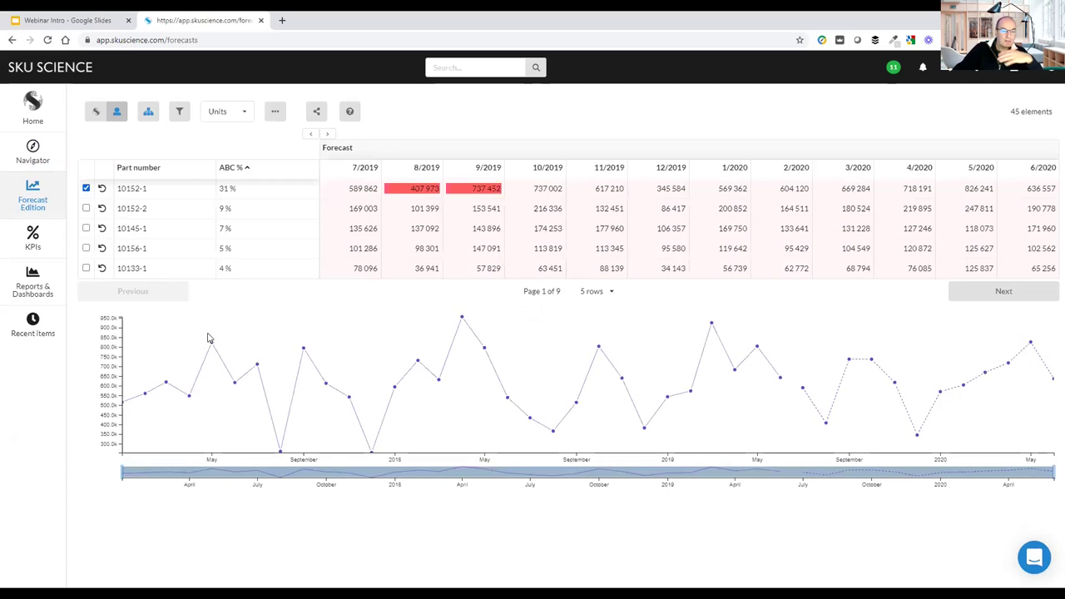
- Open the Taiwan SKU of part 10152-1 from the Navigator and recompute its forecast at SKU level
{"action": "mouse_move", "coordinate": [710, 324]}
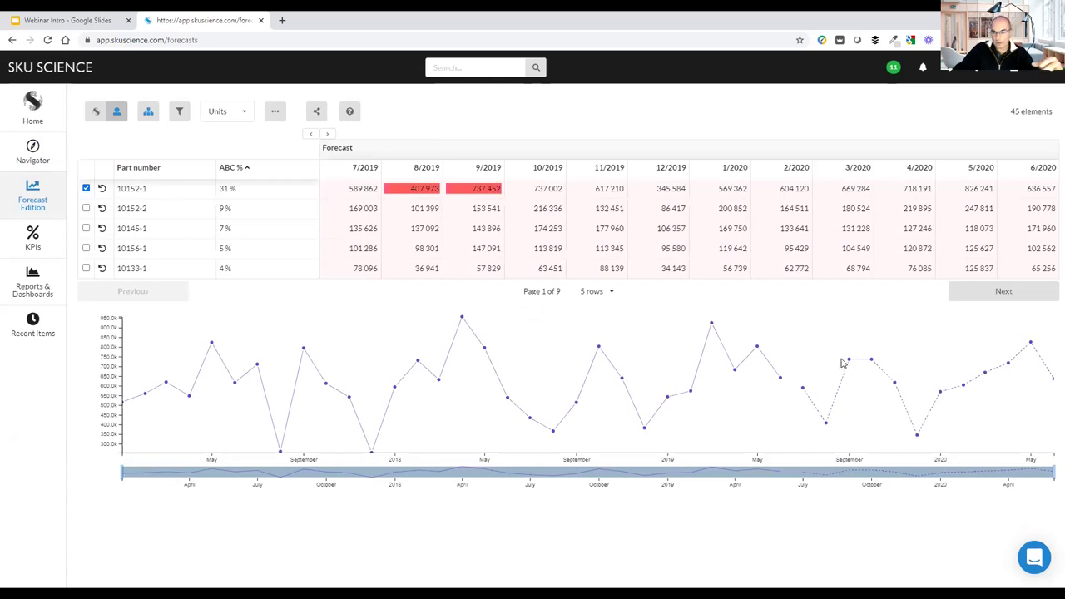
{"action": "mouse_move", "coordinate": [803, 390]}
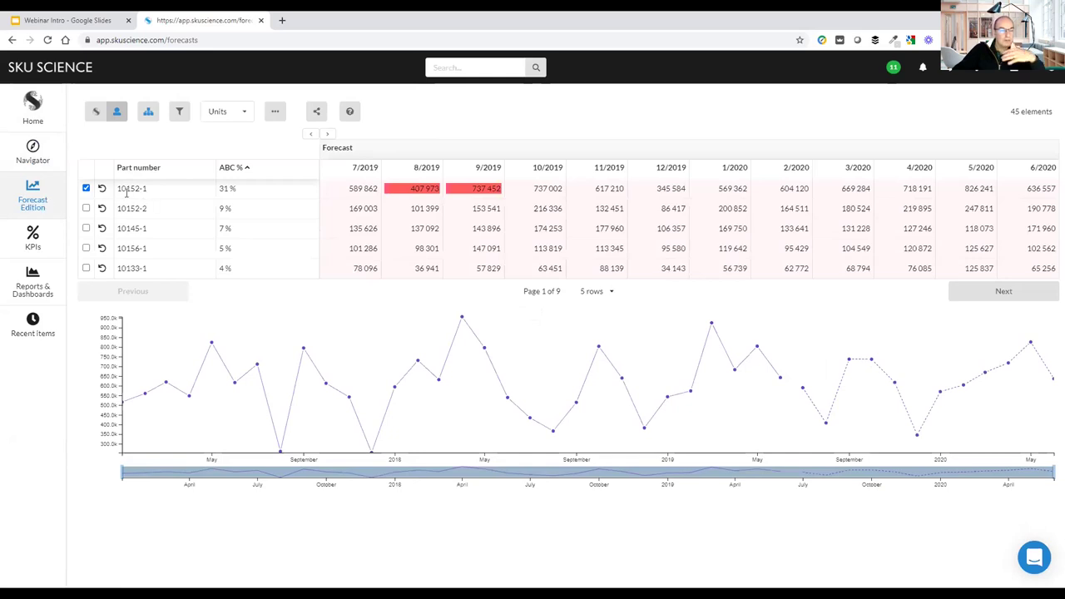
{"action": "left_click", "coordinate": [25, 154]}
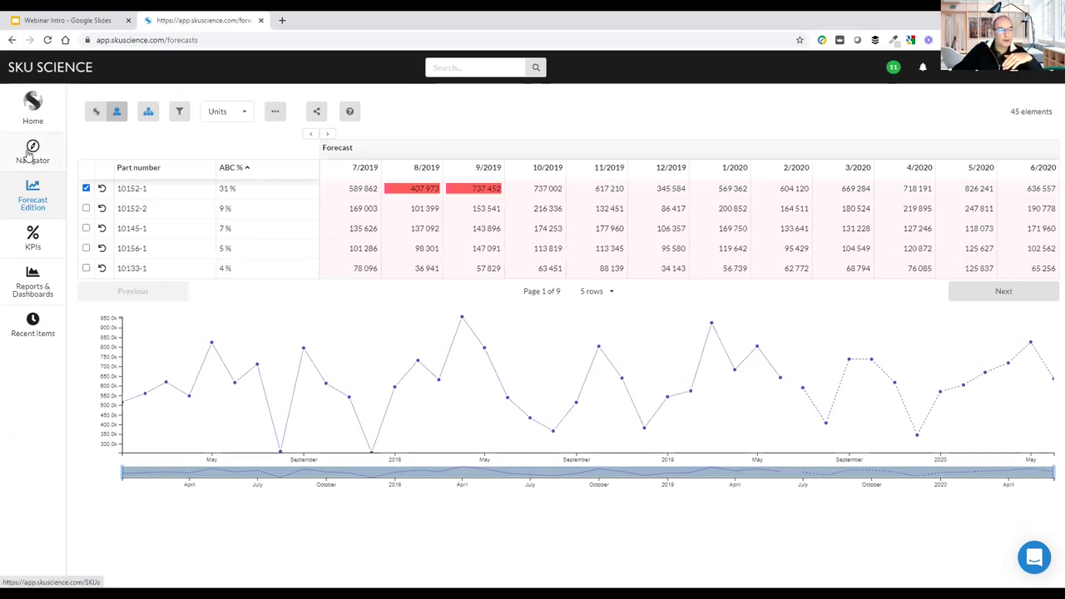
{"action": "left_click", "coordinate": [112, 200]}
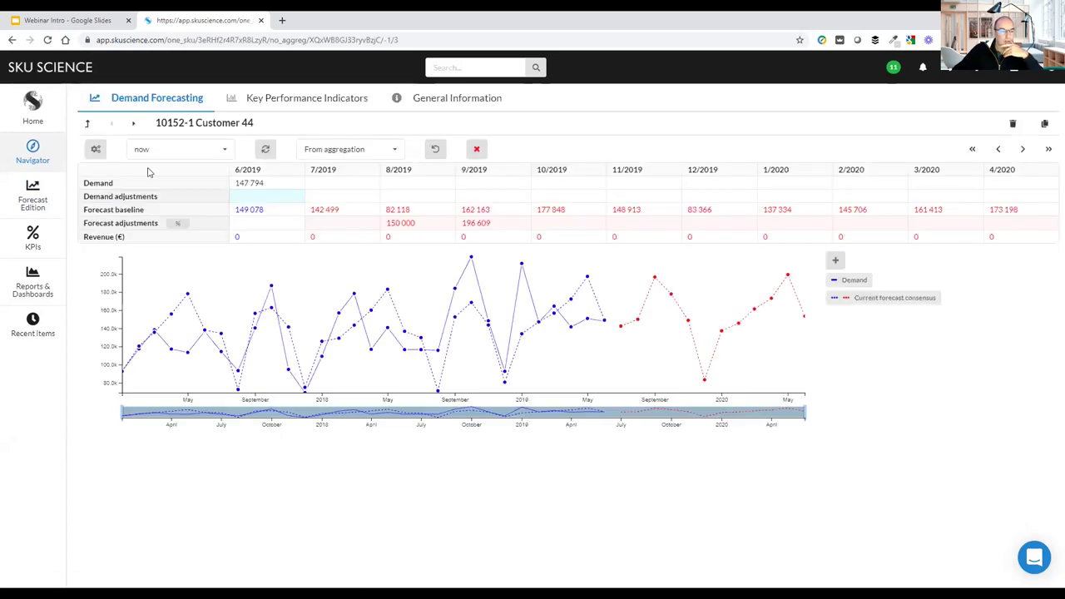
{"action": "left_click", "coordinate": [379, 154]}
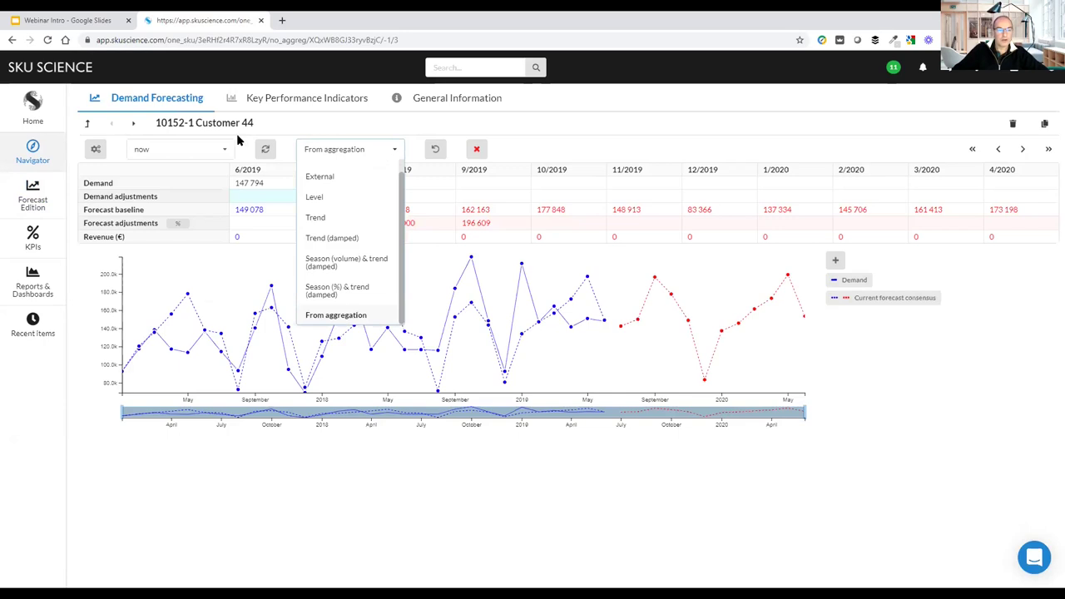
{"action": "left_click", "coordinate": [266, 152]}
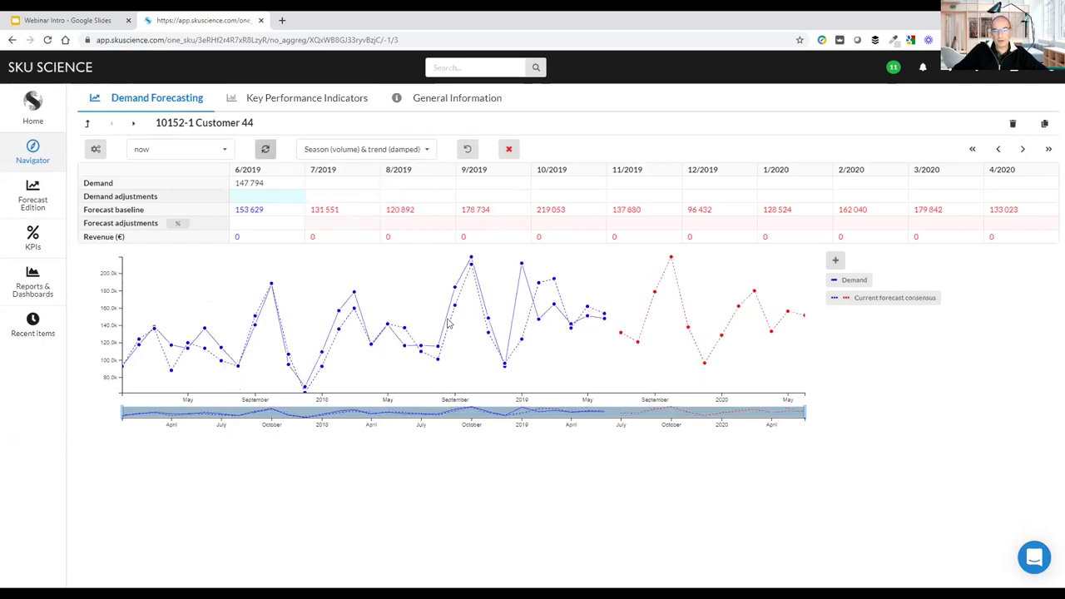
- Compare the From aggregation curve with the current forecast on the chart and set the SKU's forecast model to From aggregation
{"action": "left_click", "coordinate": [836, 262]}
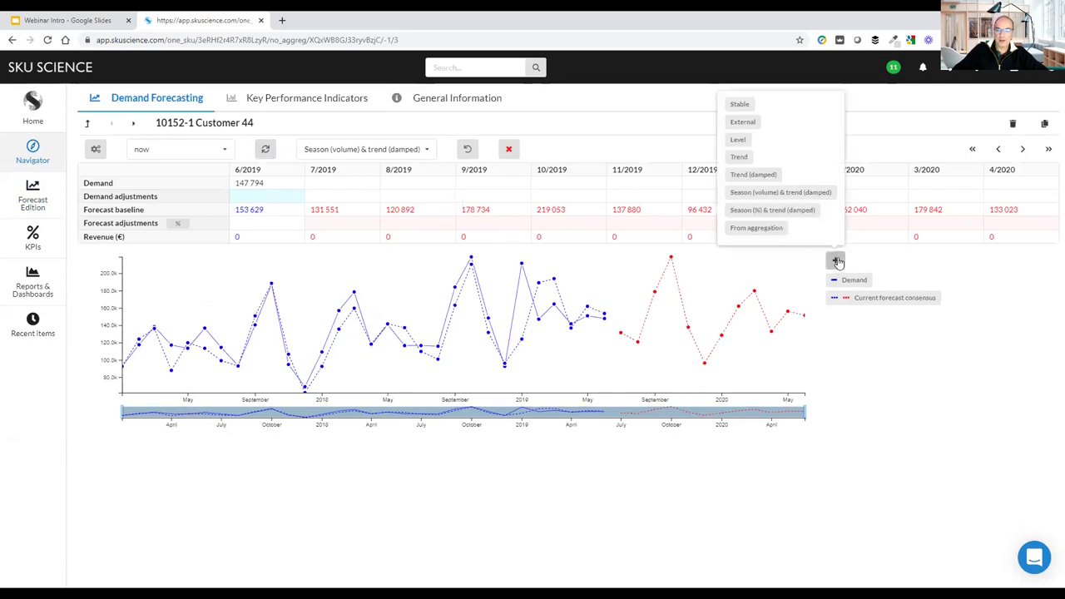
{"action": "left_click", "coordinate": [777, 229]}
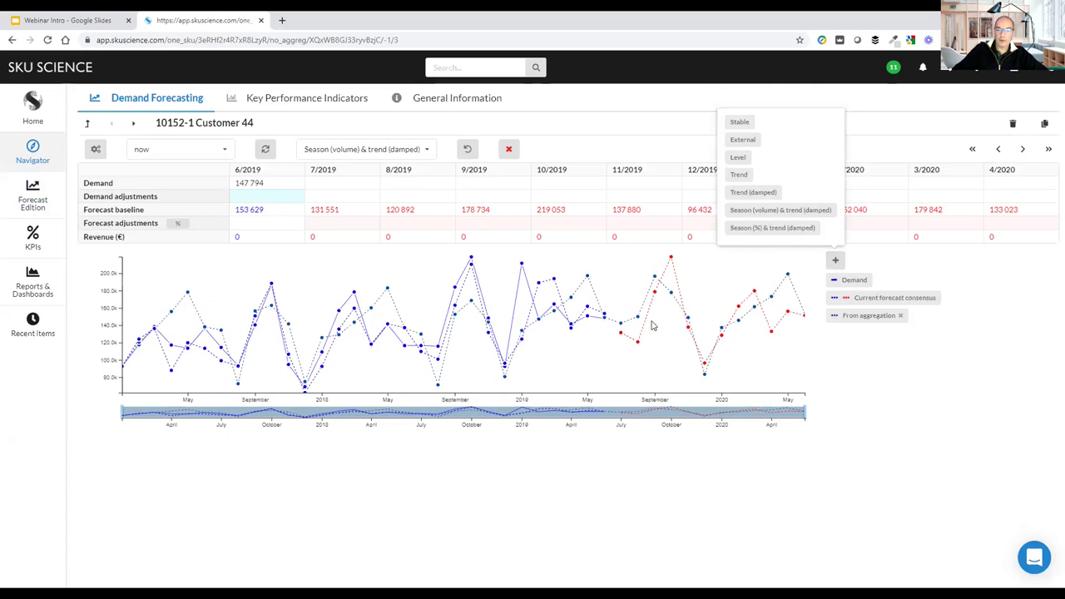
{"action": "left_click", "coordinate": [903, 319]}
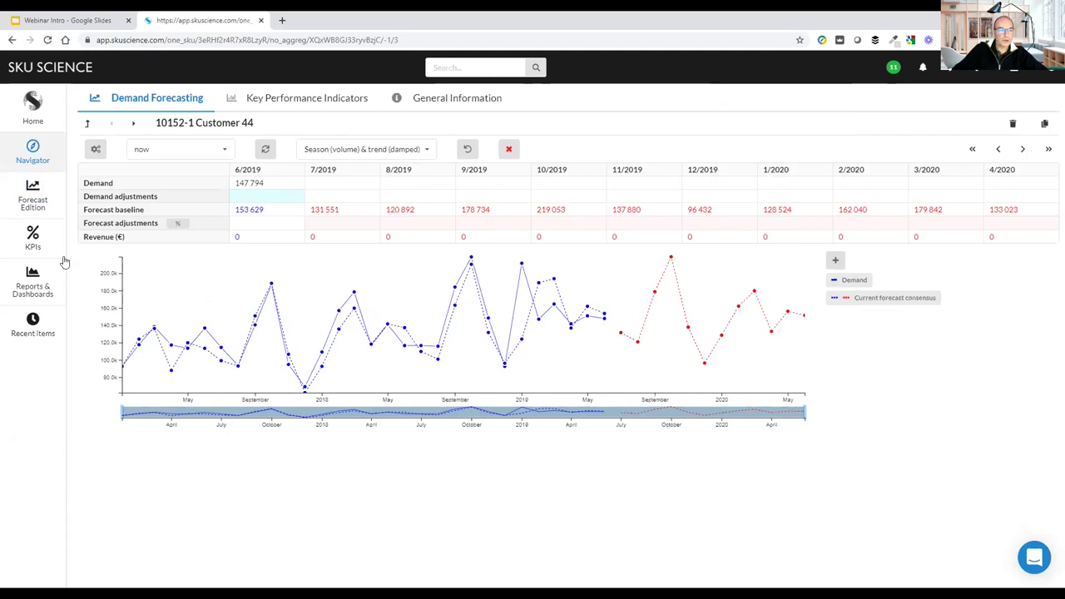
{"action": "left_click", "coordinate": [383, 155]}
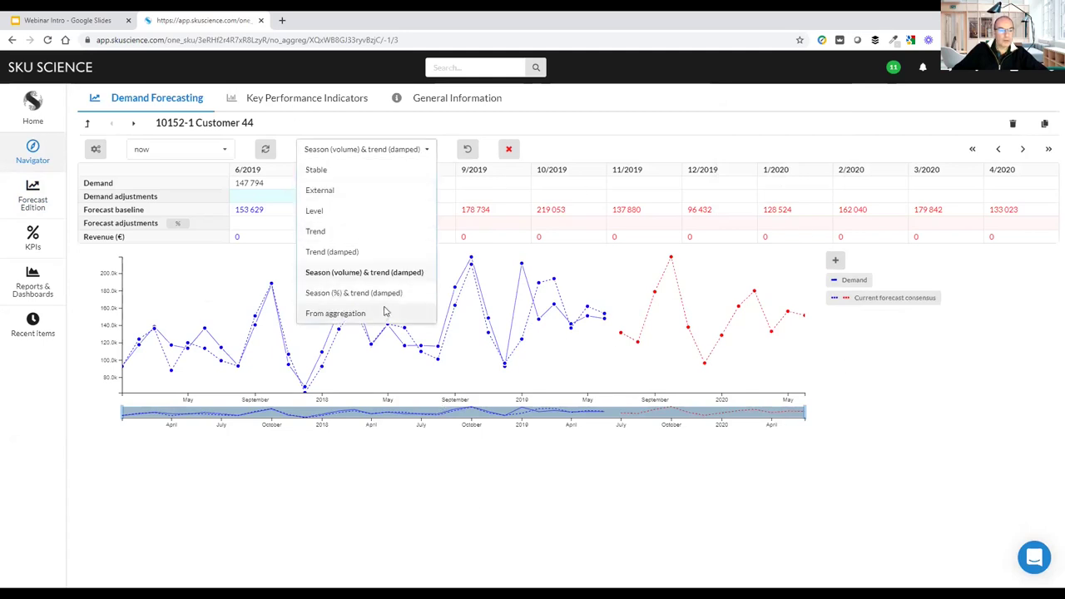
{"action": "left_click", "coordinate": [384, 313]}
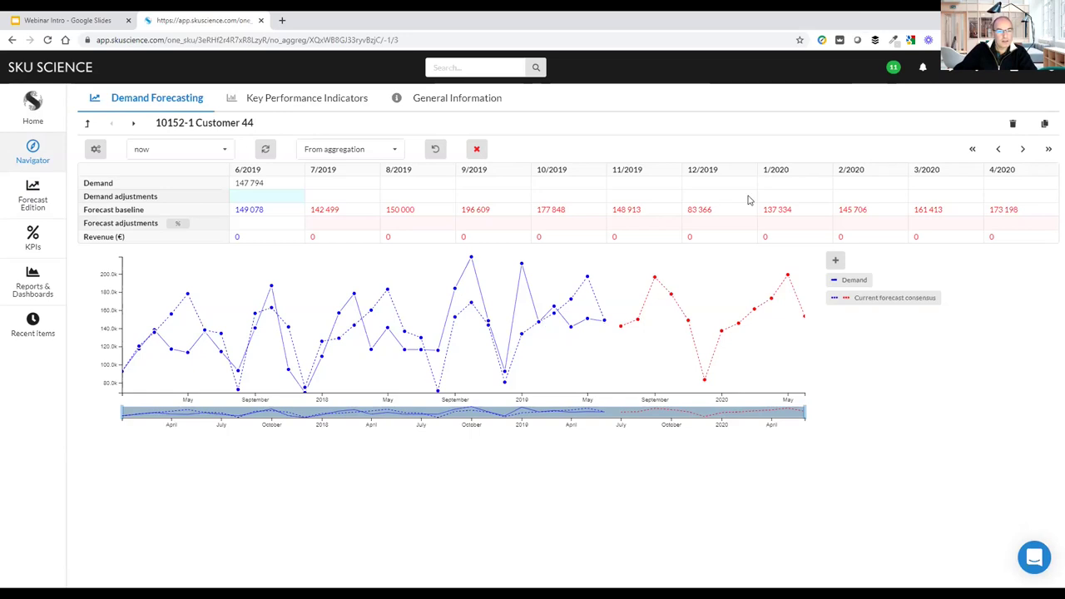
- Check the Key Performance Indicators of the Taiwan SKU of part 10152-1 for forecast history
{"action": "left_click", "coordinate": [316, 100]}
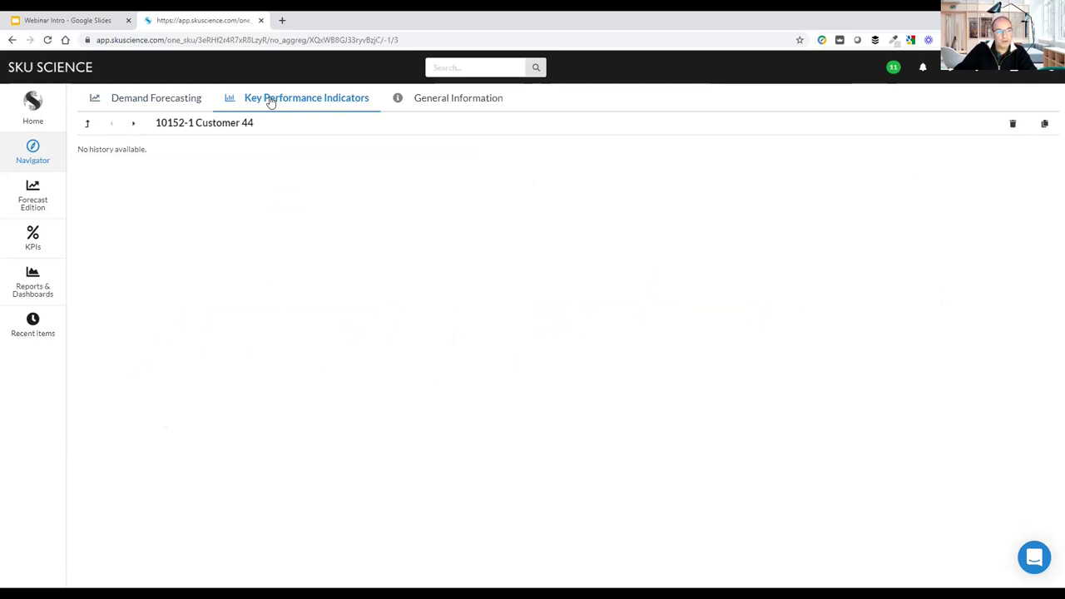
{"action": "left_click", "coordinate": [130, 106]}
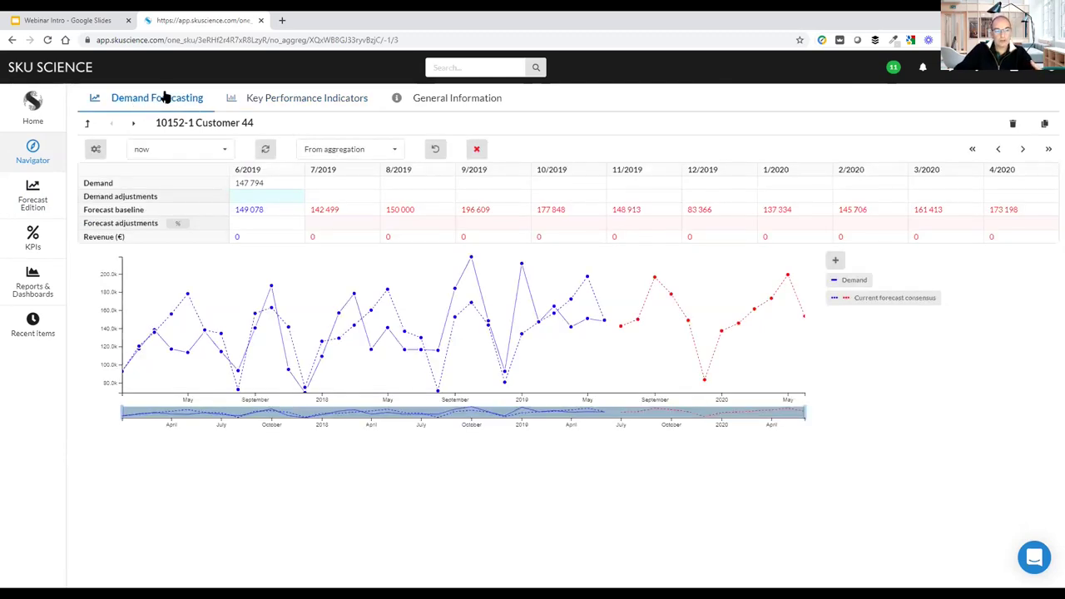
{"action": "left_click", "coordinate": [276, 99]}
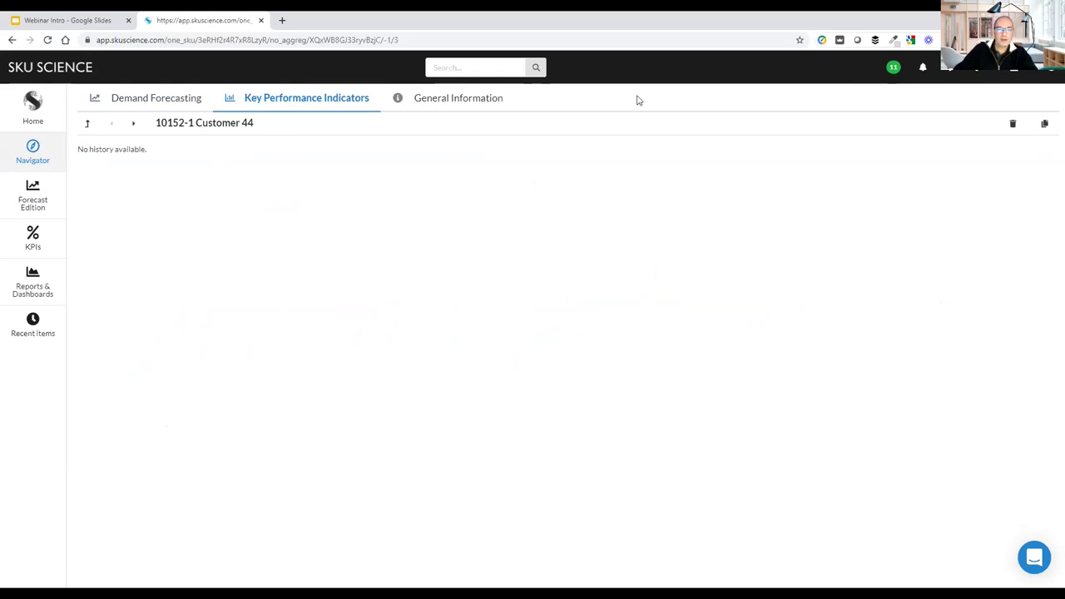
- Start a new data import and load the file DB Webinar 100 Demand Jul Dec.xlsx
{"action": "left_click", "coordinate": [972, 71]}
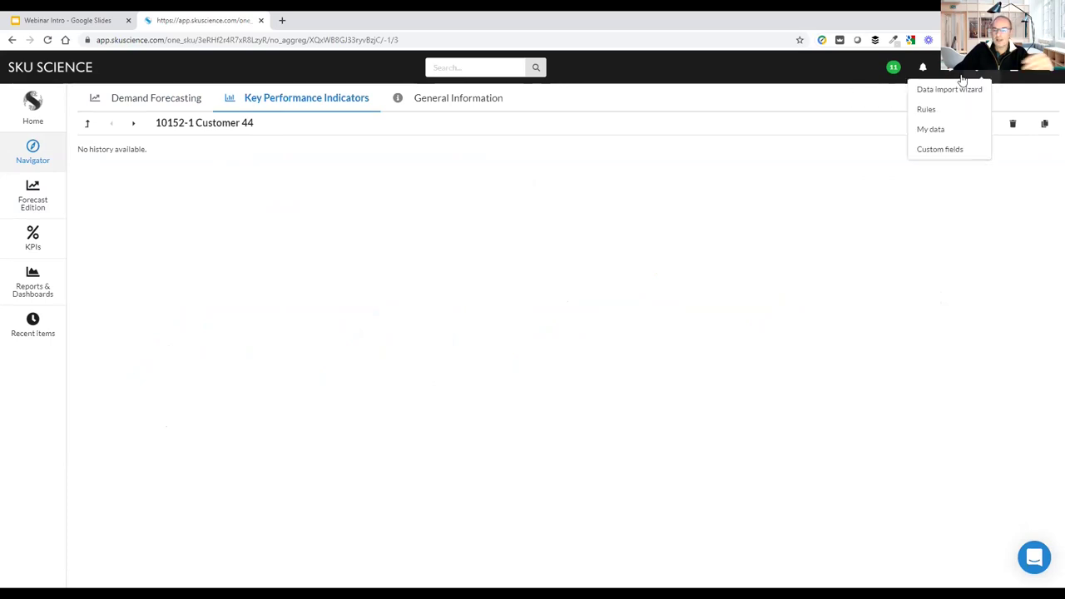
{"action": "left_click", "coordinate": [938, 99]}
{"action": "left_click", "coordinate": [190, 111]}
{"action": "left_click", "coordinate": [125, 156]}
{"action": "left_click", "coordinate": [545, 230]}
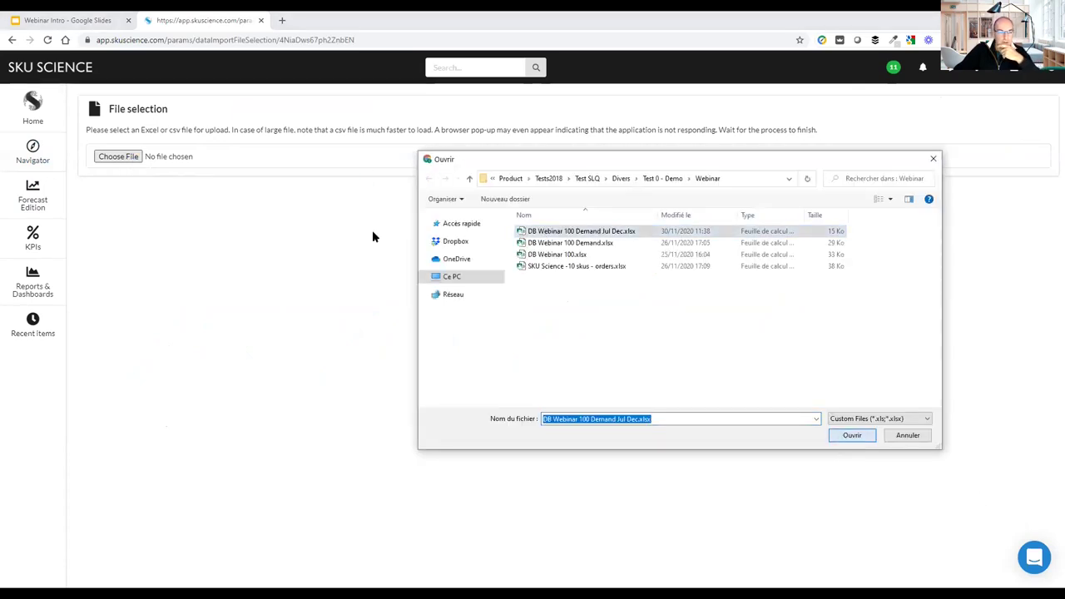
{"action": "key", "text": "Return"}
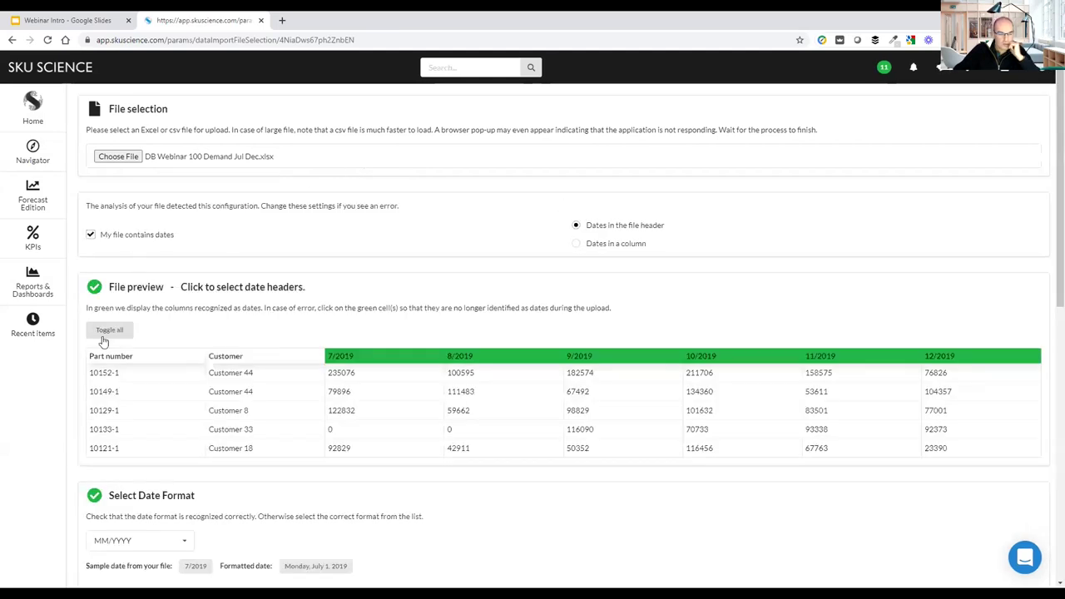
- Exclude the 8/2019 to 12/2019 columns from the date headers so only 7/2019 is imported as demand
{"action": "left_click", "coordinate": [487, 359]}
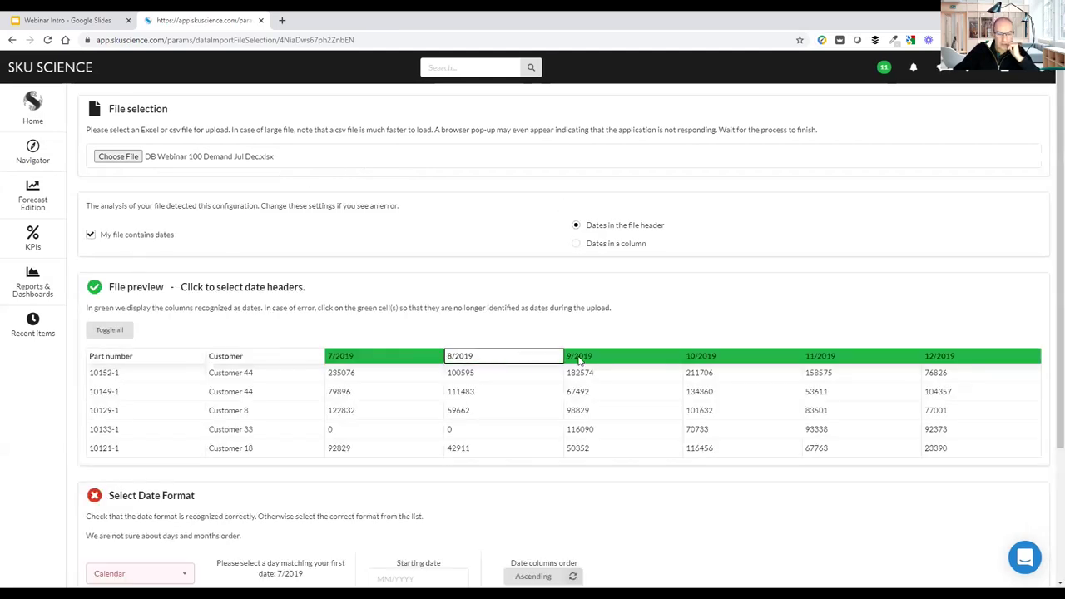
{"action": "left_click", "coordinate": [624, 360]}
{"action": "left_click", "coordinate": [744, 360]}
{"action": "left_click", "coordinate": [955, 360]}
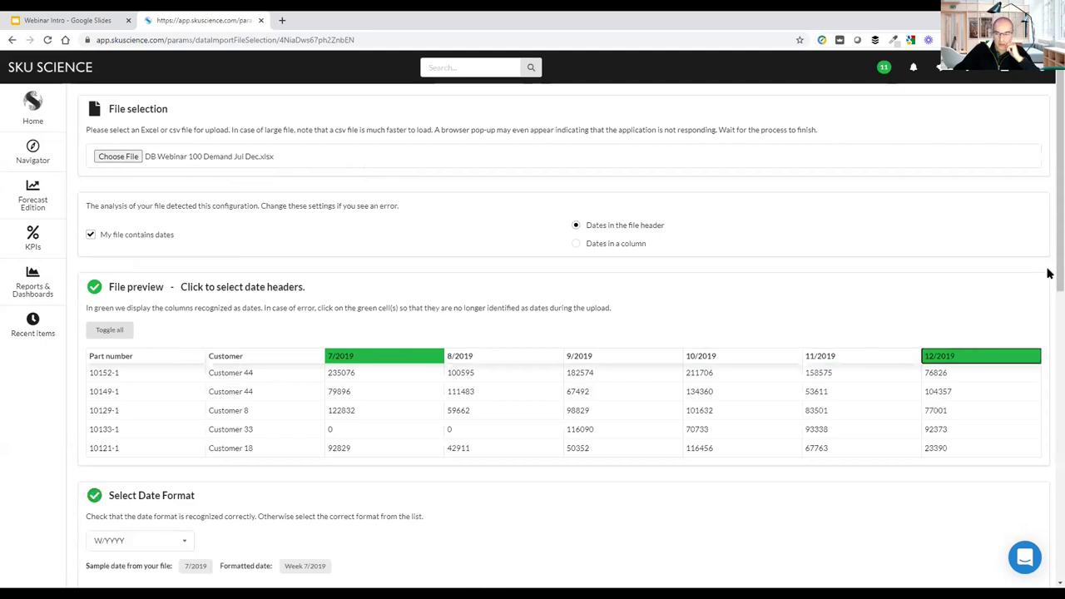
- Add Customer to Part number in the forecast level definition and confirm the import
{"action": "scroll", "coordinate": [1048, 266], "scroll_direction": "down", "scroll_amount": 3}
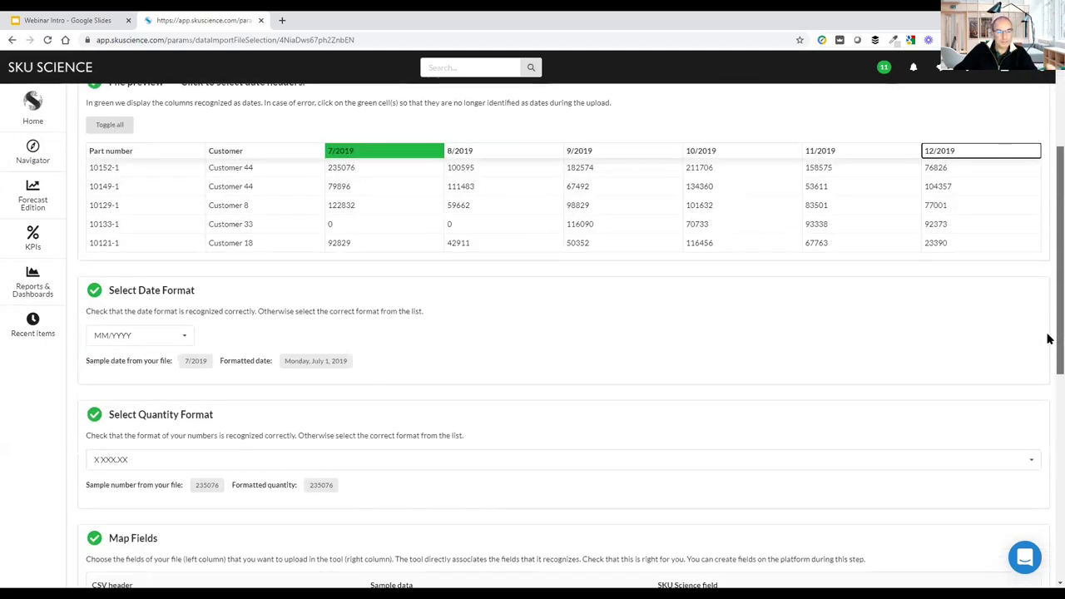
{"action": "scroll", "coordinate": [1049, 337], "scroll_direction": "down", "scroll_amount": 2}
{"action": "scroll", "coordinate": [1048, 386], "scroll_direction": "down", "scroll_amount": 5}
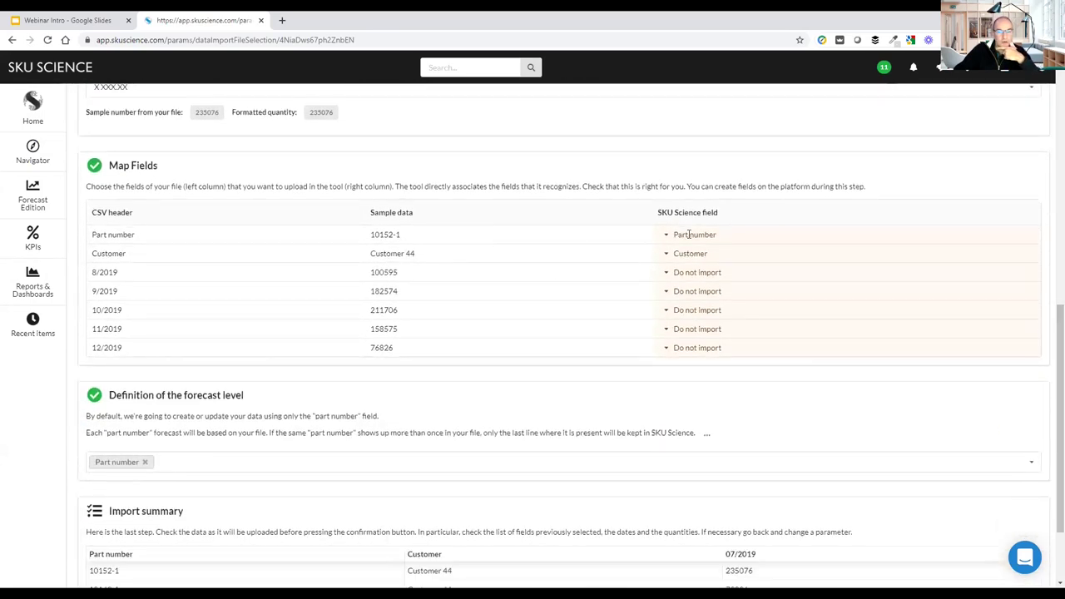
{"action": "left_click", "coordinate": [204, 471]}
{"action": "left_click", "coordinate": [172, 485]}
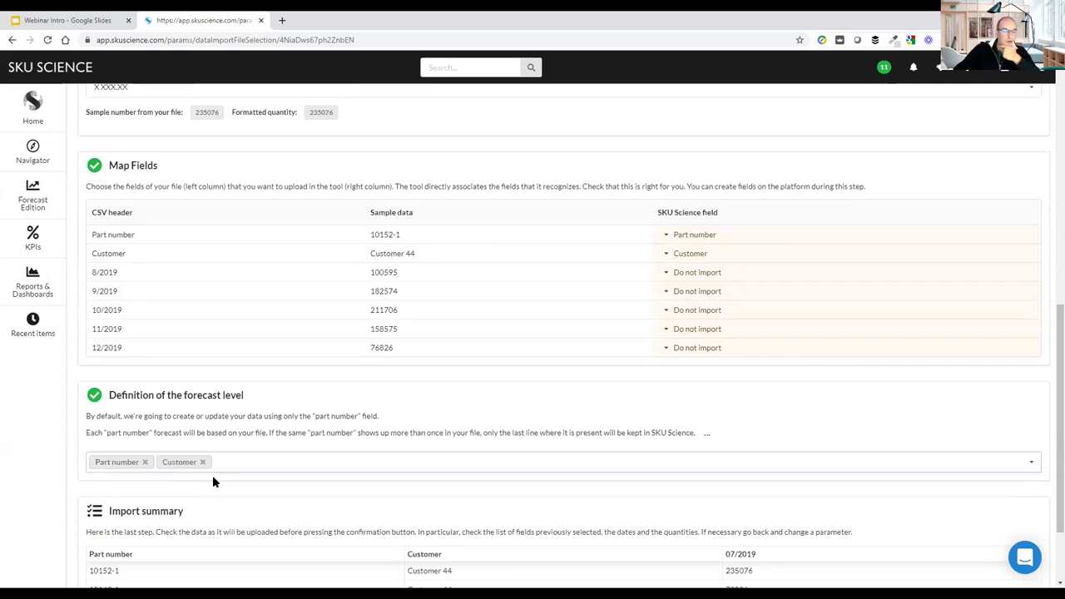
{"action": "scroll", "coordinate": [212, 476], "scroll_direction": "down", "scroll_amount": 2}
{"action": "left_click", "coordinate": [110, 571]}
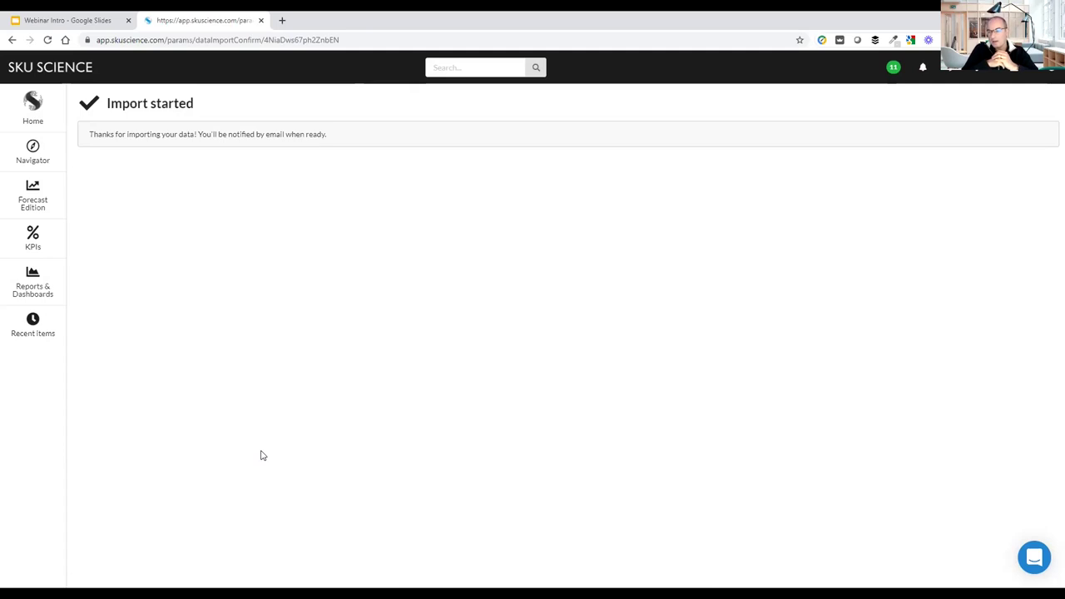
- Check the imported 7/2019 demand and the KPI history on the Taiwan SKU of part 10152-1
{"action": "left_click", "coordinate": [32, 169]}
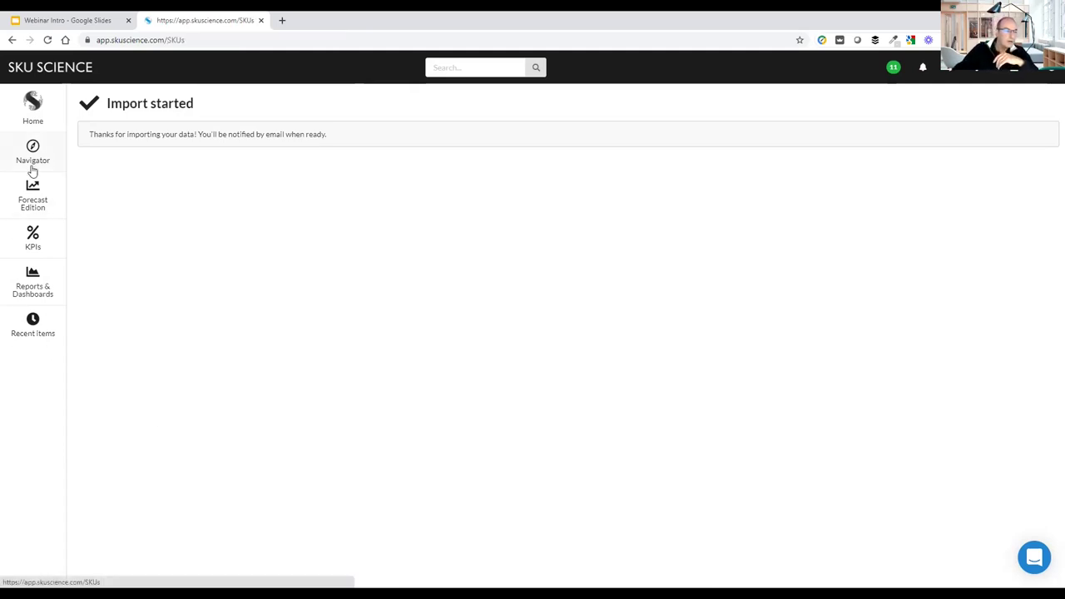
{"action": "left_click", "coordinate": [108, 198]}
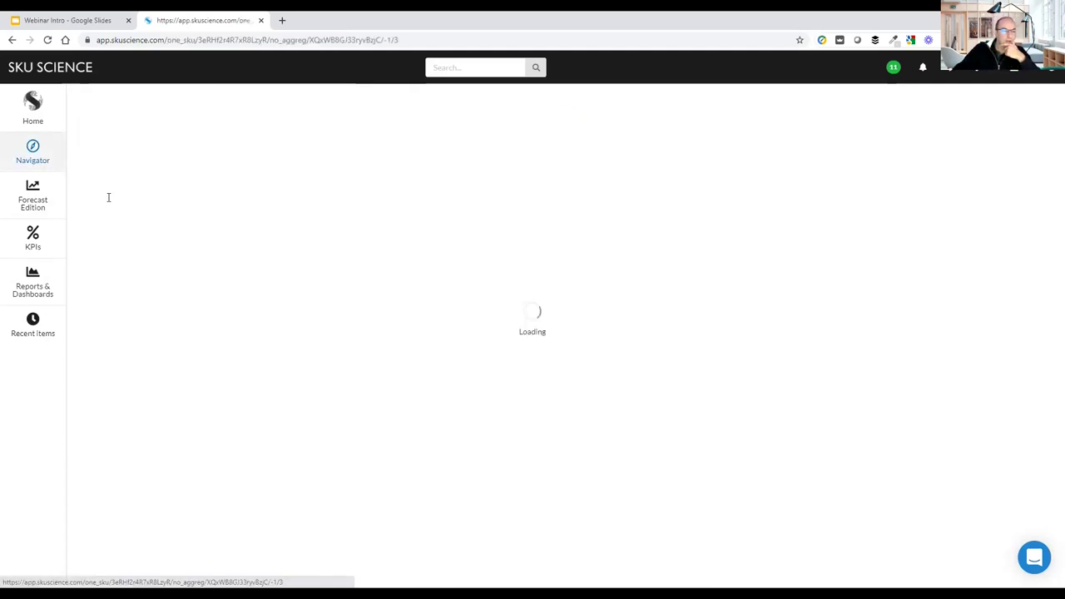
{"action": "left_click", "coordinate": [273, 107]}
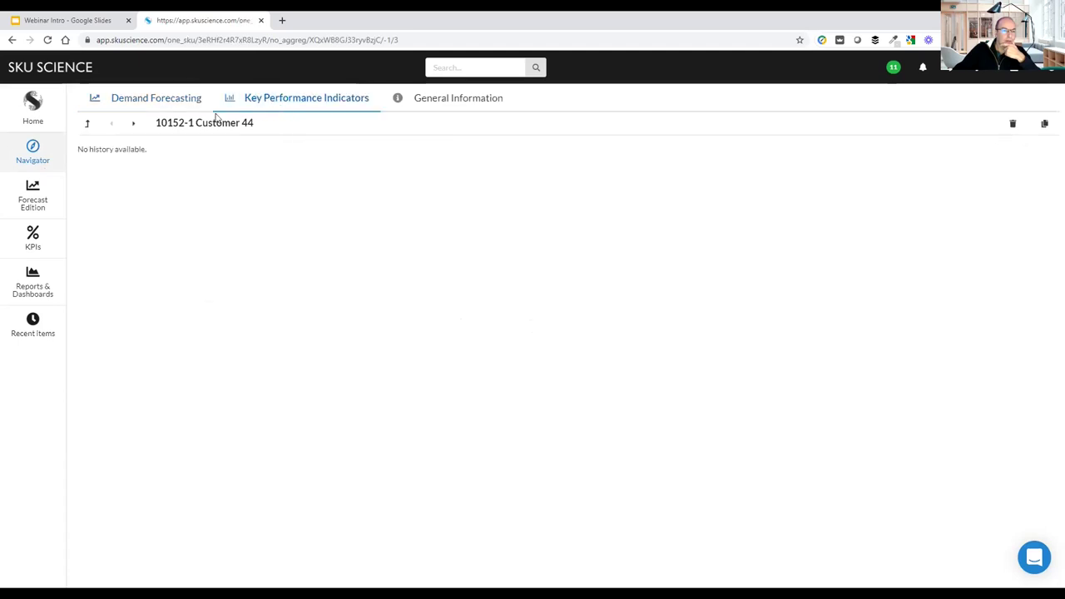
{"action": "left_click", "coordinate": [157, 98]}
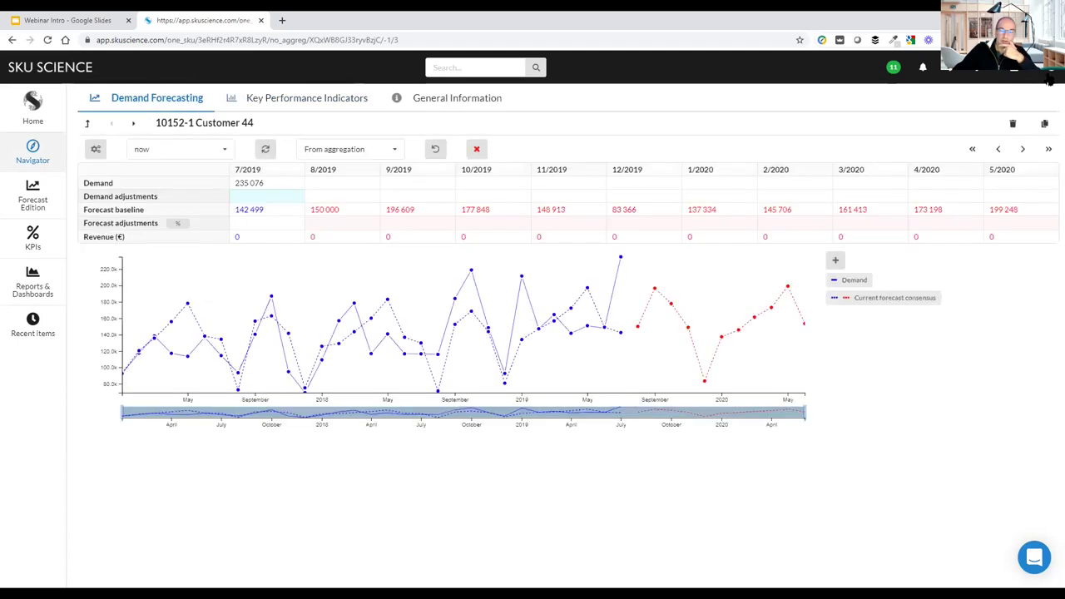
- Launch the global computation tasks and display the Key Performance Indicators of the Taiwan SKU of part 10152-1
{"action": "left_click", "coordinate": [957, 74]}
{"action": "left_click", "coordinate": [122, 353]}
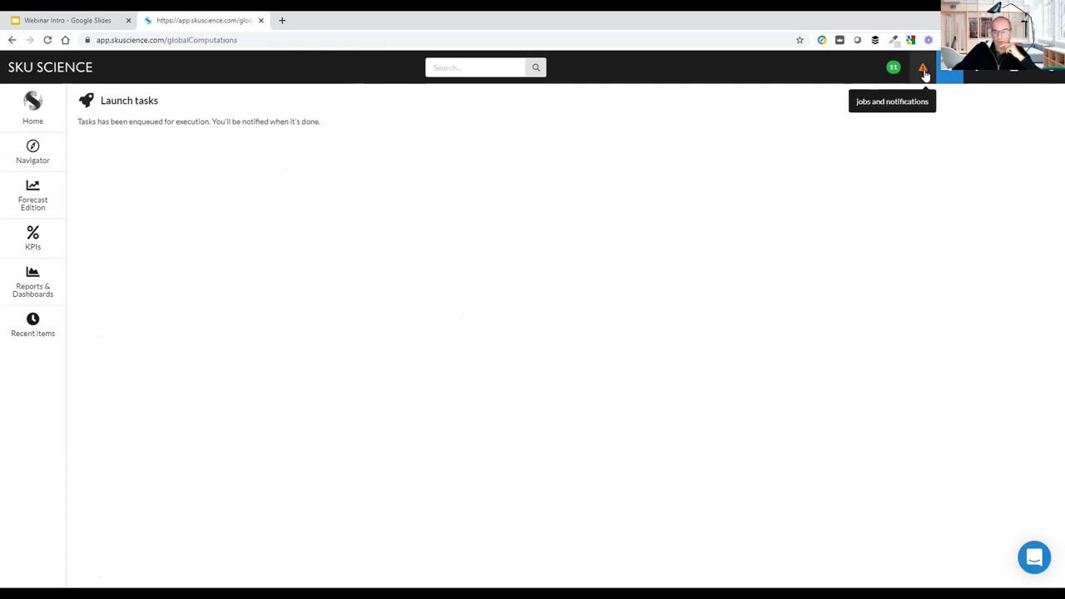
{"action": "left_click", "coordinate": [40, 145]}
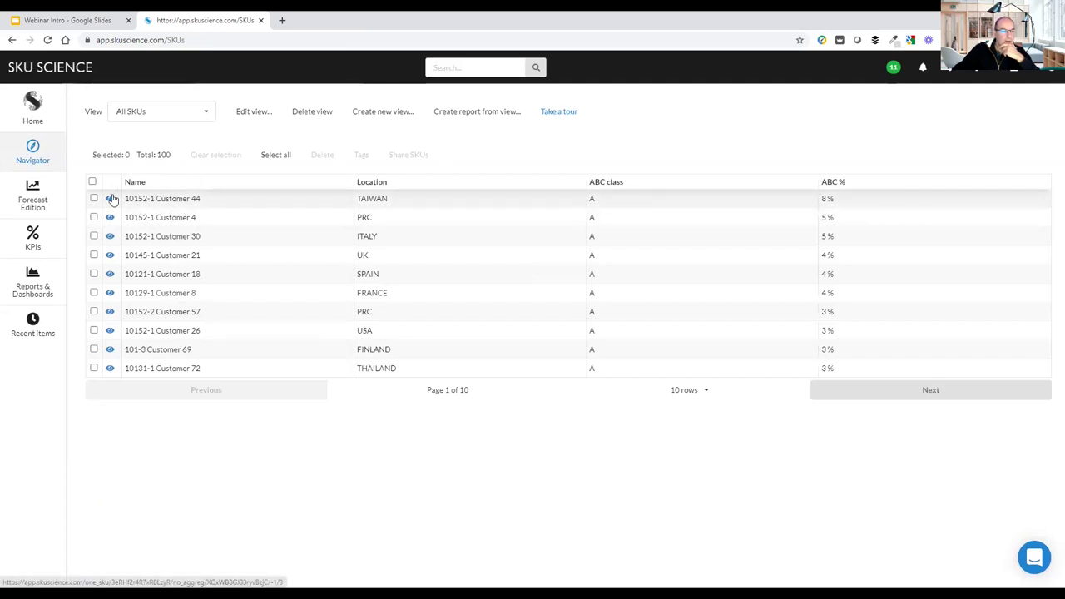
{"action": "left_click", "coordinate": [109, 198]}
{"action": "left_click", "coordinate": [268, 101]}
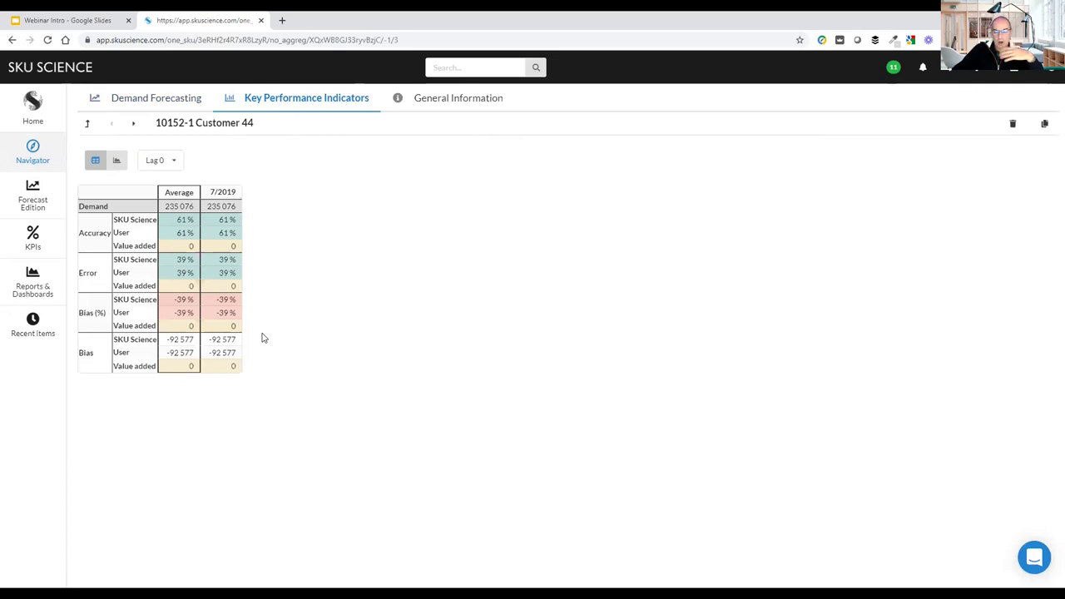
- Review the SKU's forecast as of 2019-07-01 against its current forecast and examine the 7/2019 demand value
{"action": "left_click", "coordinate": [150, 98]}
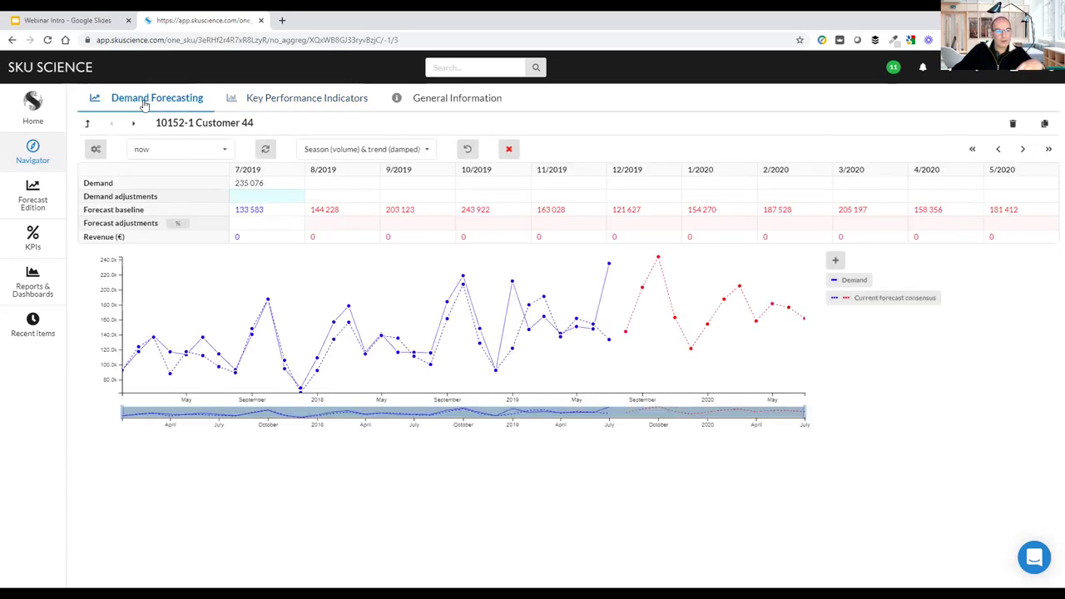
{"action": "left_click", "coordinate": [181, 152]}
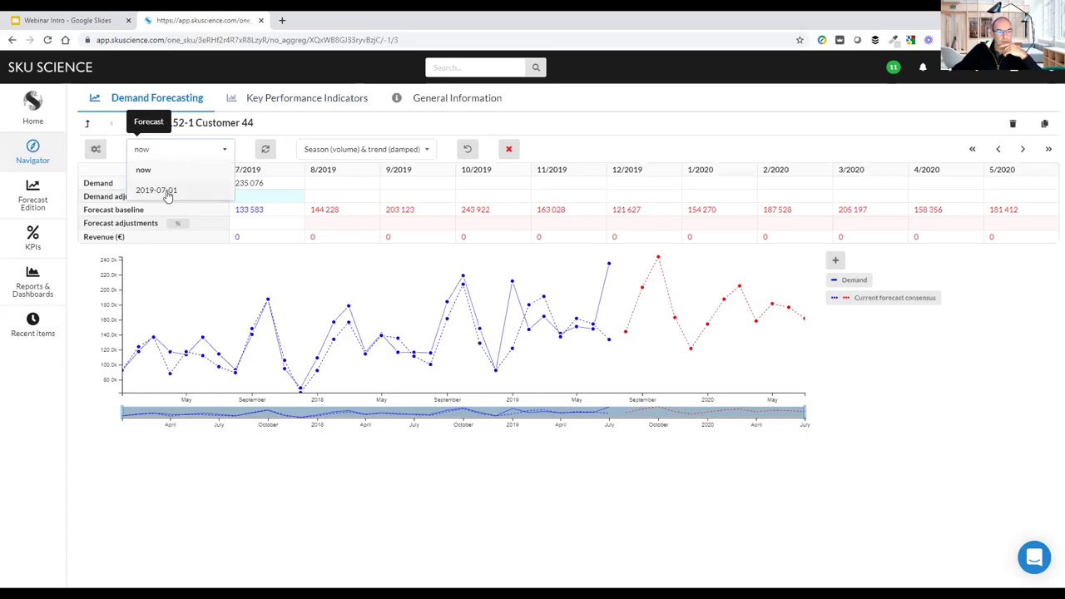
{"action": "left_click", "coordinate": [167, 192]}
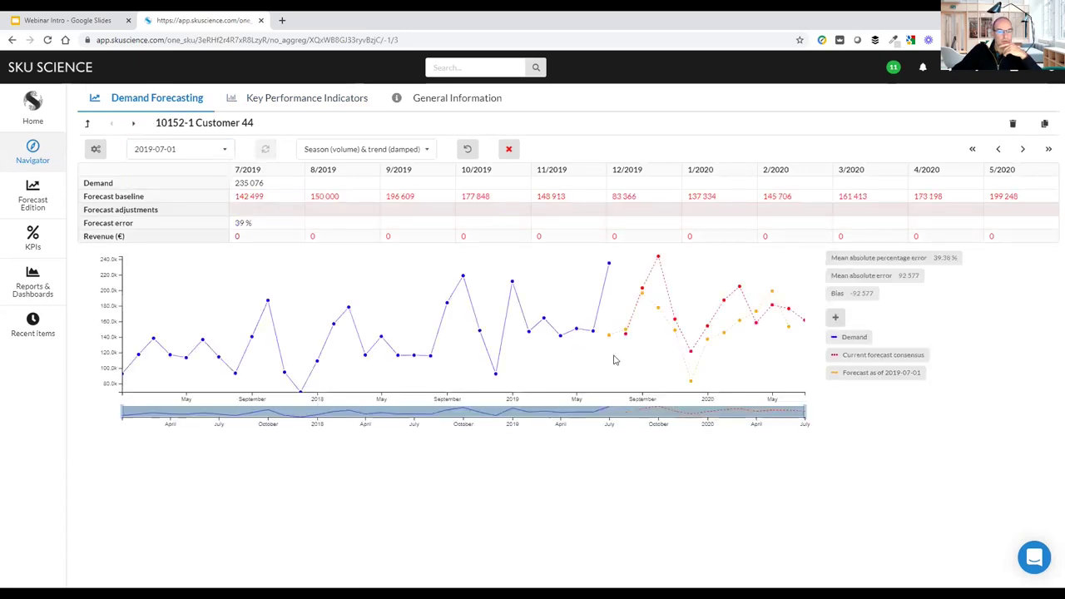
{"action": "left_click", "coordinate": [215, 150]}
{"action": "left_click", "coordinate": [209, 169]}
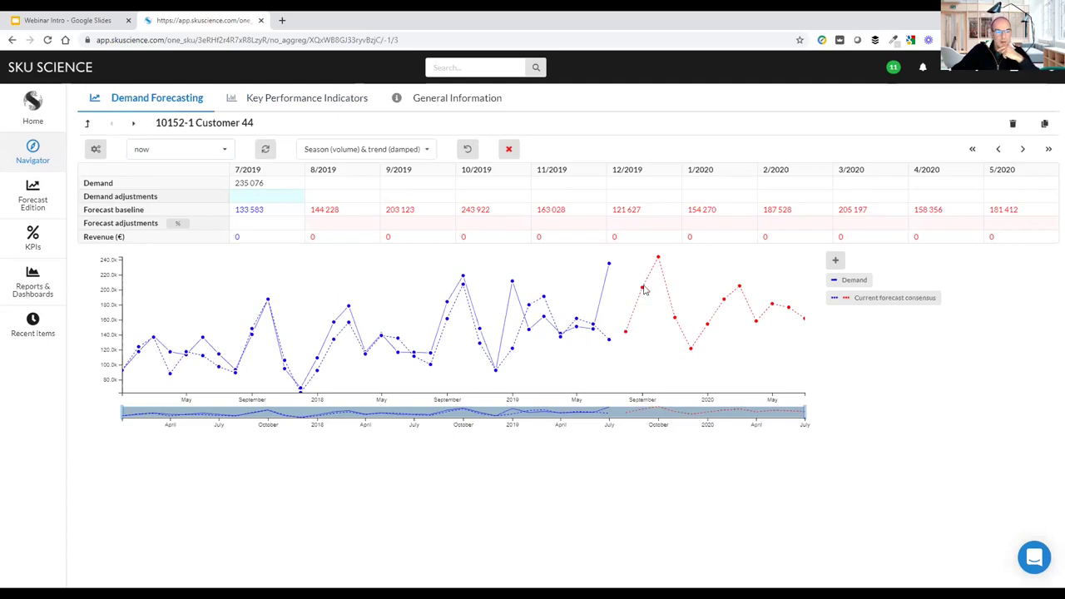
{"action": "left_click_drag", "start_coordinate": [268, 184], "coordinate": [227, 187]}
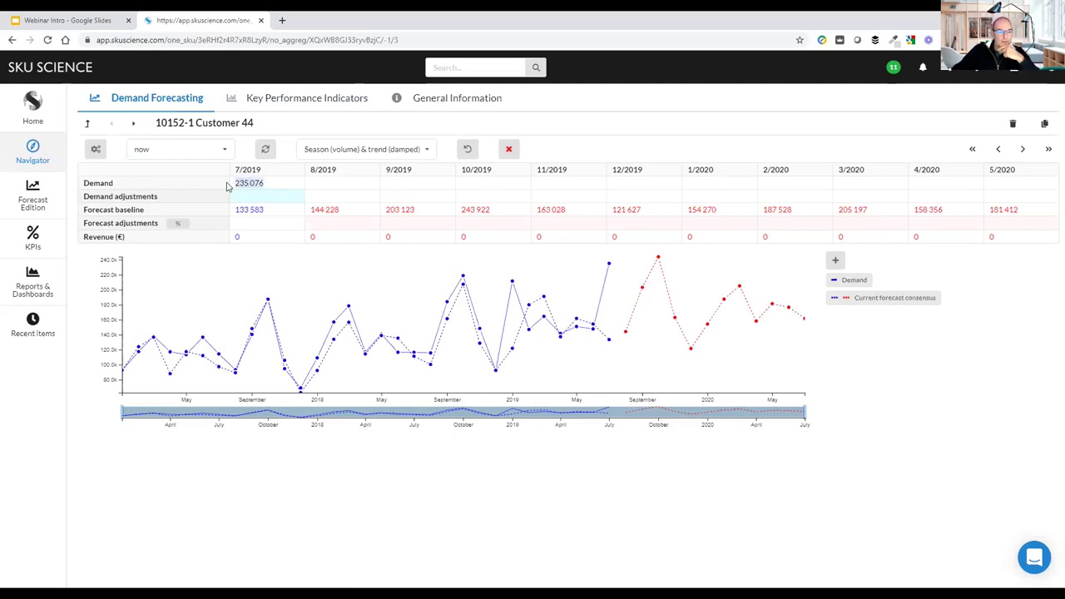
- Compare the SKU's forecast as of 2019-07-01 with the current one again, checking its error for 7/2019
{"action": "left_click", "coordinate": [187, 150]}
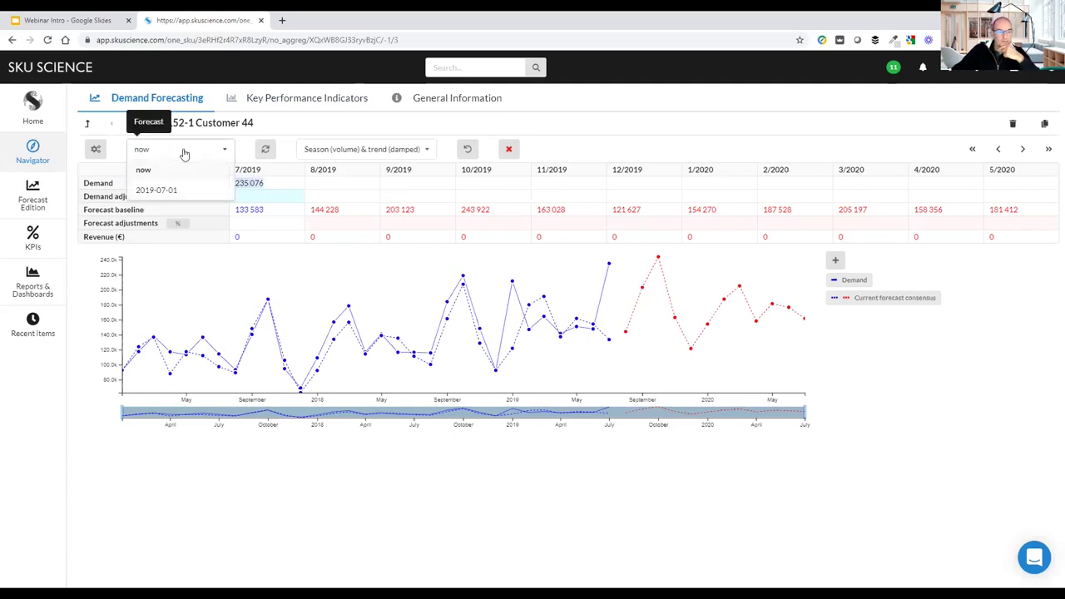
{"action": "left_click", "coordinate": [177, 193]}
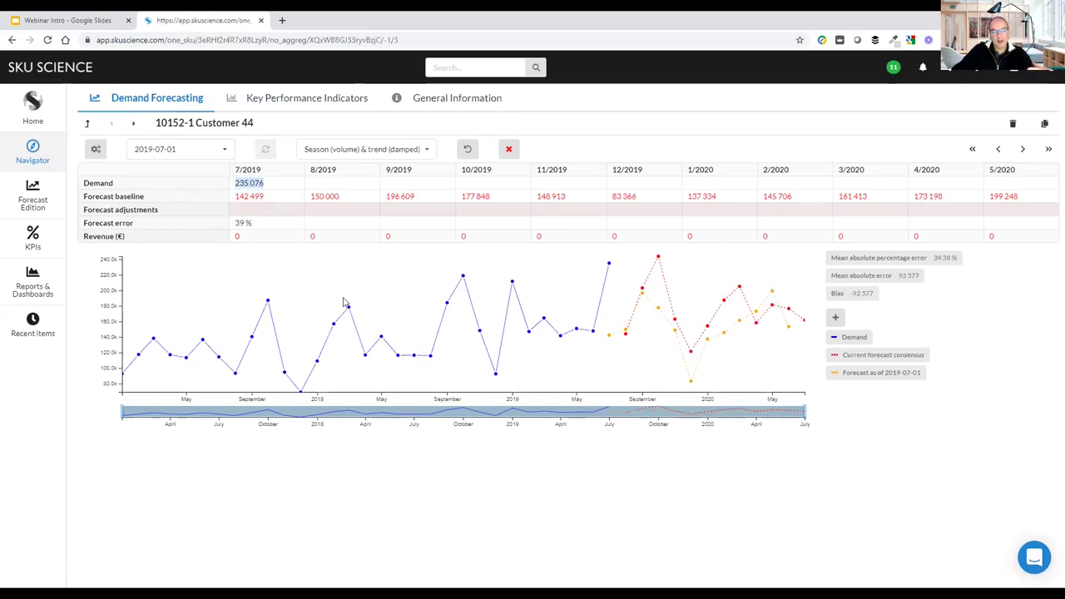
{"action": "left_click", "coordinate": [191, 149]}
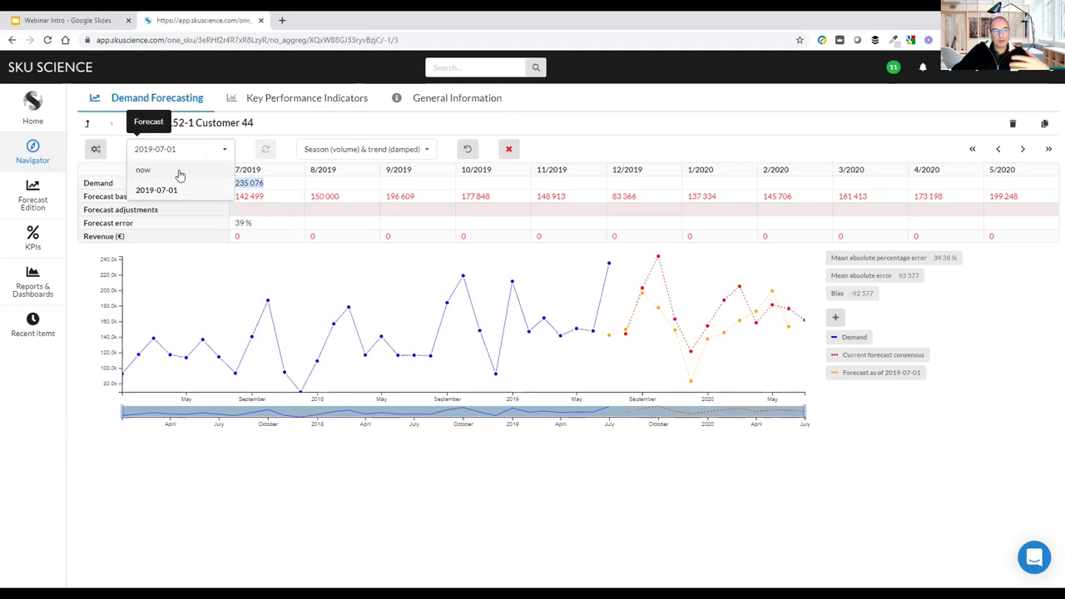
{"action": "left_click", "coordinate": [178, 172]}
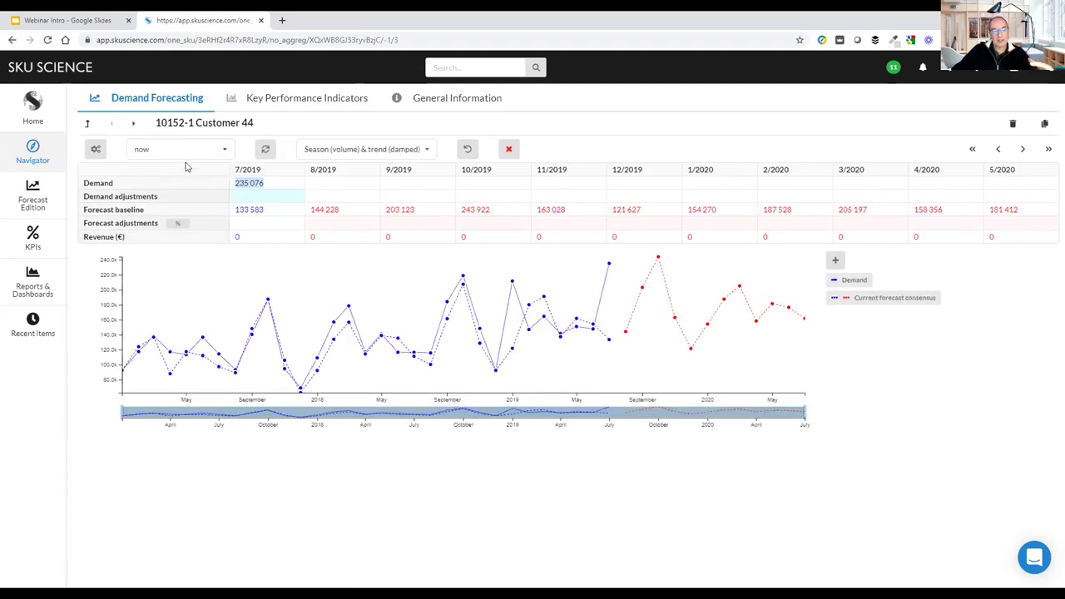
{"action": "left_click", "coordinate": [289, 100]}
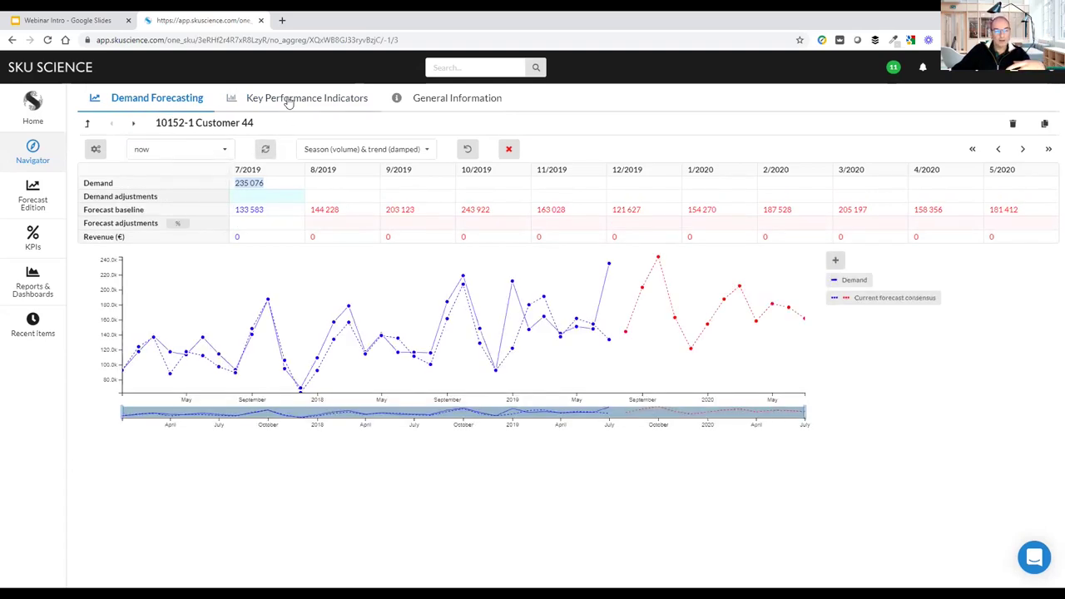
{"action": "left_click", "coordinate": [162, 102]}
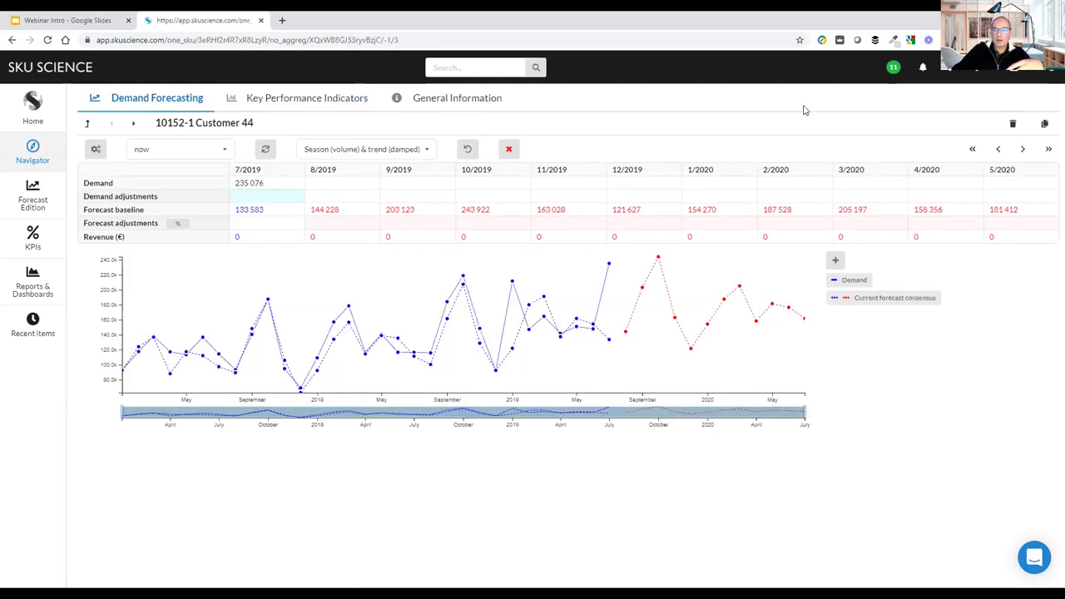
- Load the file DB Webinar 100 Demand Jul Dec.xlsx into a new data import
{"action": "left_click", "coordinate": [948, 66]}
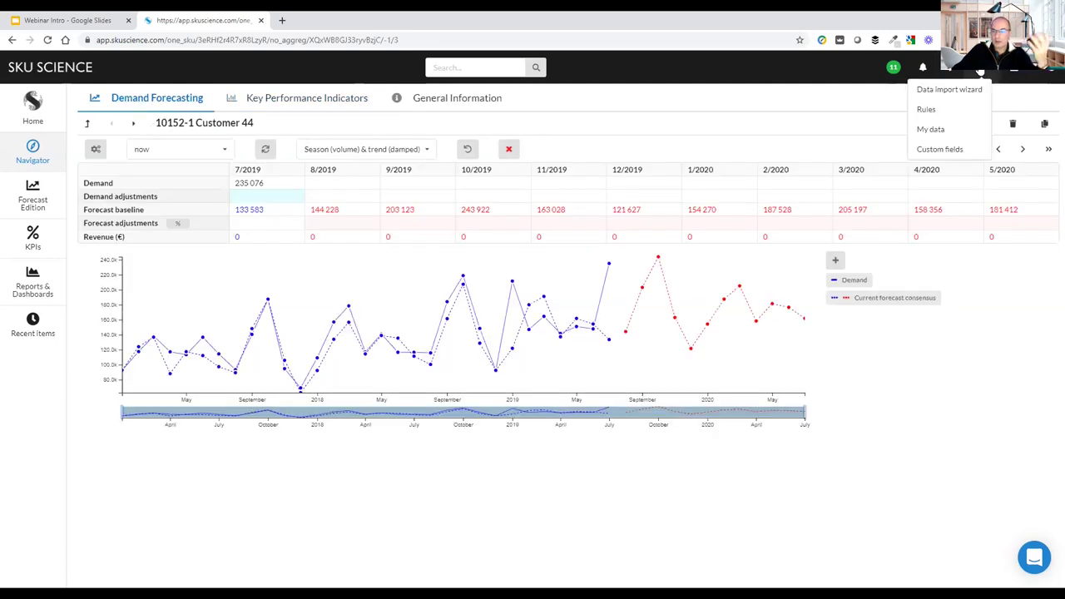
{"action": "left_click", "coordinate": [946, 89]}
{"action": "left_click", "coordinate": [208, 111]}
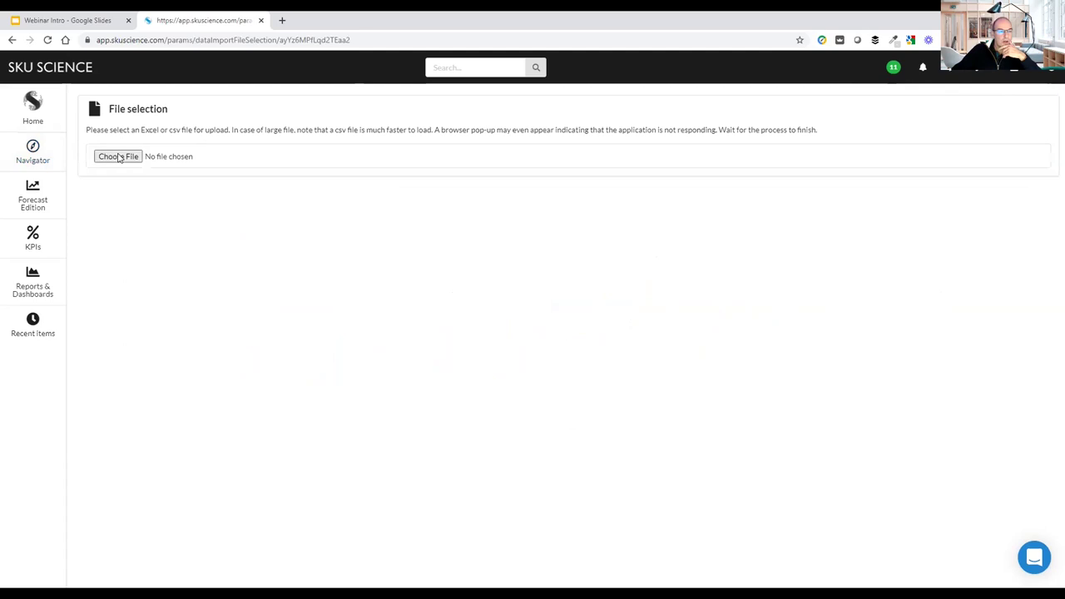
{"action": "left_click", "coordinate": [119, 158]}
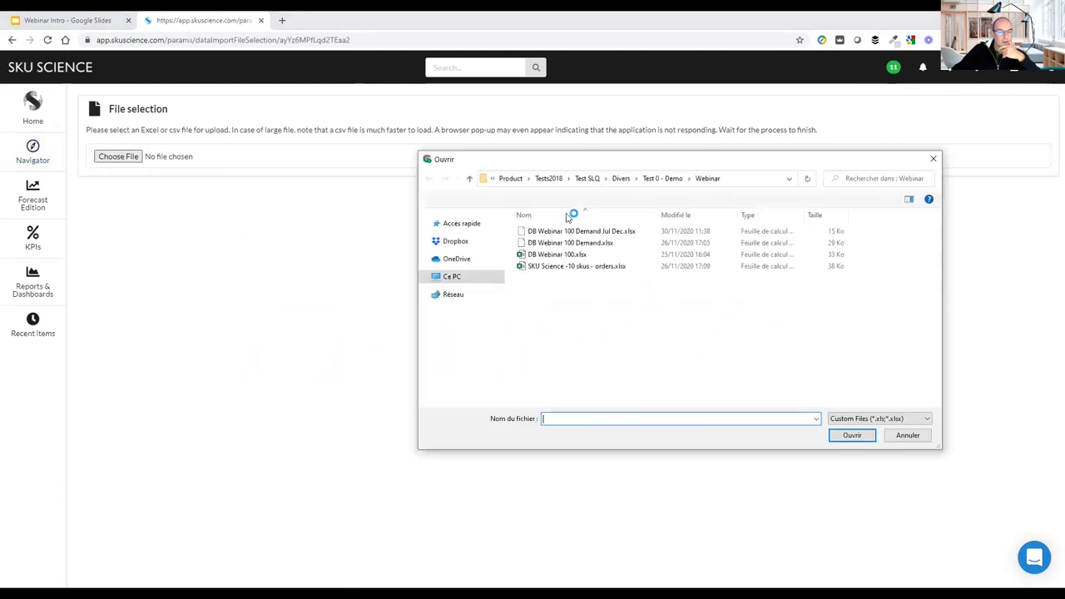
{"action": "left_click", "coordinate": [581, 231]}
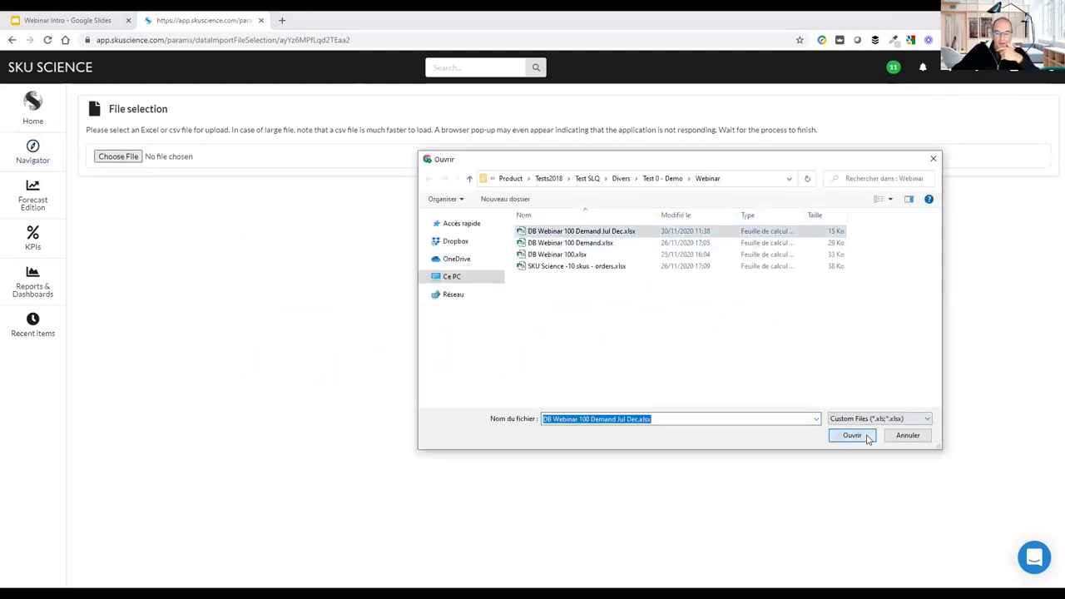
{"action": "left_click", "coordinate": [852, 435]}
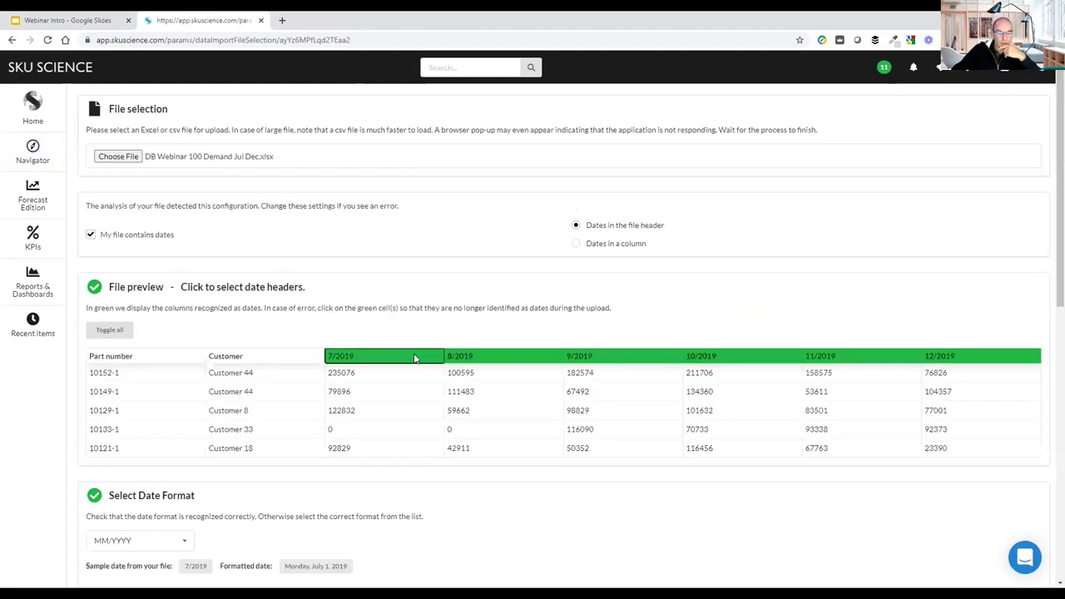
- Exclude 7/2019, 9/2019, 10/2019, 11/2019 and 12/2019 from the recognized date headers, keeping only 8/2019
{"action": "left_click", "coordinate": [416, 357]}
{"action": "left_click", "coordinate": [641, 357]}
{"action": "left_click", "coordinate": [711, 357]}
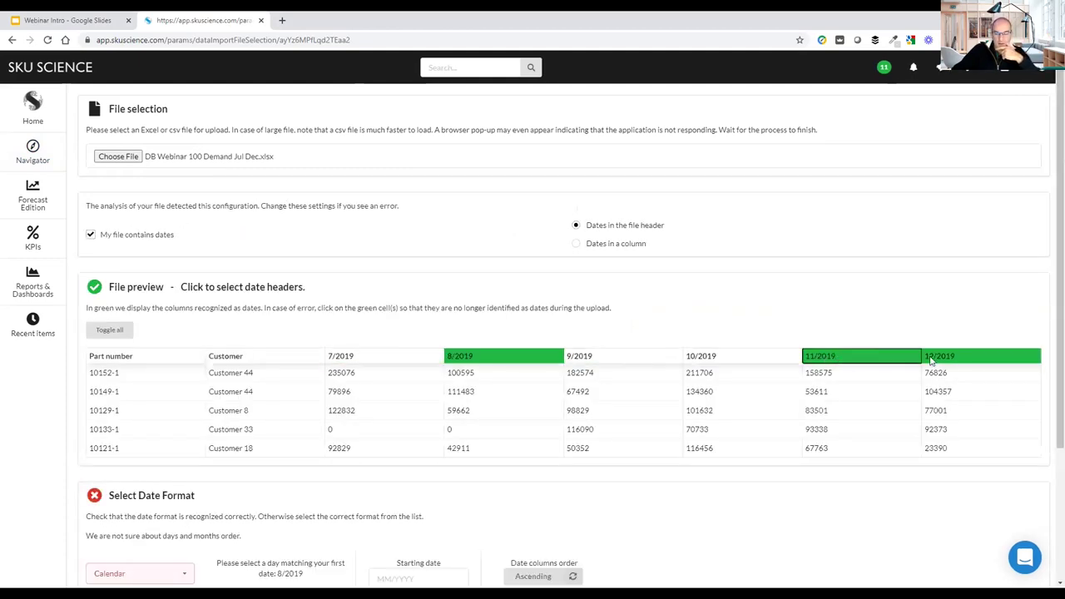
{"action": "left_click", "coordinate": [961, 358]}
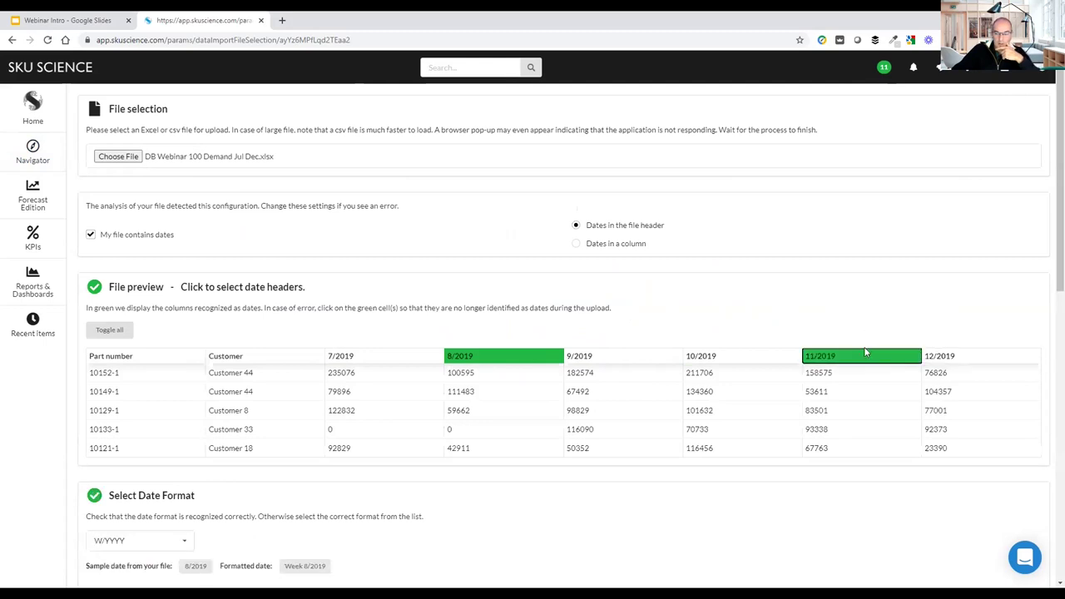
{"action": "left_click", "coordinate": [865, 360]}
- Define the forecast level by Part number and Customer and confirm the 8/2019 demand import
{"action": "left_click_drag", "start_coordinate": [1048, 286], "coordinate": [943, 554]}
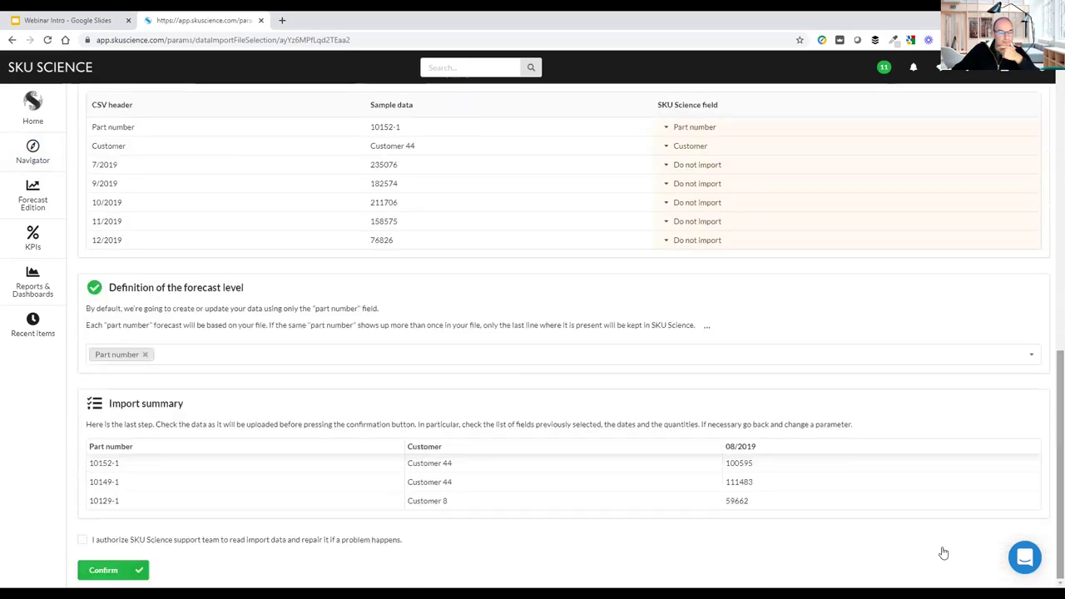
{"action": "left_click", "coordinate": [190, 356]}
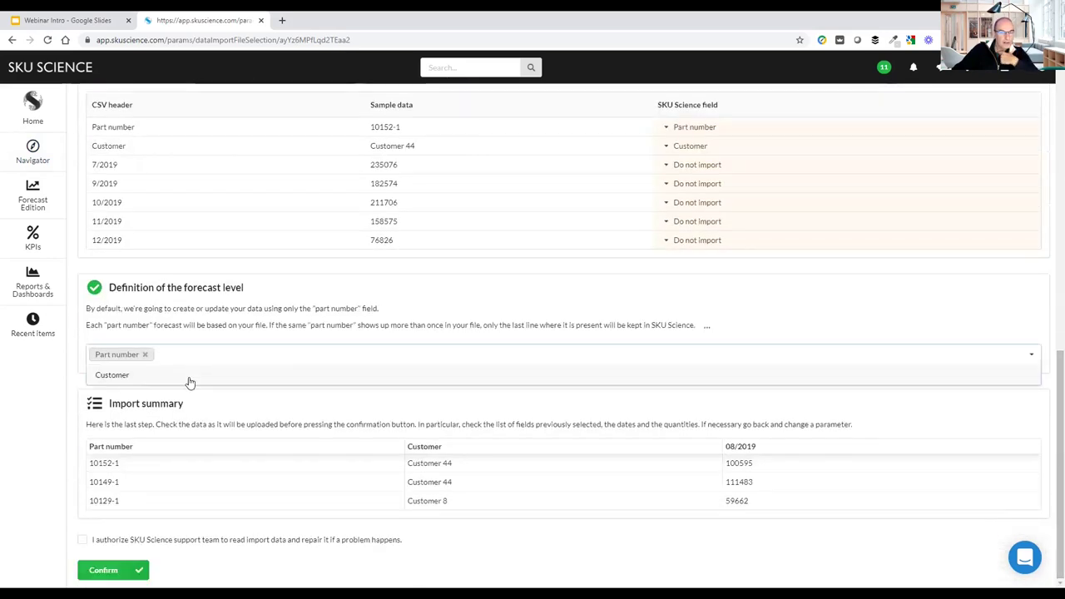
{"action": "left_click", "coordinate": [189, 377]}
{"action": "left_click", "coordinate": [120, 571]}
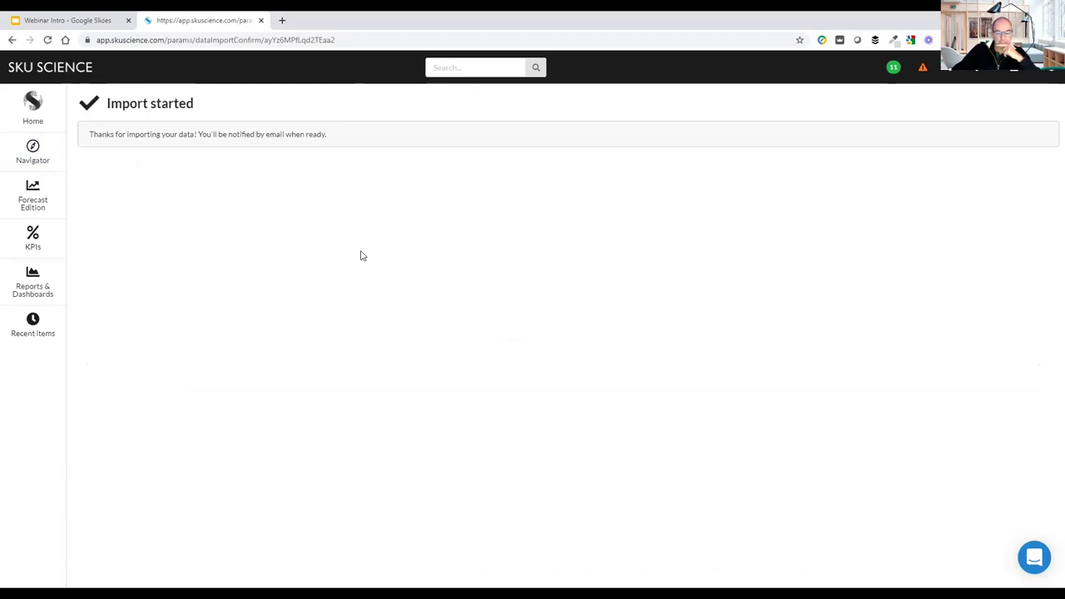
- Launch the computations on all elements with forecast start date 09/2019 and a horizon of 12
{"action": "mouse_move", "coordinate": [948, 68]}
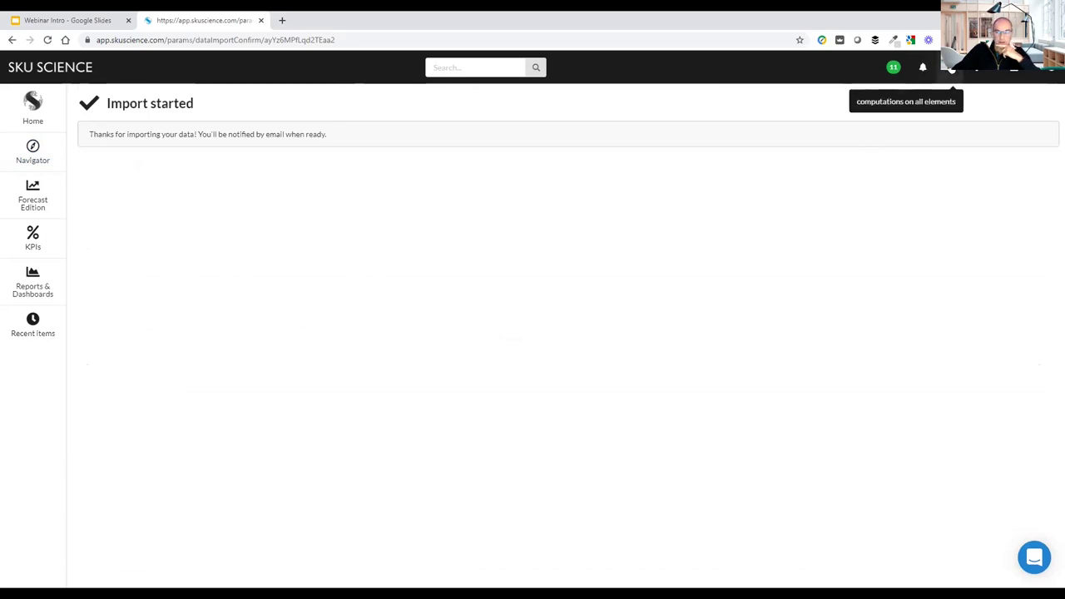
{"action": "left_click", "coordinate": [905, 100]}
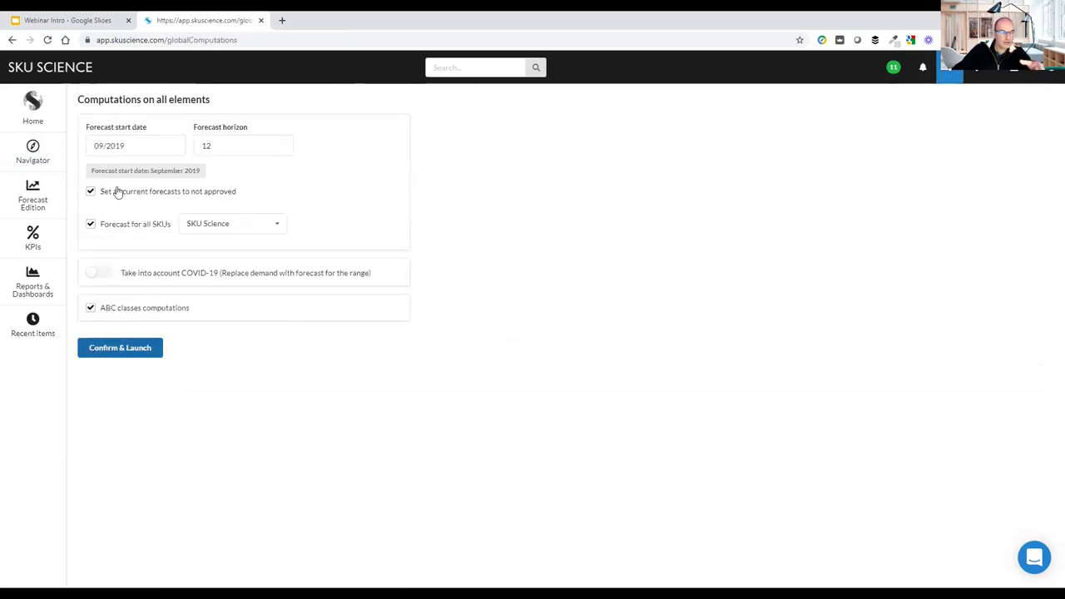
{"action": "left_click", "coordinate": [122, 350]}
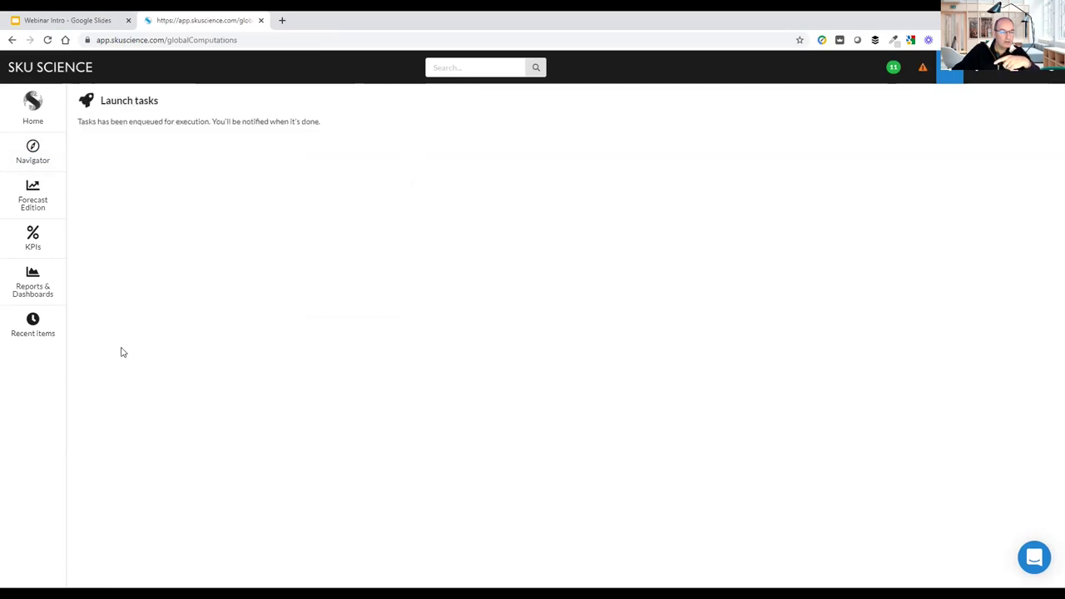
- Review the forecasts as of 2019-07-01 and 2019-08-01 and the Key Performance Indicators of the Taiwan SKU of part 10152-1
{"action": "left_click", "coordinate": [24, 154]}
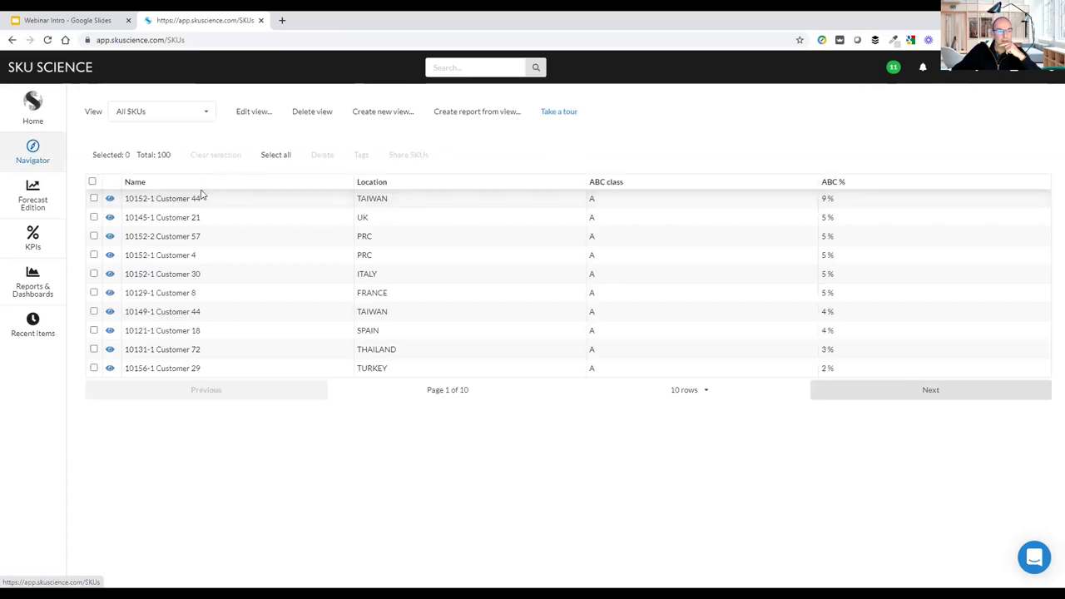
{"action": "left_click", "coordinate": [110, 202]}
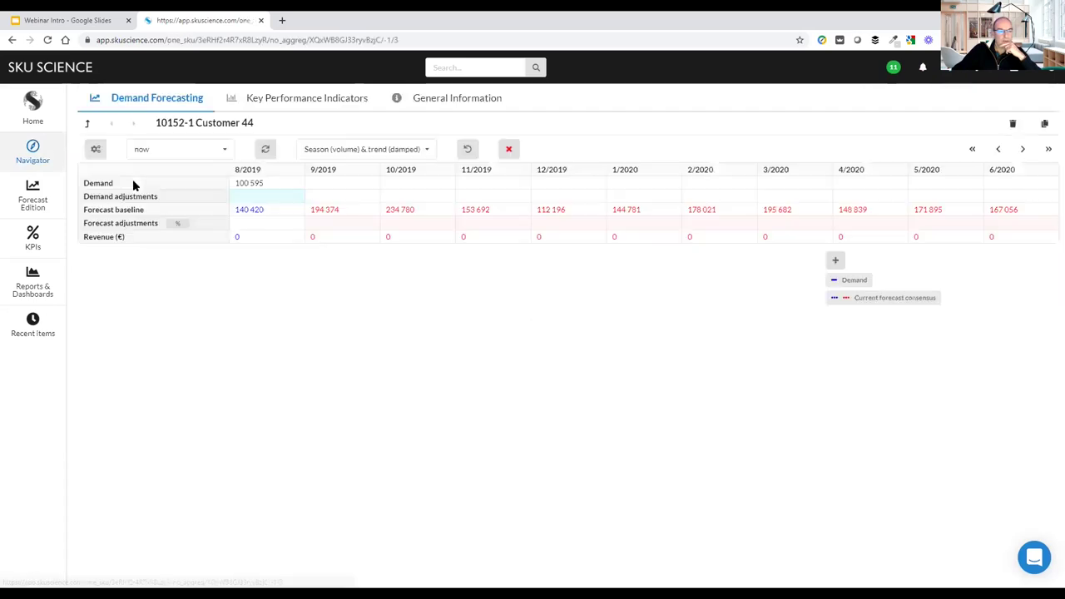
{"action": "left_click", "coordinate": [157, 150]}
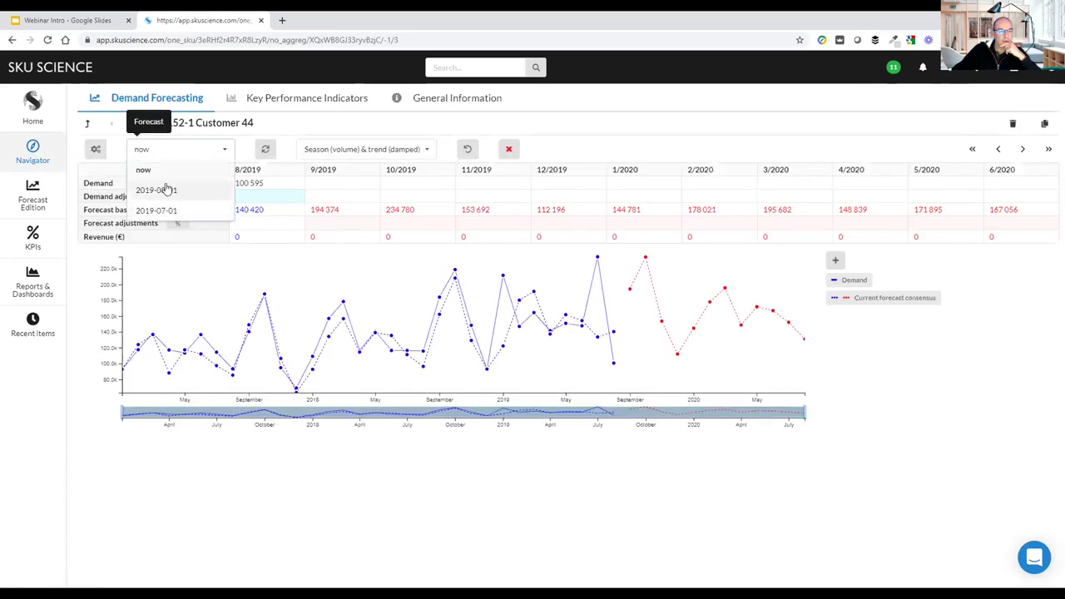
{"action": "left_click", "coordinate": [161, 212]}
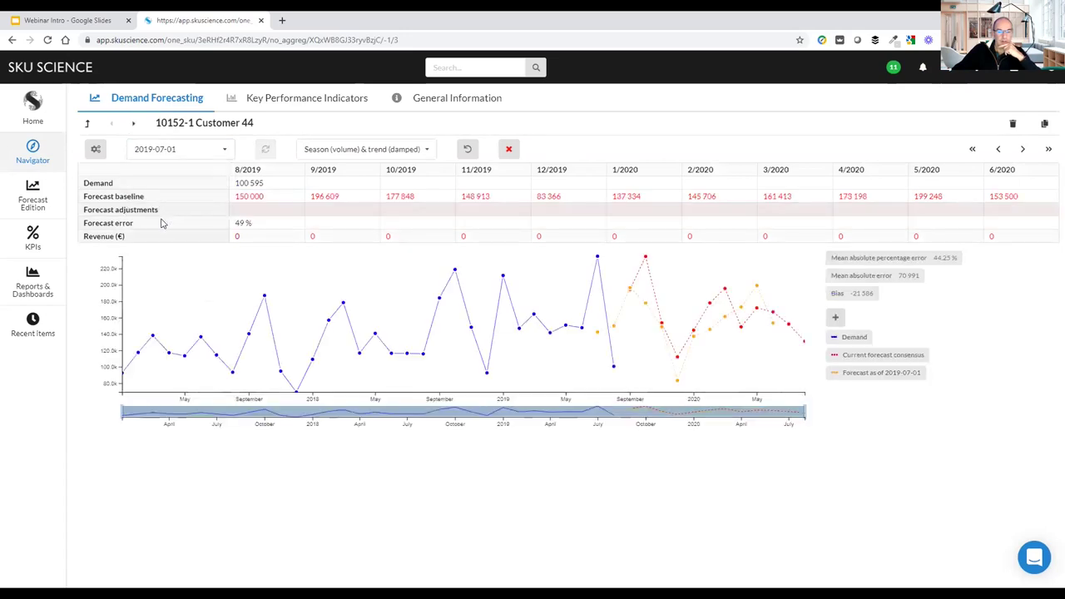
{"action": "left_click", "coordinate": [158, 156]}
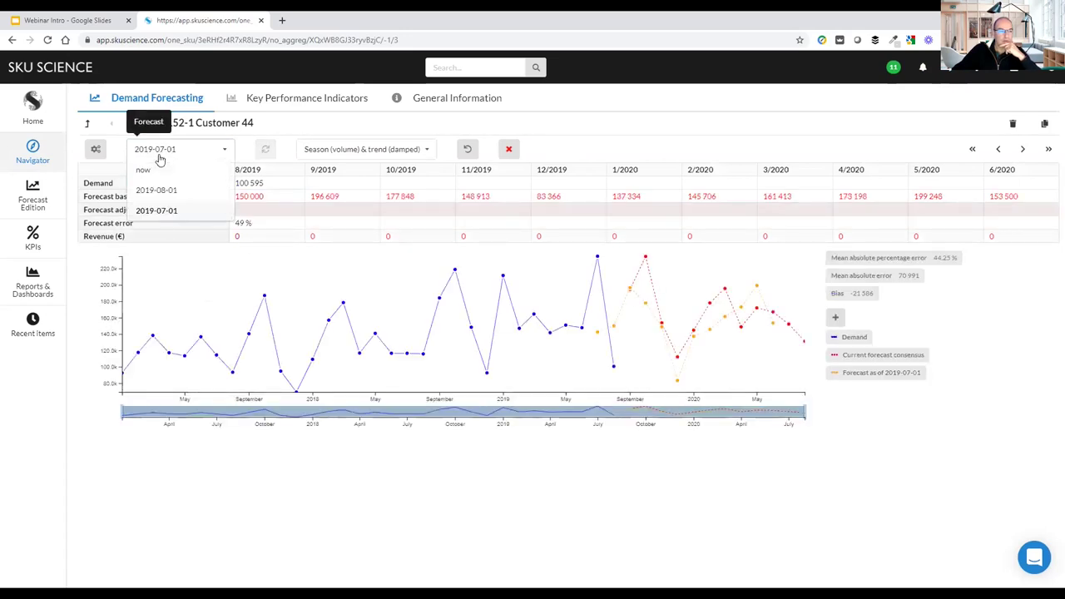
{"action": "left_click", "coordinate": [155, 190]}
{"action": "left_click", "coordinate": [265, 100]}
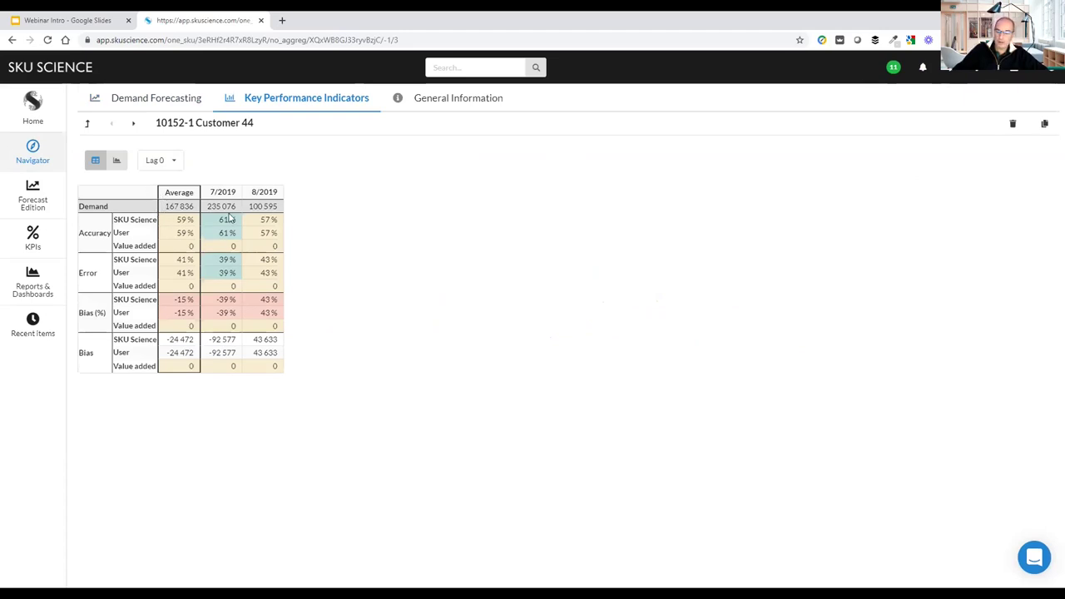
- Log out and sign in to another demo account with its saved e-mail and password
{"action": "left_click", "coordinate": [998, 69]}
{"action": "left_click", "coordinate": [974, 130]}
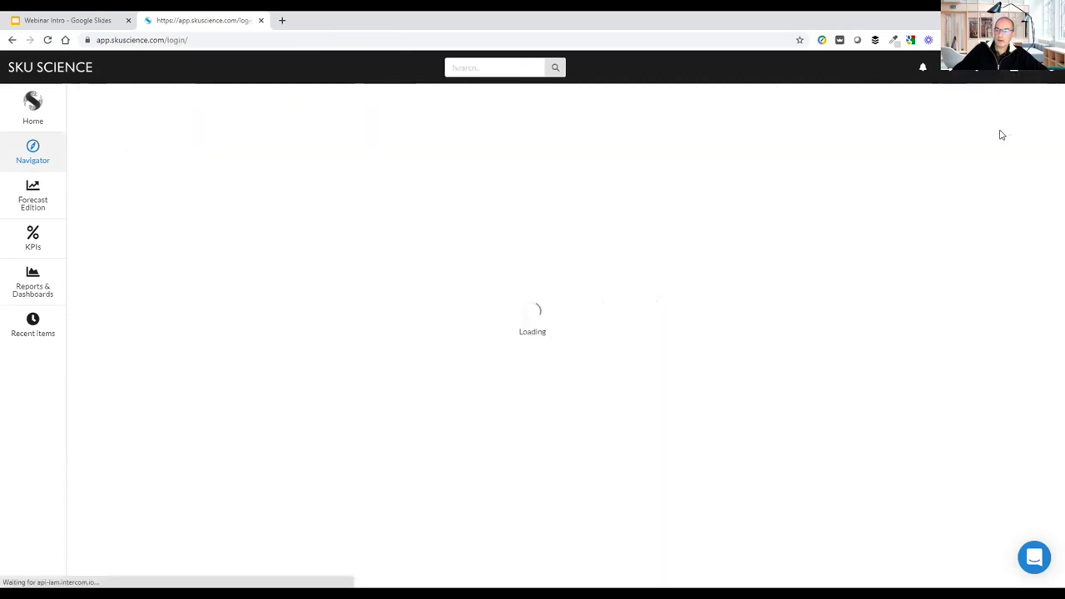
{"action": "left_click", "coordinate": [537, 266]}
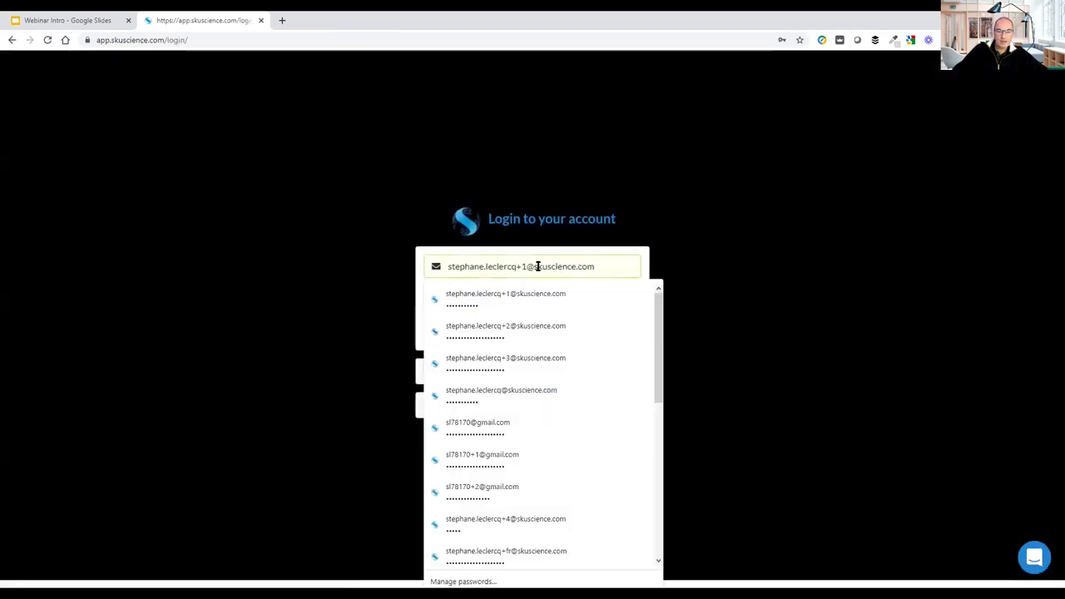
{"action": "left_click", "coordinate": [505, 331]}
{"action": "left_click", "coordinate": [526, 332]}
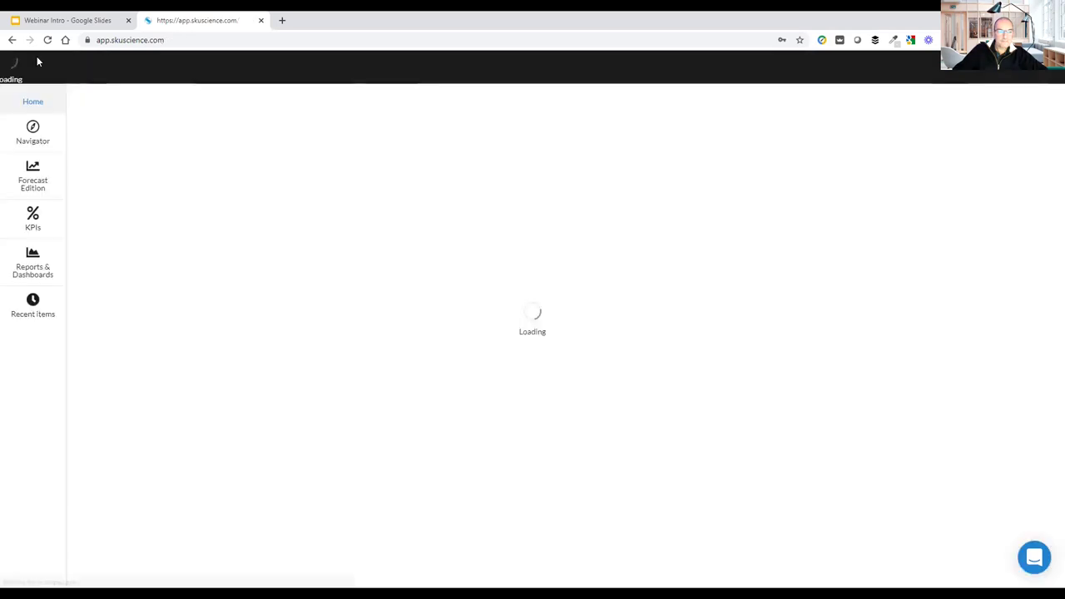
- Display the Key Performance Indicators of the Taiwan SKU of part 10152-1 in this account
{"action": "left_click", "coordinate": [40, 157]}
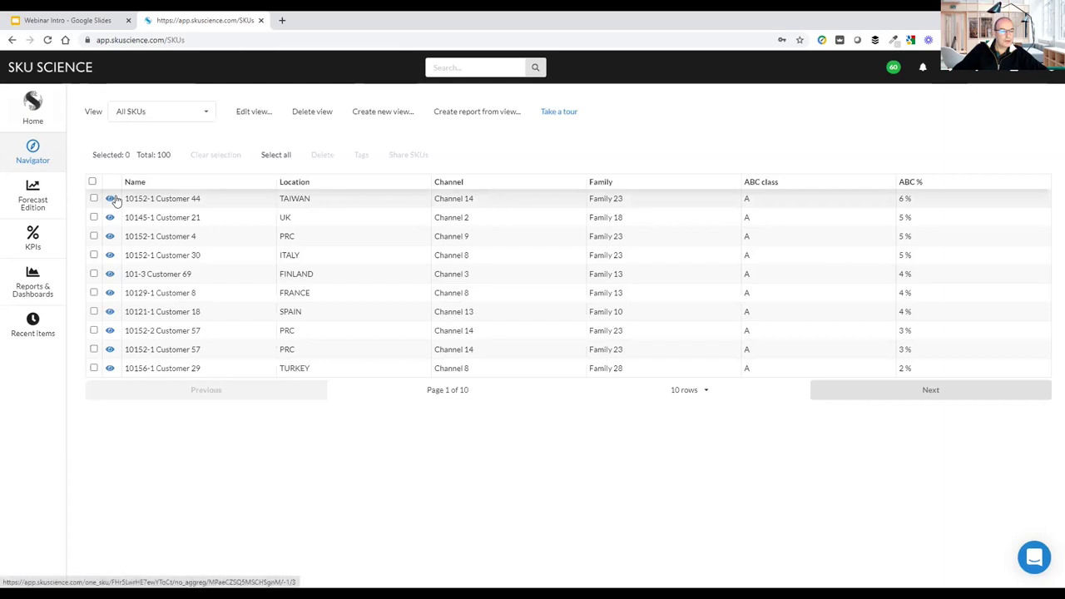
{"action": "left_click", "coordinate": [109, 200]}
{"action": "left_click", "coordinate": [260, 99]}
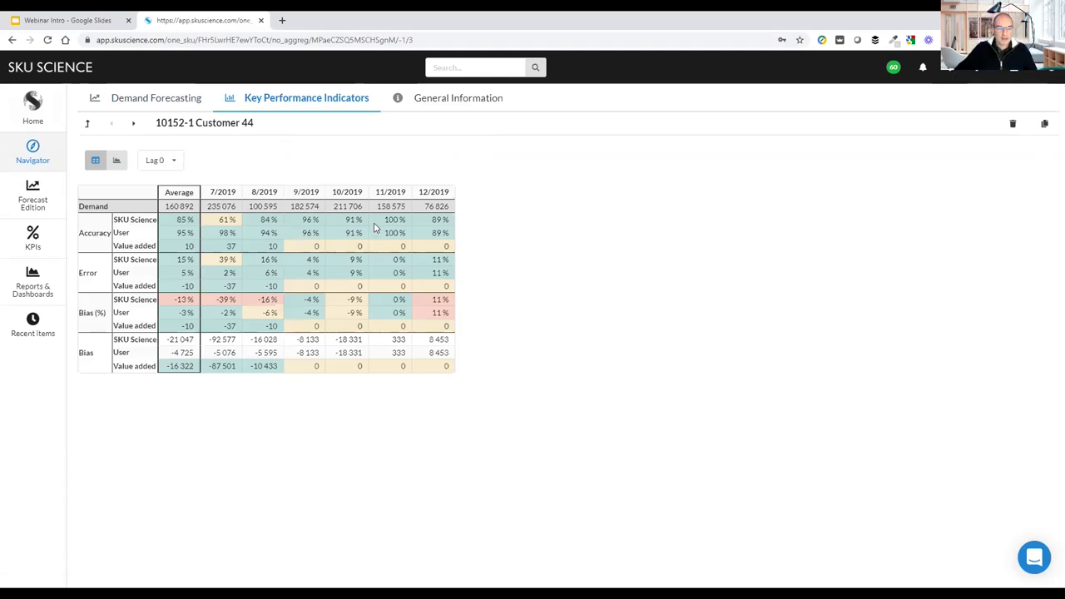
- Examine the available lag choices for the KPIs and the 12/2019 column of the Lag 0 table
{"action": "left_click", "coordinate": [158, 163]}
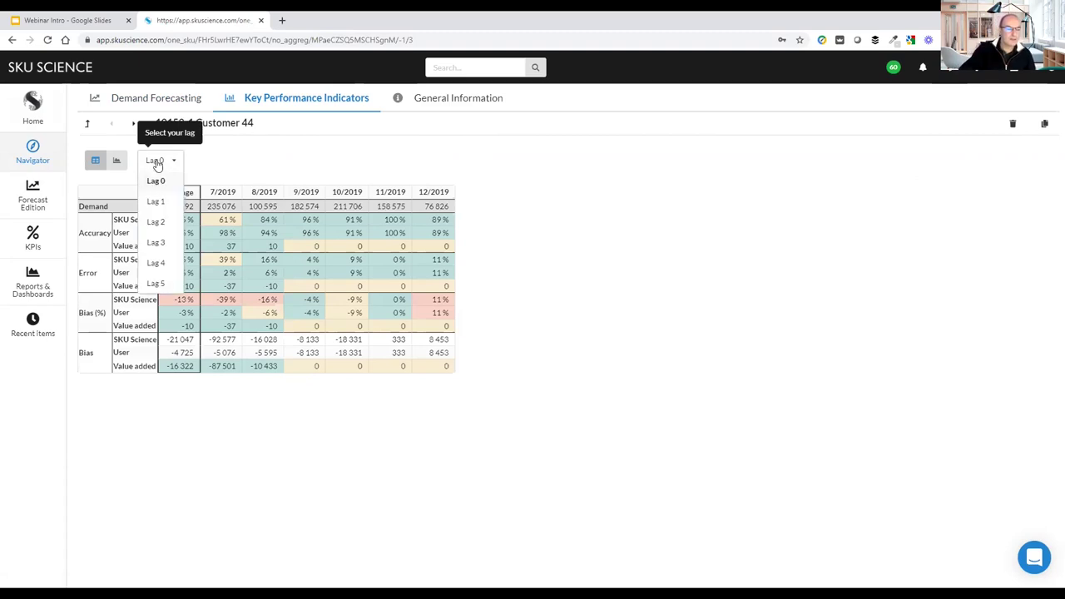
{"action": "left_click", "coordinate": [297, 165]}
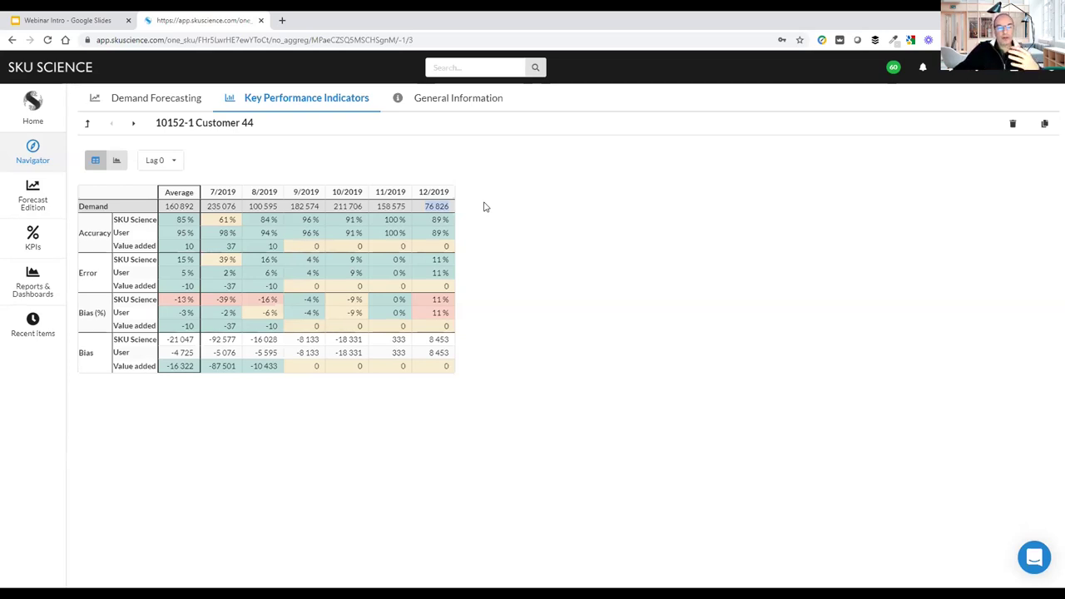
{"action": "left_click", "coordinate": [173, 161]}
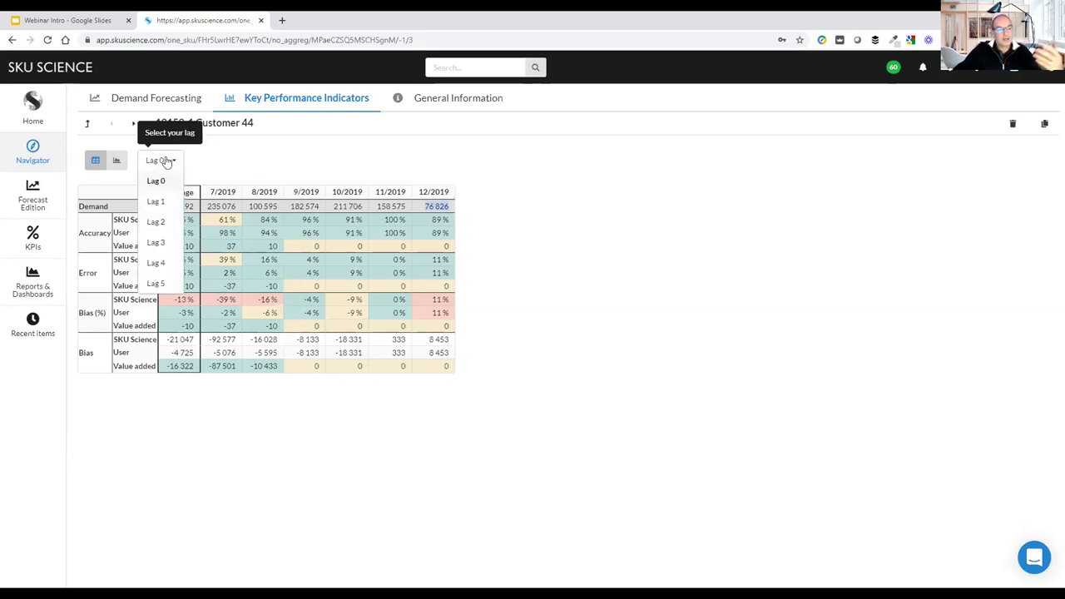
{"action": "left_click", "coordinate": [167, 162]}
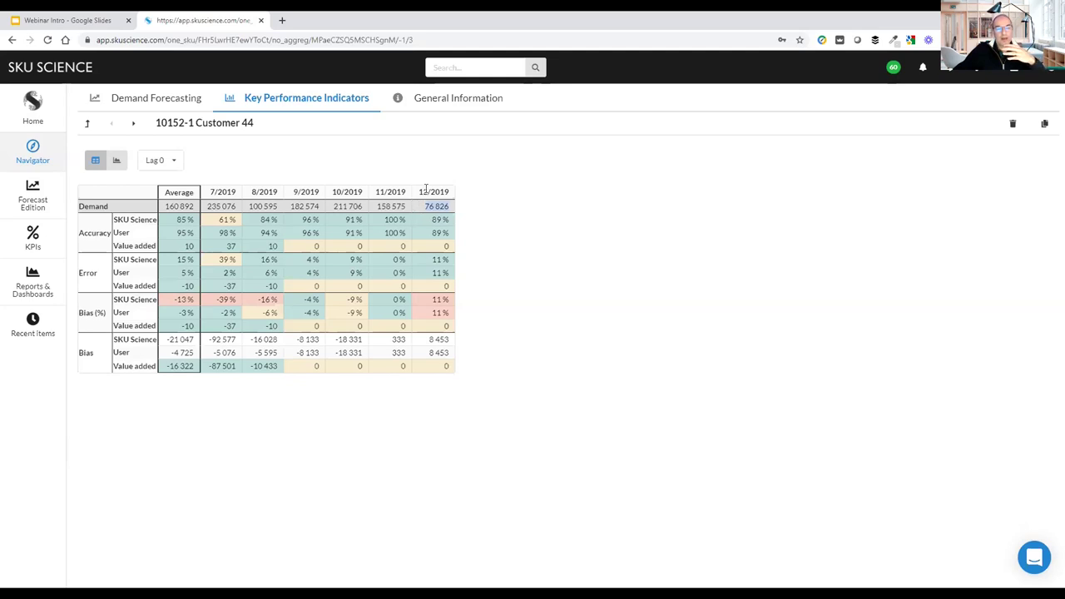
{"action": "left_click_drag", "start_coordinate": [416, 192], "coordinate": [456, 194]}
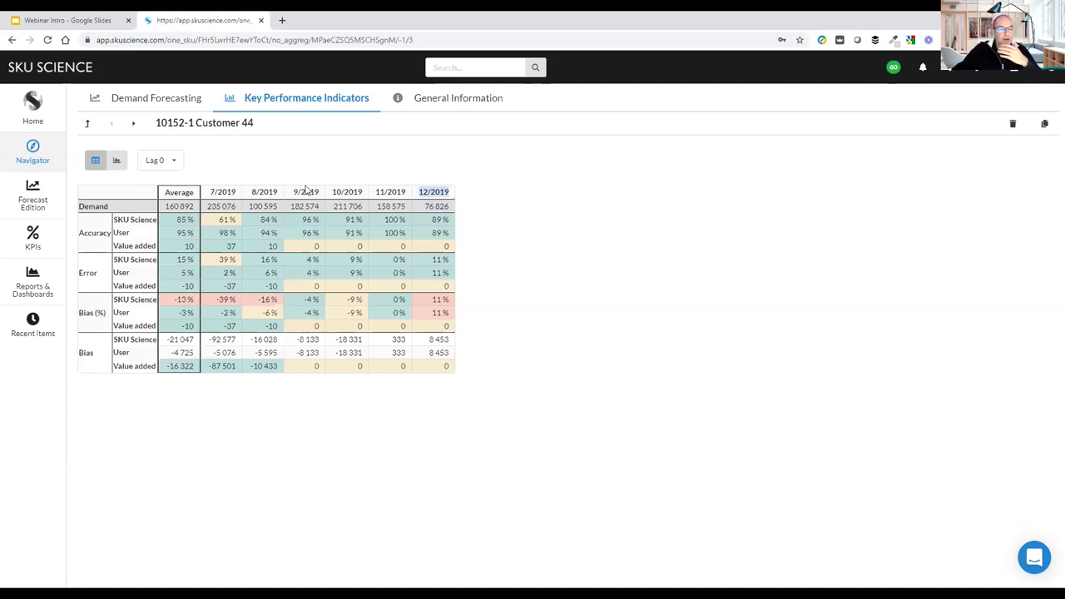
- Show the SKU's KPIs at Lag 1 and Lag 2 and examine the 12/2019 demand and the SKU Science bias at Lag 2
{"action": "left_click", "coordinate": [161, 161]}
{"action": "left_click", "coordinate": [157, 201]}
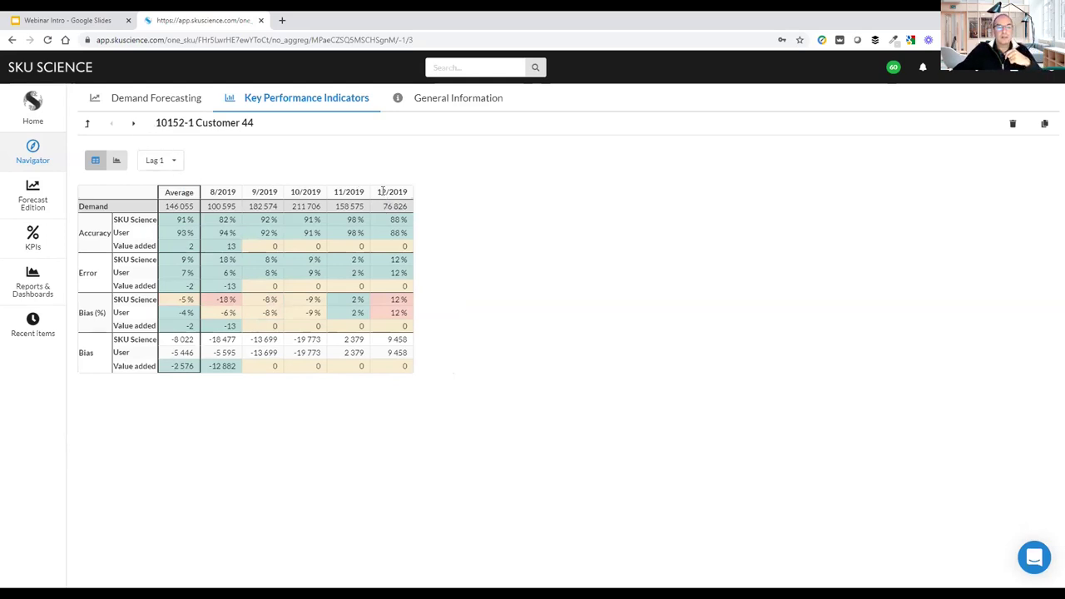
{"action": "left_click_drag", "start_coordinate": [380, 191], "coordinate": [407, 207]}
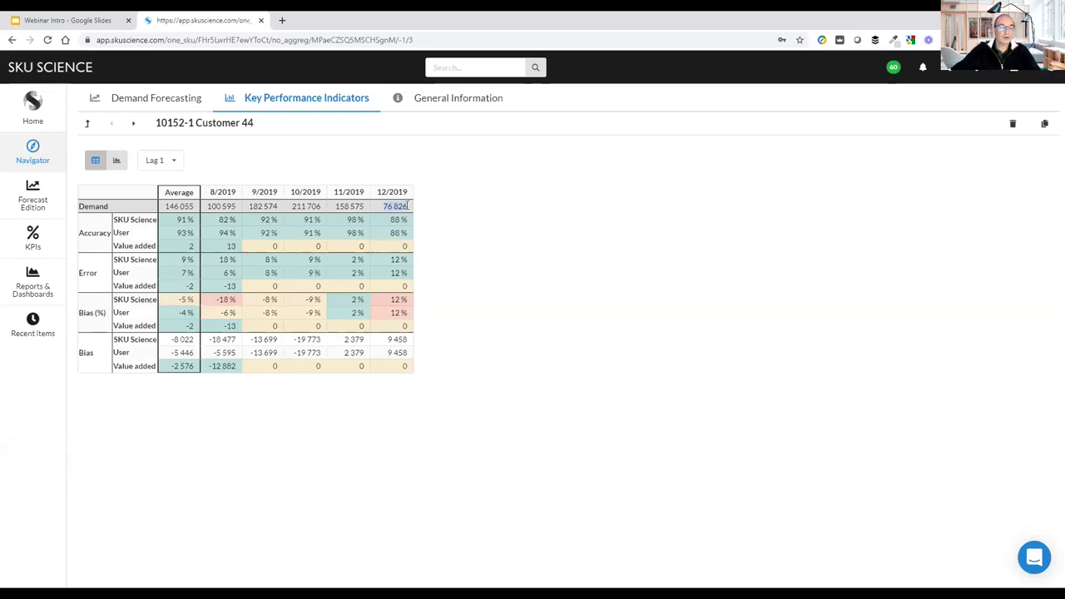
{"action": "left_click", "coordinate": [179, 161]}
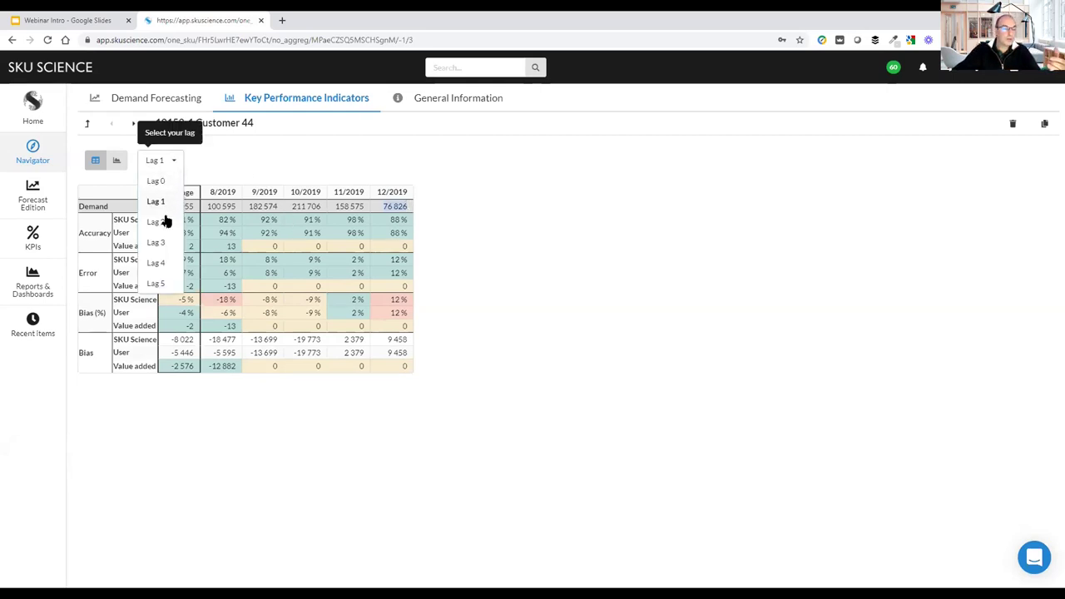
{"action": "left_click", "coordinate": [164, 219]}
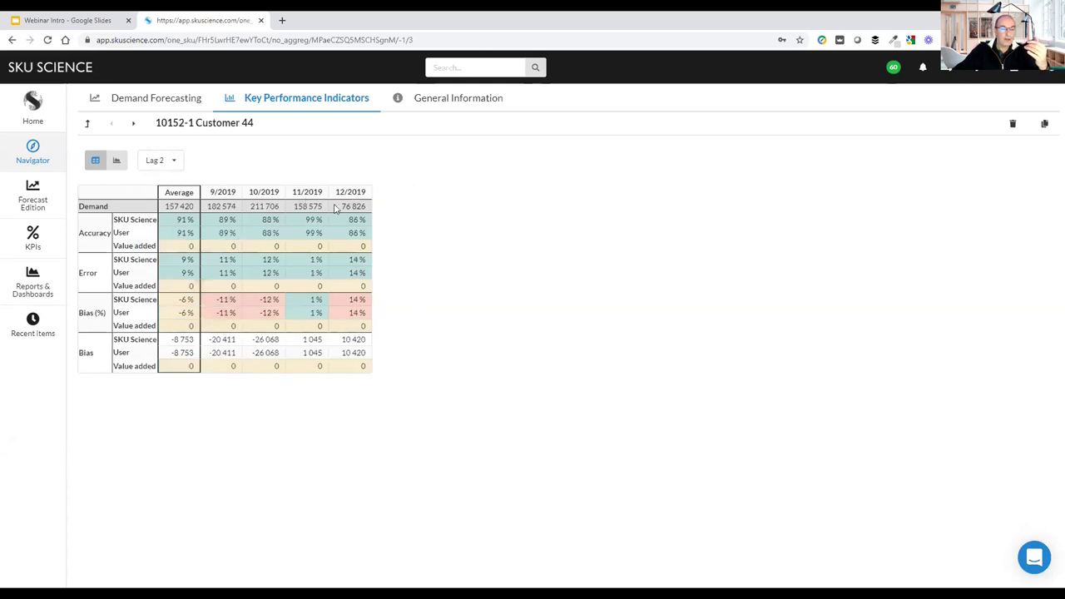
{"action": "left_click_drag", "start_coordinate": [341, 206], "coordinate": [367, 206]}
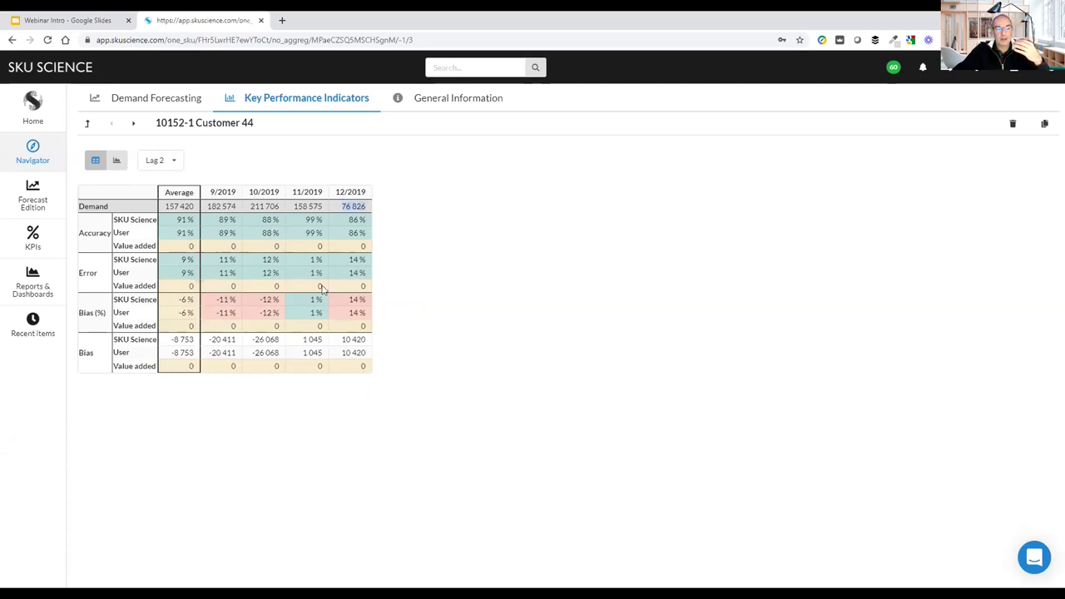
{"action": "left_click_drag", "start_coordinate": [340, 342], "coordinate": [363, 340]}
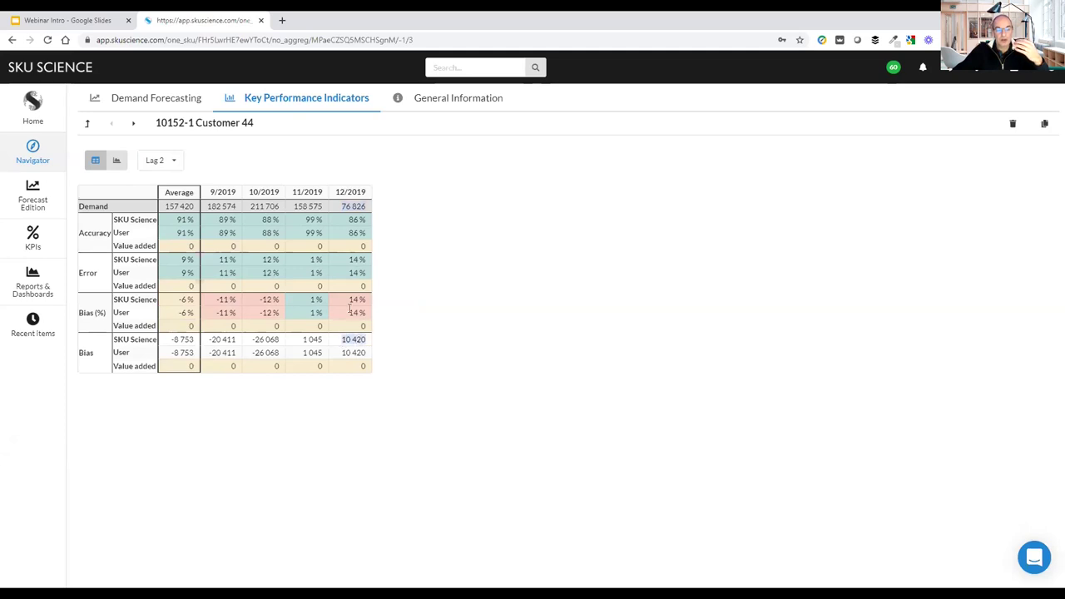
- View the SKU's KPIs at Lag 3 and Lag 4, and return to Lag 0
{"action": "left_click", "coordinate": [173, 162]}
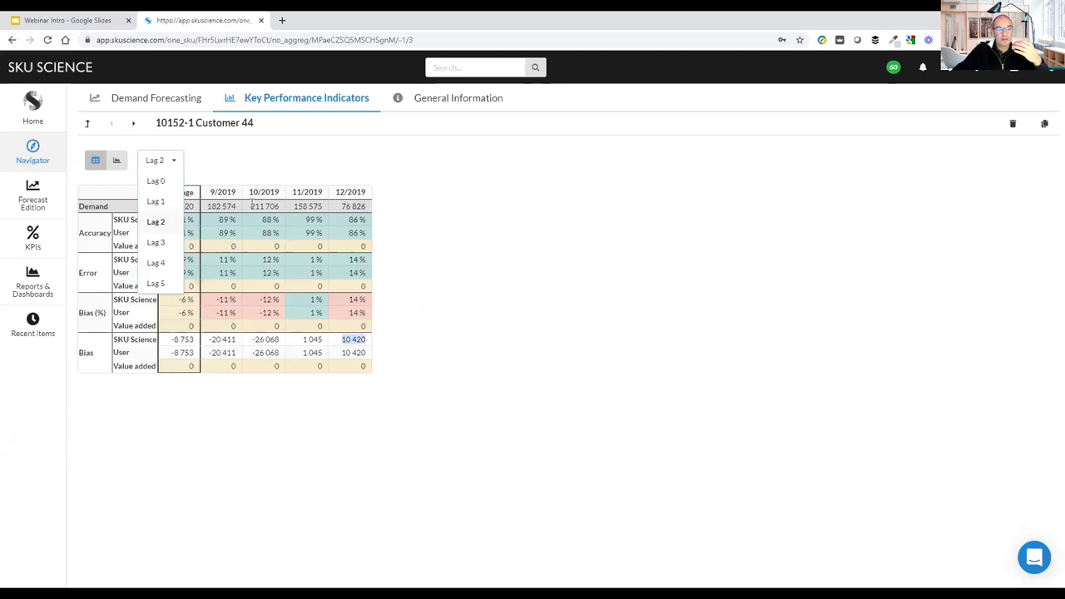
{"action": "left_click", "coordinate": [162, 242]}
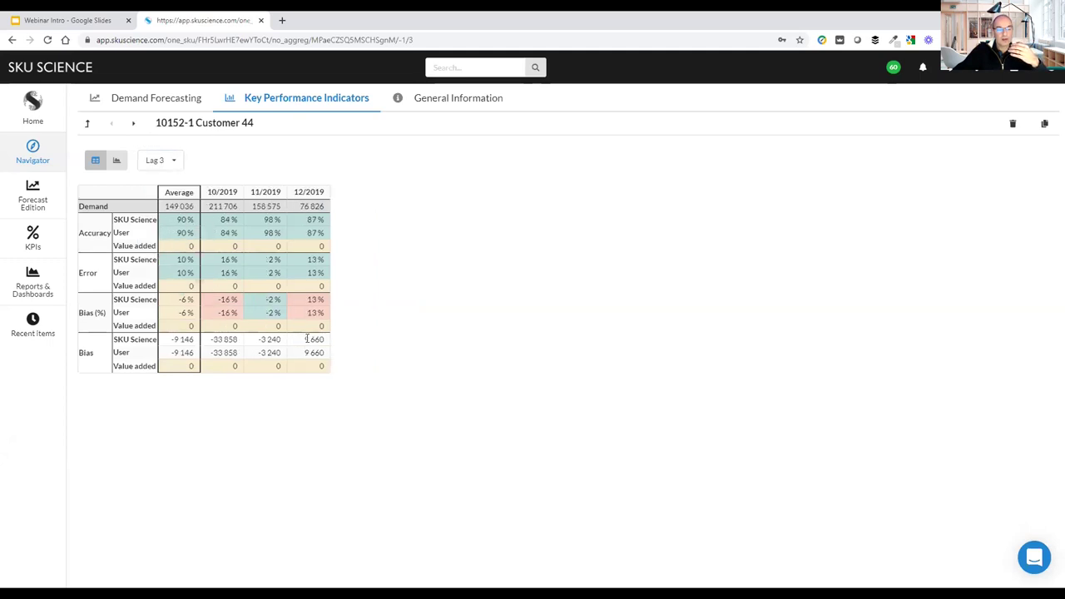
{"action": "left_click", "coordinate": [162, 162]}
{"action": "left_click", "coordinate": [164, 264]}
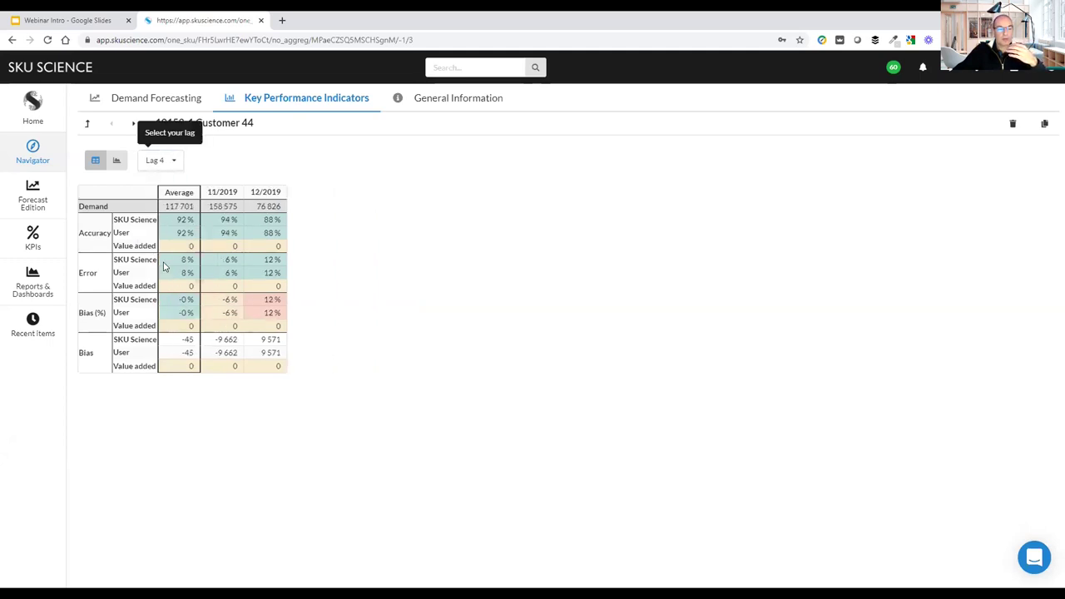
{"action": "left_click", "coordinate": [163, 165]}
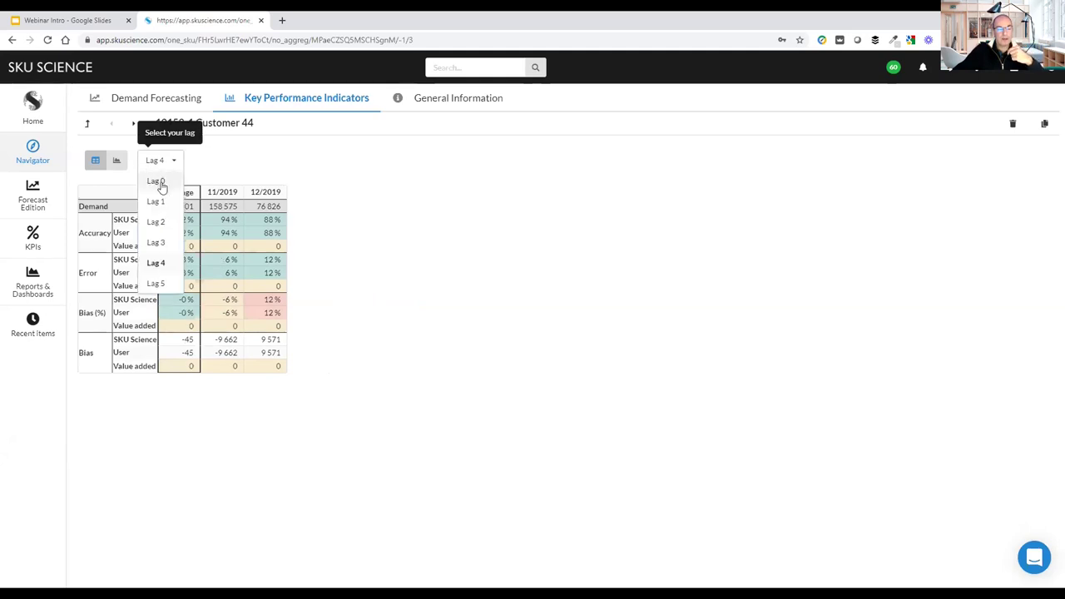
{"action": "left_click", "coordinate": [162, 184]}
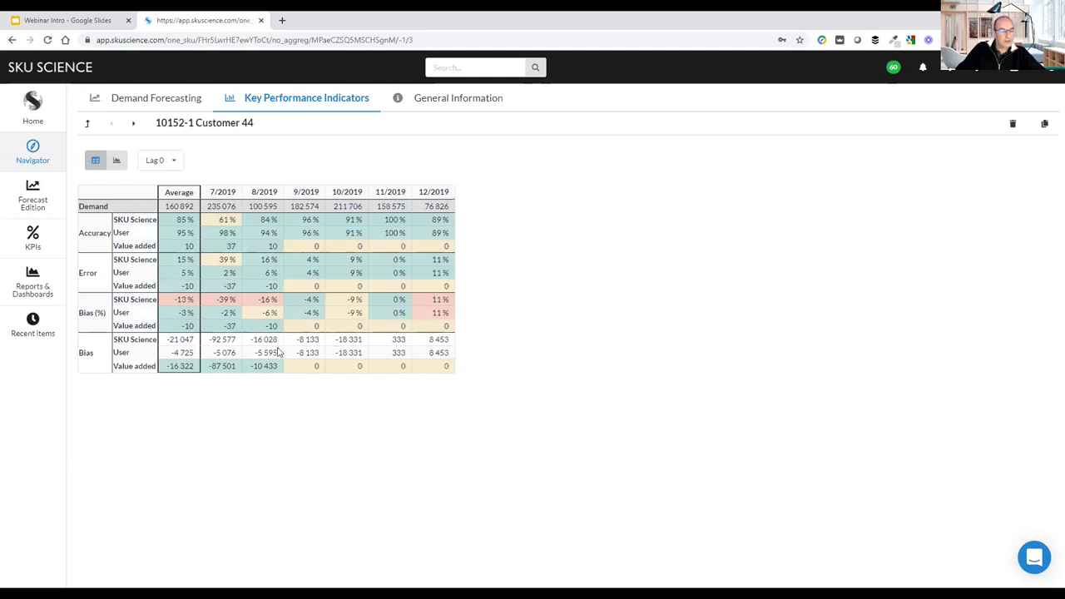
- Examine the Bias (%) and Error rows of the Lag 0 KPI table
{"action": "left_click_drag", "start_coordinate": [80, 312], "coordinate": [106, 313]}
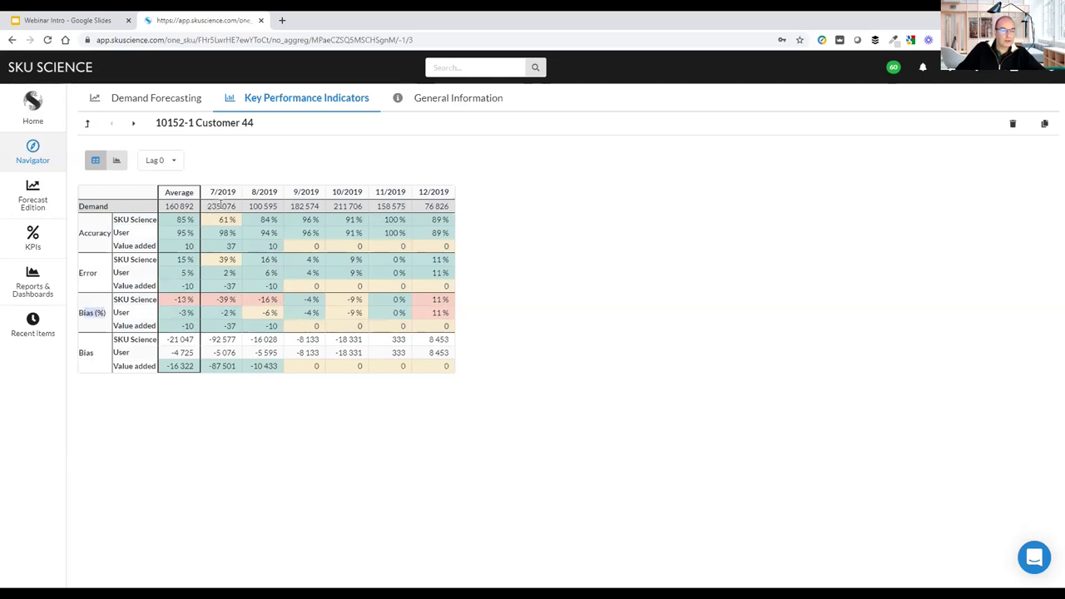
{"action": "left_click", "coordinate": [96, 273]}
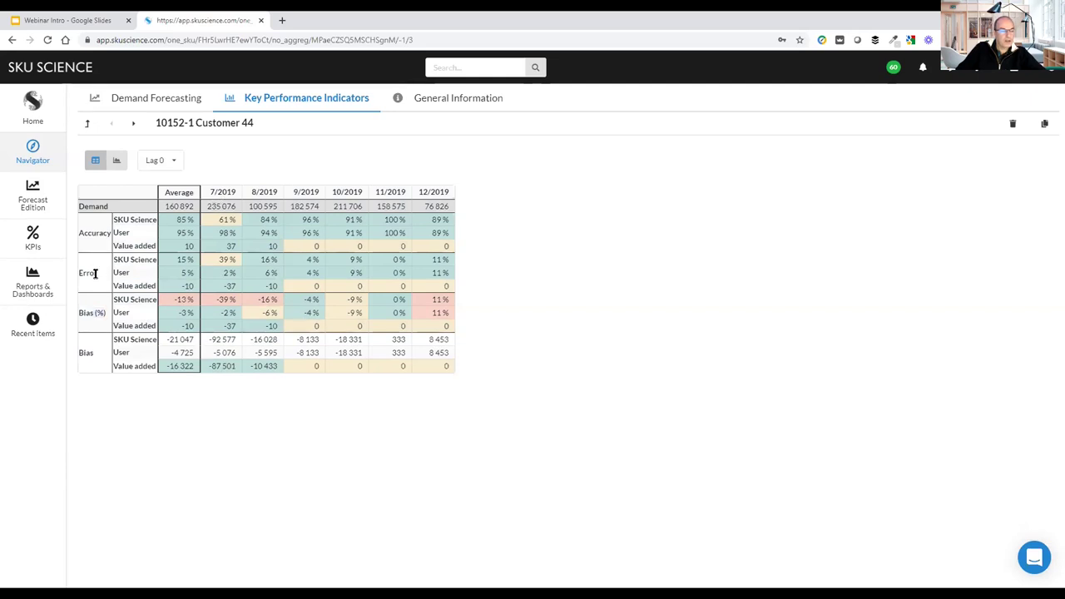
{"action": "left_click_drag", "start_coordinate": [96, 273], "coordinate": [84, 269]}
{"action": "left_click", "coordinate": [86, 278]}
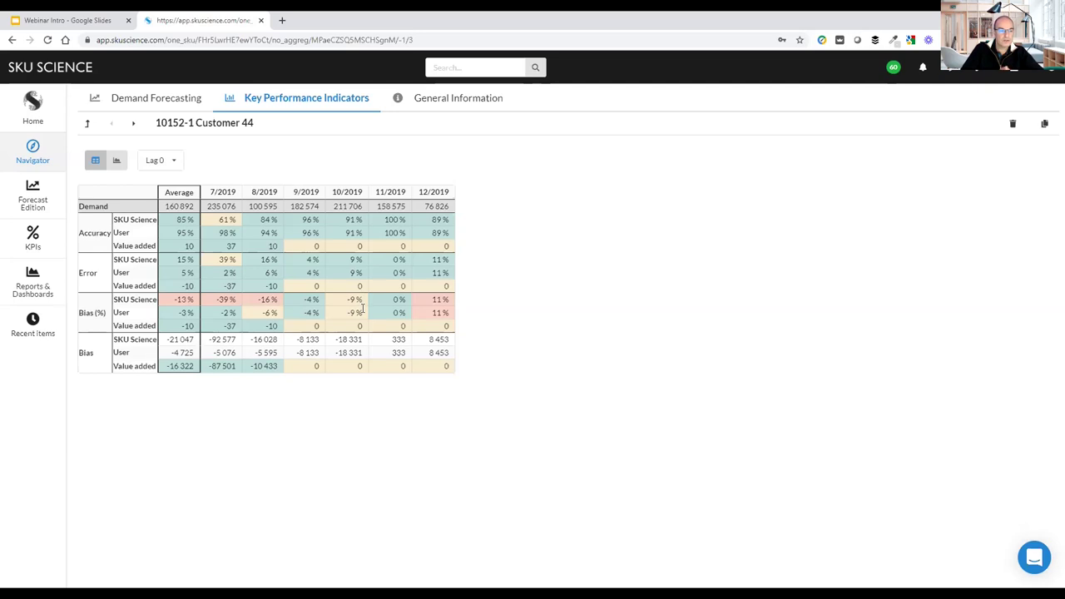
- Display the KPI error and bias thresholds in the account's rule parameters
{"action": "left_click", "coordinate": [980, 78]}
{"action": "left_click", "coordinate": [953, 109]}
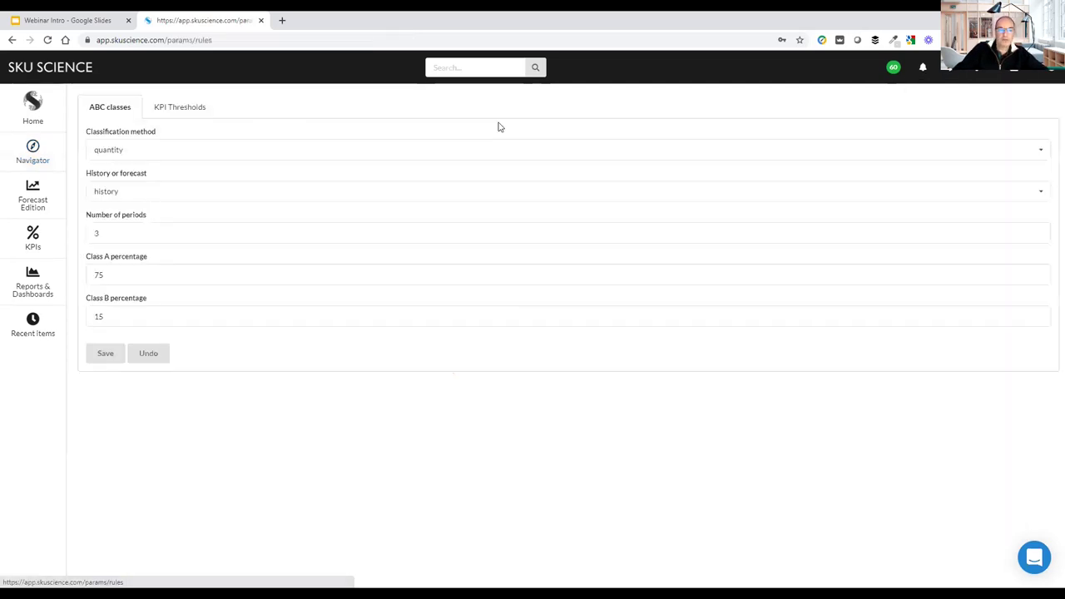
{"action": "left_click", "coordinate": [185, 109]}
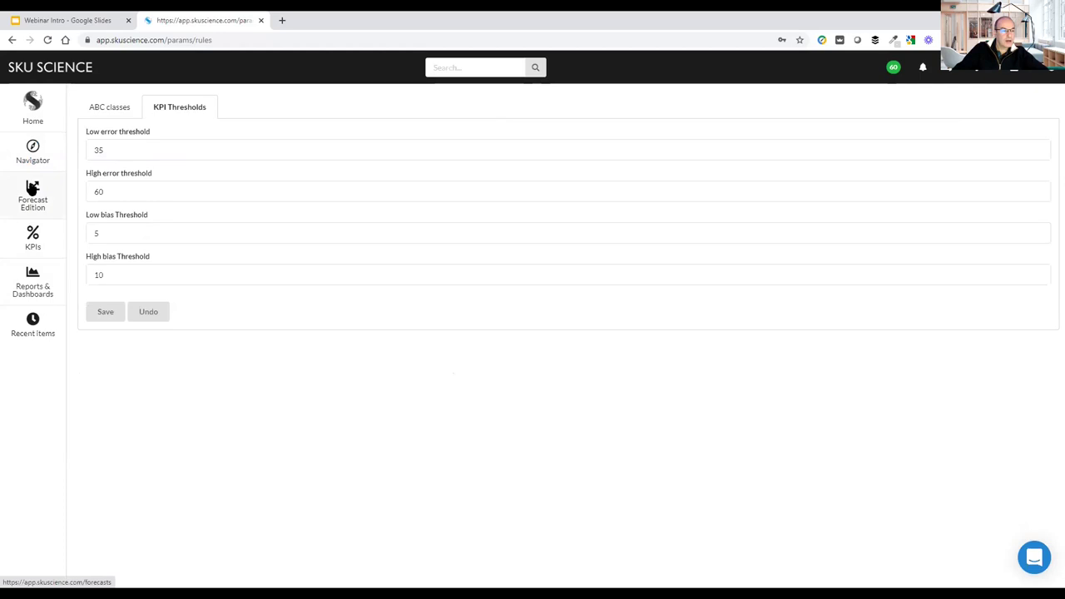
- Reopen the Taiwan SKU of part 10152-1 and chart its Error (%) at Lag 0
{"action": "left_click", "coordinate": [30, 158]}
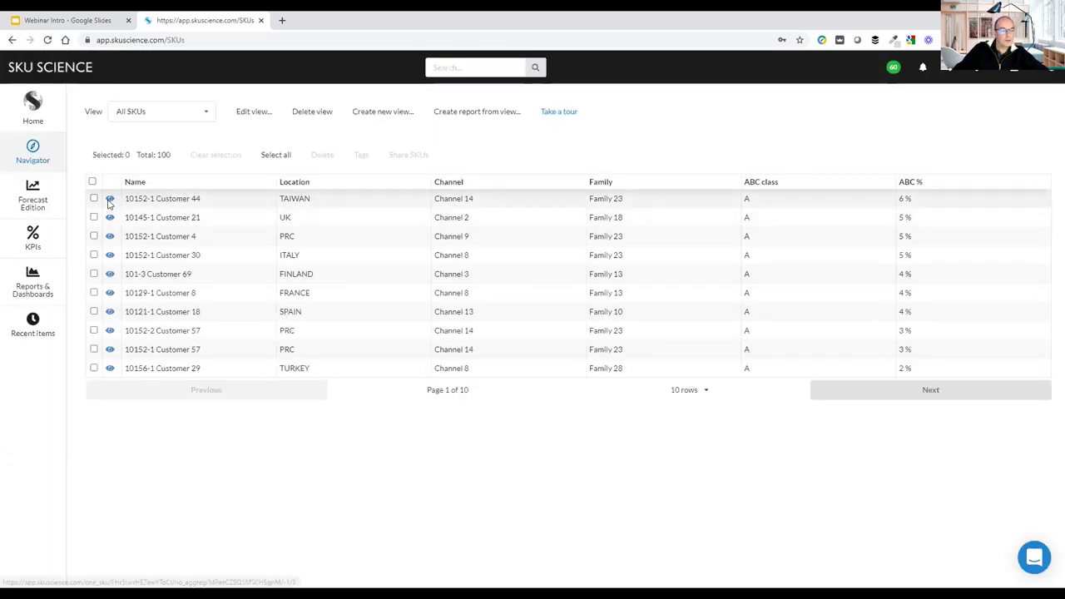
{"action": "left_click", "coordinate": [109, 200]}
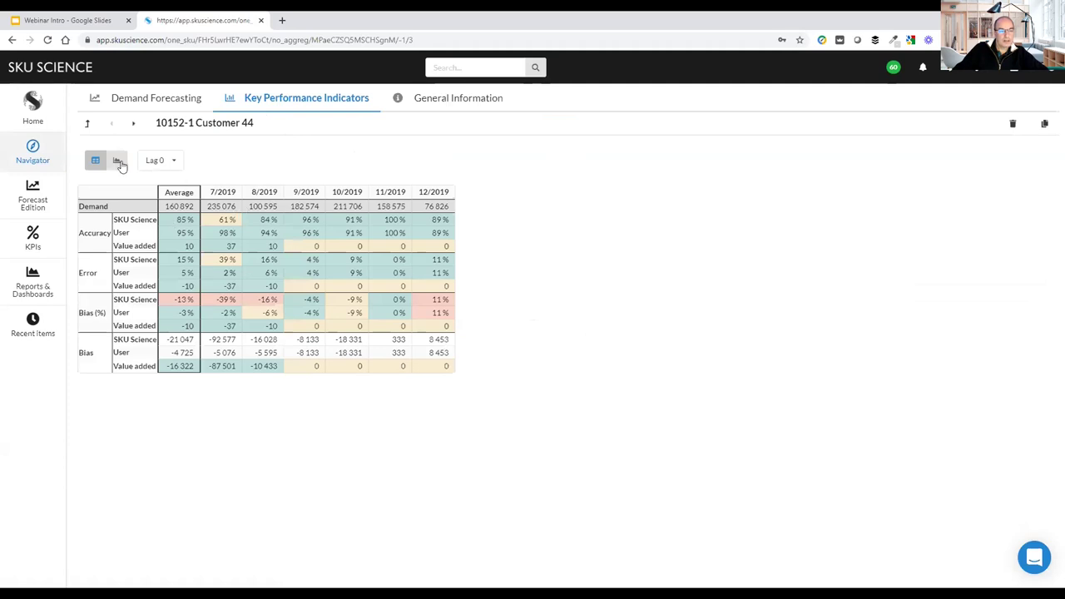
{"action": "left_click", "coordinate": [119, 163]}
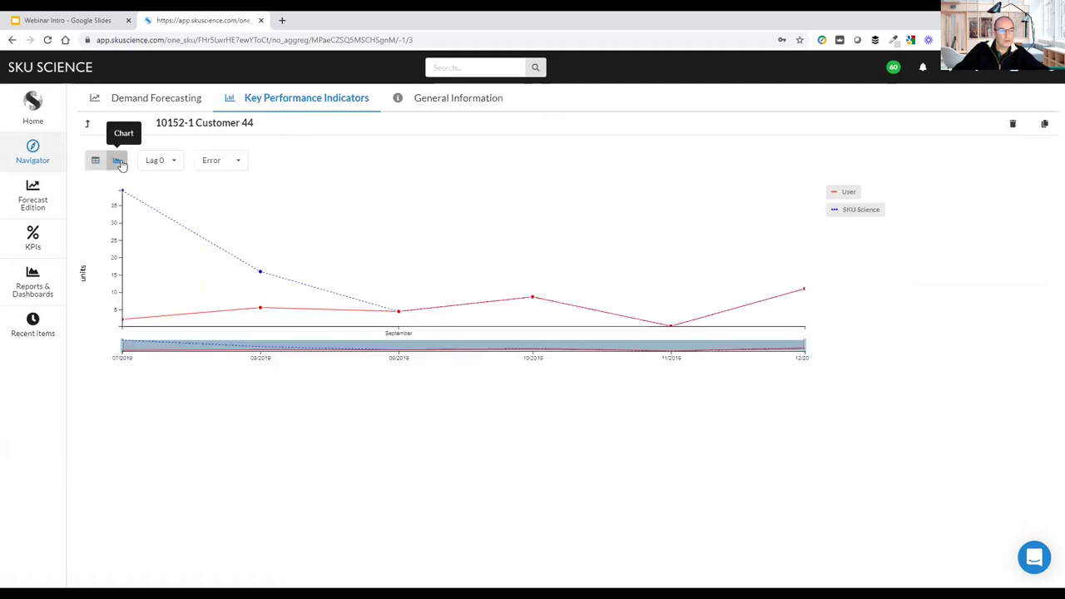
{"action": "left_click", "coordinate": [218, 161]}
{"action": "left_click", "coordinate": [220, 207]}
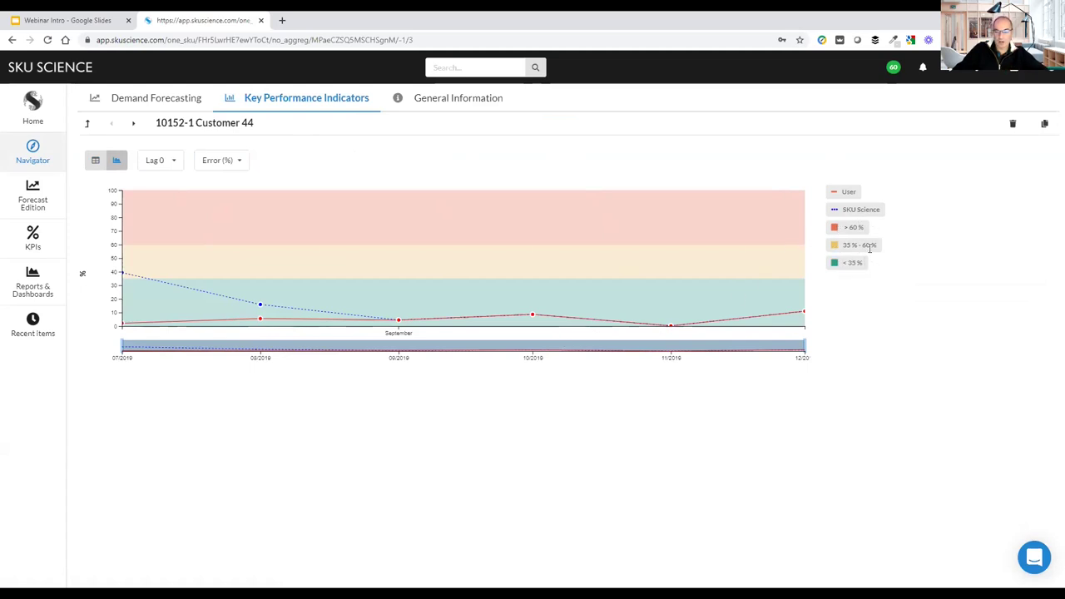
- Return to the KPI table and examine the Bias value added and the SKU Science and User bias for 12/2019 and 7/2019
{"action": "left_click", "coordinate": [96, 161]}
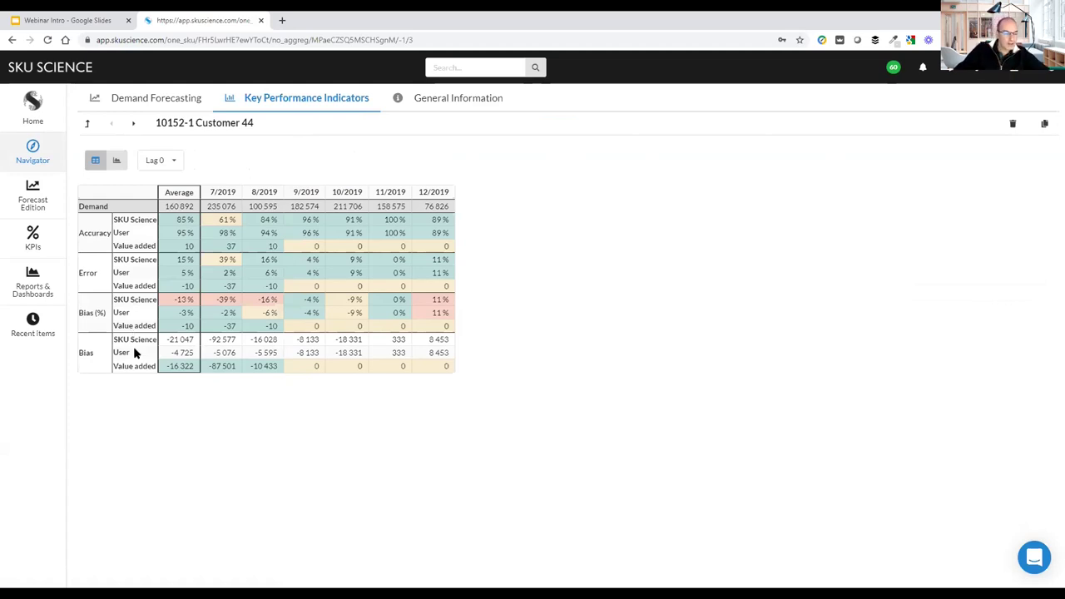
{"action": "left_click_drag", "start_coordinate": [114, 367], "coordinate": [154, 367]}
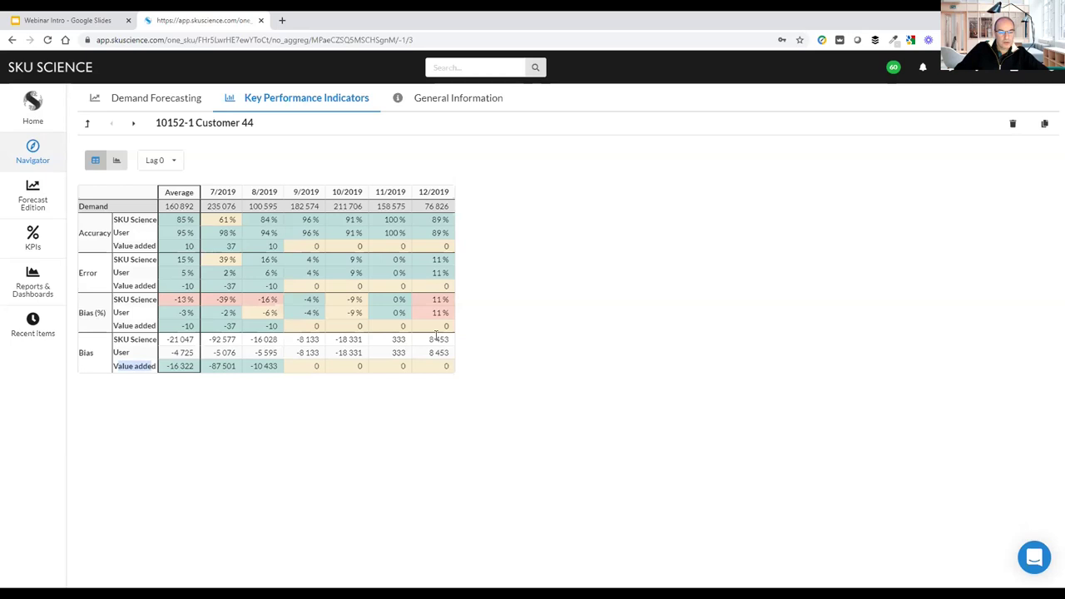
{"action": "left_click_drag", "start_coordinate": [429, 341], "coordinate": [451, 341]}
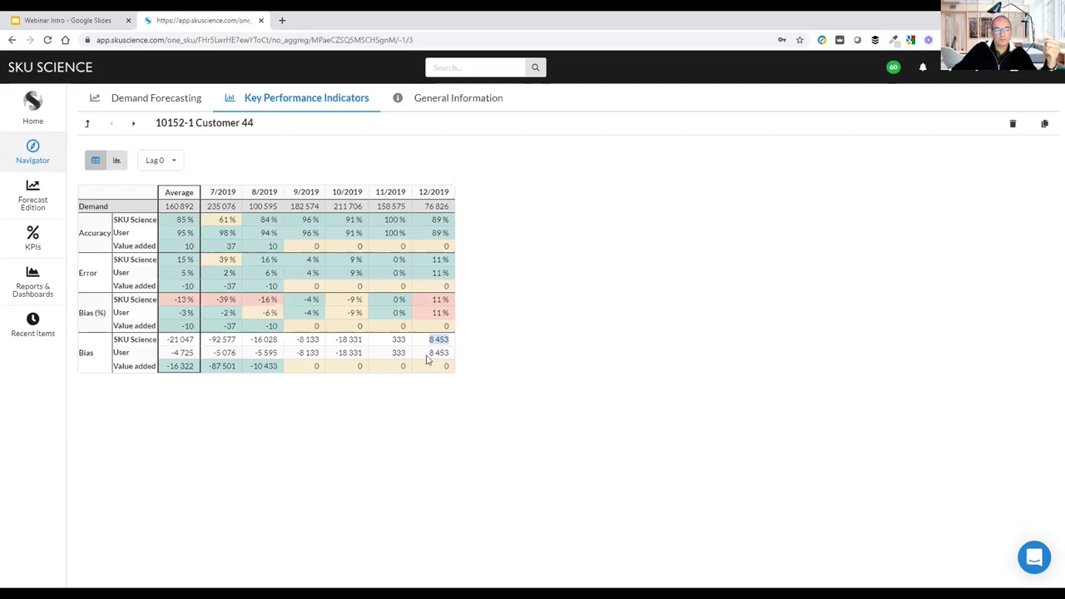
{"action": "left_click_drag", "start_coordinate": [430, 356], "coordinate": [451, 356]}
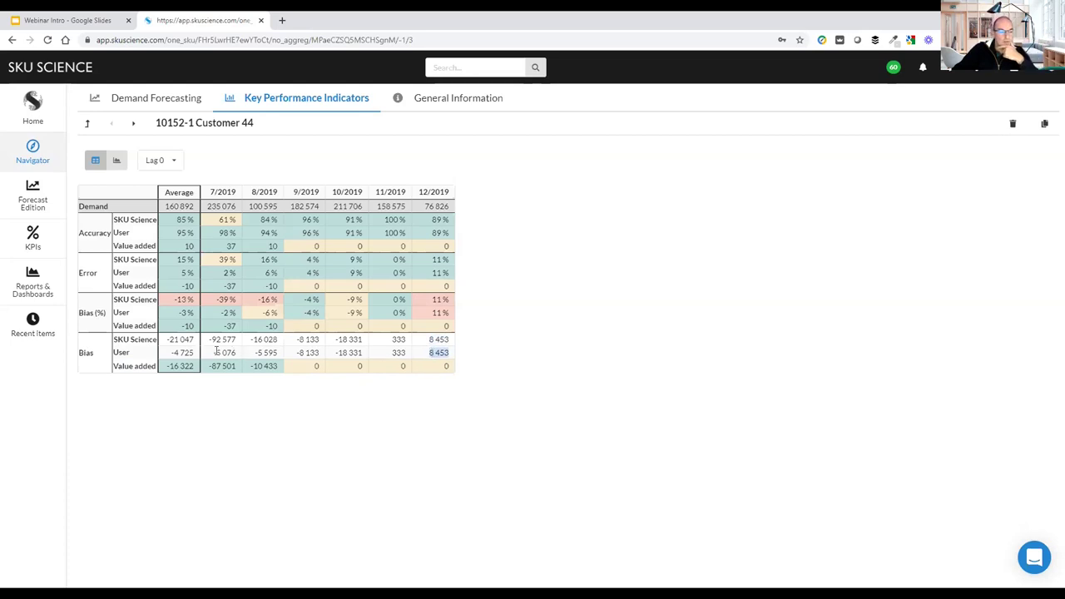
{"action": "left_click_drag", "start_coordinate": [215, 353], "coordinate": [242, 353]}
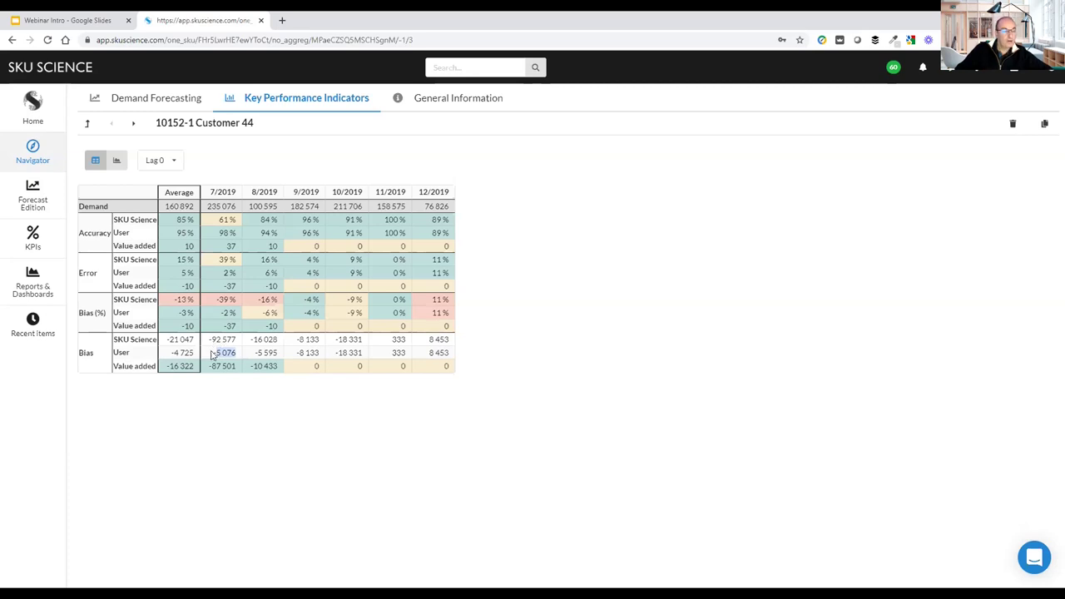
{"action": "left_click_drag", "start_coordinate": [210, 340], "coordinate": [237, 367]}
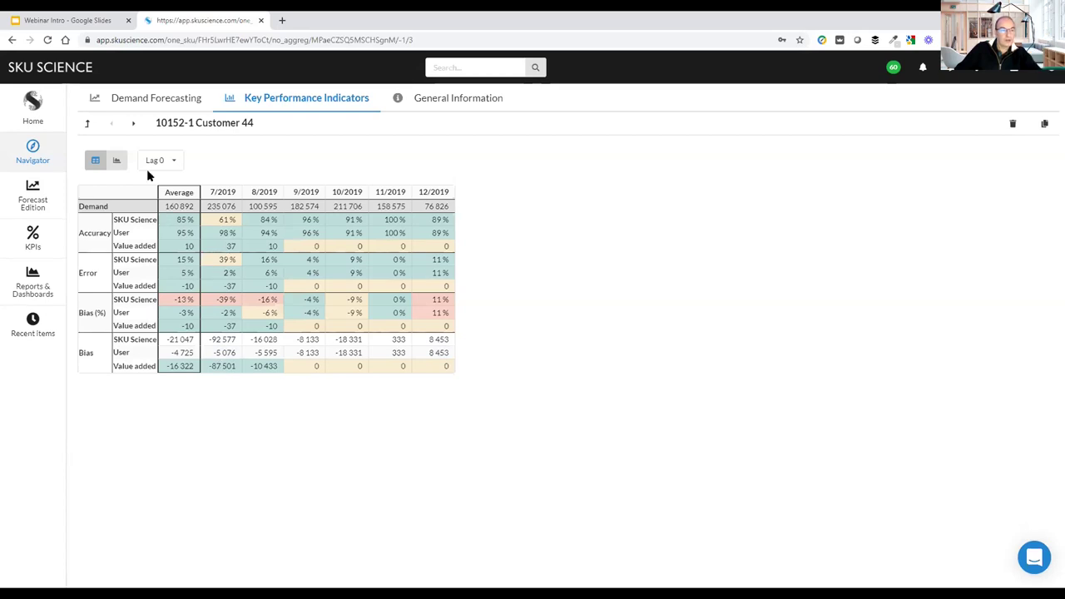
- Display the KPIs of the next SKU, part 10145-1, and examine its 7/2019 SKU Science bias and value added
{"action": "left_click", "coordinate": [138, 124]}
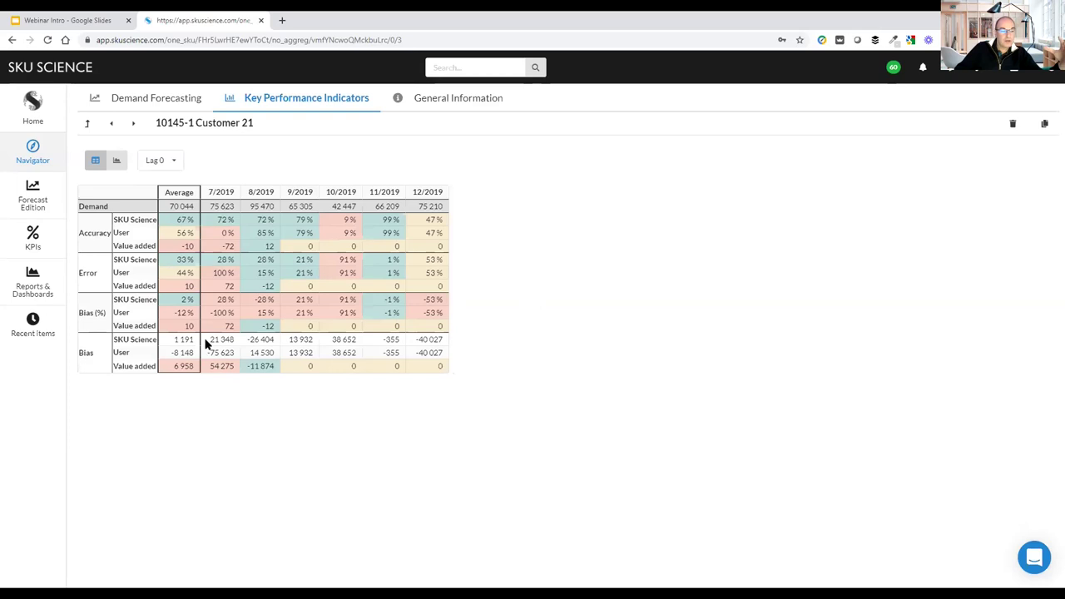
{"action": "double_click", "coordinate": [215, 341]}
{"action": "left_click", "coordinate": [209, 365]}
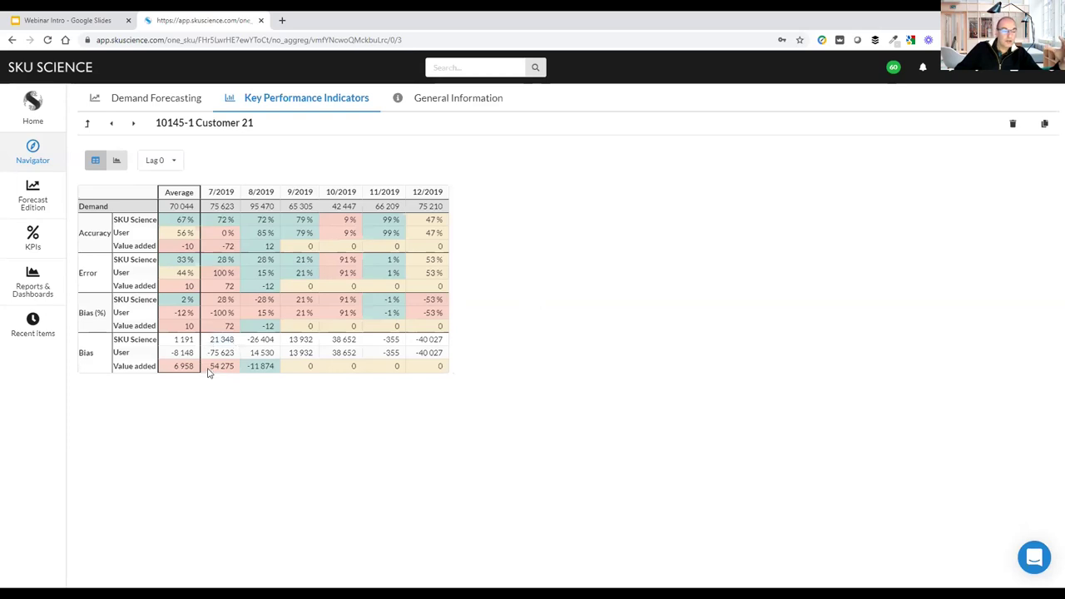
{"action": "left_click_drag", "start_coordinate": [227, 366], "coordinate": [214, 373]}
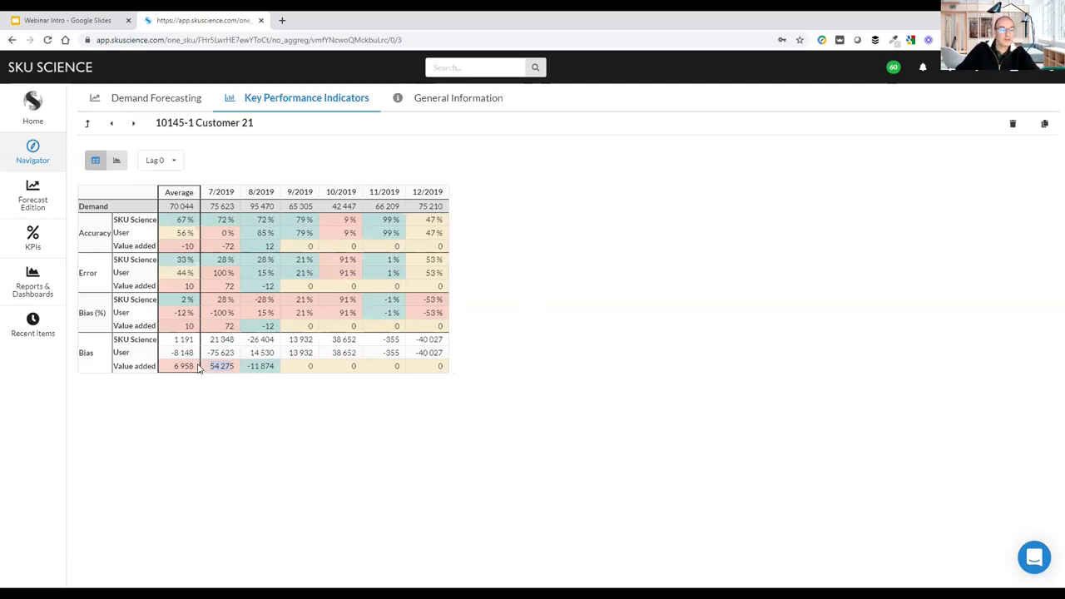
- Show the KPIs of part 10145-1 at Lag 1 and Lag 2, and return to Lag 0
{"action": "left_click", "coordinate": [157, 160]}
{"action": "left_click", "coordinate": [153, 201]}
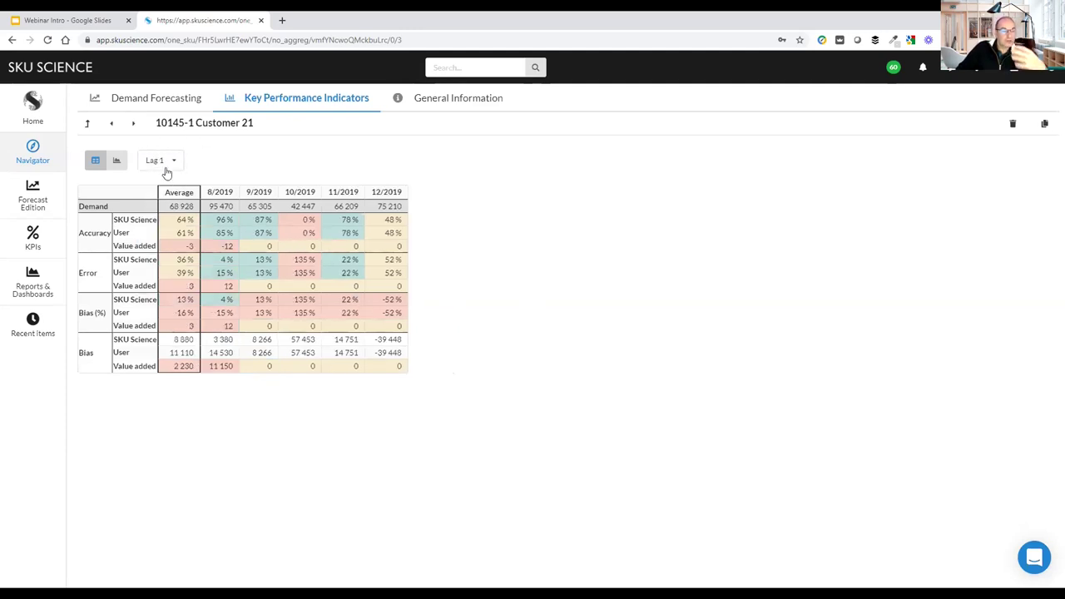
{"action": "left_click", "coordinate": [162, 165]}
{"action": "left_click", "coordinate": [157, 223]}
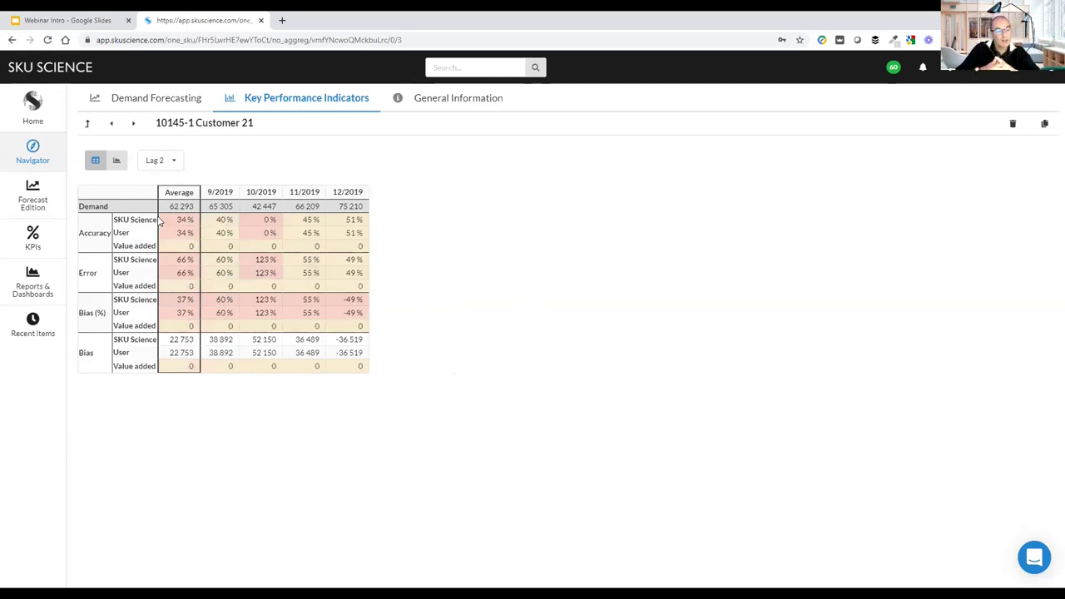
{"action": "left_click", "coordinate": [177, 163]}
{"action": "left_click", "coordinate": [160, 182]}
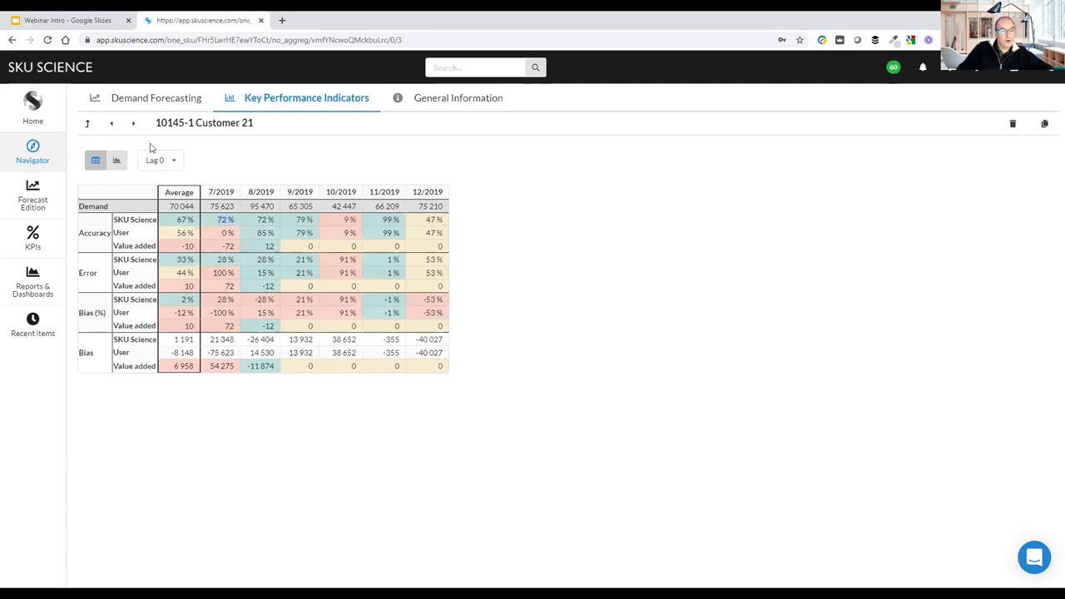
- Aggregate the overall KPI list by Customer and sort it by ABC % in descending order
{"action": "left_click", "coordinate": [25, 159]}
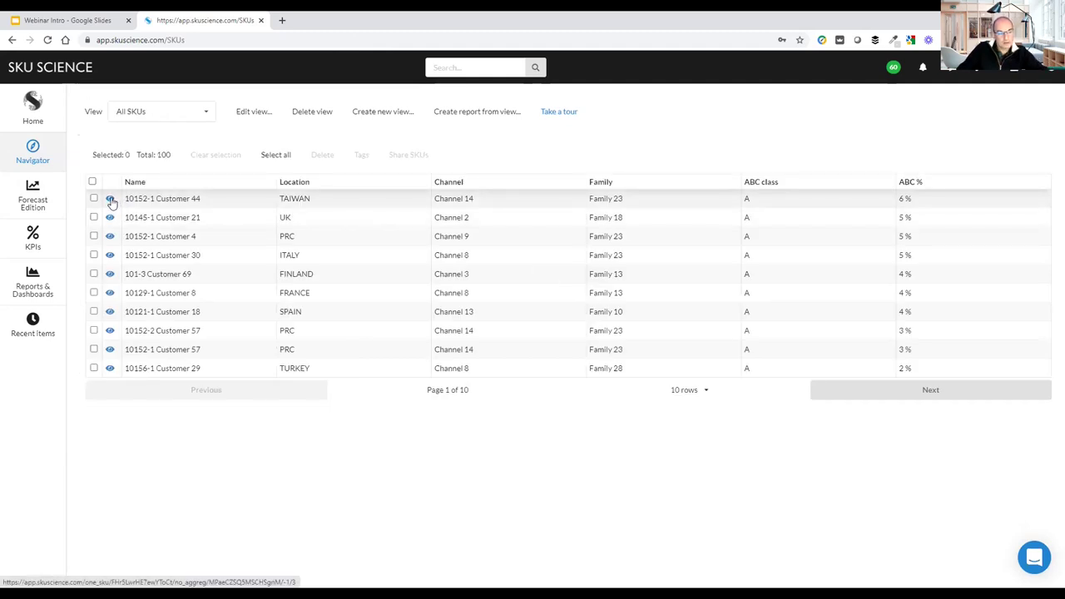
{"action": "left_click", "coordinate": [14, 240]}
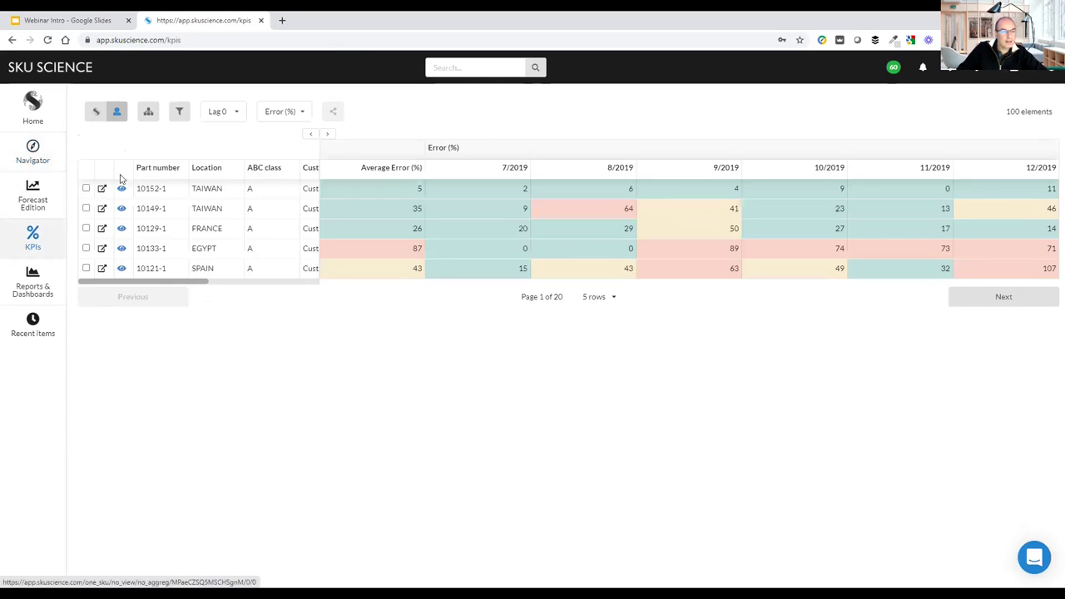
{"action": "left_click", "coordinate": [149, 110]}
{"action": "left_click", "coordinate": [289, 109]}
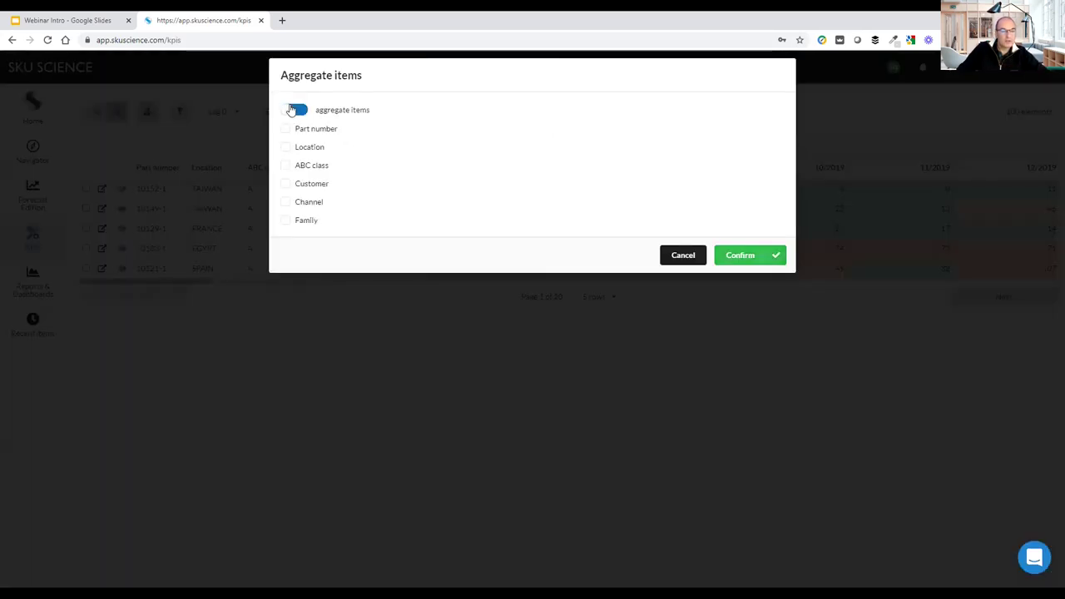
{"action": "left_click", "coordinate": [286, 184]}
{"action": "left_click", "coordinate": [740, 259]}
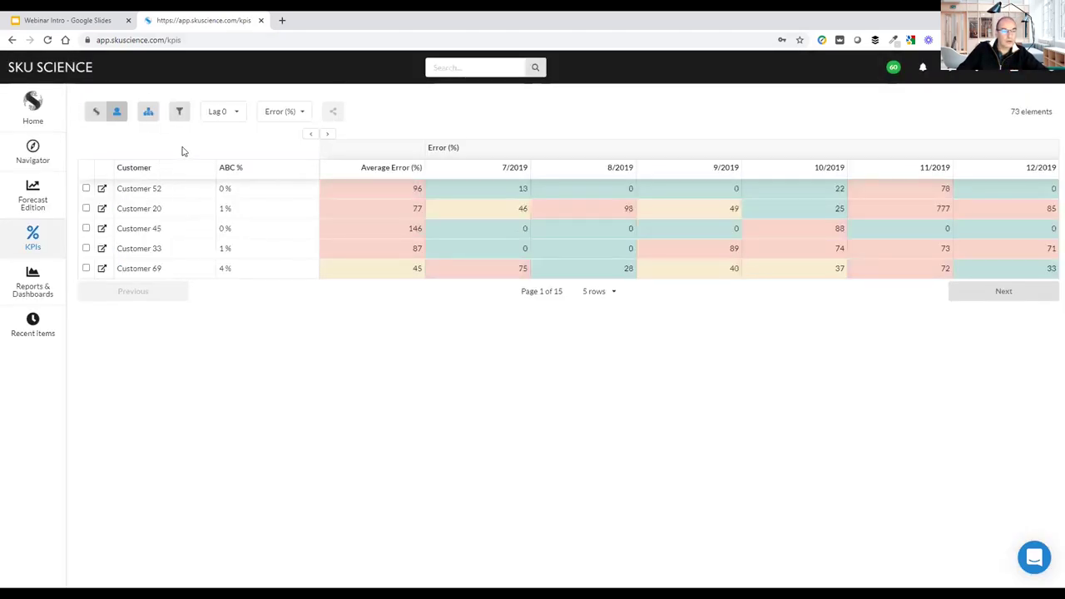
{"action": "left_click", "coordinate": [233, 169]}
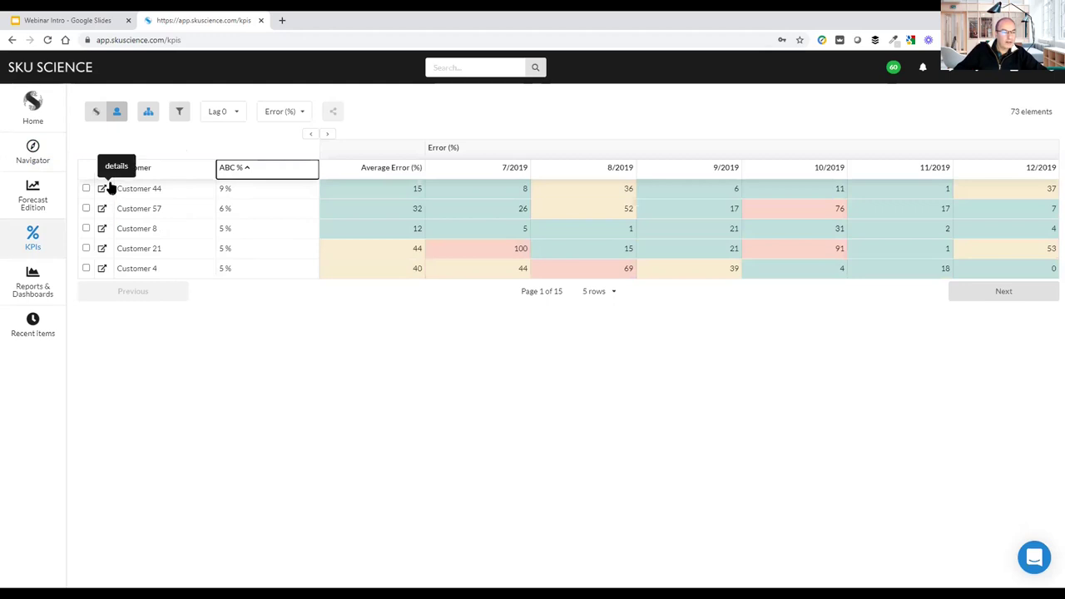
- Show the aggregated KPIs at Lag 1 and chart the Error (%) of the customer with the highest ABC %
{"action": "left_click", "coordinate": [213, 114]}
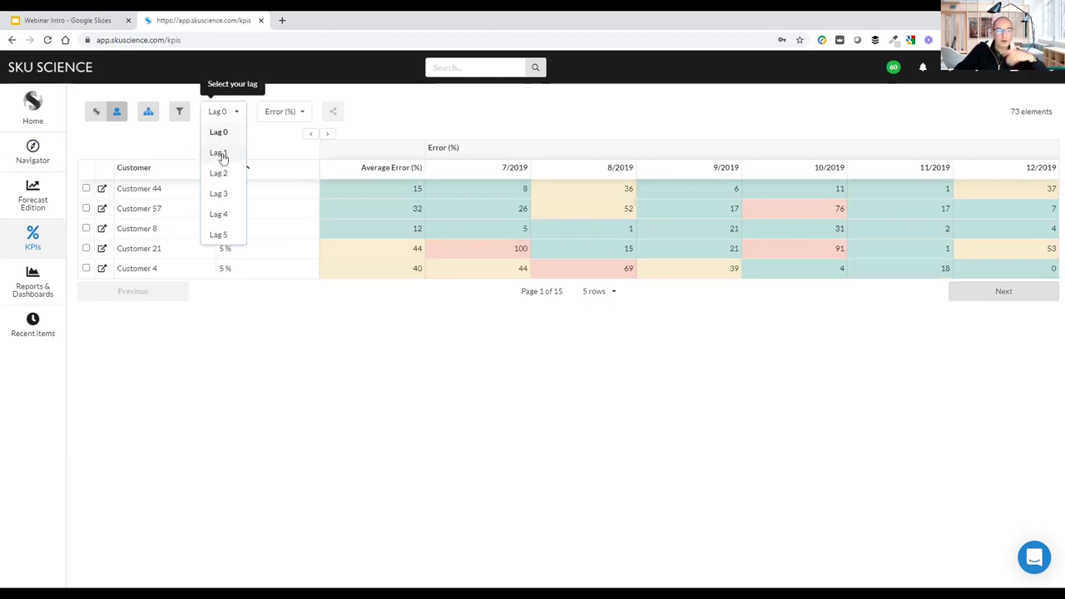
{"action": "left_click", "coordinate": [221, 155]}
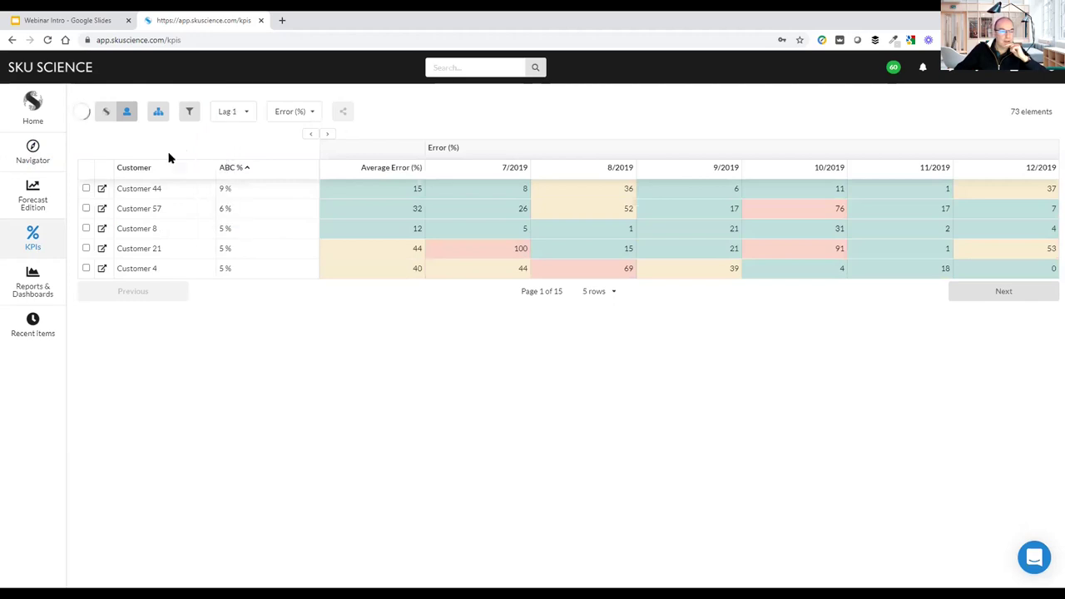
{"action": "left_click", "coordinate": [102, 189]}
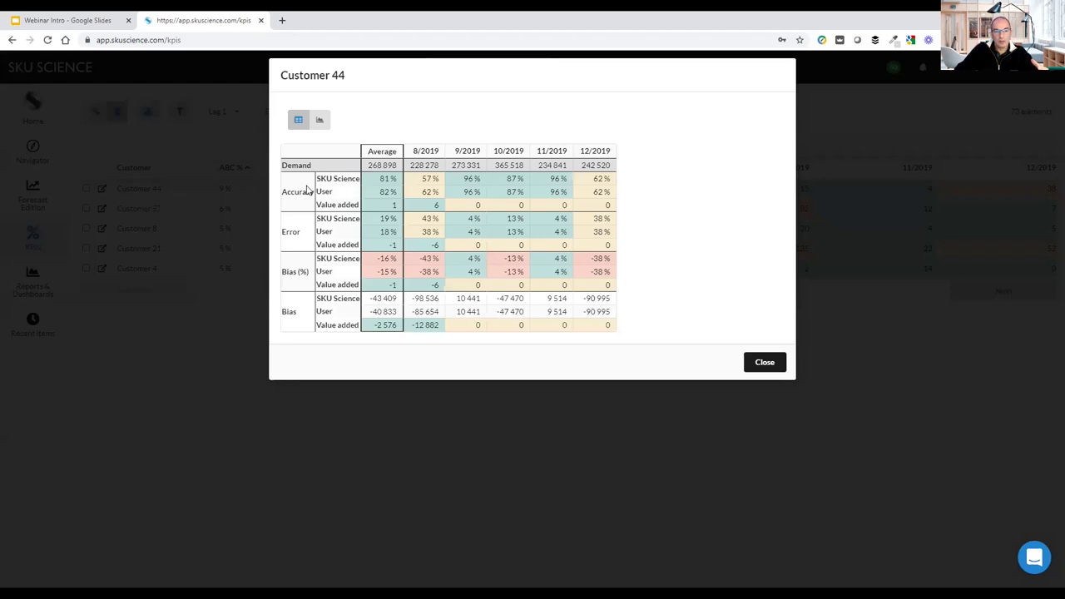
{"action": "left_click", "coordinate": [319, 120]}
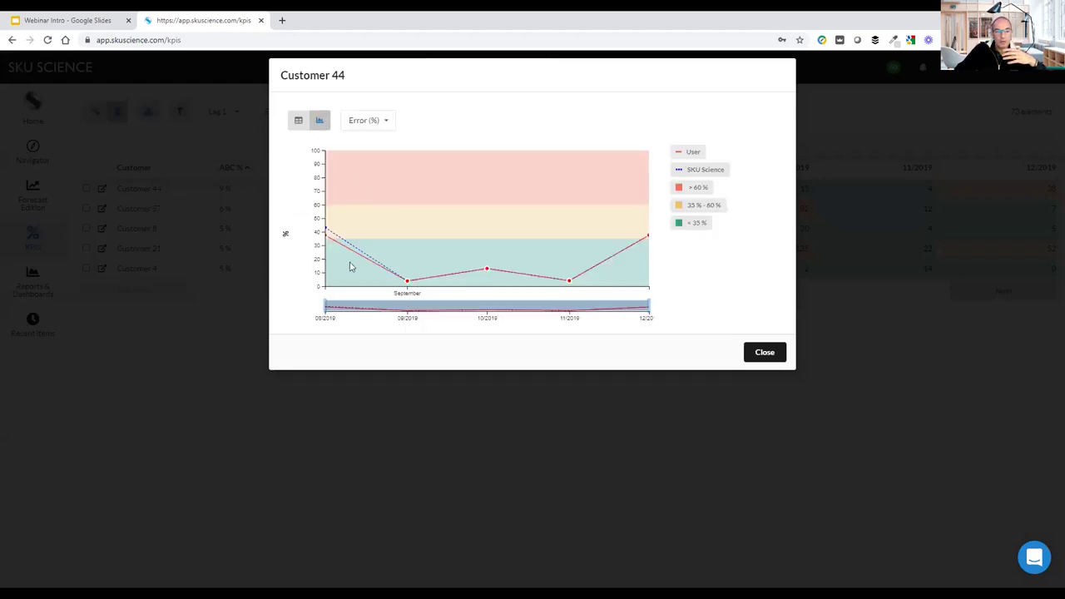
{"action": "mouse_move", "coordinate": [406, 283]}
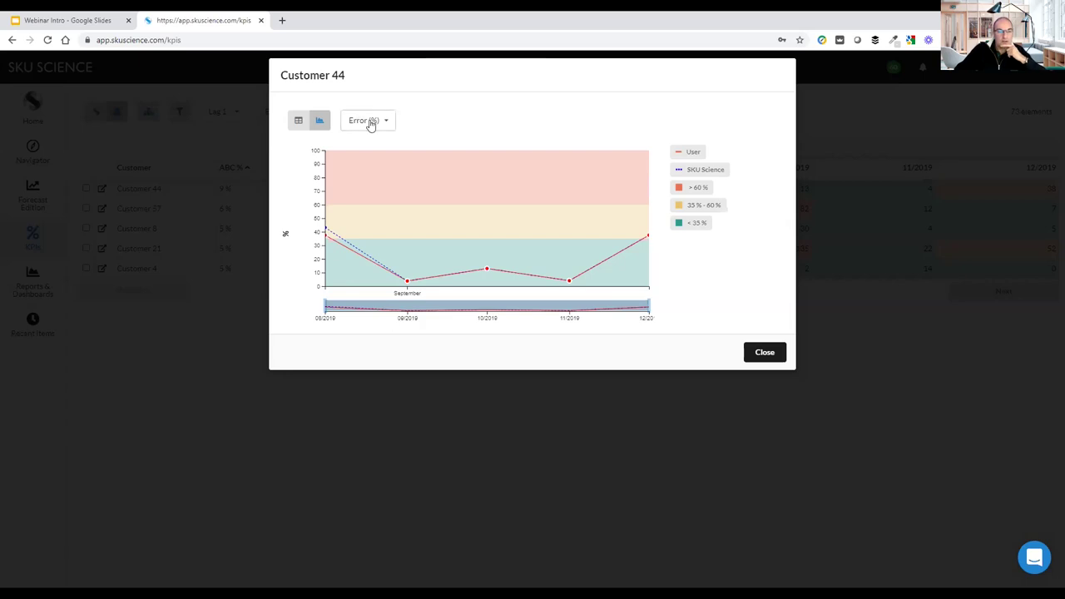
{"action": "left_click", "coordinate": [778, 354]}
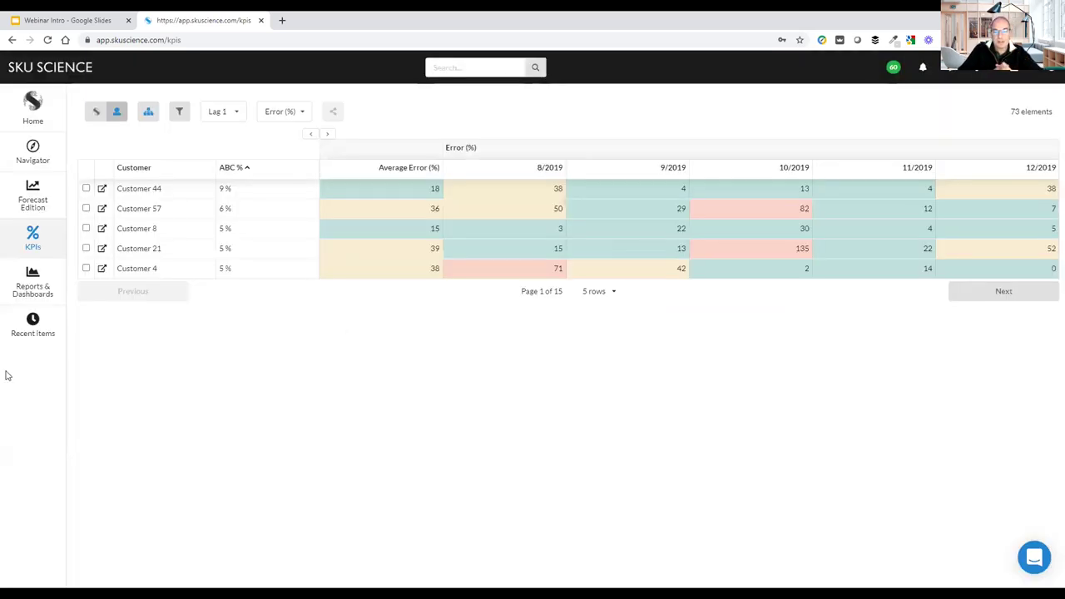
- Compare the Lag 1 Error (%) aggregated by Customer and Location together and by Location alone
{"action": "left_click", "coordinate": [148, 114]}
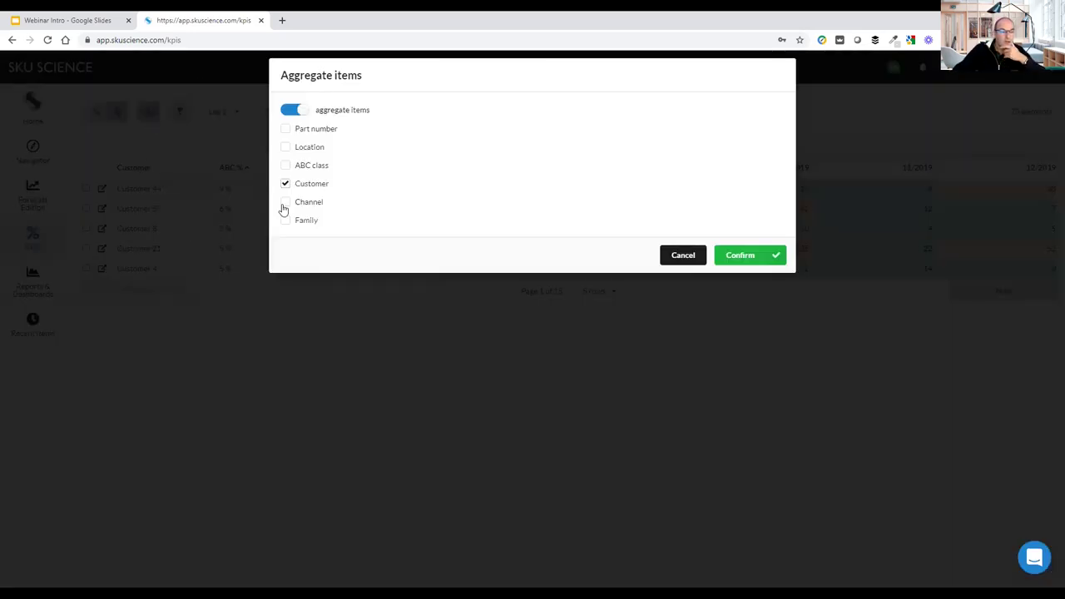
{"action": "left_click", "coordinate": [285, 147]}
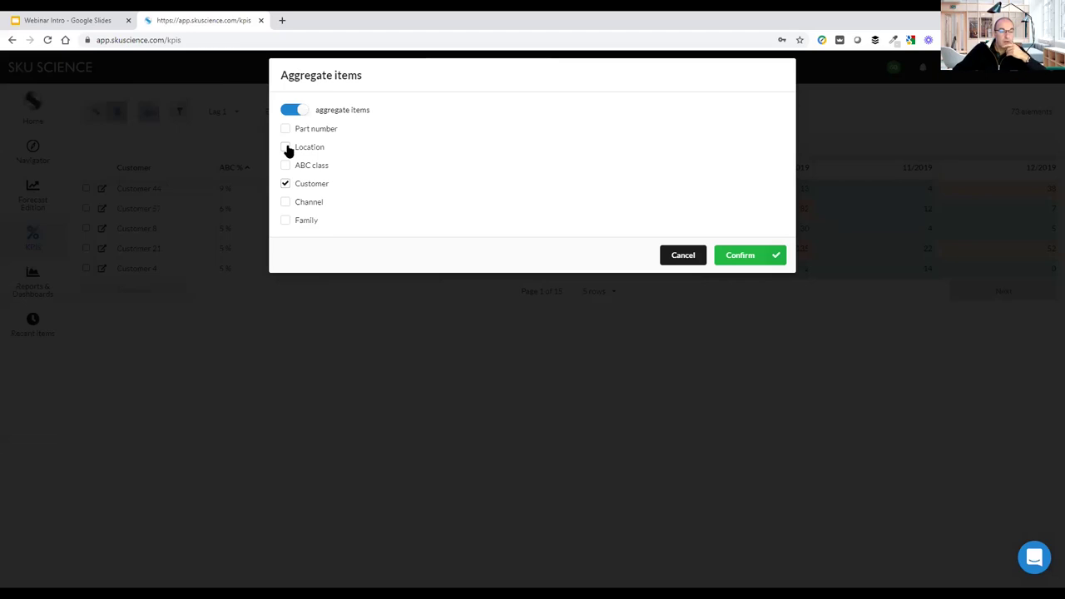
{"action": "left_click", "coordinate": [719, 256]}
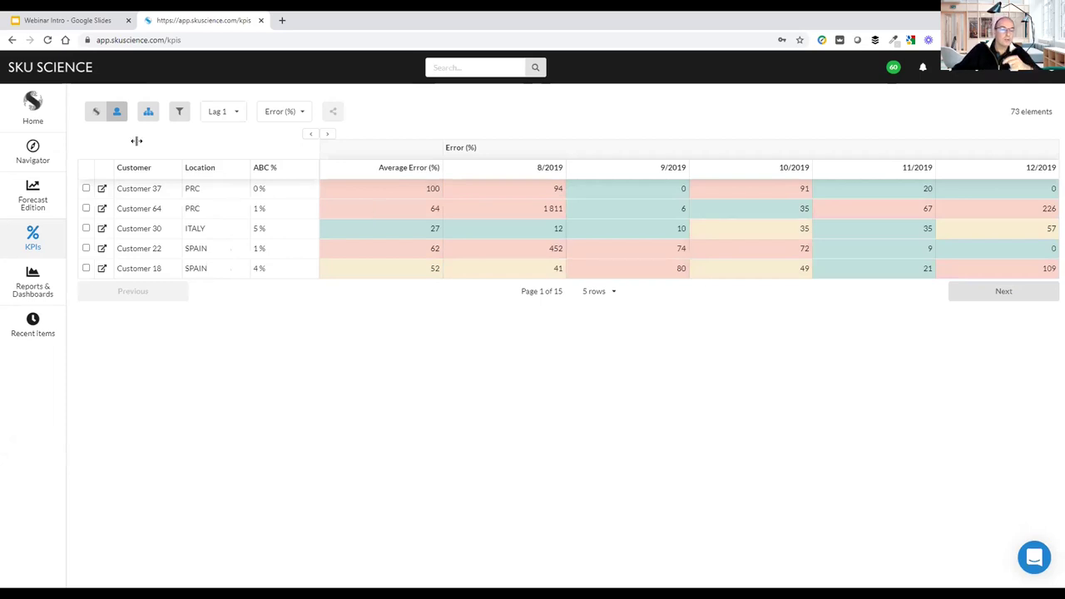
{"action": "left_click", "coordinate": [148, 111]}
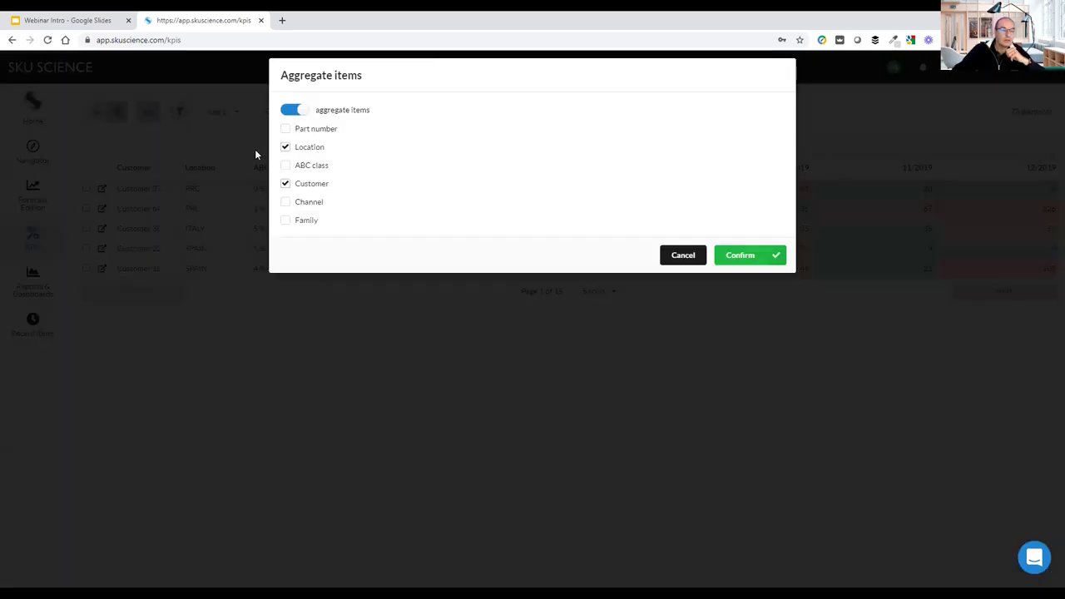
{"action": "left_click", "coordinate": [737, 256]}
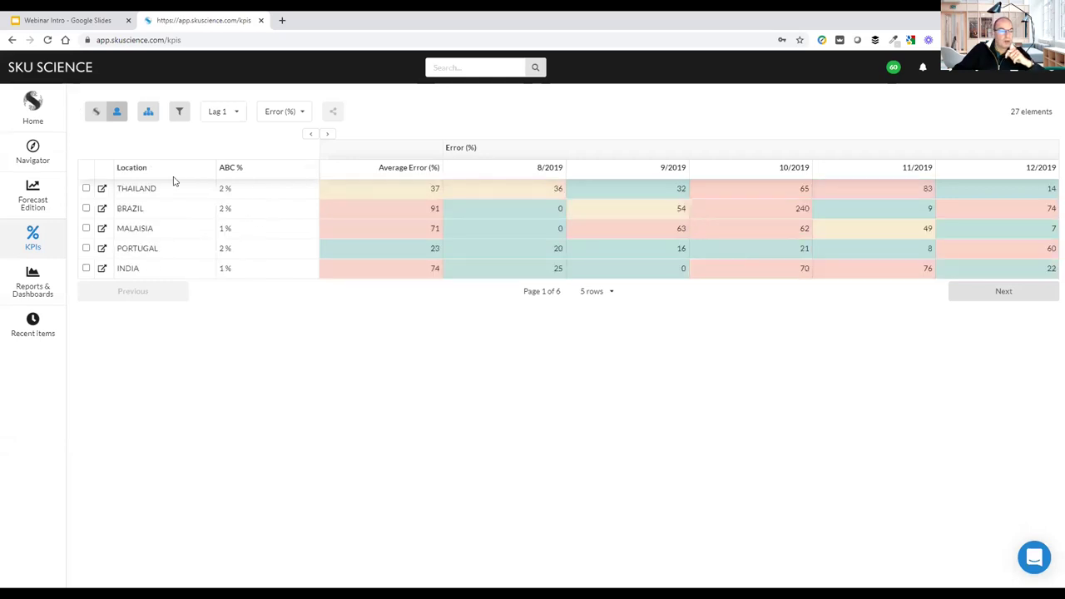
- Aggregate the KPIs by Part number only and sort them by ABC % in descending order
{"action": "left_click", "coordinate": [148, 112]}
{"action": "left_click", "coordinate": [286, 148]}
{"action": "left_click", "coordinate": [293, 109]}
{"action": "left_click", "coordinate": [285, 129]}
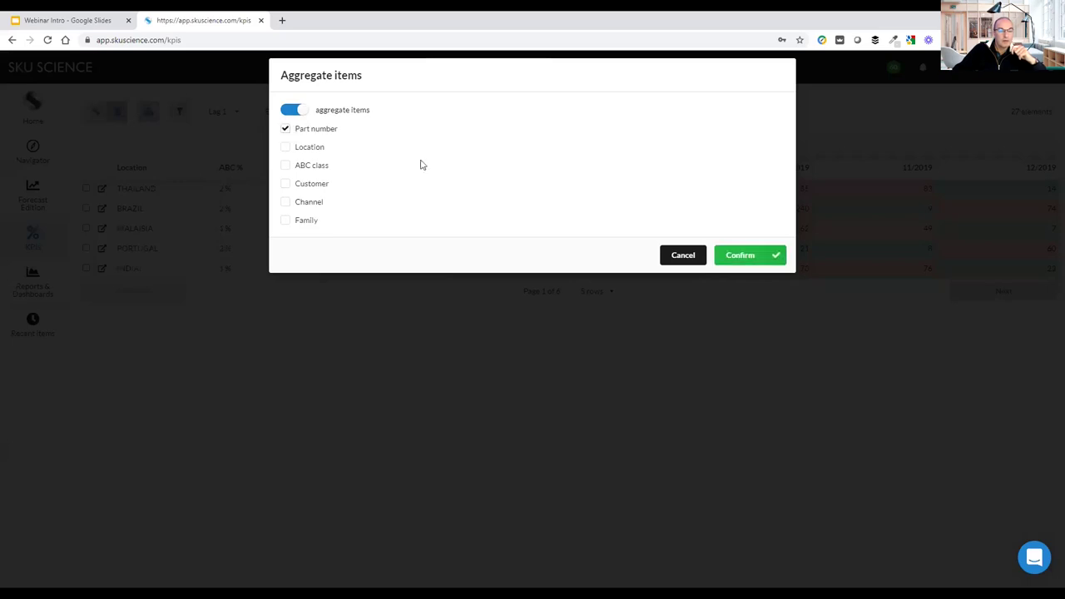
{"action": "left_click", "coordinate": [741, 254]}
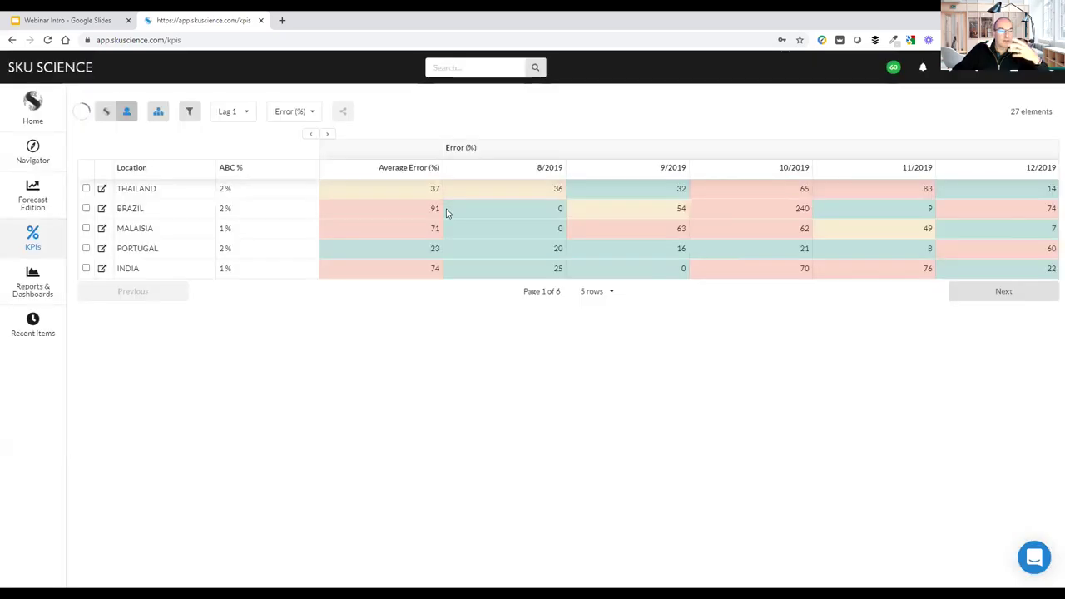
{"action": "left_click", "coordinate": [238, 169]}
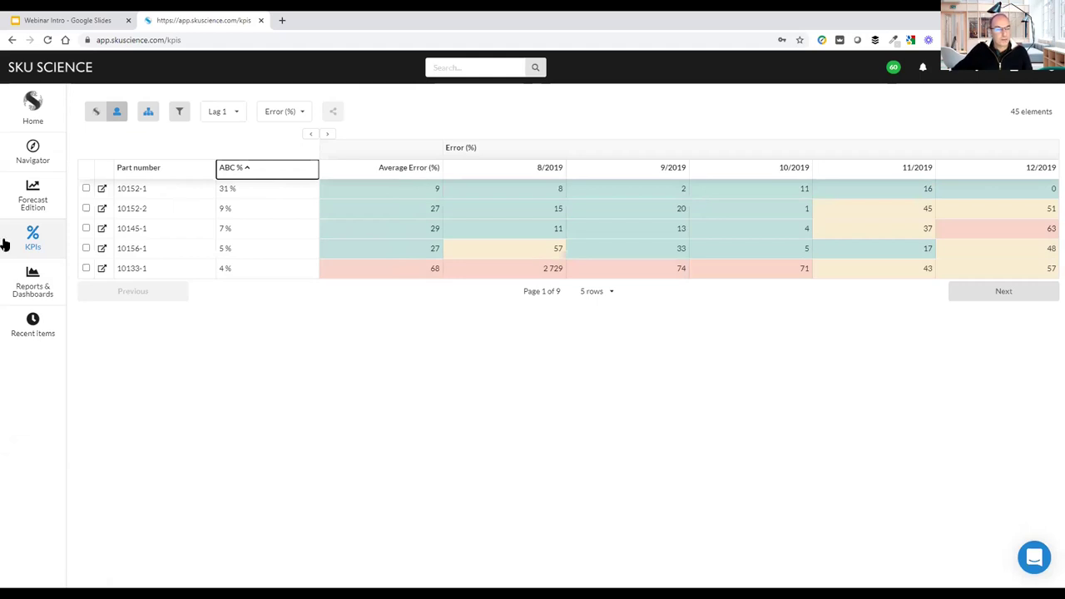
- Open the saved report "Forecasts - Part numbers Customers" and widen its Name column to read the full names
{"action": "left_click", "coordinate": [31, 289]}
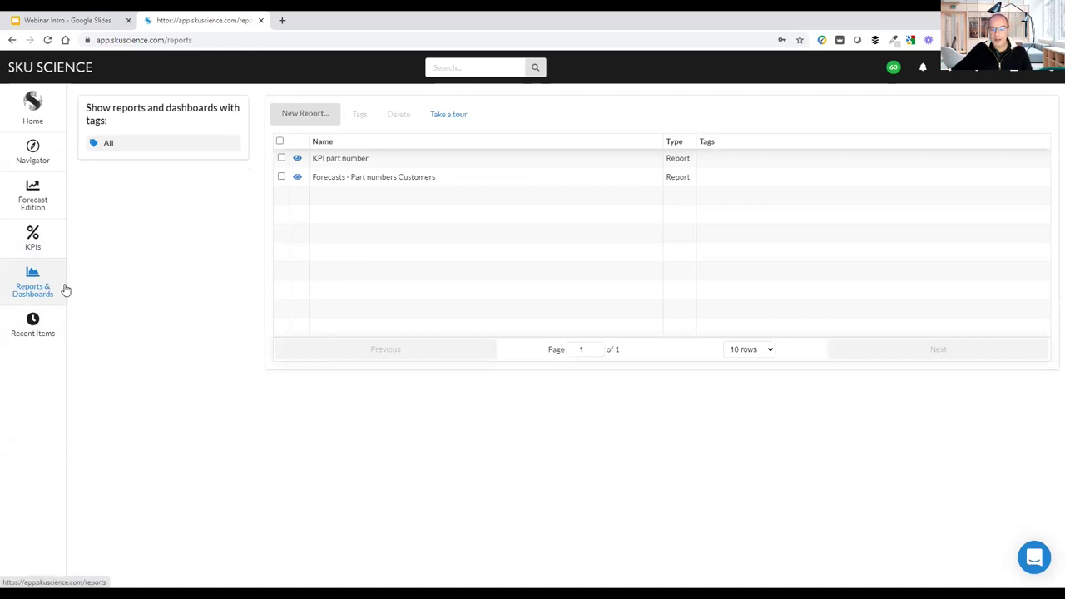
{"action": "left_click", "coordinate": [299, 178]}
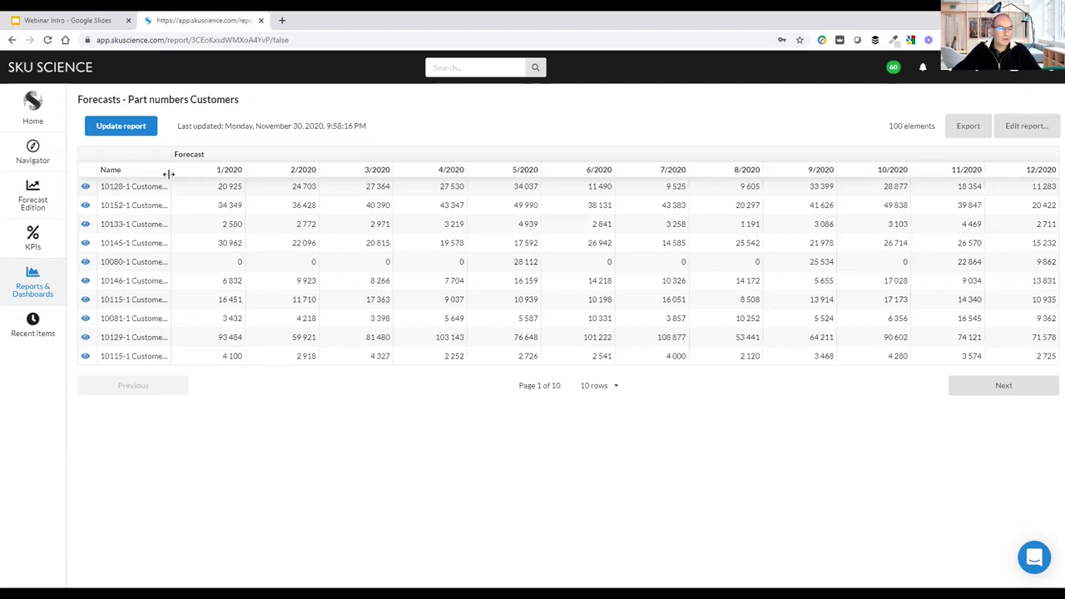
{"action": "left_click_drag", "start_coordinate": [169, 173], "coordinate": [223, 173]}
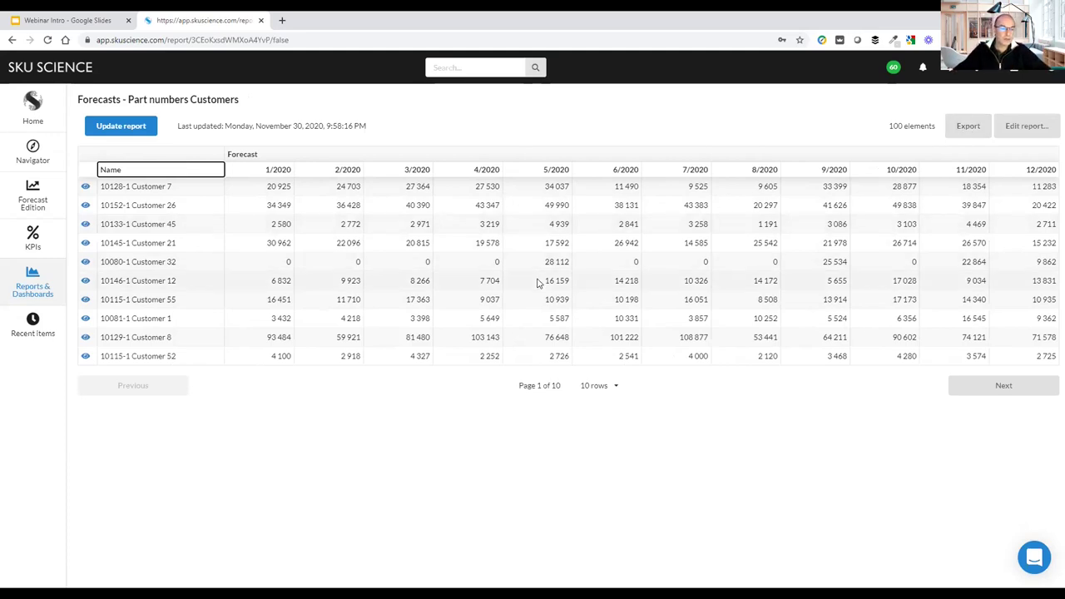
- Start a new report with Customer and Location fields, placing Location before Customer and removing the Description column
{"action": "left_click", "coordinate": [32, 287]}
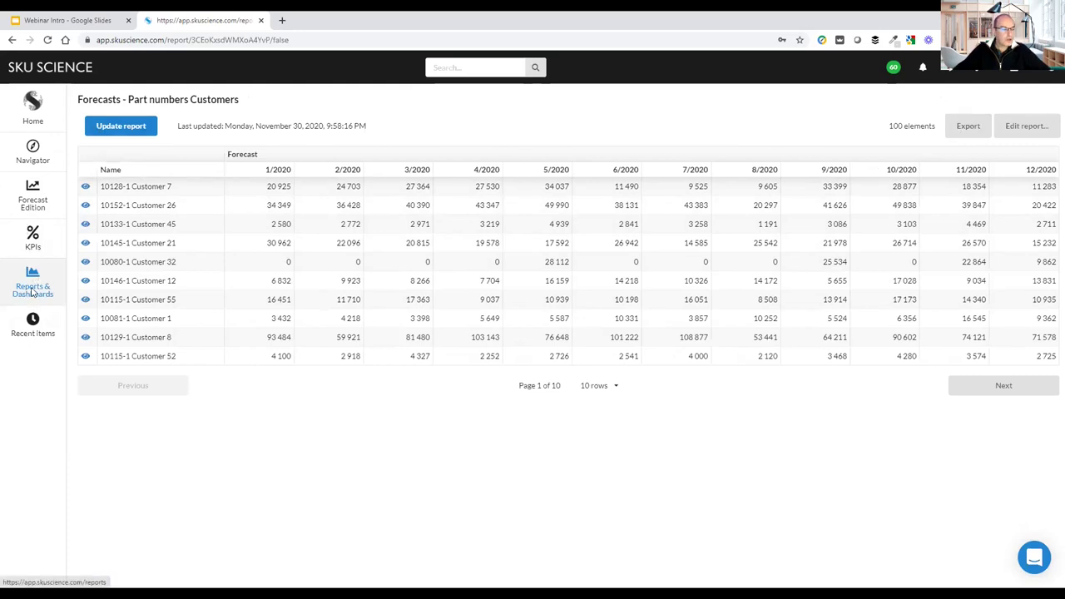
{"action": "left_click", "coordinate": [309, 117]}
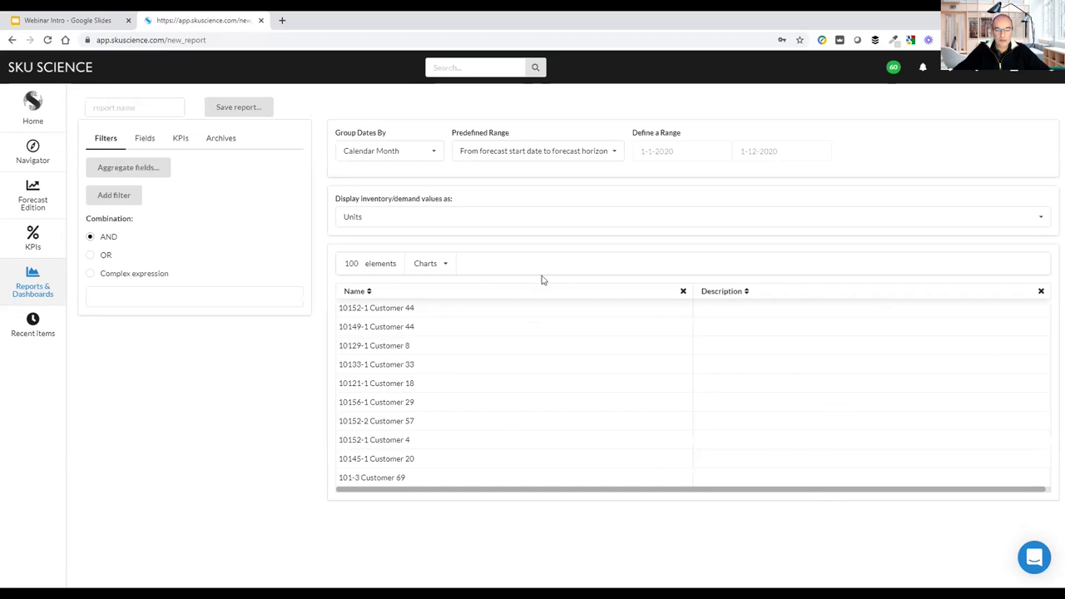
{"action": "left_click", "coordinate": [145, 143]}
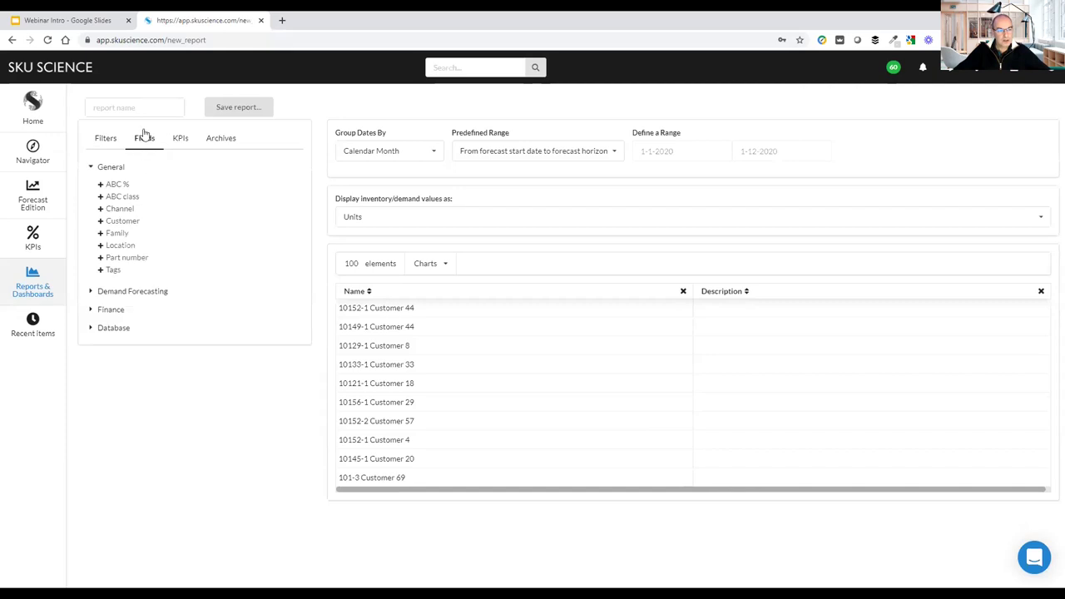
{"action": "left_click", "coordinate": [99, 221]}
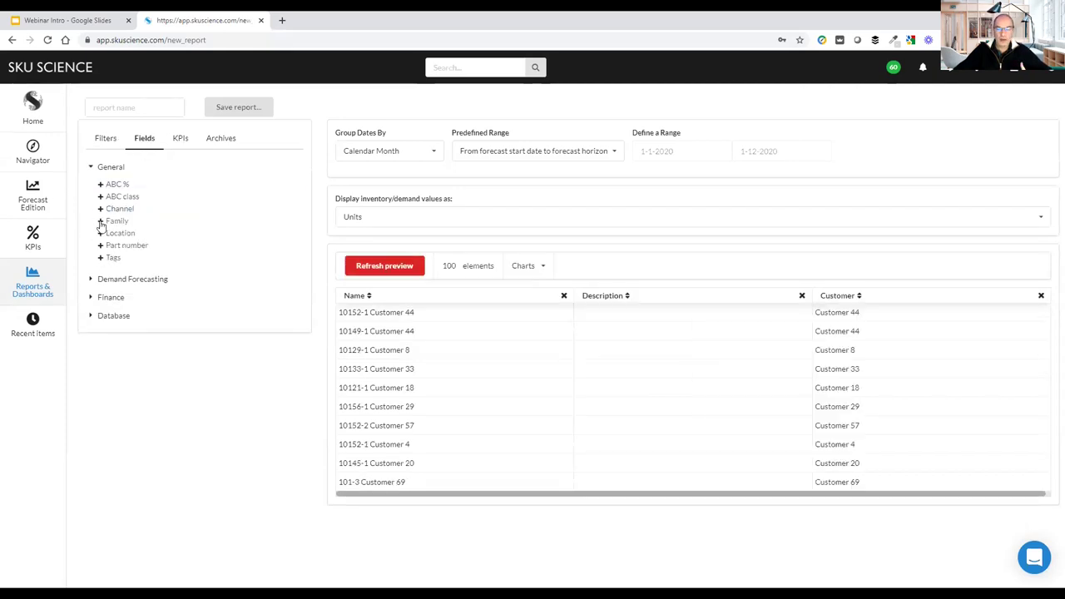
{"action": "left_click", "coordinate": [100, 234]}
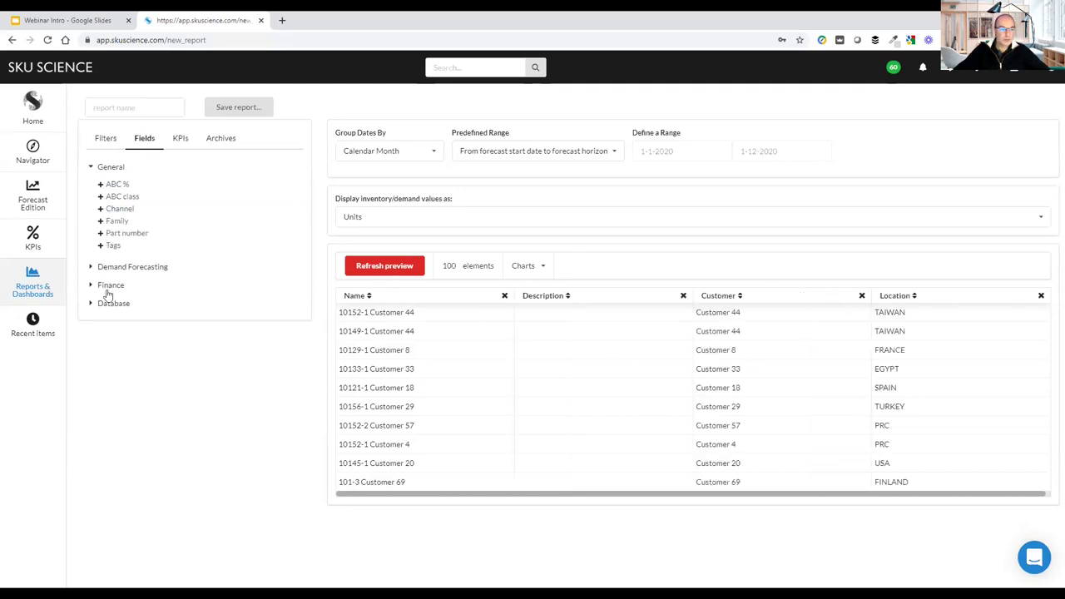
{"action": "left_click_drag", "start_coordinate": [897, 296], "coordinate": [644, 296]}
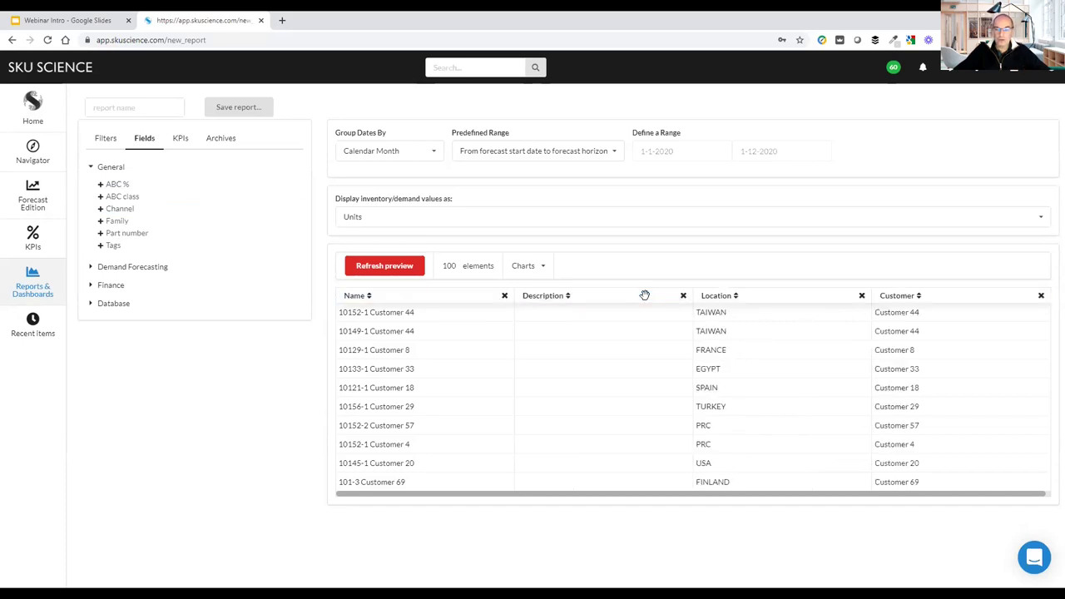
{"action": "left_click", "coordinate": [682, 295]}
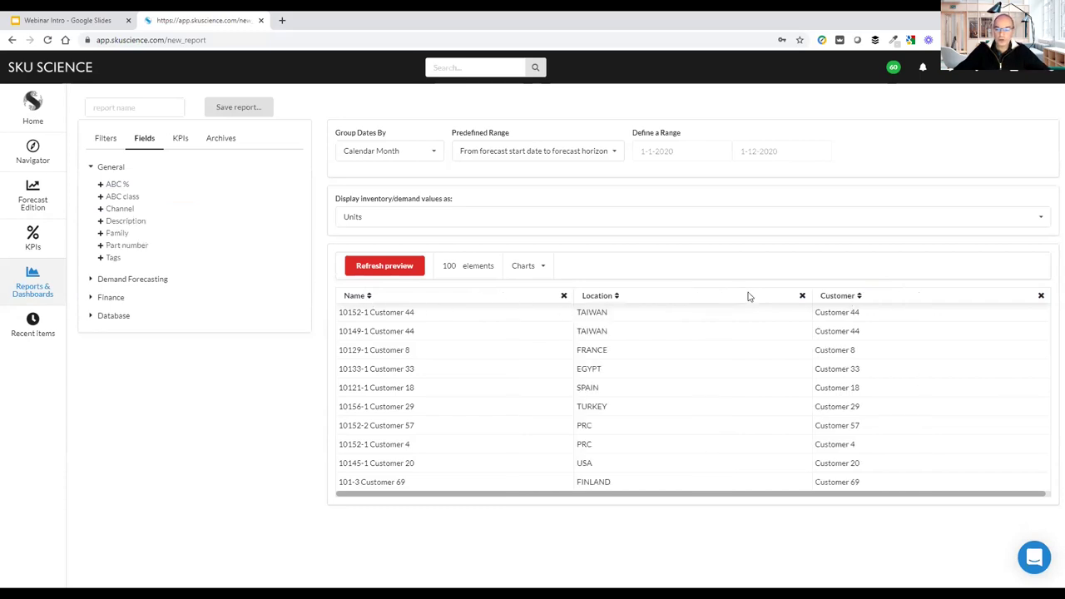
- Add the Forecast field from the Demand Forecasting fields to the new report and remove it again
{"action": "left_click", "coordinate": [92, 281]}
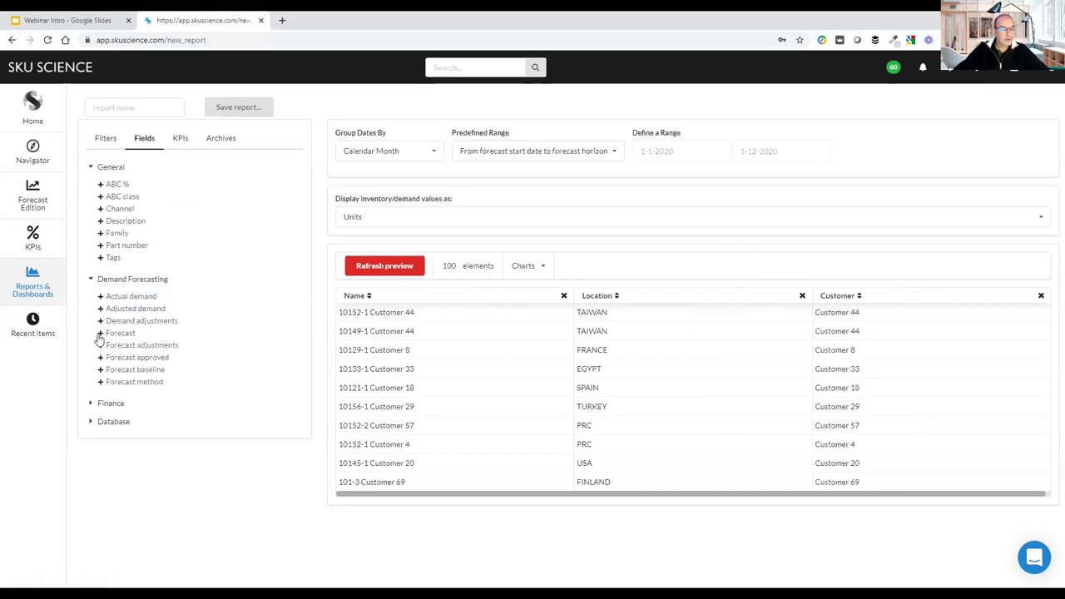
{"action": "left_click", "coordinate": [100, 334]}
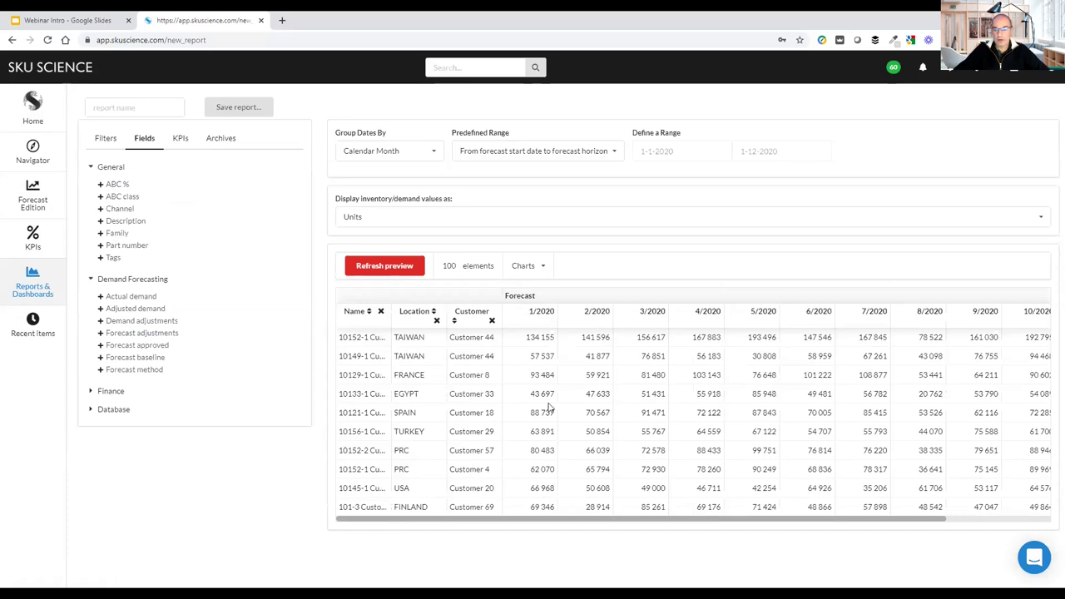
{"action": "left_click_drag", "start_coordinate": [537, 517], "coordinate": [935, 311]}
{"action": "left_click", "coordinate": [1037, 296]}
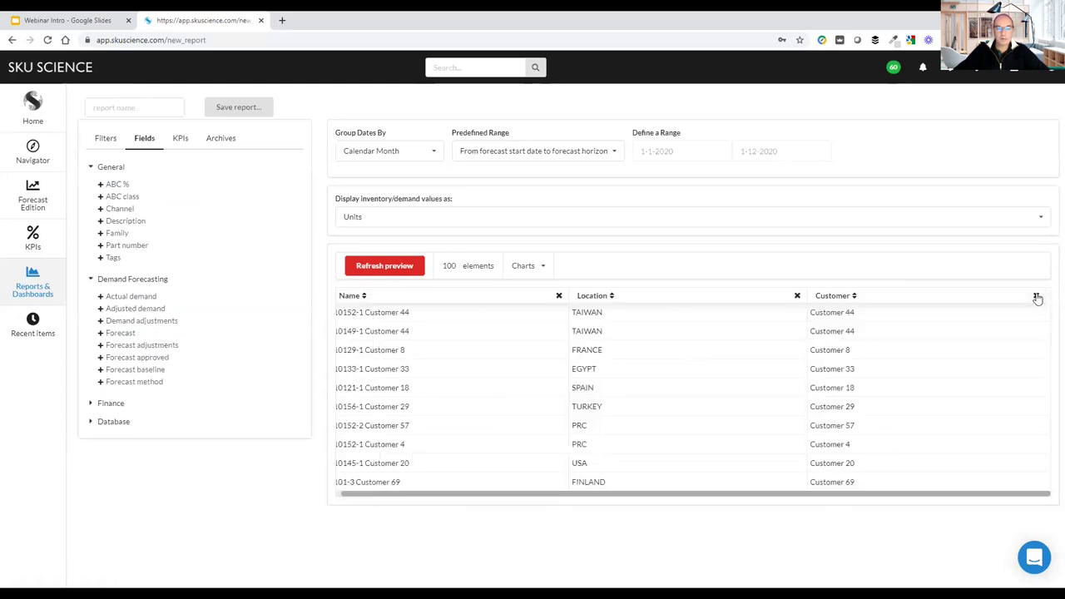
- Add the 2019-12-01 forecast archive to the new report and refresh the preview
{"action": "left_click", "coordinate": [220, 140]}
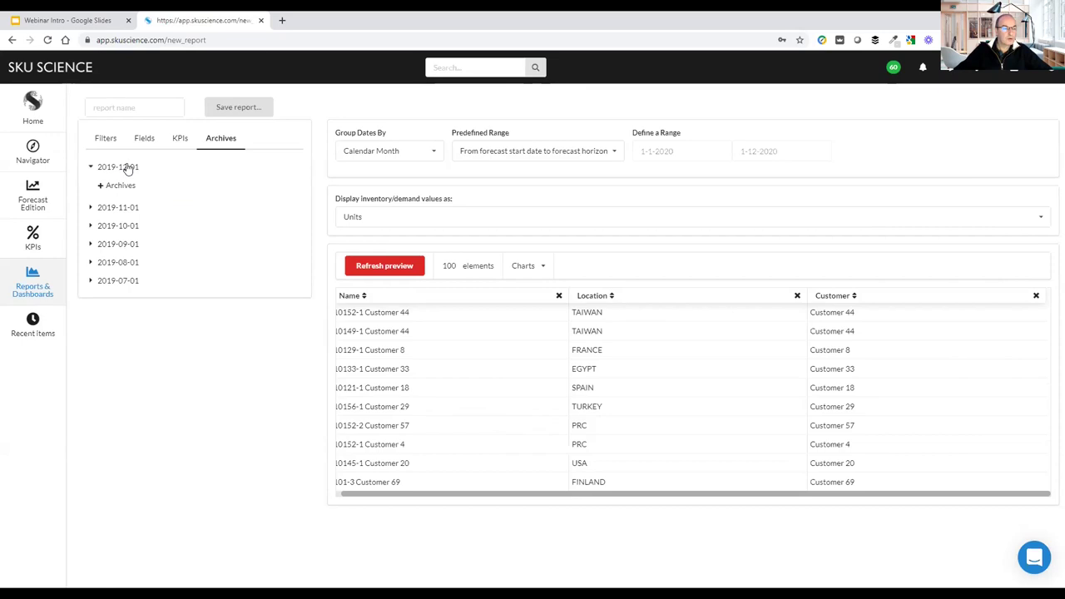
{"action": "left_click", "coordinate": [101, 188]}
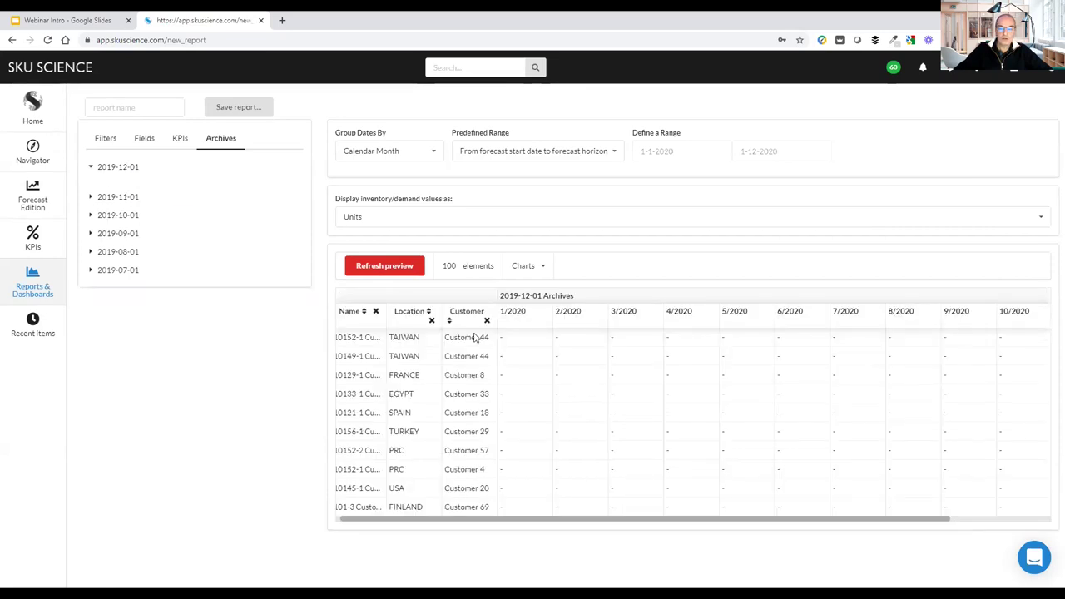
{"action": "left_click", "coordinate": [397, 264]}
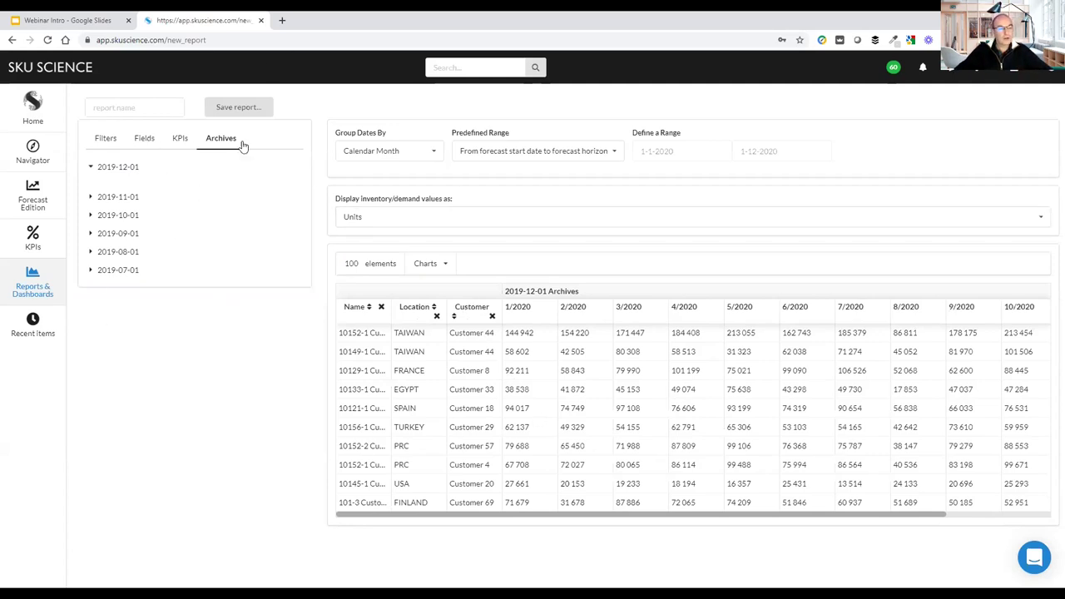
- Filter the new report to Customer contains 44, refresh the preview and widen the Name column to show full names
{"action": "left_click", "coordinate": [103, 140]}
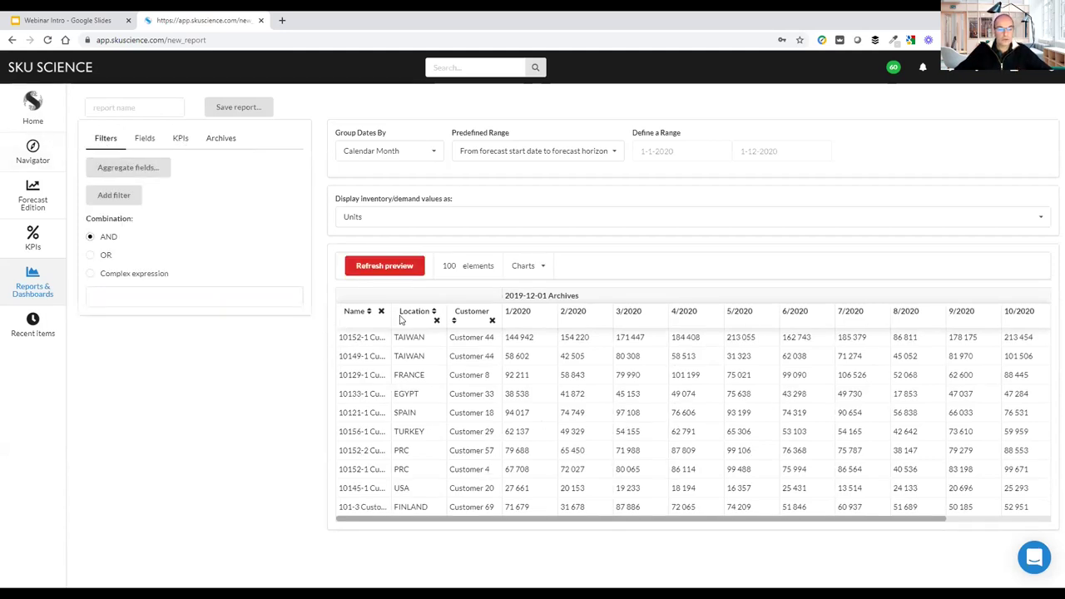
{"action": "left_click_drag", "start_coordinate": [391, 311], "coordinate": [524, 312]}
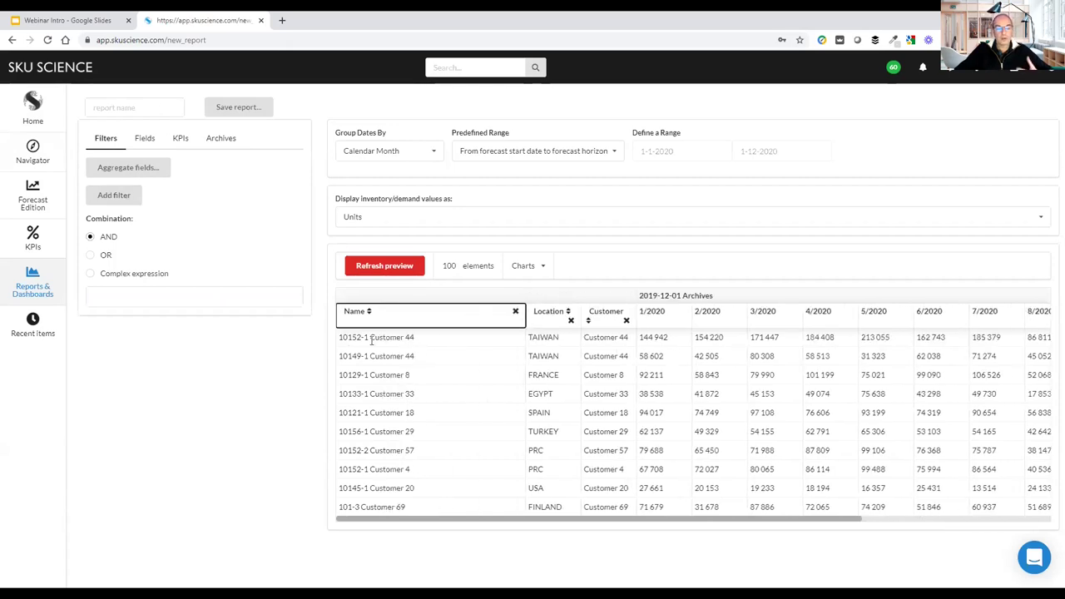
{"action": "left_click", "coordinate": [111, 196]}
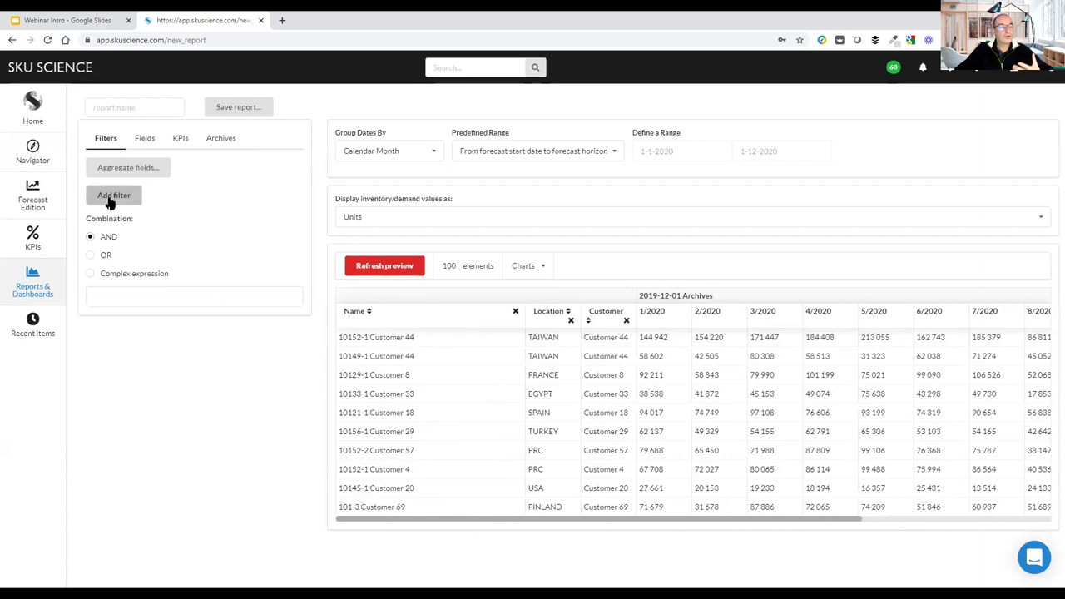
{"action": "left_click", "coordinate": [125, 274]}
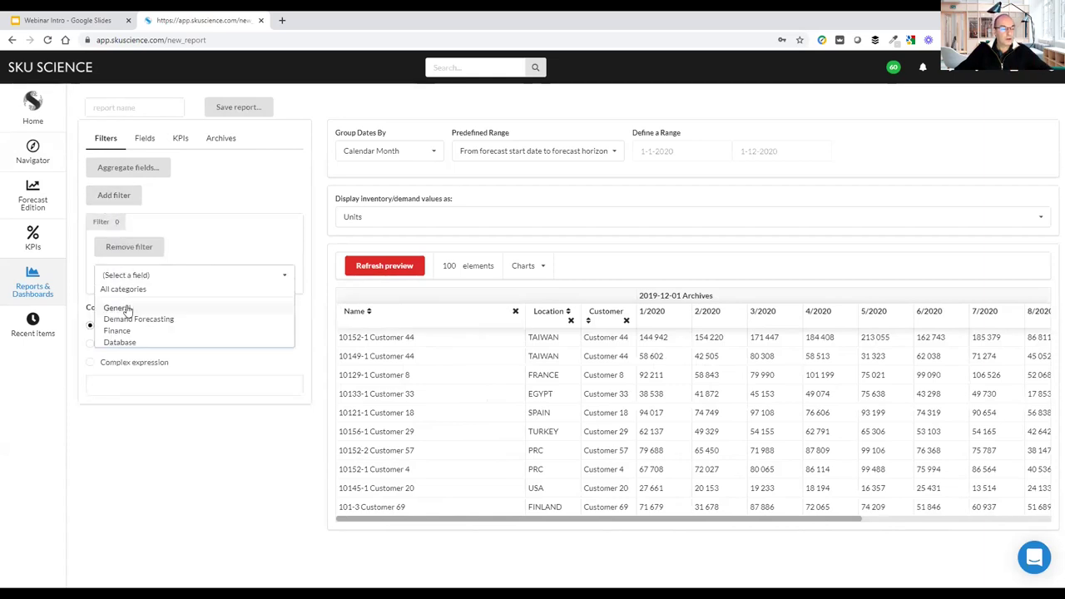
{"action": "left_click", "coordinate": [116, 308]}
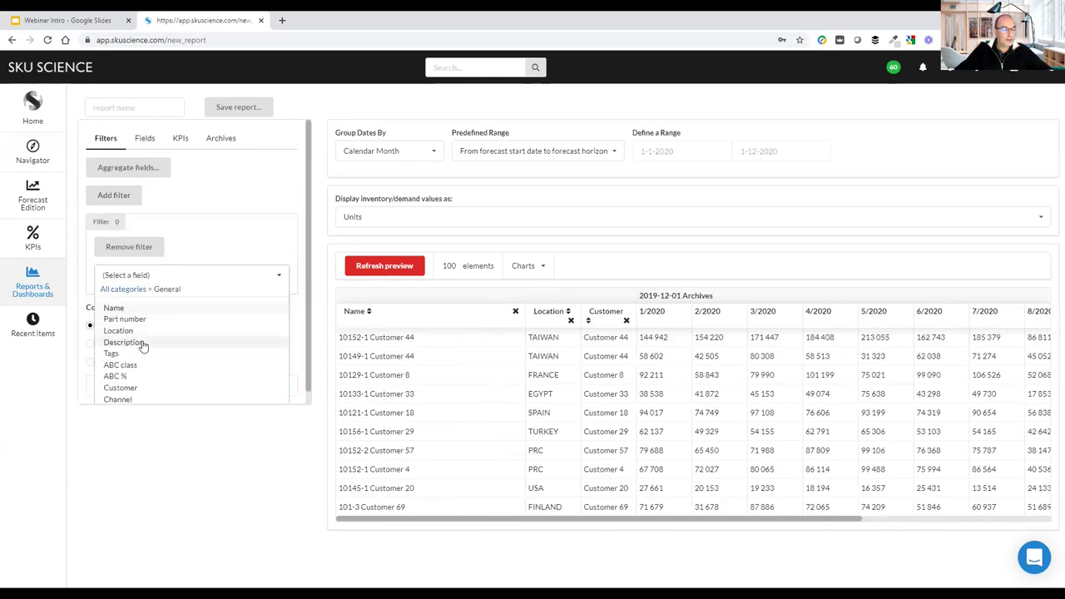
{"action": "left_click", "coordinate": [143, 388]}
{"action": "left_click", "coordinate": [148, 305]}
{"action": "left_click", "coordinate": [148, 323]}
{"action": "left_click", "coordinate": [150, 329]}
{"action": "type", "text": "44"}
{"action": "left_click", "coordinate": [377, 269]}
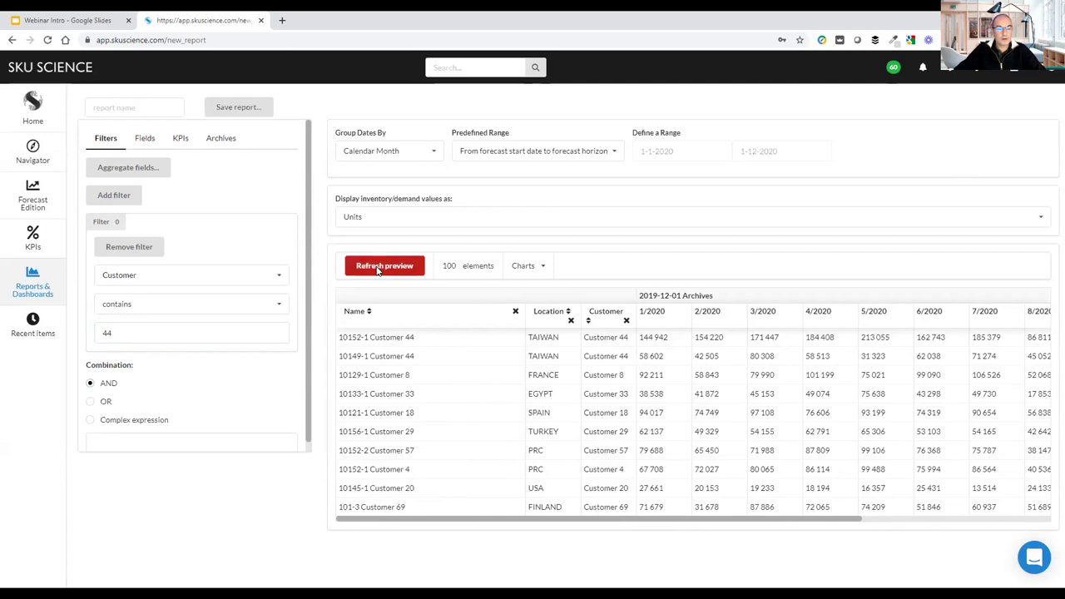
{"action": "left_click_drag", "start_coordinate": [388, 312], "coordinate": [447, 312]}
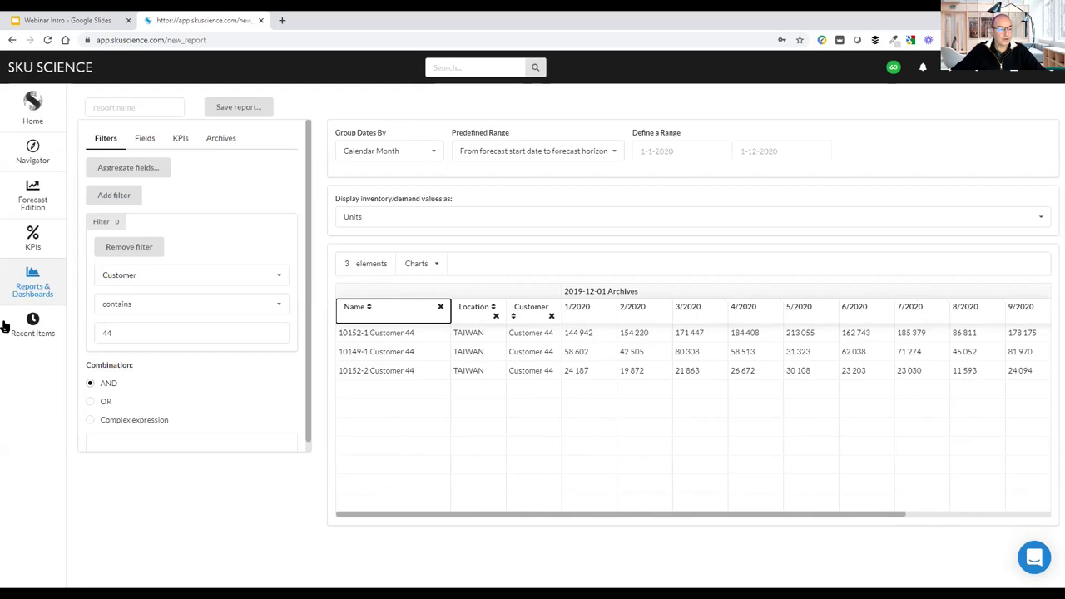
- Open the saved report "Forecasts - Part numbers Customers" and update it with the latest data
{"action": "left_click", "coordinate": [19, 286]}
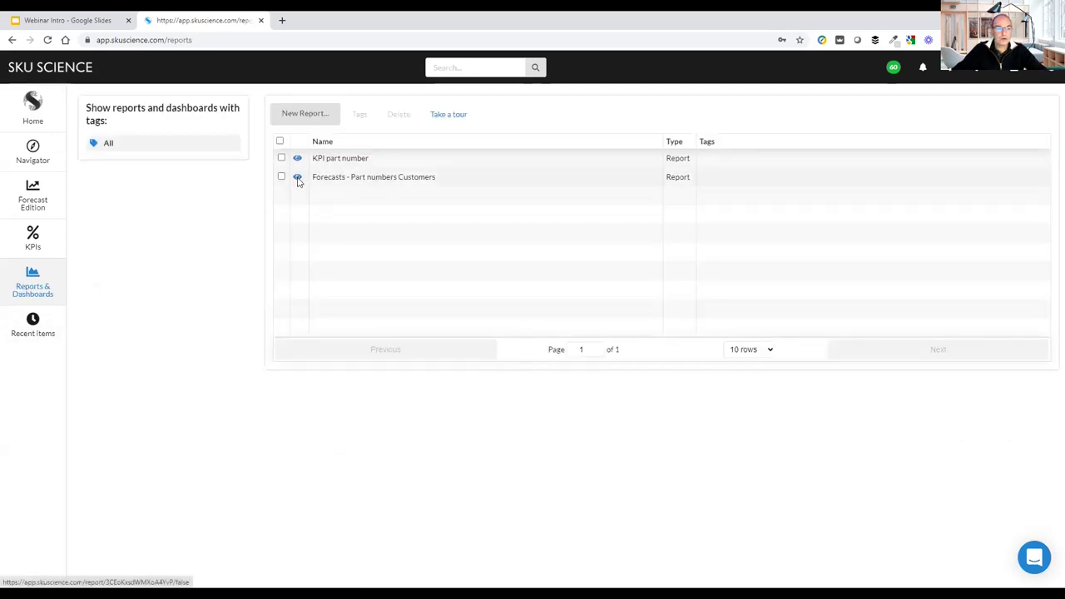
{"action": "left_click", "coordinate": [297, 176]}
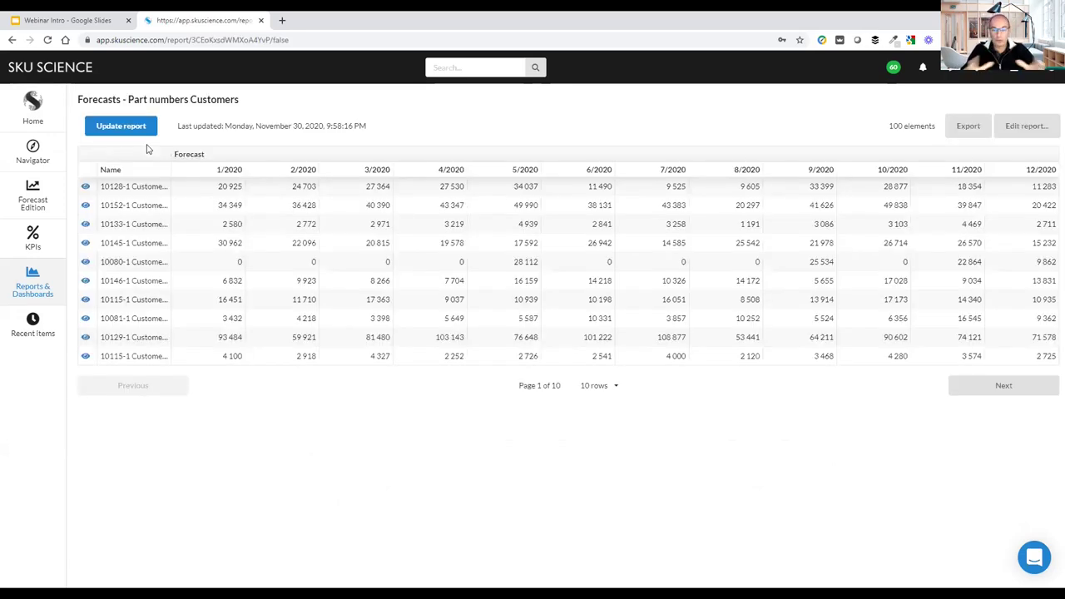
{"action": "left_click", "coordinate": [118, 126]}
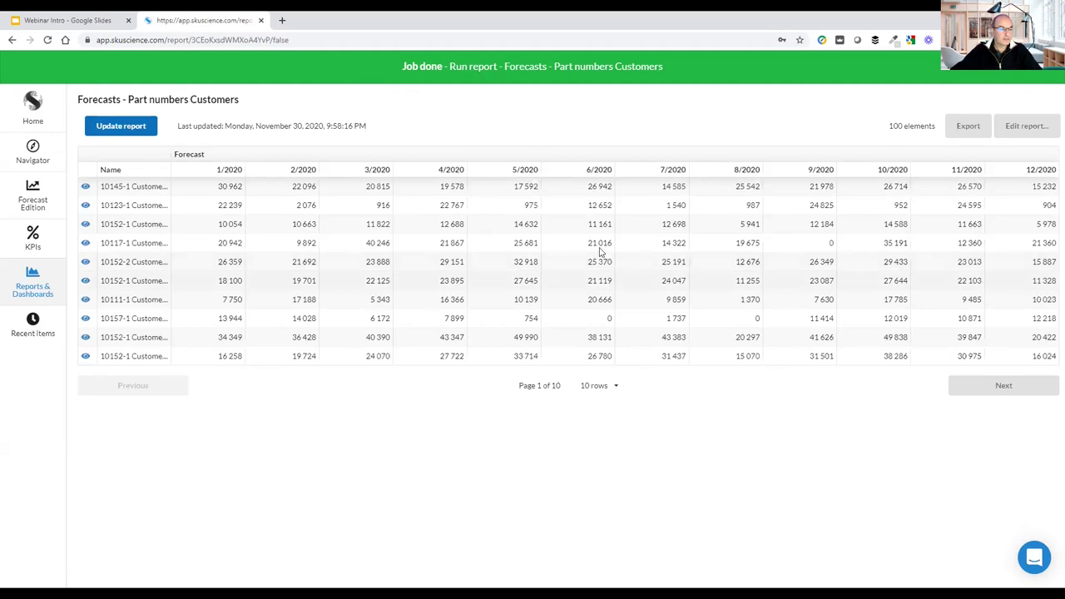
- Look at the available SKU views in the Navigator, inspect the All SKUs view's editing settings and return to the SKU list
{"action": "left_click", "coordinate": [20, 149]}
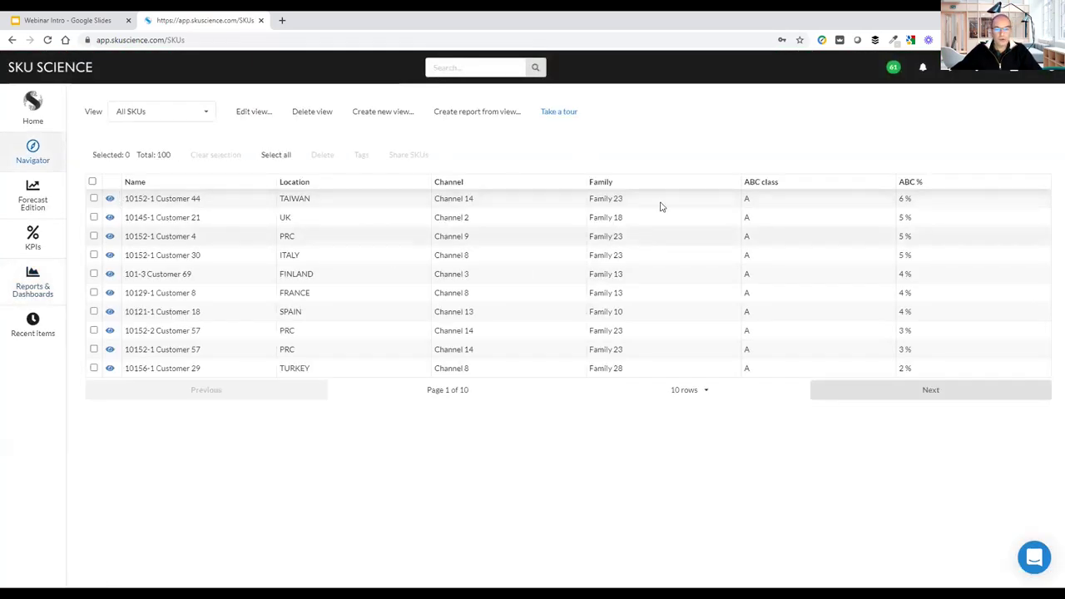
{"action": "left_click", "coordinate": [207, 115]}
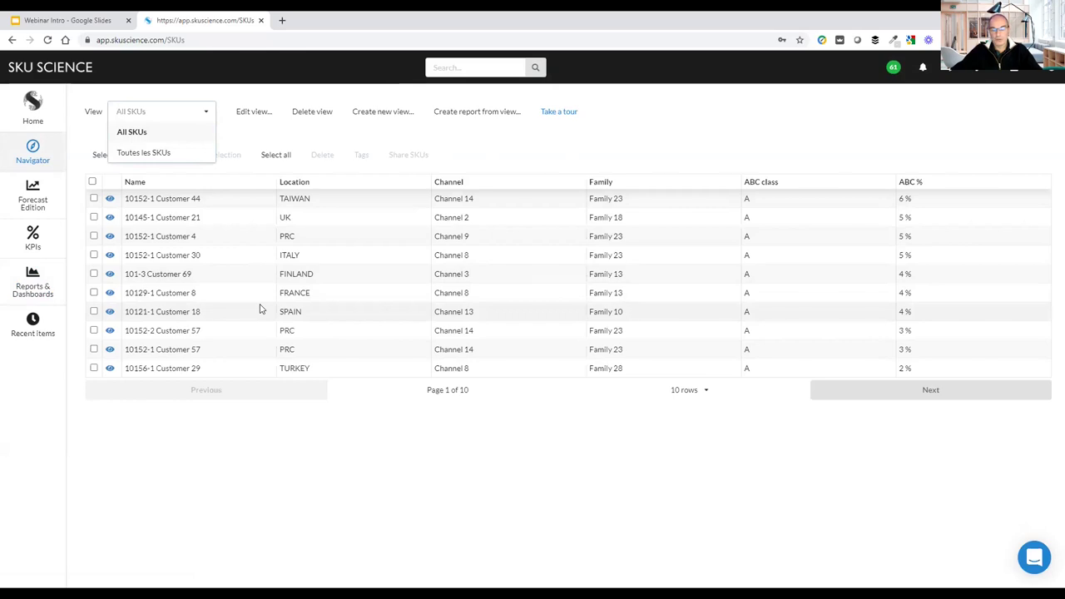
{"action": "left_click", "coordinate": [253, 113]}
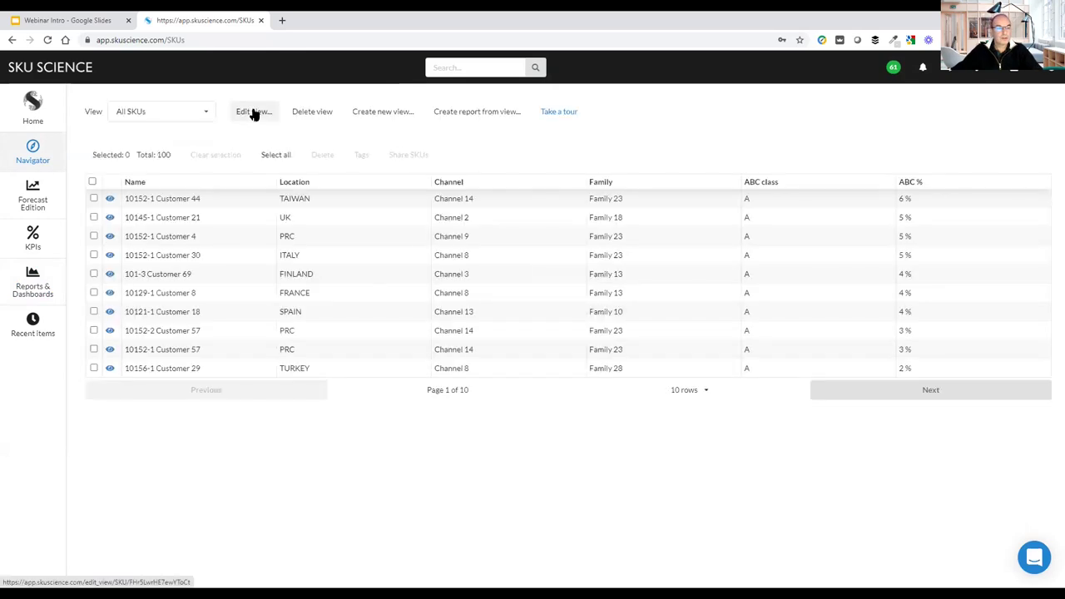
{"action": "left_click", "coordinate": [253, 112]}
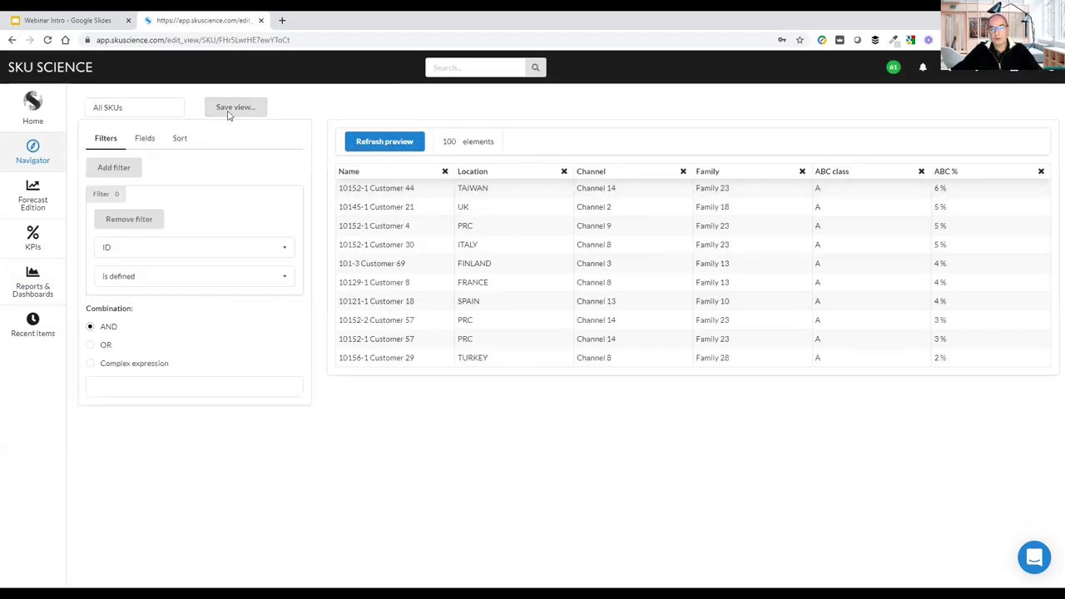
{"action": "left_click", "coordinate": [41, 157]}
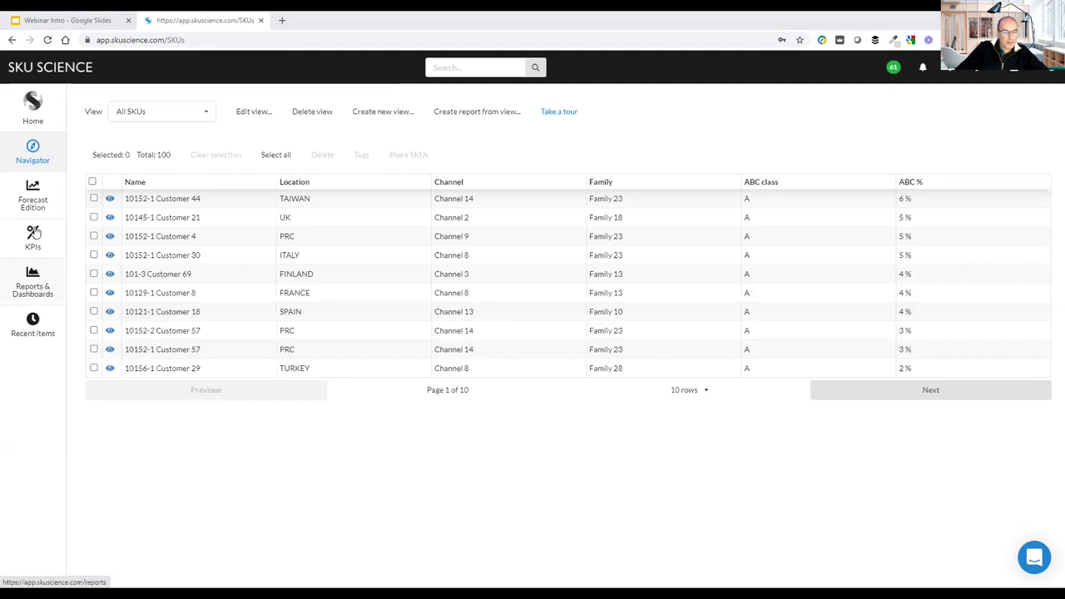
- Display the key performance indicators of SKU 10152-1 Customer 44 as a table and look at the available lags
{"action": "left_click", "coordinate": [110, 199]}
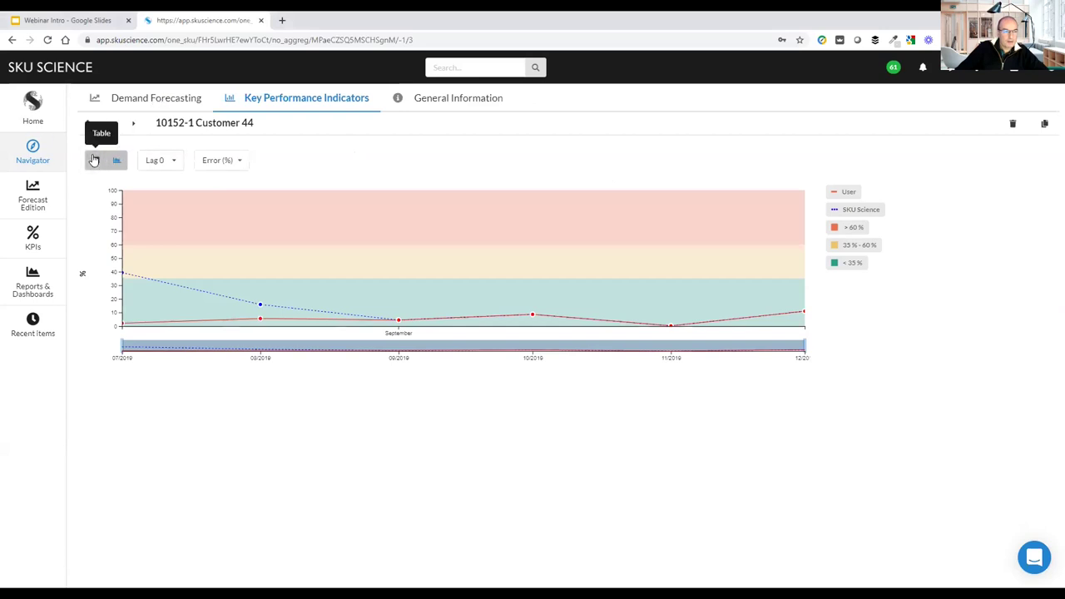
{"action": "left_click", "coordinate": [95, 159]}
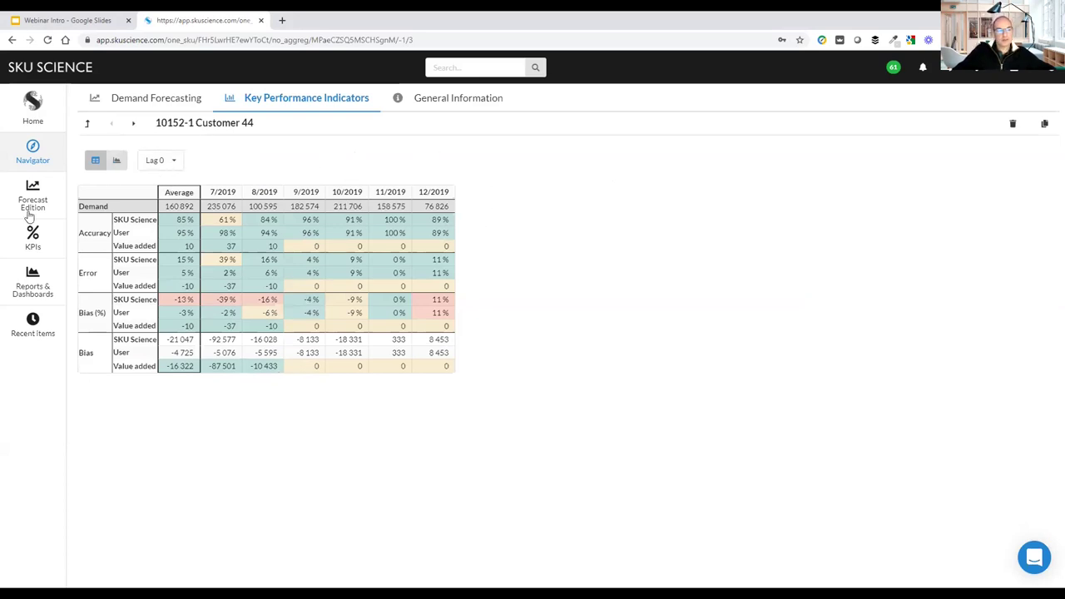
{"action": "left_click", "coordinate": [34, 160]}
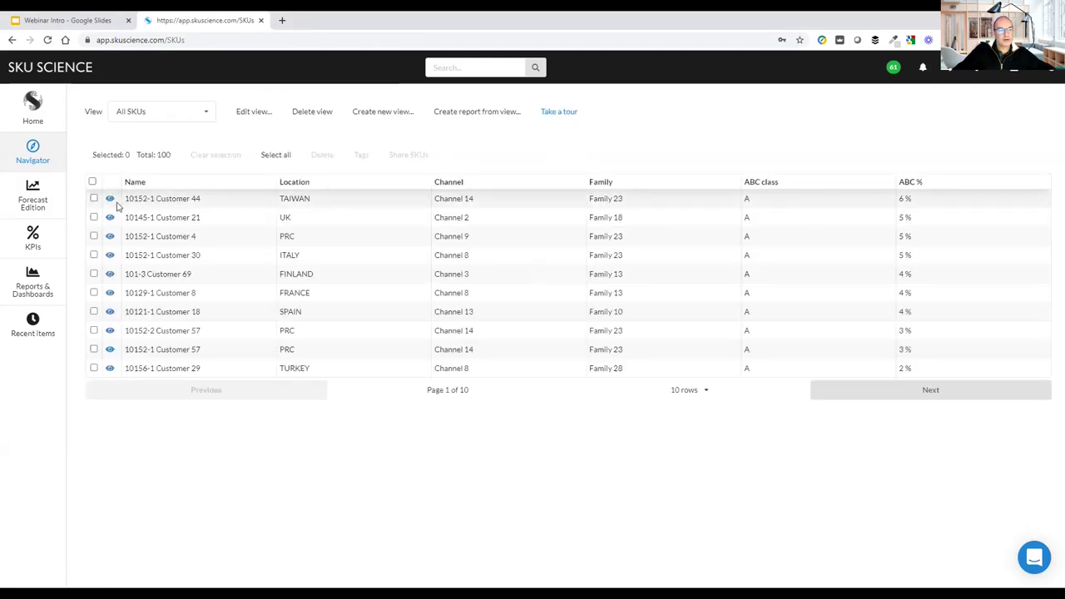
{"action": "left_click", "coordinate": [109, 199]}
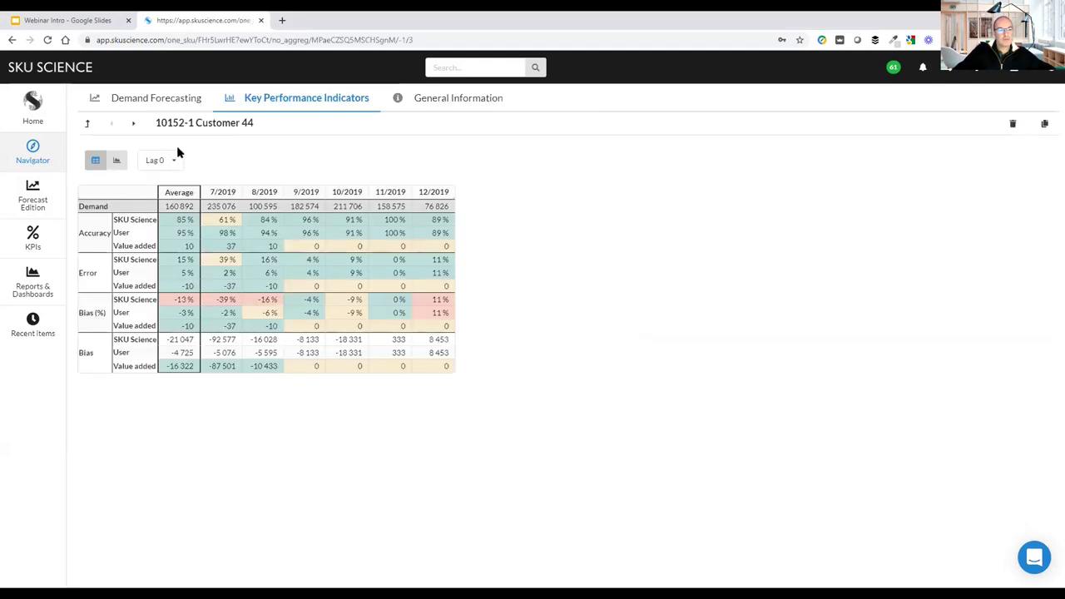
{"action": "left_click", "coordinate": [172, 159]}
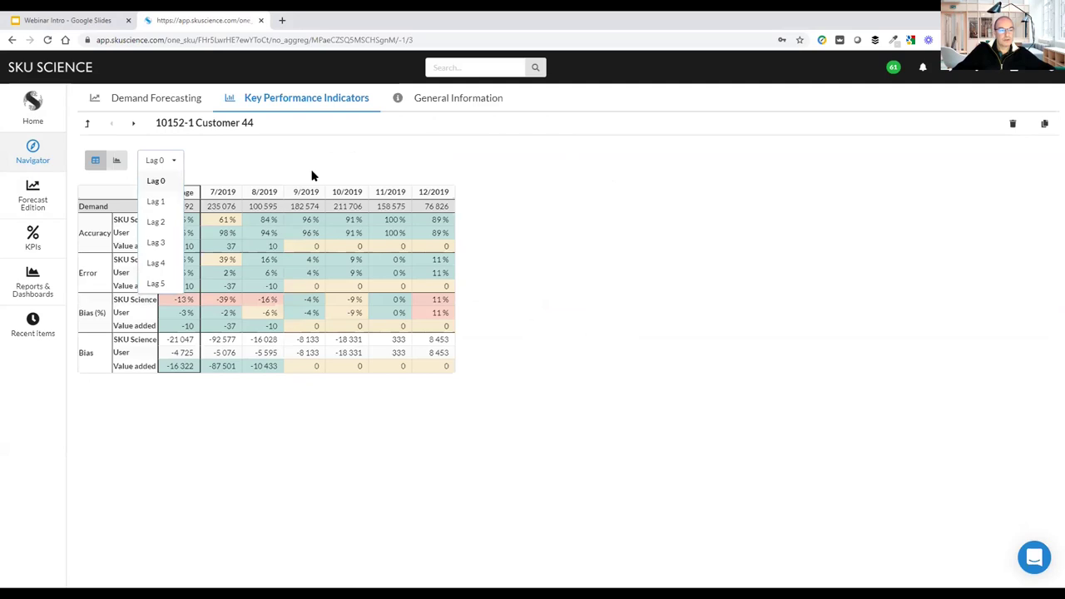
- Show the SKU's 2019-07-01 forecast archive back to 8/2019 and compare the 12/2019 baseline with the actual demand
{"action": "left_click", "coordinate": [127, 100]}
{"action": "left_click", "coordinate": [168, 156]}
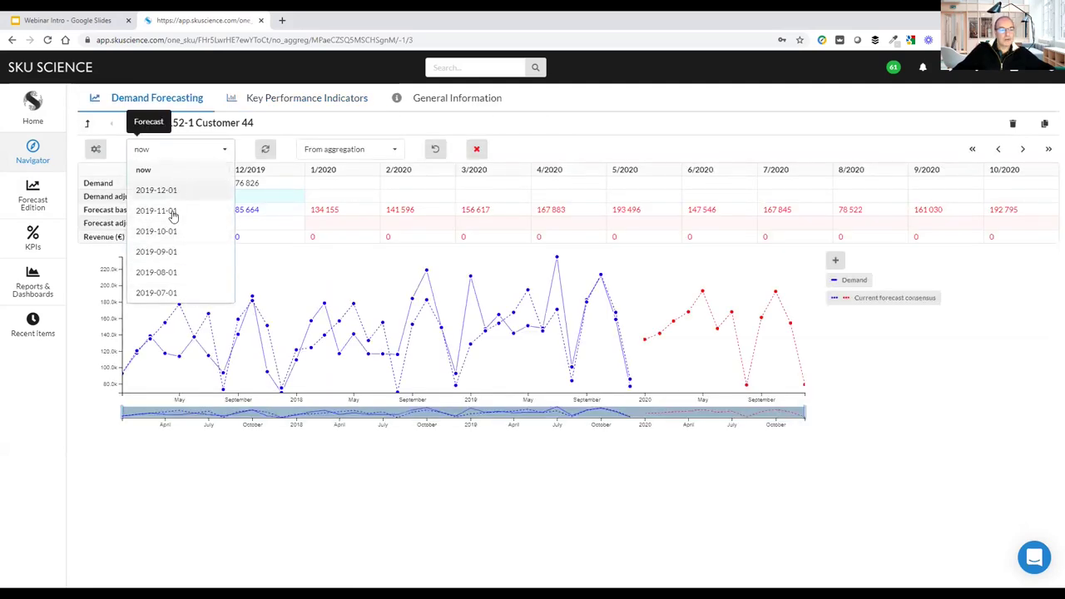
{"action": "left_click", "coordinate": [174, 296]}
{"action": "left_click", "coordinate": [997, 149]}
{"action": "left_click", "coordinate": [998, 149]}
{"action": "left_click", "coordinate": [997, 149]}
{"action": "left_click", "coordinate": [997, 149]}
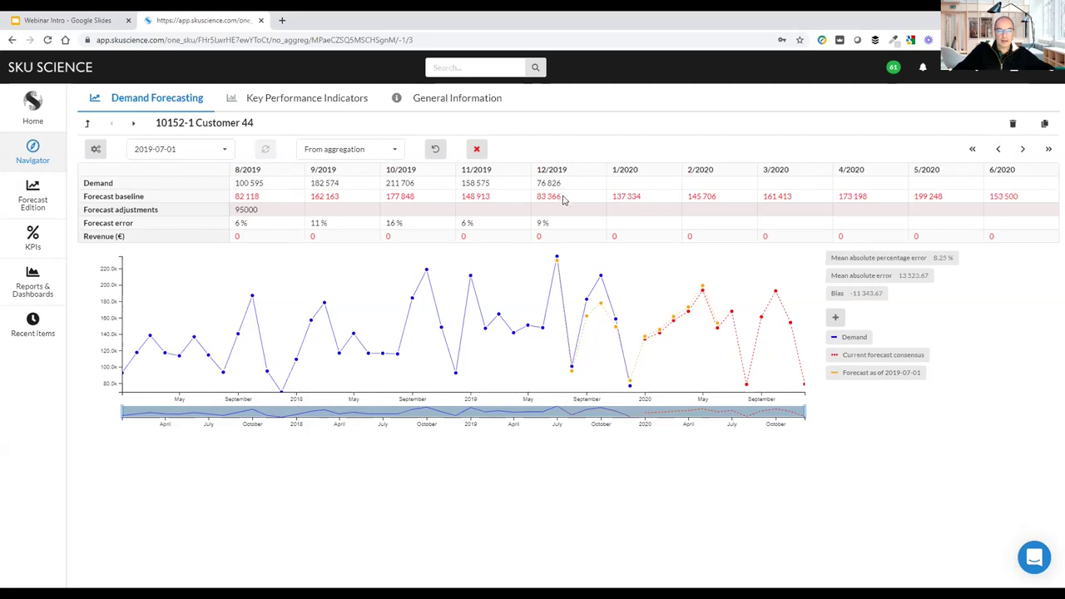
{"action": "left_click_drag", "start_coordinate": [560, 197], "coordinate": [536, 199]}
{"action": "left_click_drag", "start_coordinate": [564, 183], "coordinate": [534, 184]}
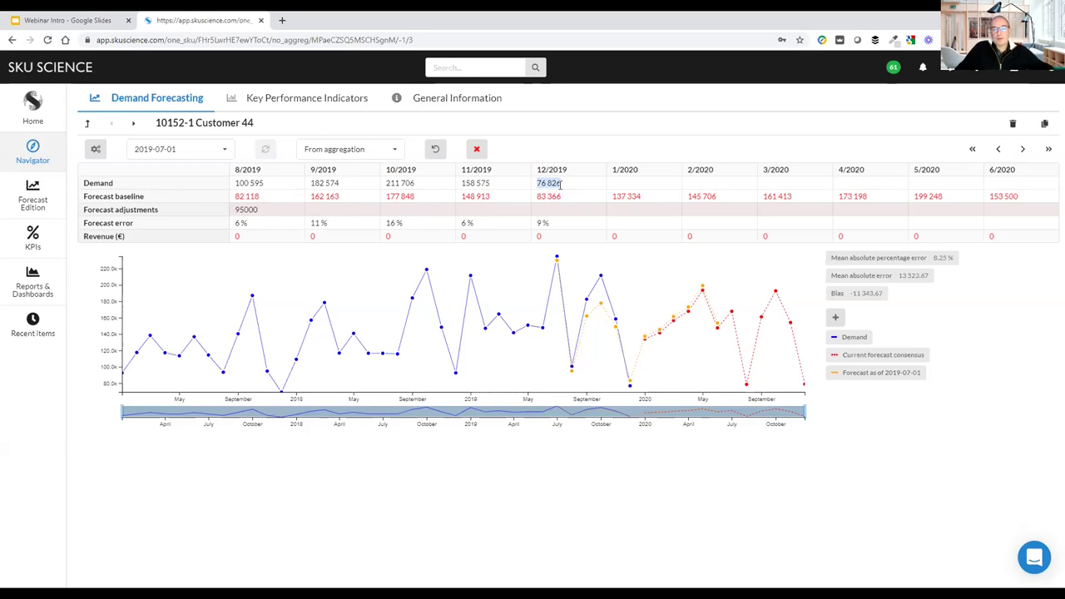
{"action": "left_click_drag", "start_coordinate": [566, 198], "coordinate": [528, 200]}
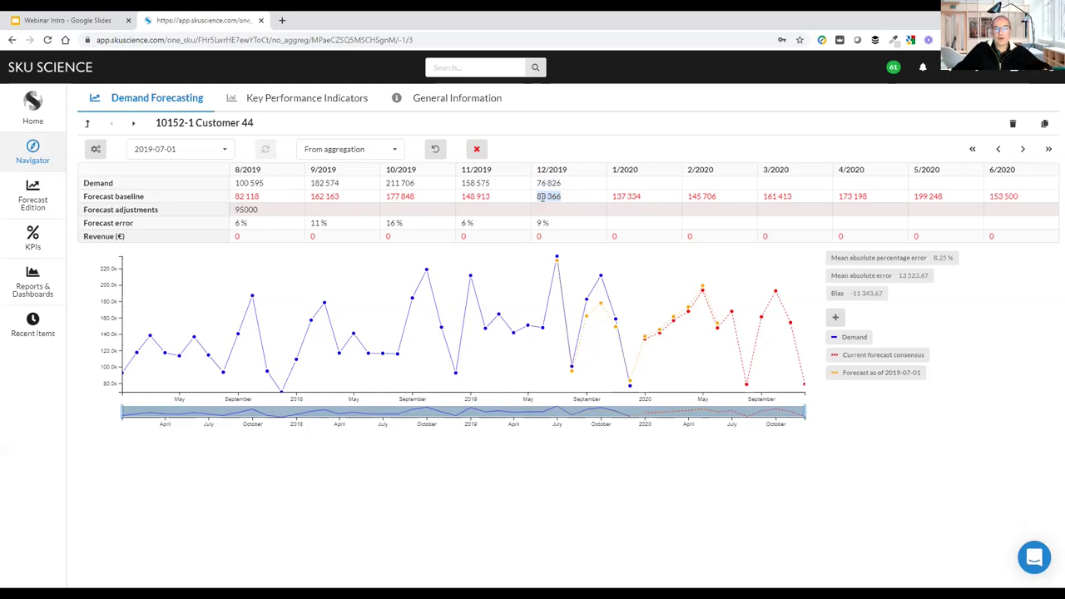
- Switch the SKU's demand forecast to the 2019-08-01 archive and examine its 12/2019 baseline
{"action": "left_click", "coordinate": [162, 150]}
{"action": "left_click", "coordinate": [164, 280]}
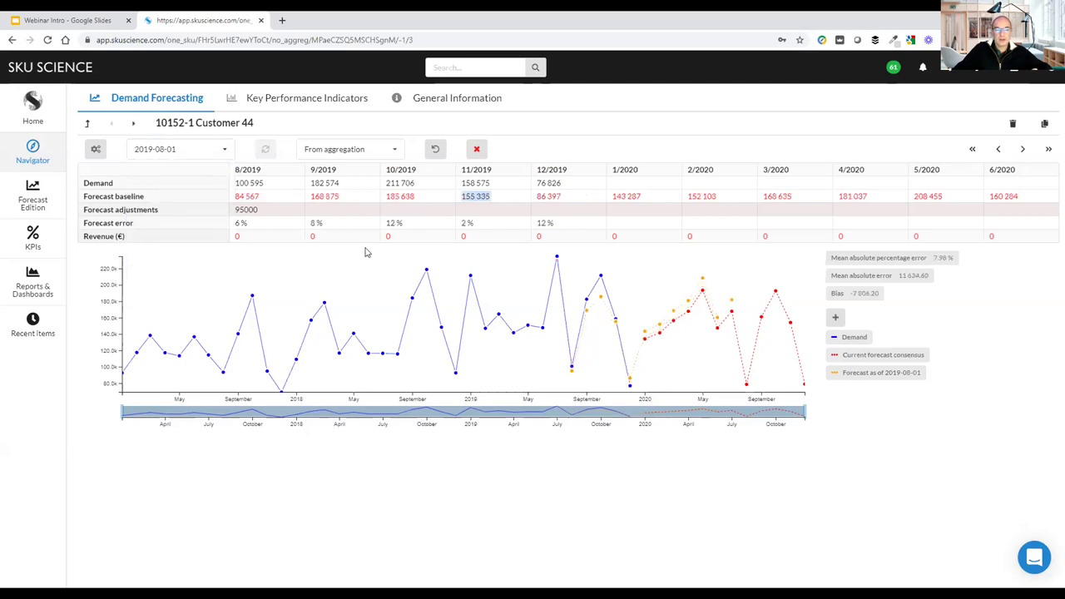
{"action": "left_click_drag", "start_coordinate": [532, 197], "coordinate": [560, 196]}
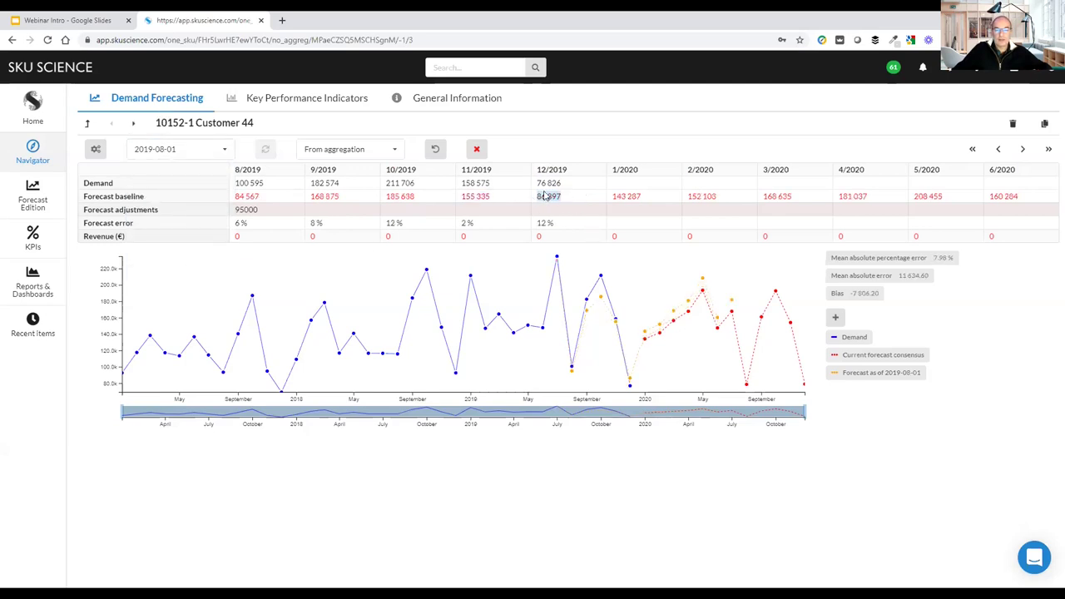
- Switch to the 2019-09-01 forecast archive and compare the 12/2019 demand with the forecast baseline
{"action": "left_click", "coordinate": [167, 153]}
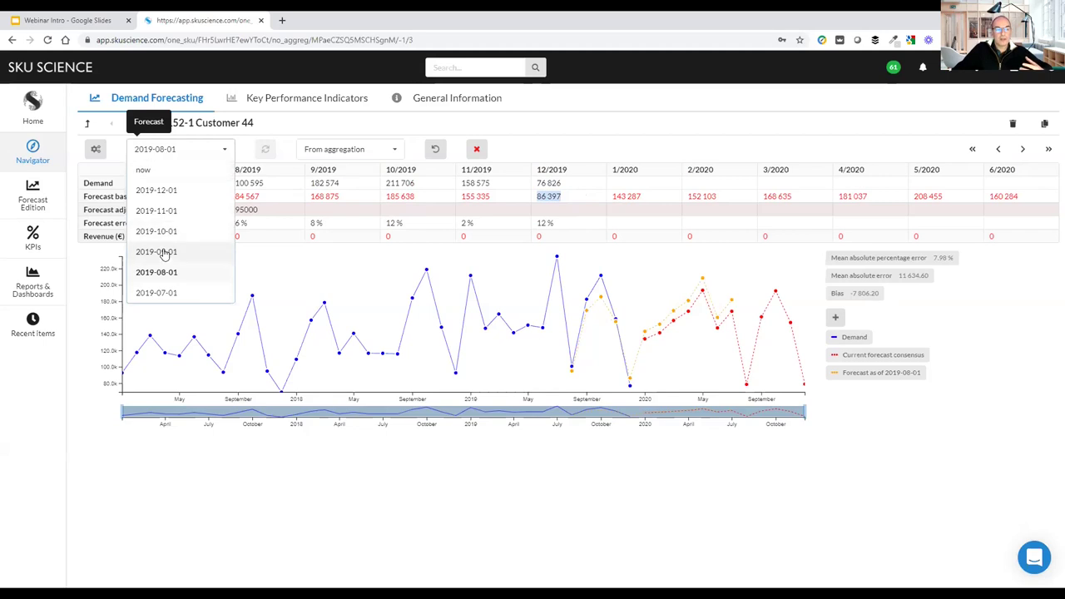
{"action": "left_click", "coordinate": [165, 252]}
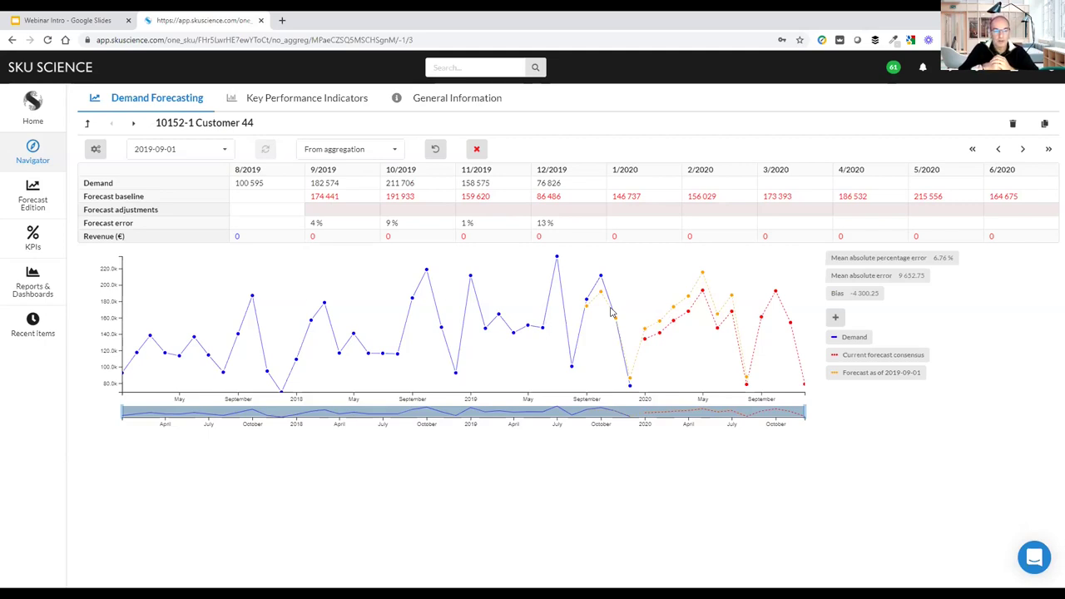
{"action": "left_click_drag", "start_coordinate": [569, 198], "coordinate": [533, 187]}
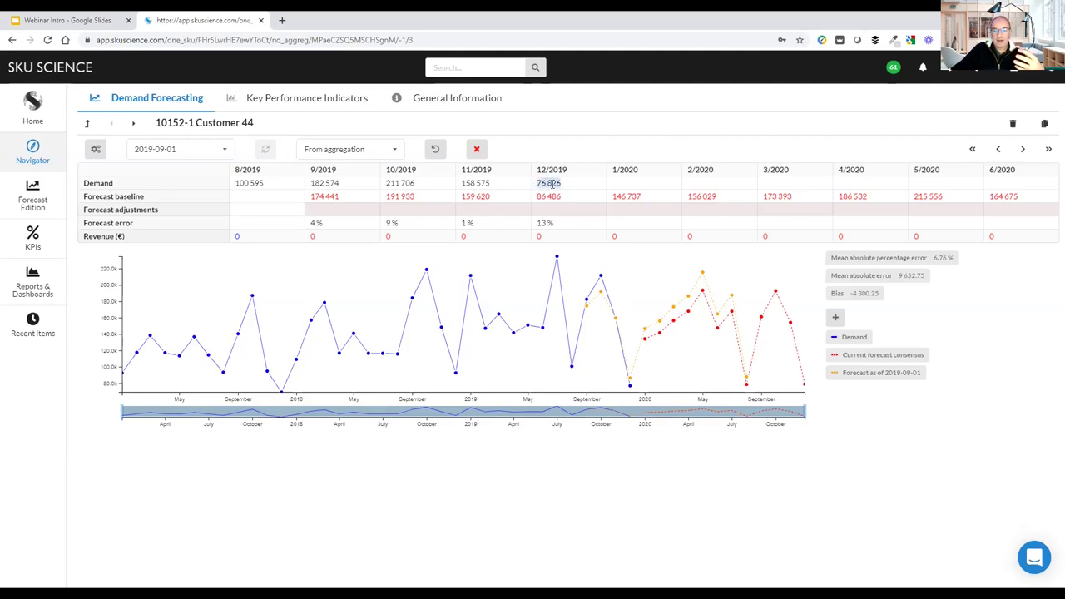
{"action": "left_click_drag", "start_coordinate": [569, 198], "coordinate": [545, 197]}
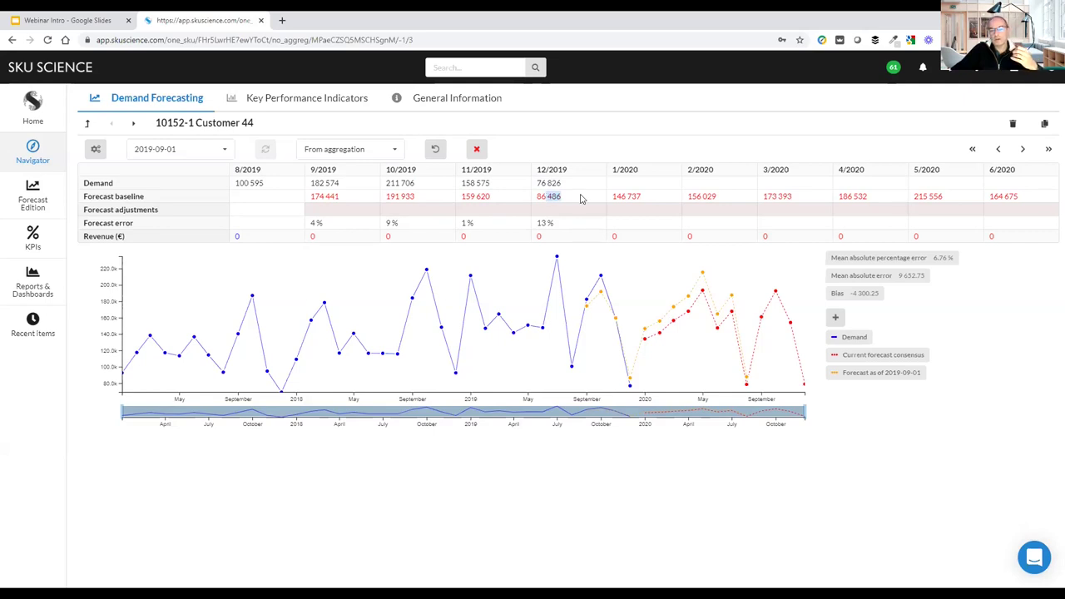
{"action": "left_click_drag", "start_coordinate": [543, 198], "coordinate": [539, 200]}
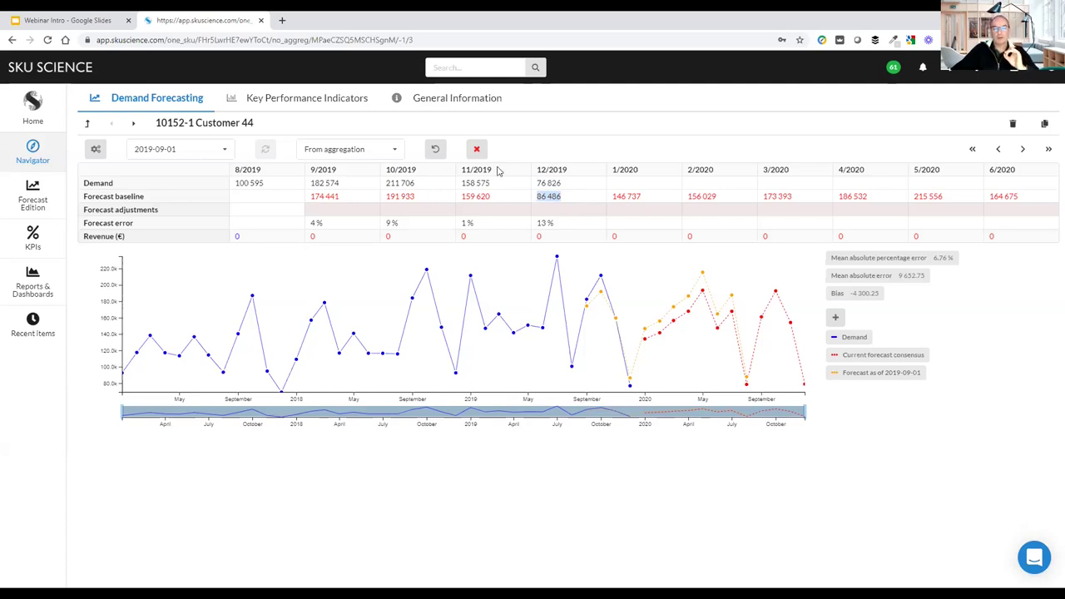
- Return to the SKU's key performance indicators, set the lag to Lag 1 and examine the 12/2019 column
{"action": "left_click", "coordinate": [293, 100]}
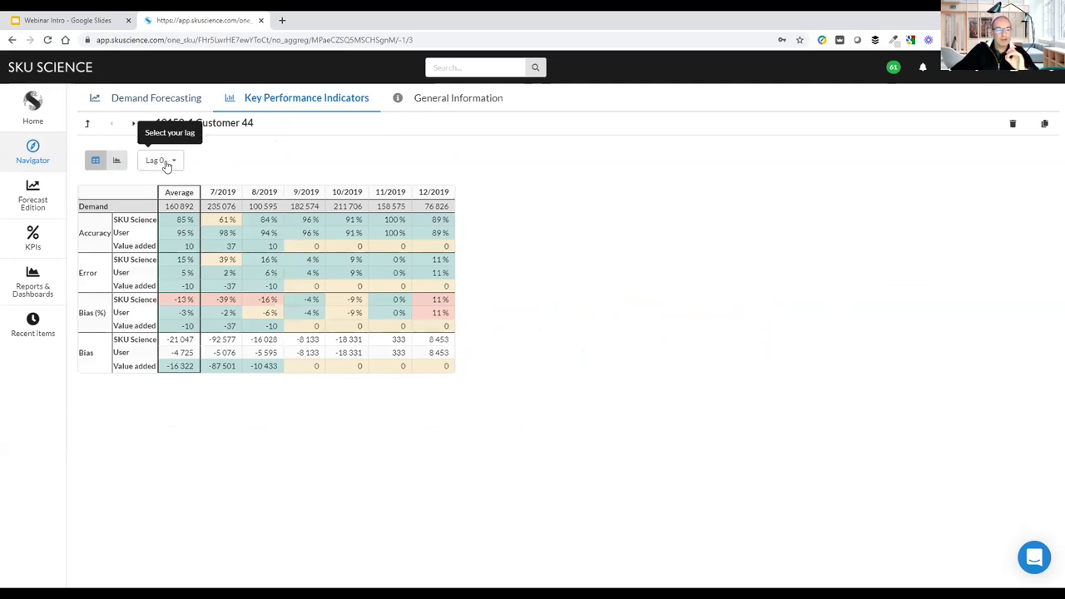
{"action": "left_click_drag", "start_coordinate": [420, 192], "coordinate": [449, 192]}
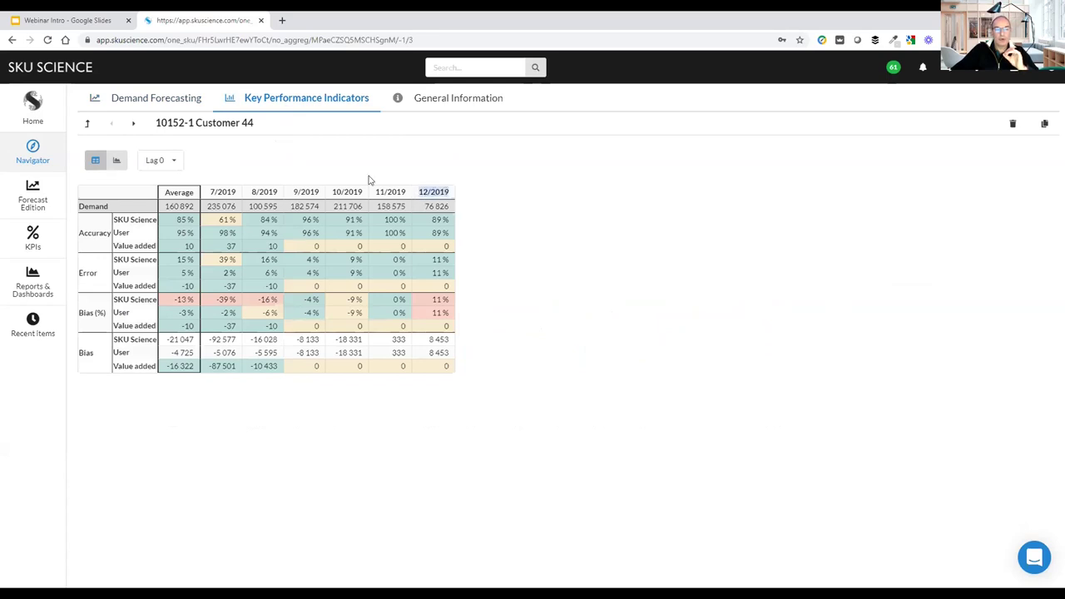
{"action": "left_click", "coordinate": [163, 161]}
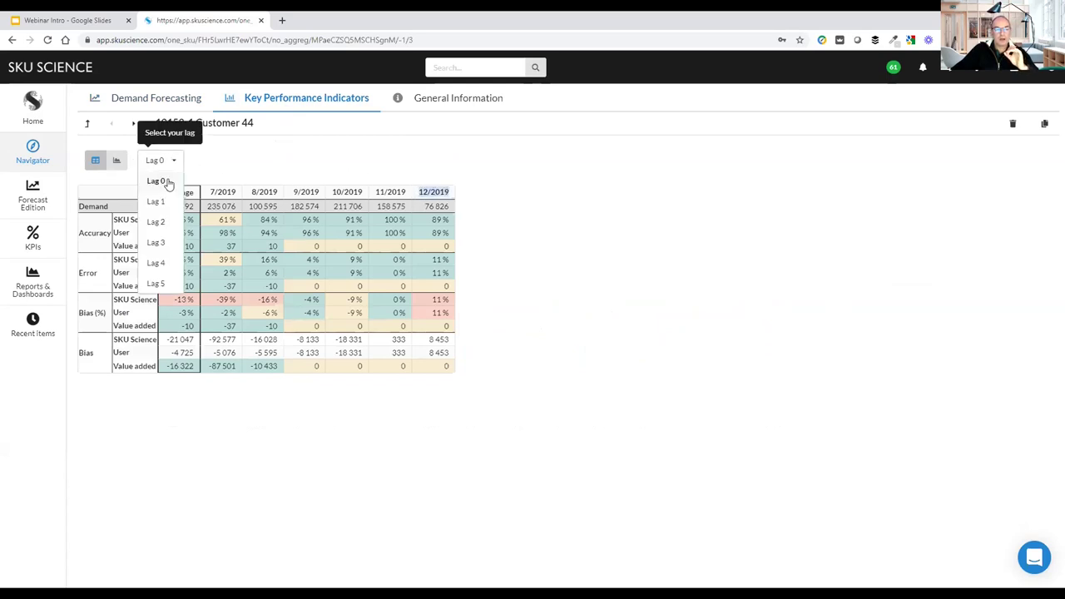
{"action": "left_click", "coordinate": [166, 202]}
{"action": "left_click_drag", "start_coordinate": [379, 192], "coordinate": [408, 192]}
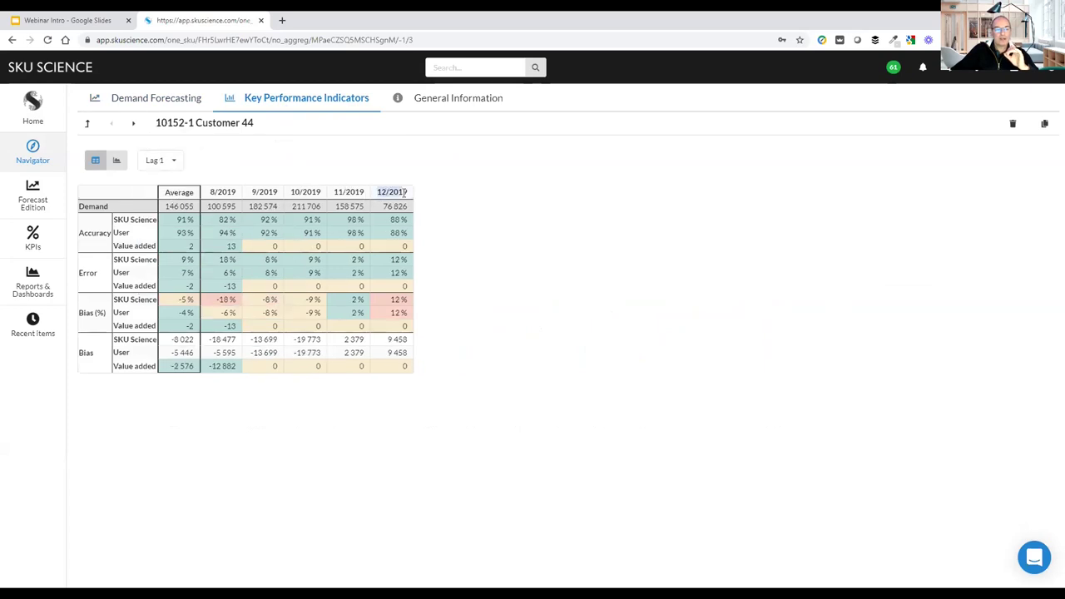
- Switch the SKU's key performance indicators to Lag 2 and examine the accuracy, error and bias by month
{"action": "left_click", "coordinate": [164, 162]}
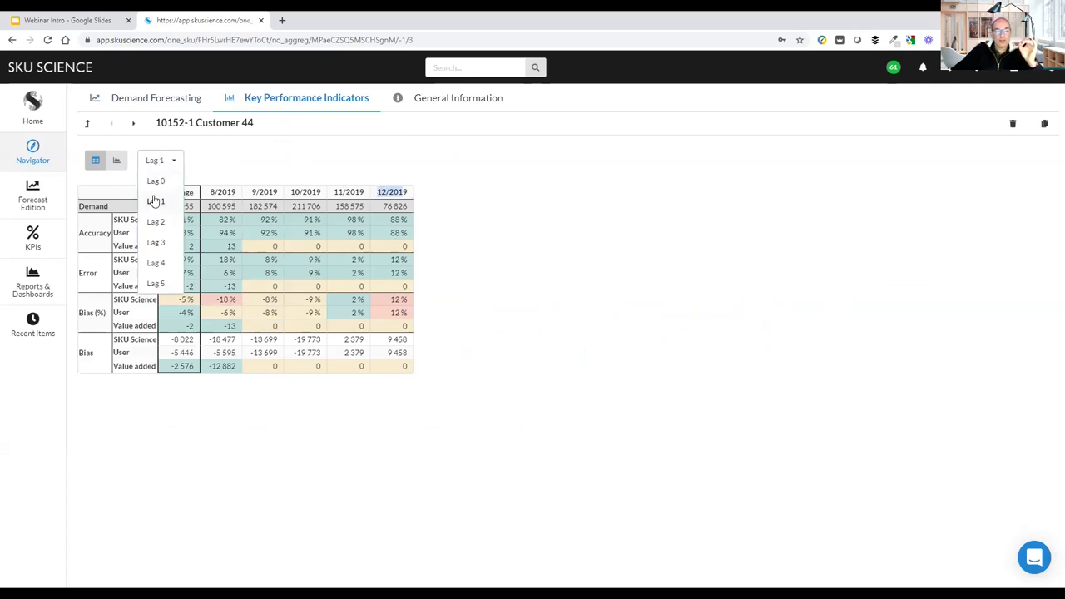
{"action": "left_click", "coordinate": [165, 224]}
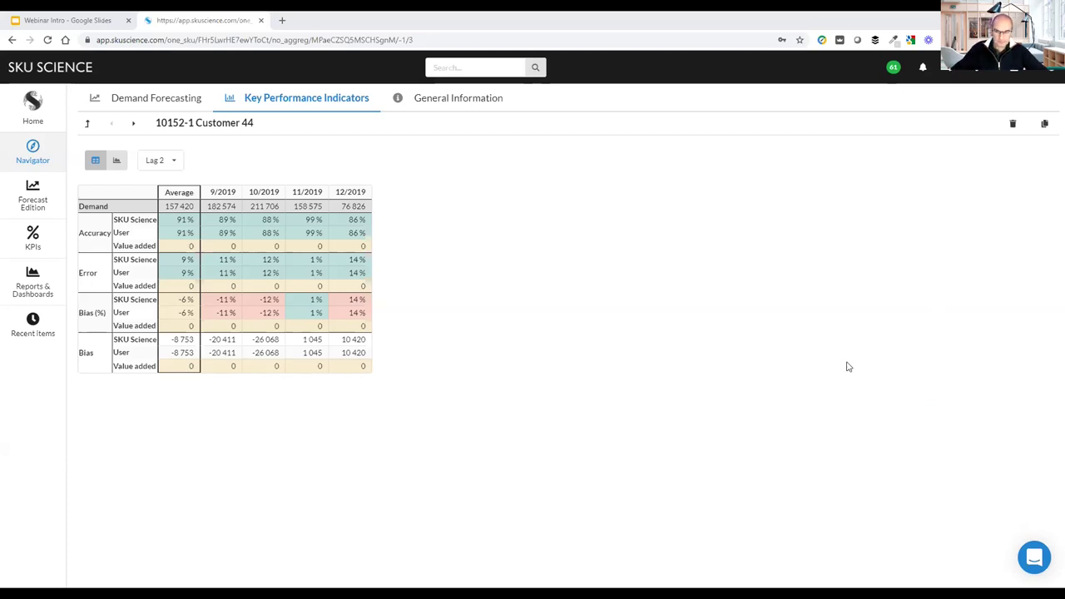
- Open the demand forecast of the Taiwan SKU 10152-1, show it from 7/2019 and set the 11/2019 demand adjustment to 100 000
{"action": "left_click", "coordinate": [30, 161]}
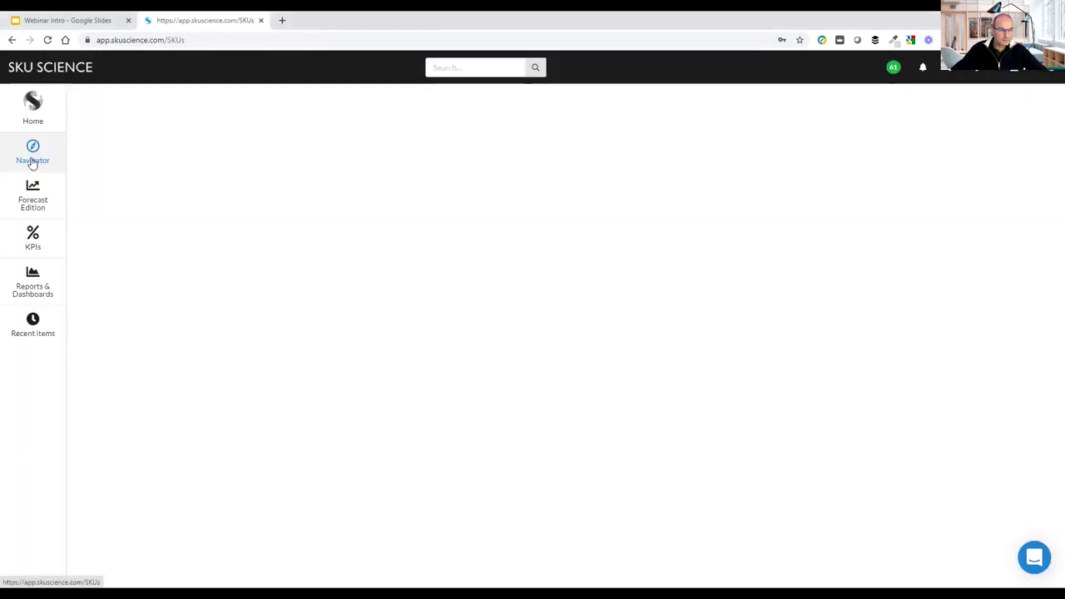
{"action": "left_click", "coordinate": [109, 200]}
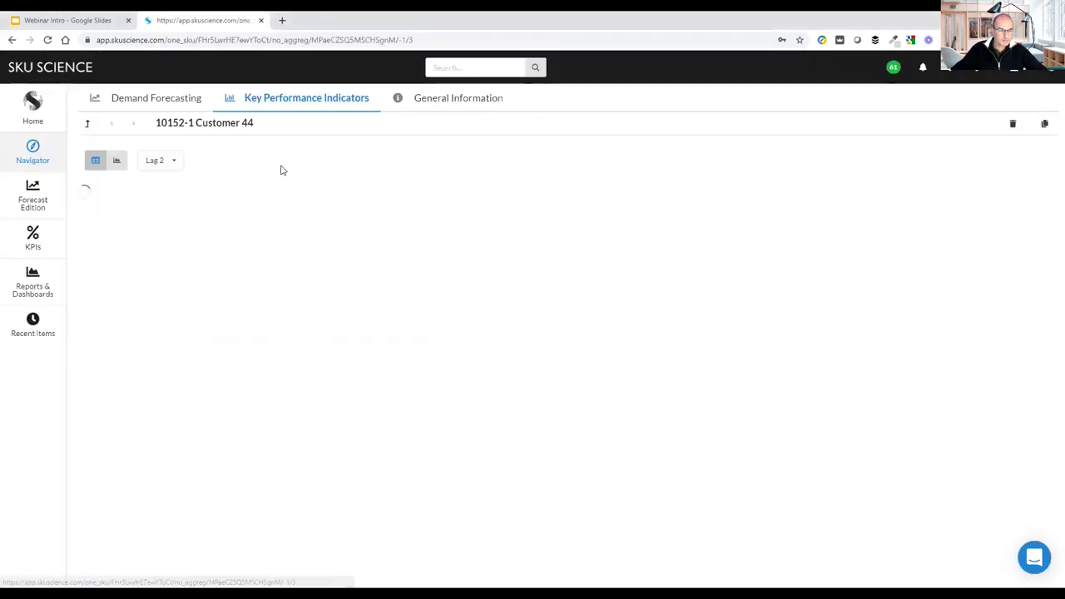
{"action": "left_click", "coordinate": [127, 104]}
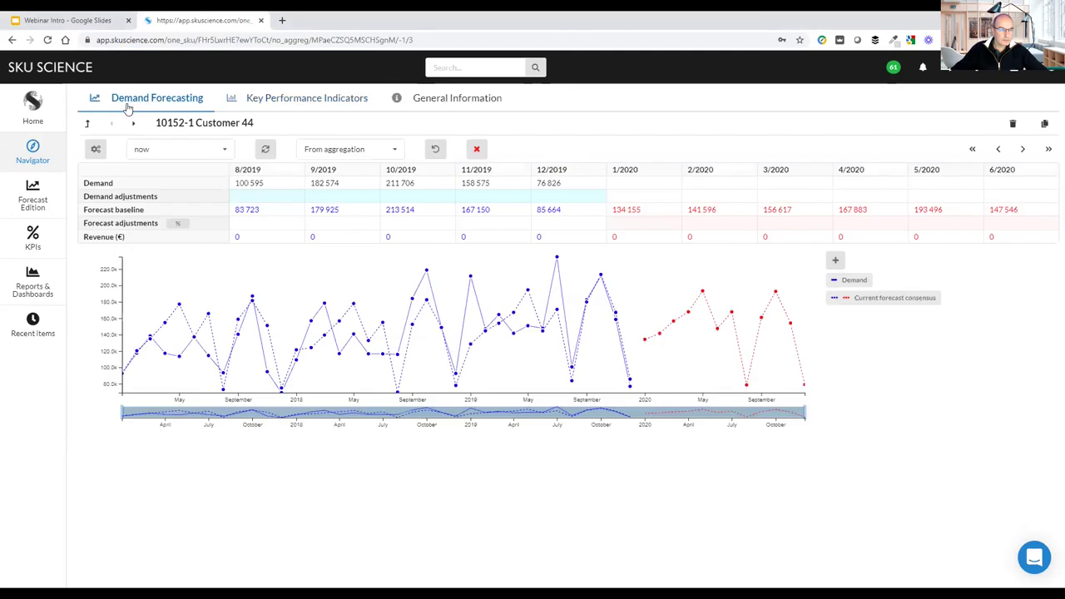
{"action": "left_click", "coordinate": [997, 149]}
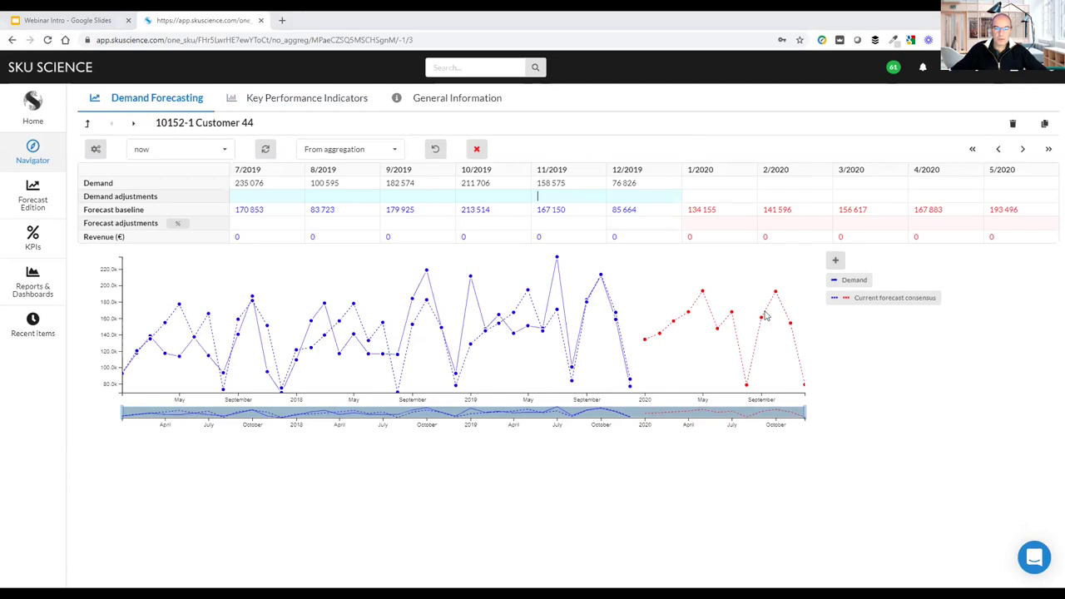
{"action": "left_click", "coordinate": [549, 195]}
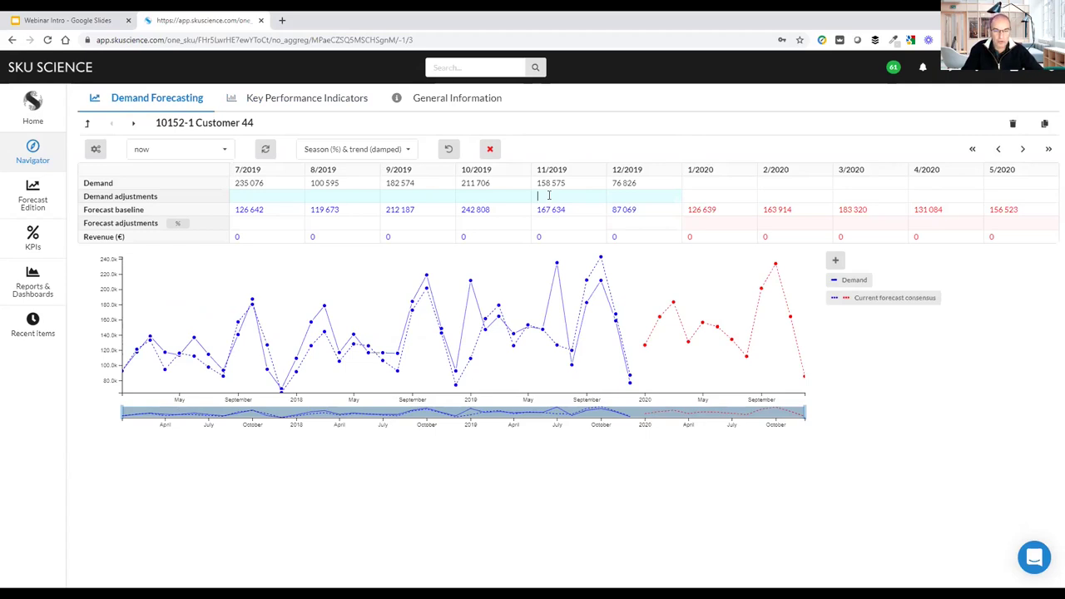
{"action": "type", "text": "00000"}
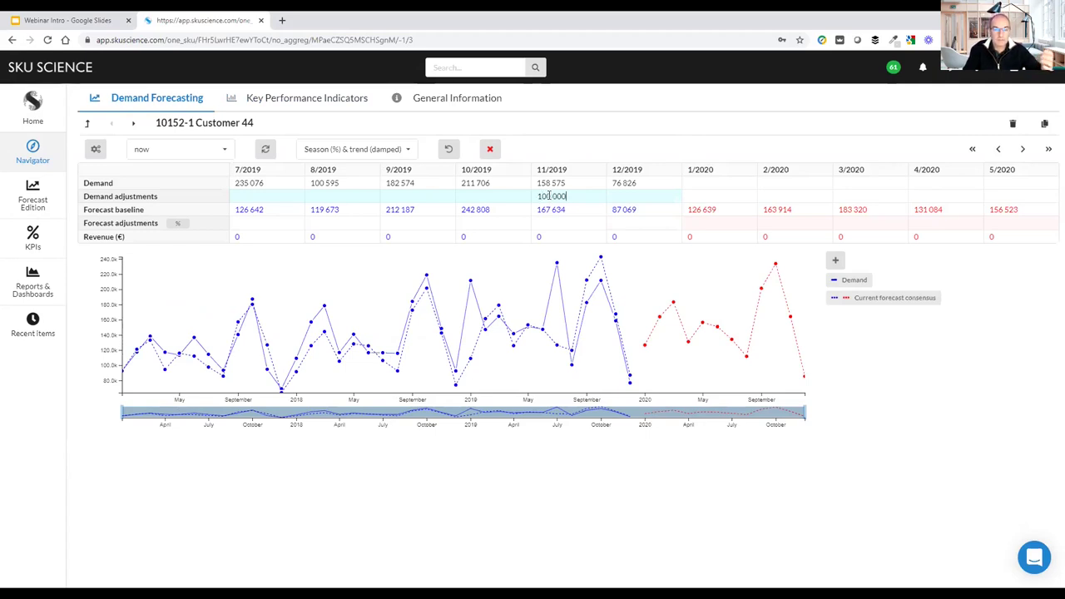
{"action": "key", "text": "Return"}
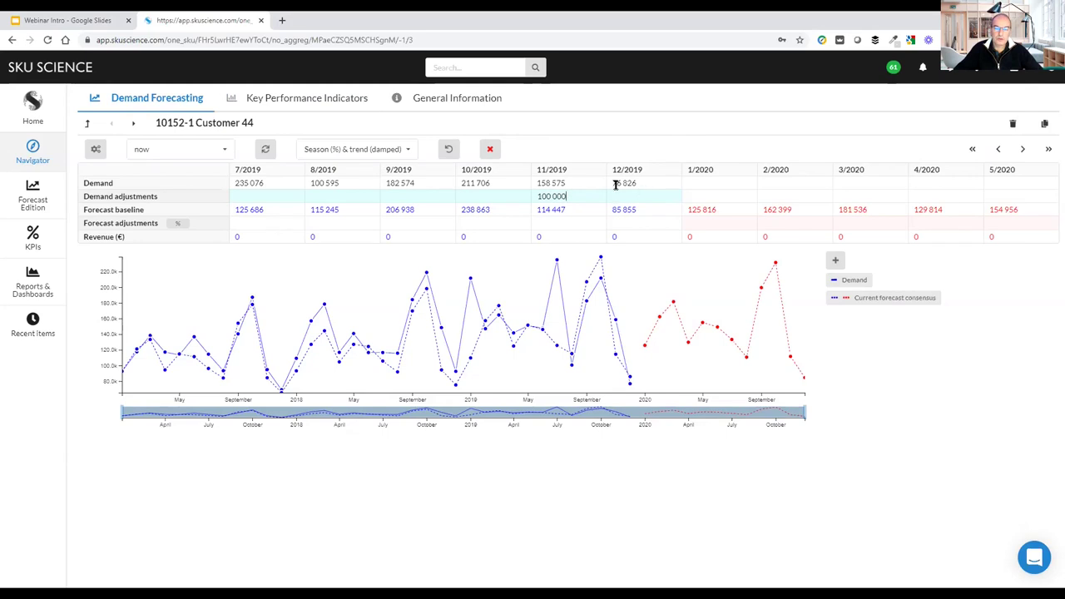
- Compare the original 11/2019 demand with its demand adjustment
{"action": "left_click_drag", "start_coordinate": [567, 184], "coordinate": [537, 190]}
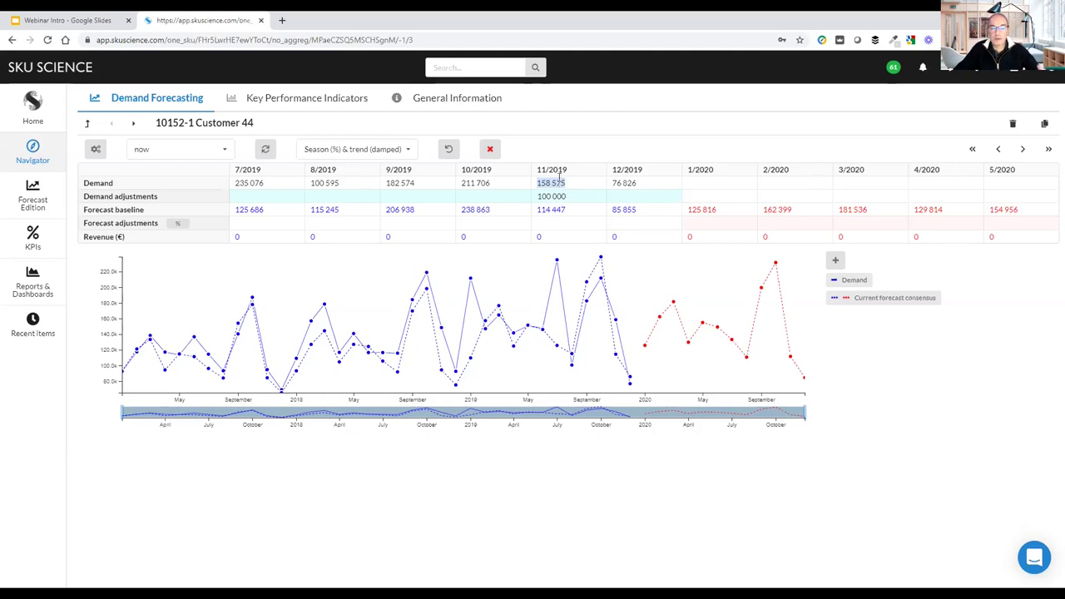
{"action": "left_click_drag", "start_coordinate": [566, 197], "coordinate": [529, 203]}
{"action": "left_click", "coordinate": [645, 200]}
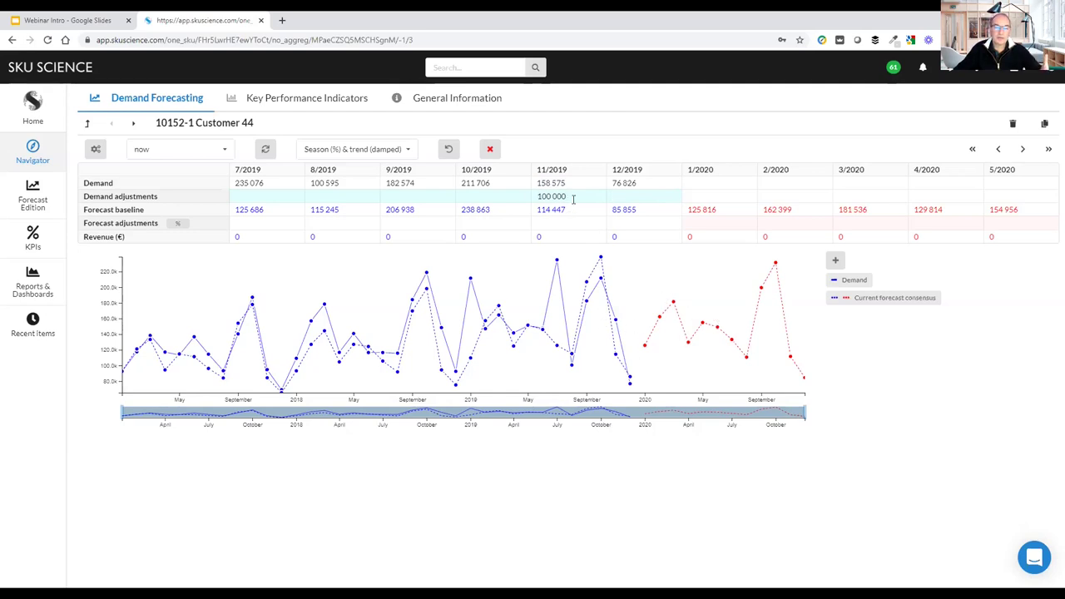
{"action": "left_click_drag", "start_coordinate": [573, 200], "coordinate": [538, 183]}
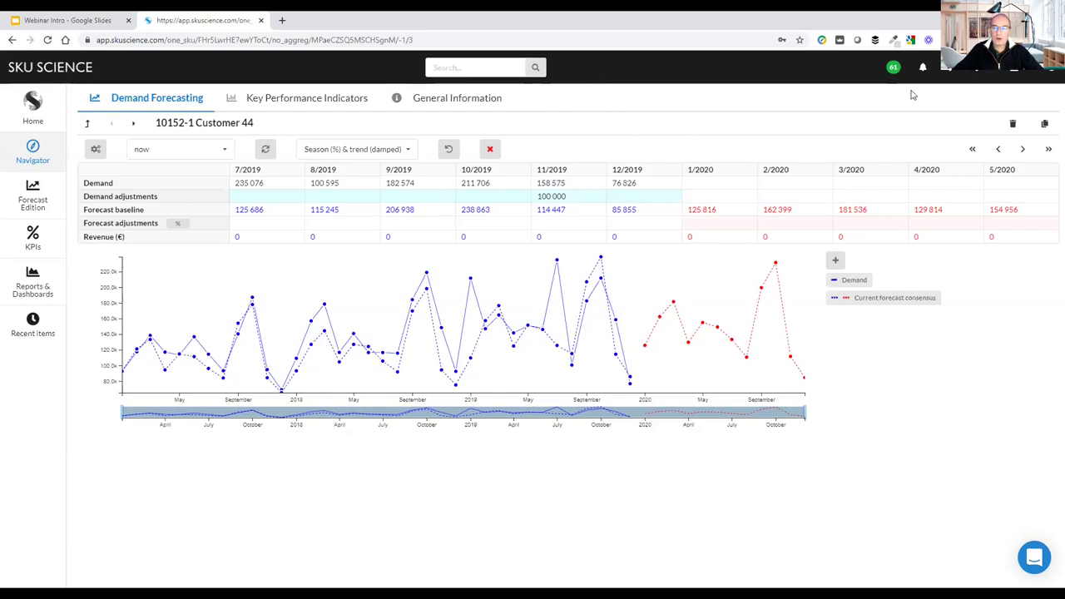
- In the global computations, turn on the COVID-19 demand replacement with starting date 07/2017 and 3 periods
{"action": "left_click", "coordinate": [947, 73]}
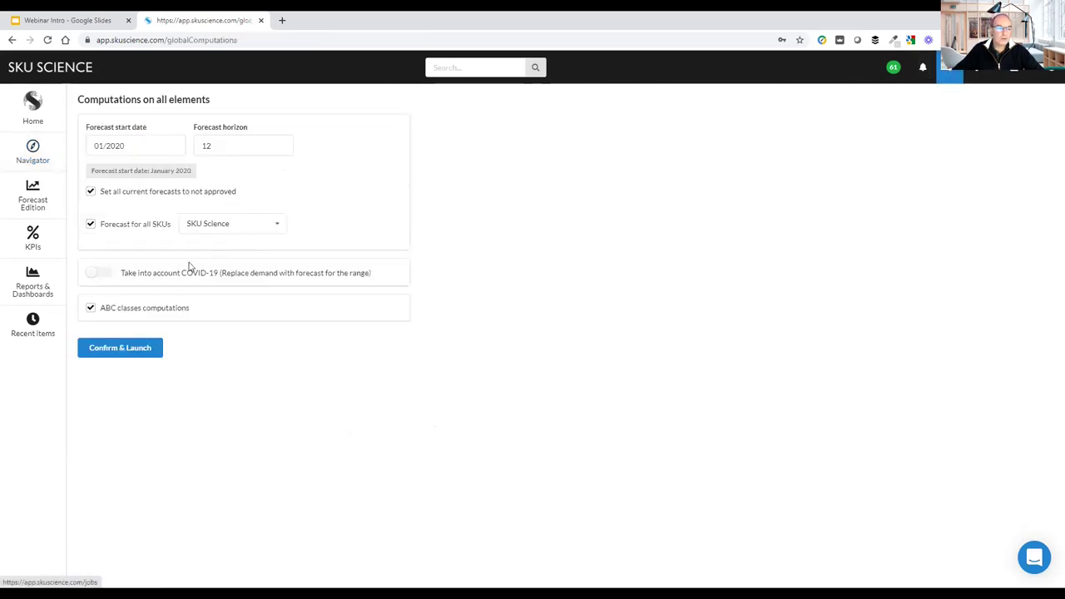
{"action": "left_click", "coordinate": [93, 278]}
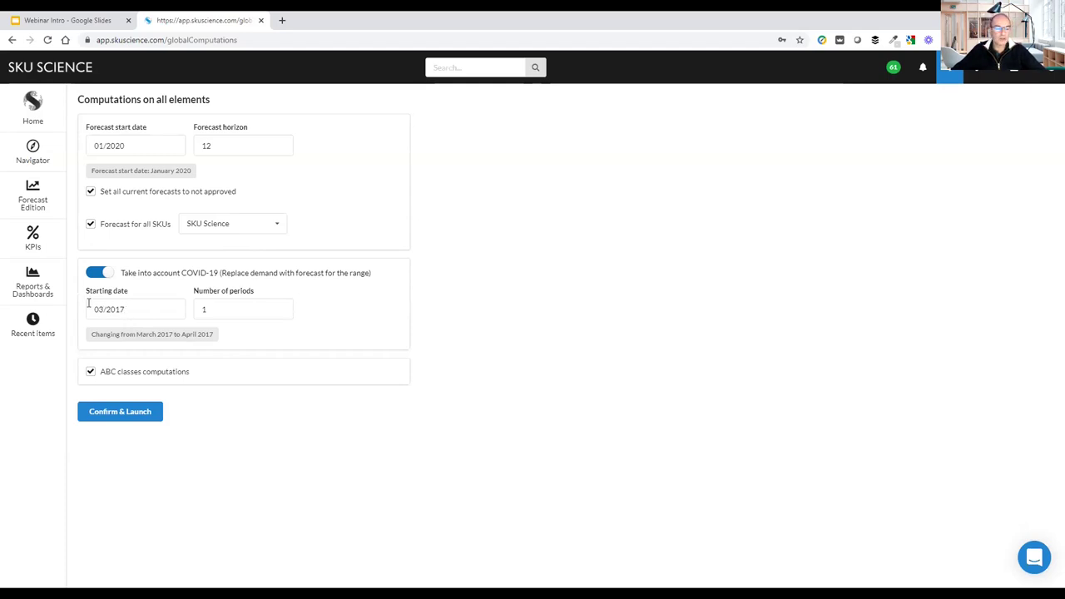
{"action": "left_click", "coordinate": [166, 308]}
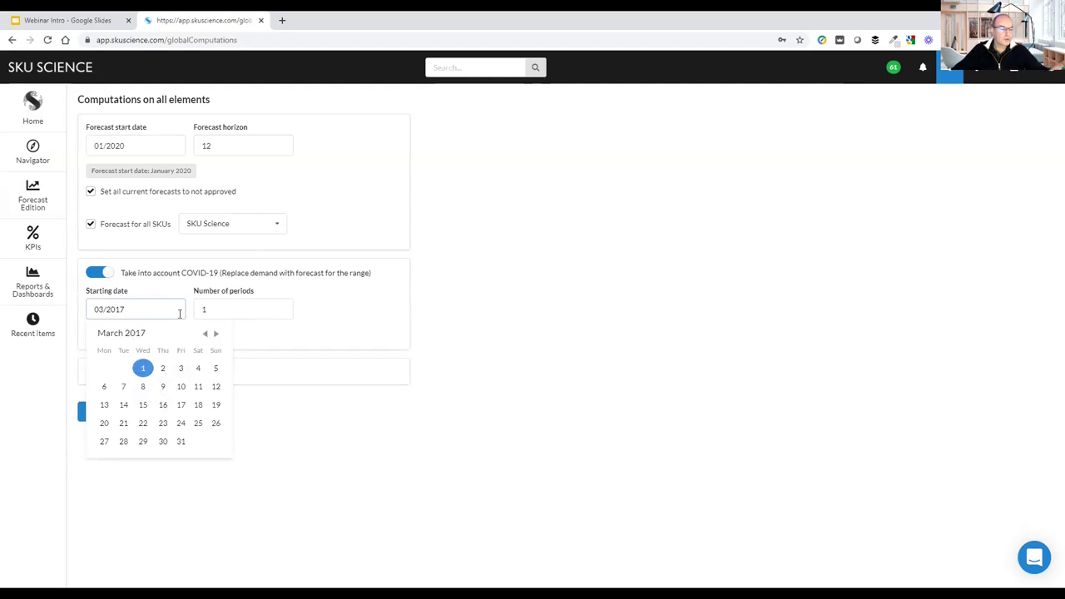
{"action": "left_click", "coordinate": [215, 333]}
{"action": "left_click", "coordinate": [216, 333]}
{"action": "left_click", "coordinate": [216, 333]}
{"action": "left_click", "coordinate": [216, 334]}
{"action": "left_click", "coordinate": [197, 369]}
{"action": "left_click", "coordinate": [258, 307]}
{"action": "left_click", "coordinate": [280, 305]}
{"action": "left_click", "coordinate": [280, 305]}
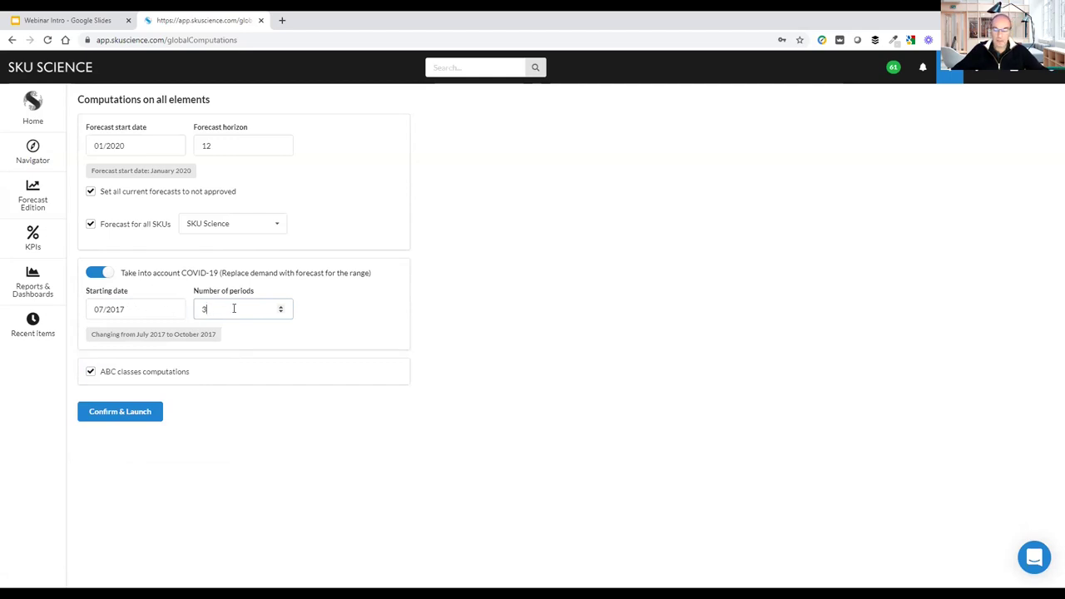
- Reopen the demand forecast of the Taiwan SKU 10152-1 and view the available forecast models and the smoothing parameters without changing them
{"action": "left_click", "coordinate": [32, 154]}
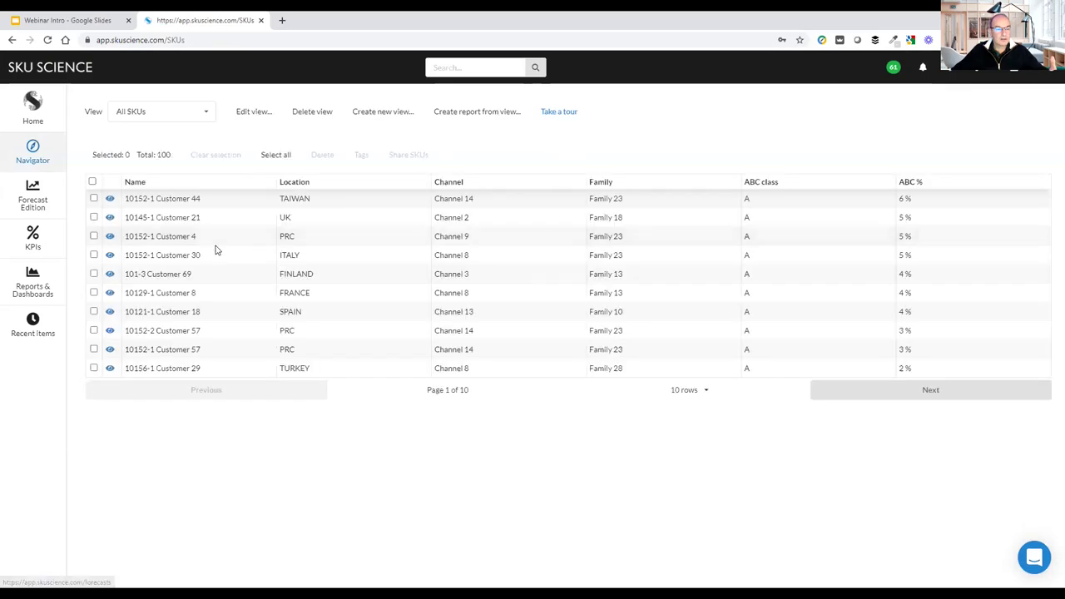
{"action": "left_click", "coordinate": [109, 199]}
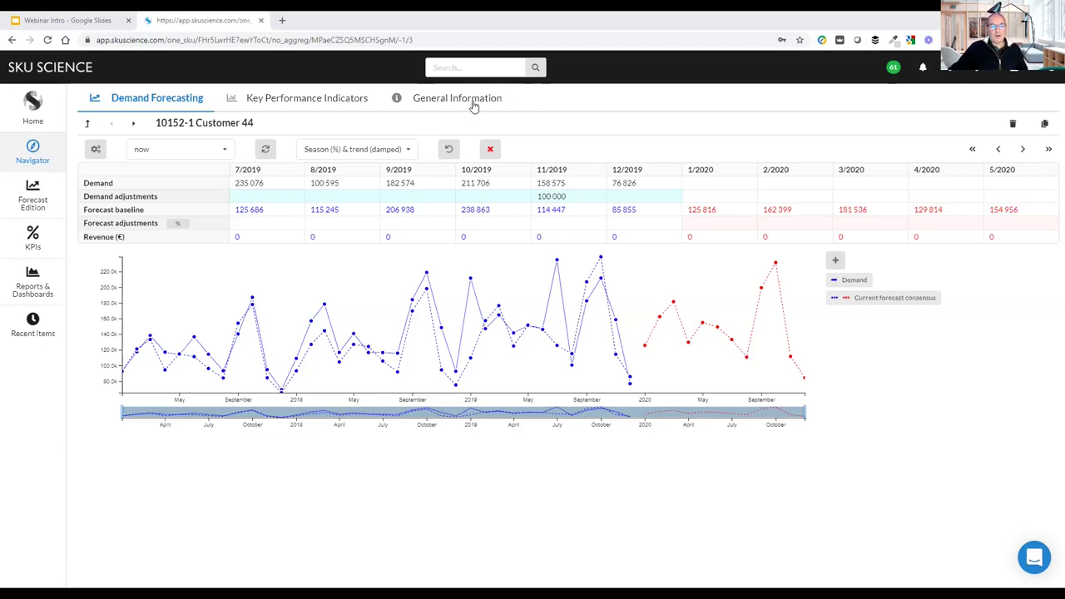
{"action": "left_click", "coordinate": [410, 150]}
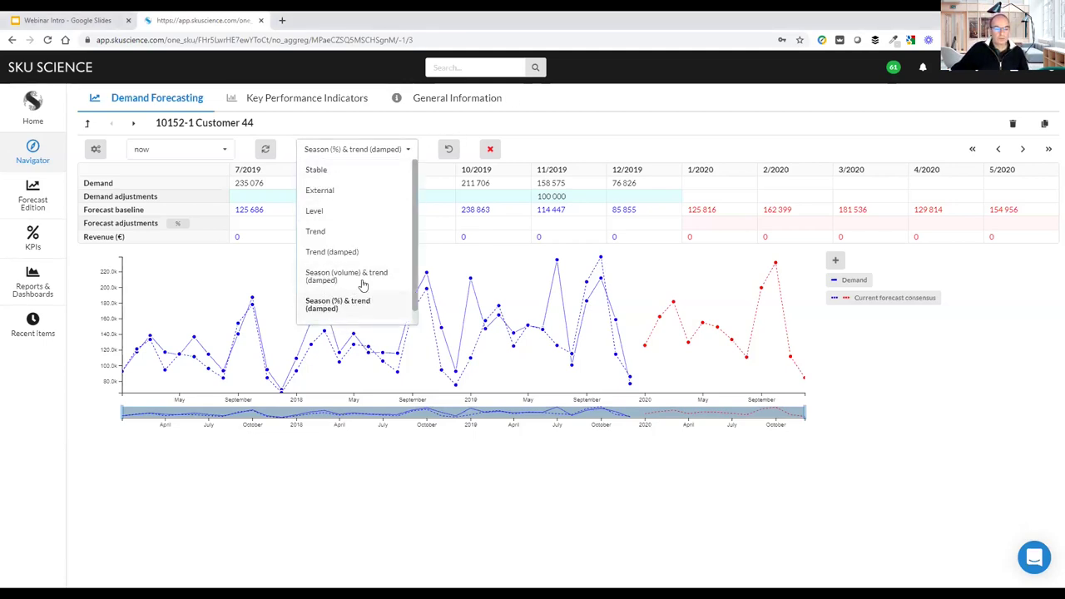
{"action": "left_click", "coordinate": [539, 129]}
{"action": "left_click", "coordinate": [96, 150]}
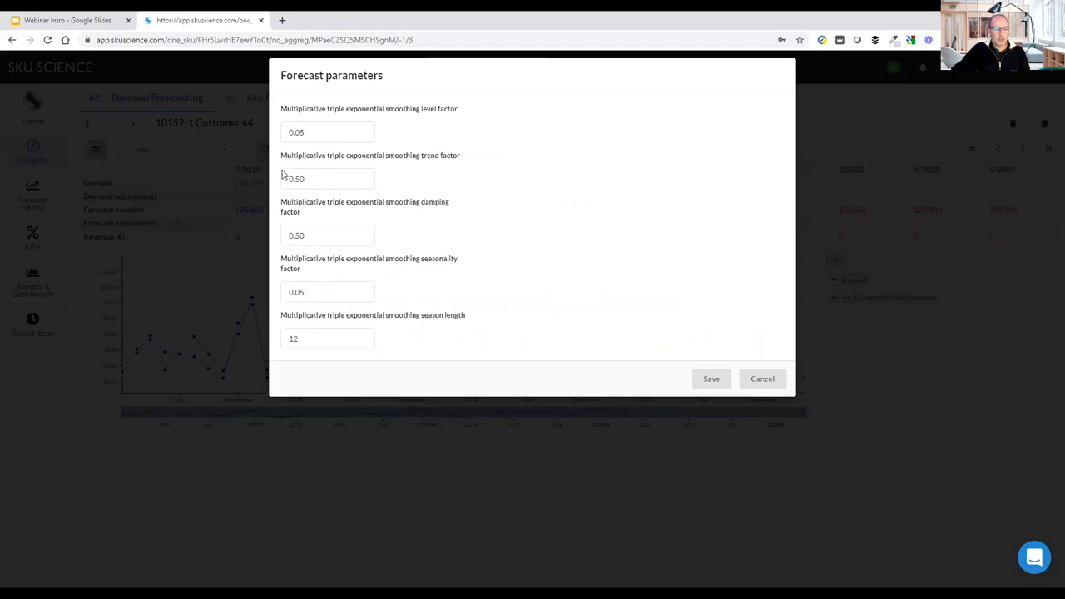
{"action": "left_click", "coordinate": [709, 376]}
{"action": "left_click", "coordinate": [753, 381]}
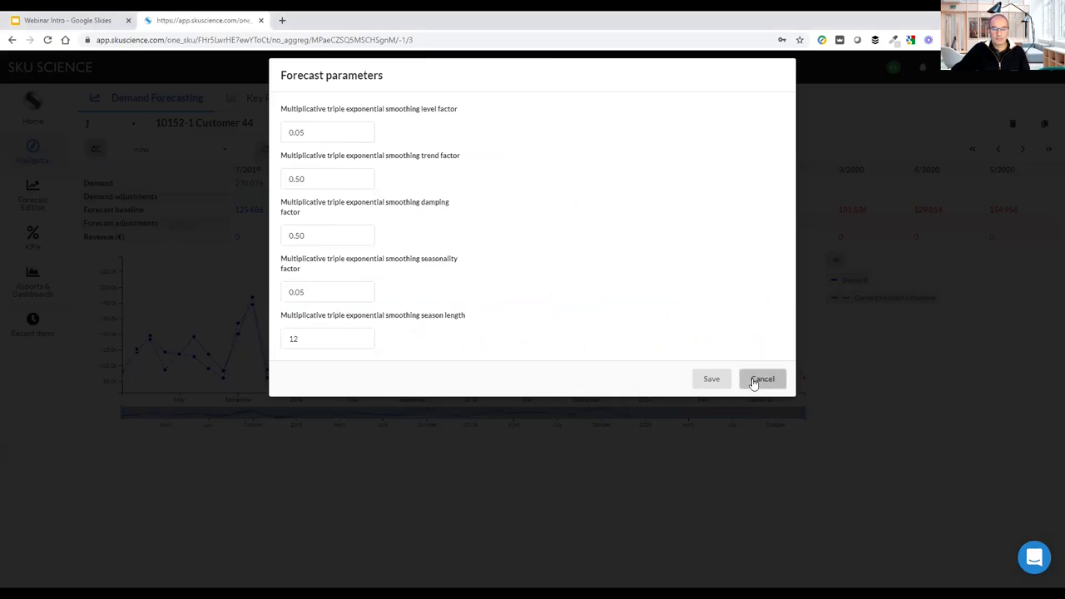
{"action": "left_click", "coordinate": [753, 381]}
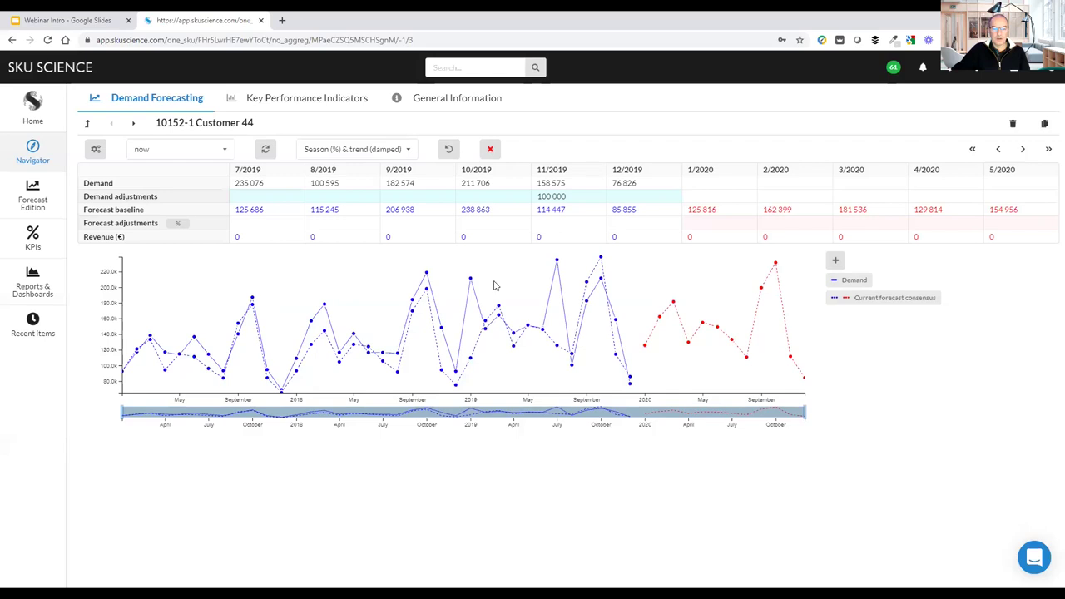
- Try the Trend model on the SKU's forecast and restore Season (%) & trend (damped)
{"action": "left_click", "coordinate": [354, 150]}
{"action": "left_click", "coordinate": [350, 237]}
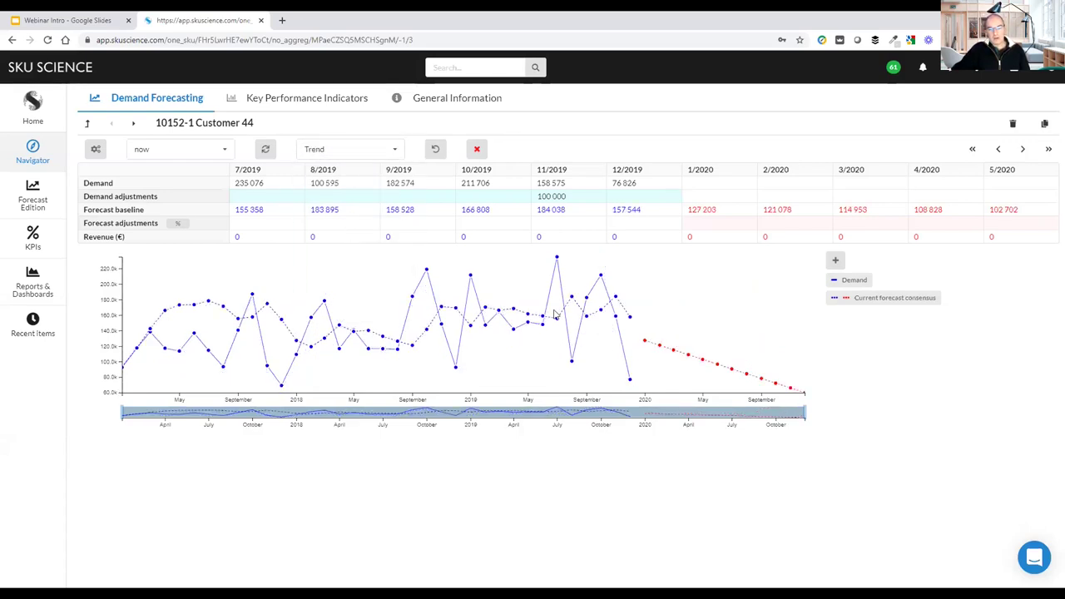
{"action": "left_click", "coordinate": [318, 155]}
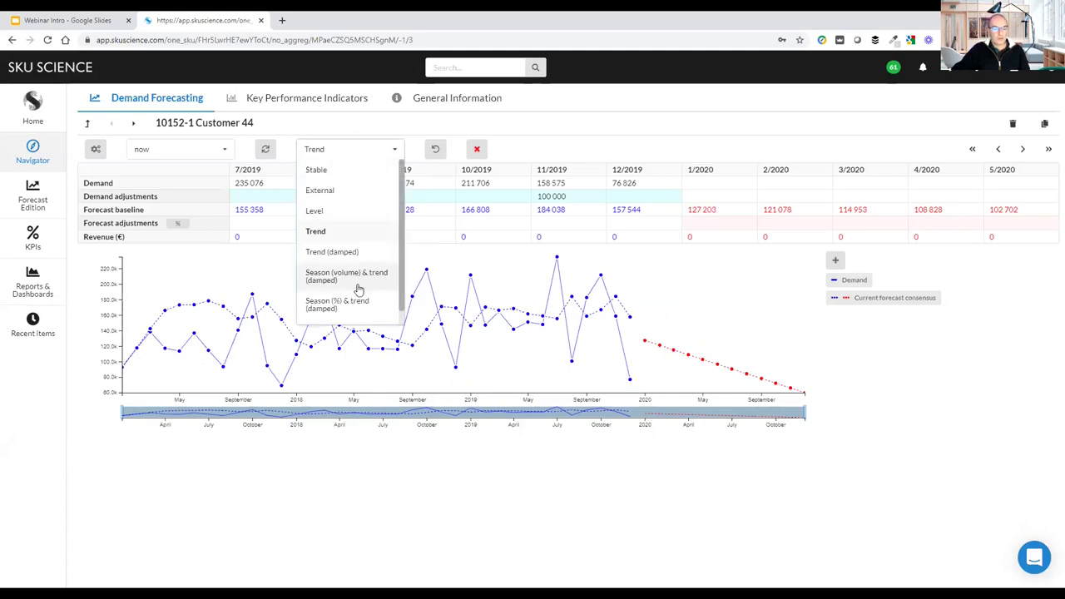
{"action": "left_click", "coordinate": [265, 149]}
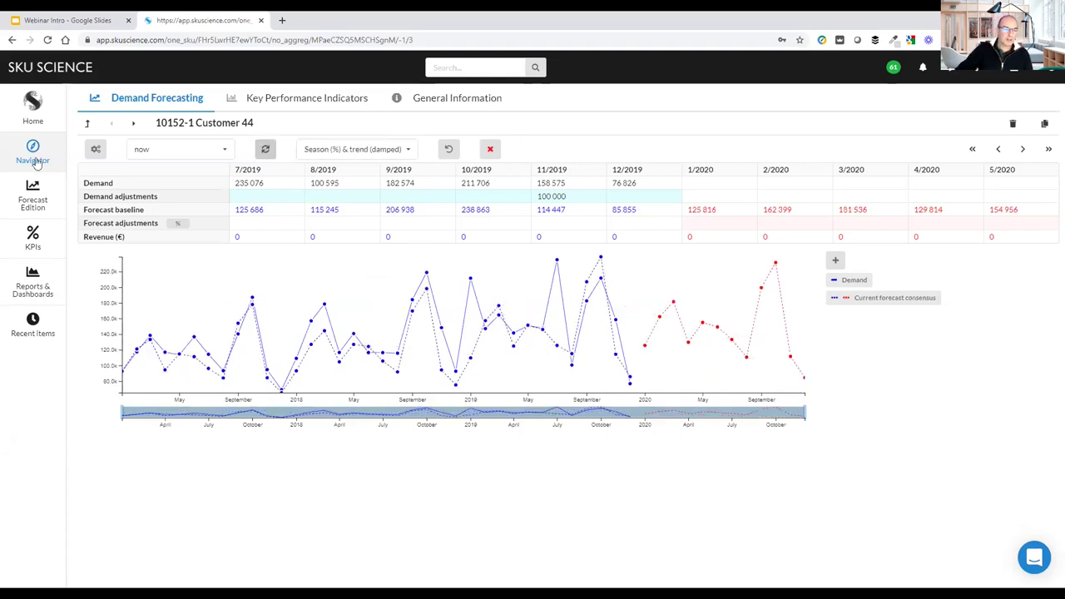
- Check the seasonality factor in the SKU's forecast parameters and close them without saving
{"action": "left_click", "coordinate": [95, 149]}
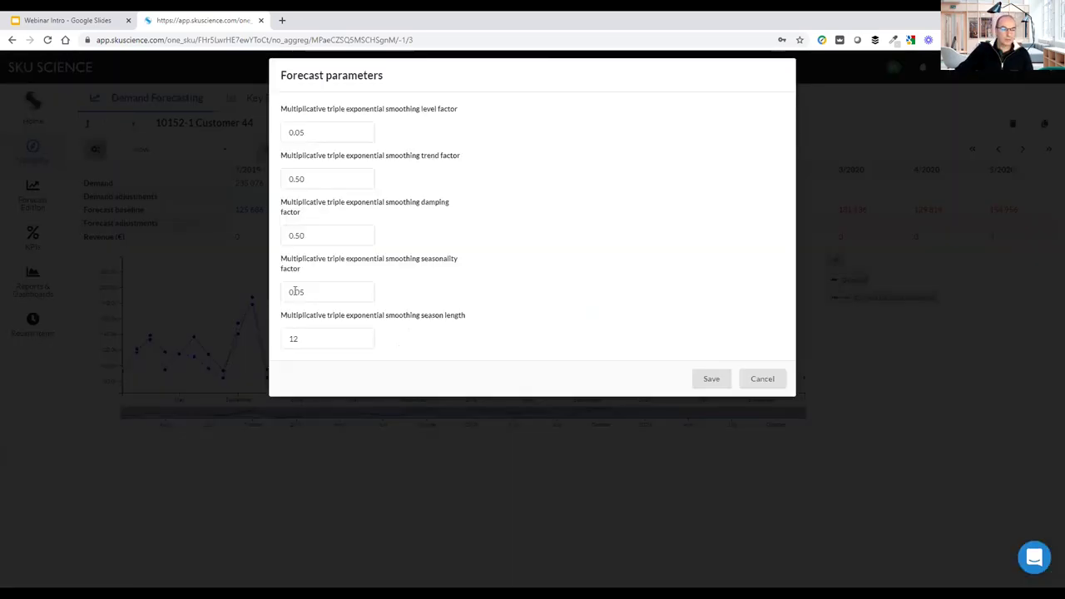
{"action": "left_click", "coordinate": [316, 295]}
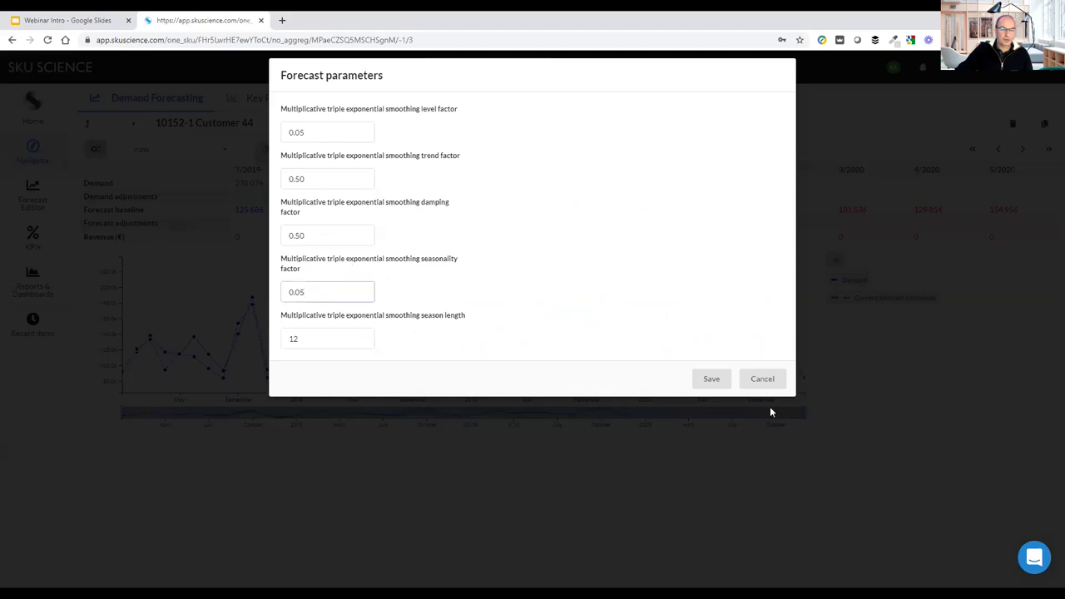
{"action": "left_click", "coordinate": [763, 381]}
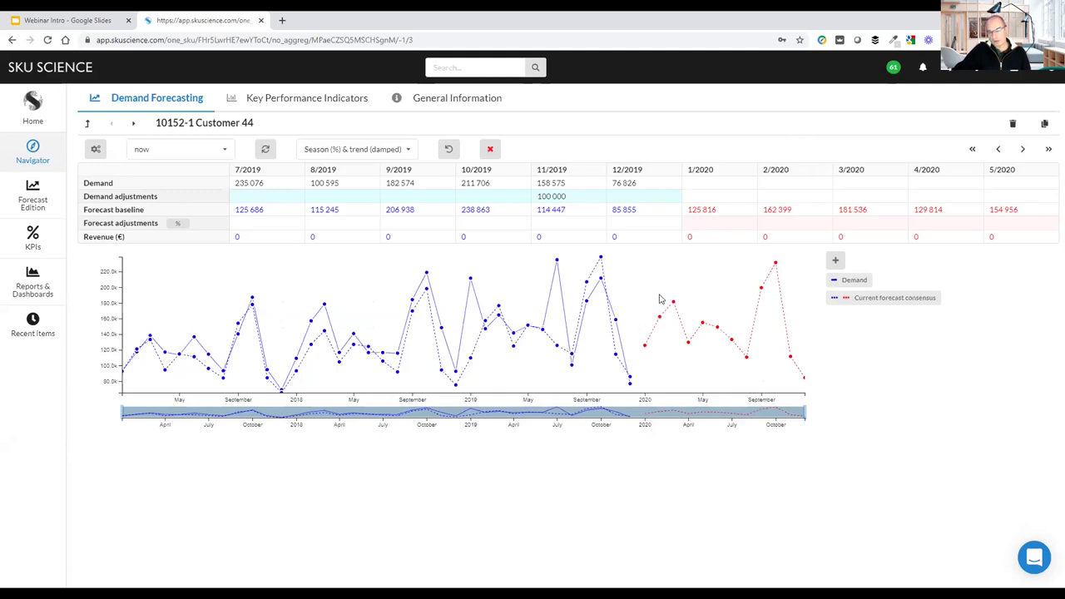